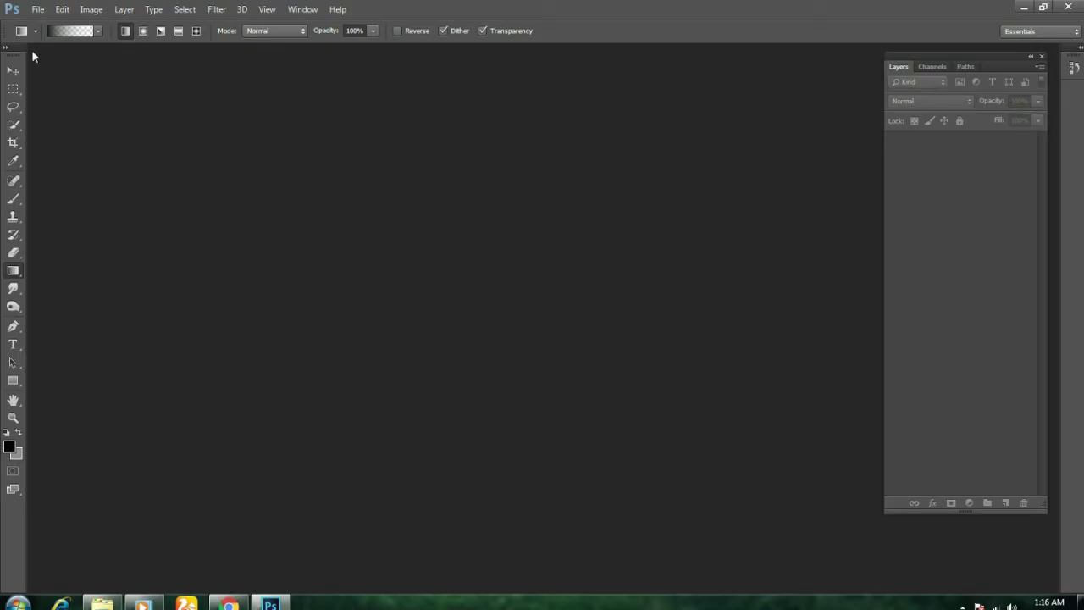
- Open Photoshop's File menu to begin a new document
{"action": "left_click", "coordinate": [38, 9]}
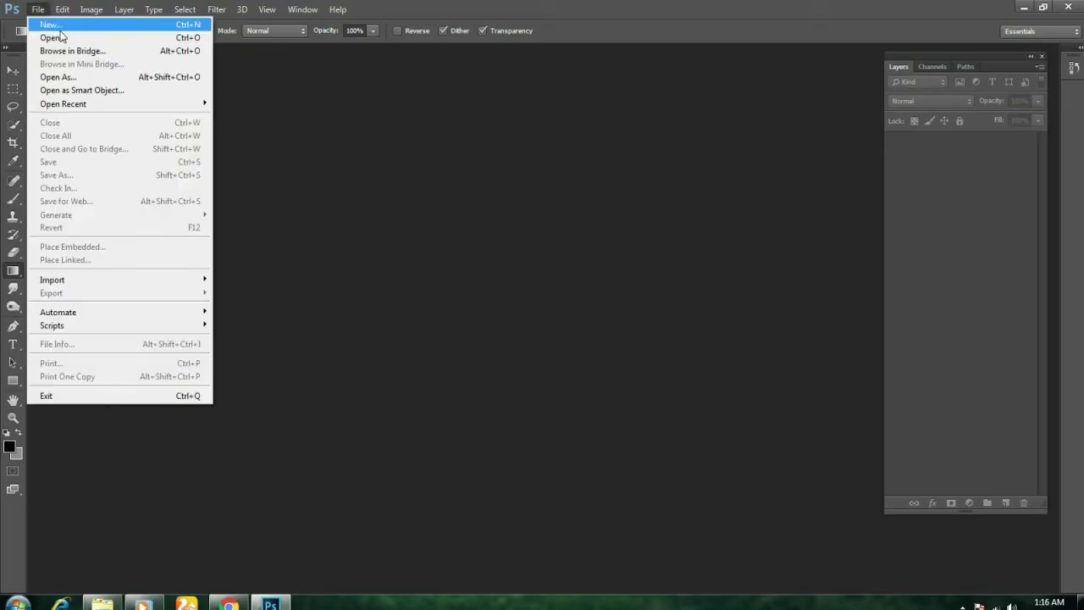
- Create a 2500 × 1700 px, 200 ppi document with a custom grey #828283 background
{"action": "left_click", "coordinate": [51, 25]}
{"action": "key", "text": "Tab"}
{"action": "left_click", "coordinate": [498, 227]}
{"action": "left_click", "coordinate": [496, 247]}
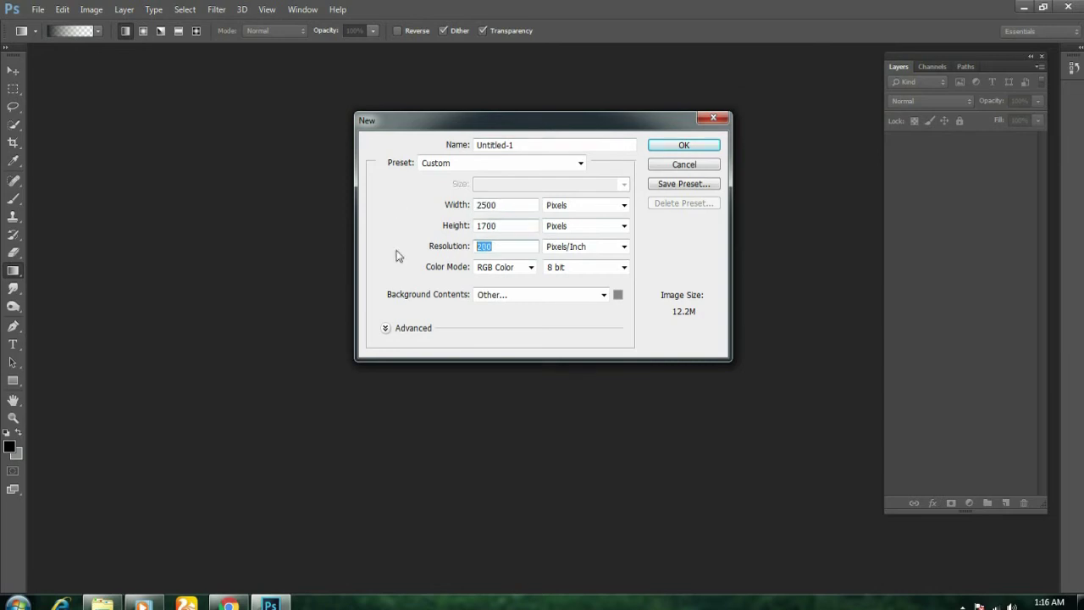
{"action": "left_click", "coordinate": [617, 294]}
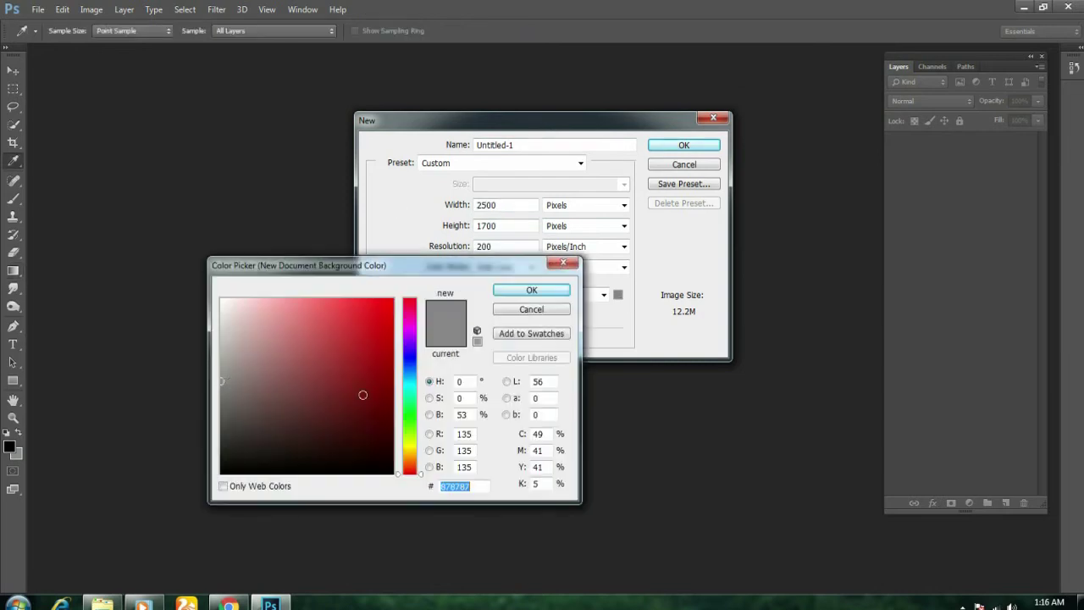
{"action": "left_click", "coordinate": [411, 370]}
{"action": "left_click", "coordinate": [222, 383]}
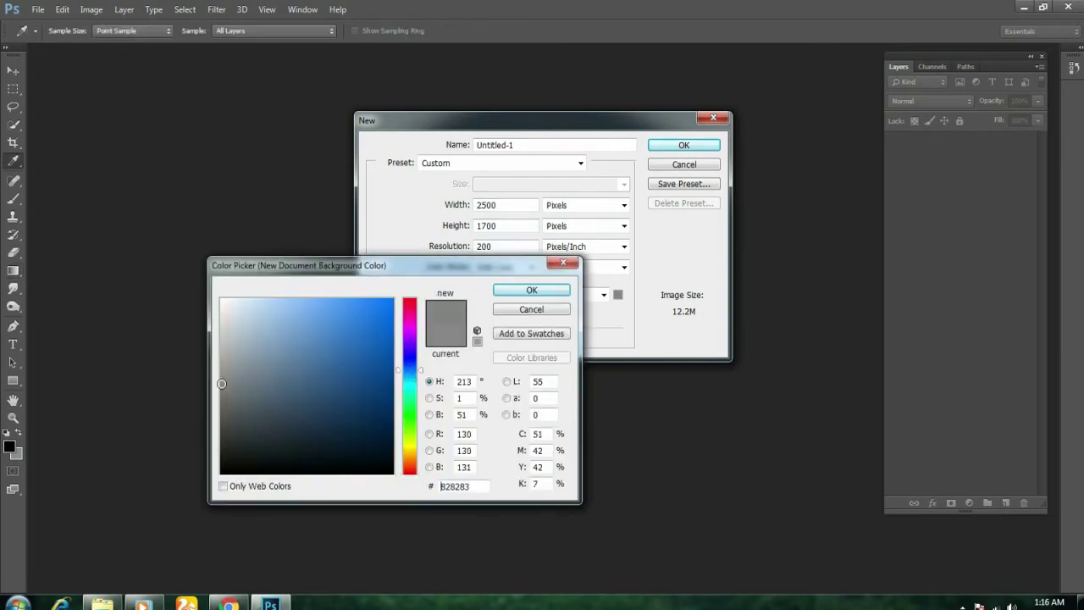
{"action": "left_click", "coordinate": [552, 293]}
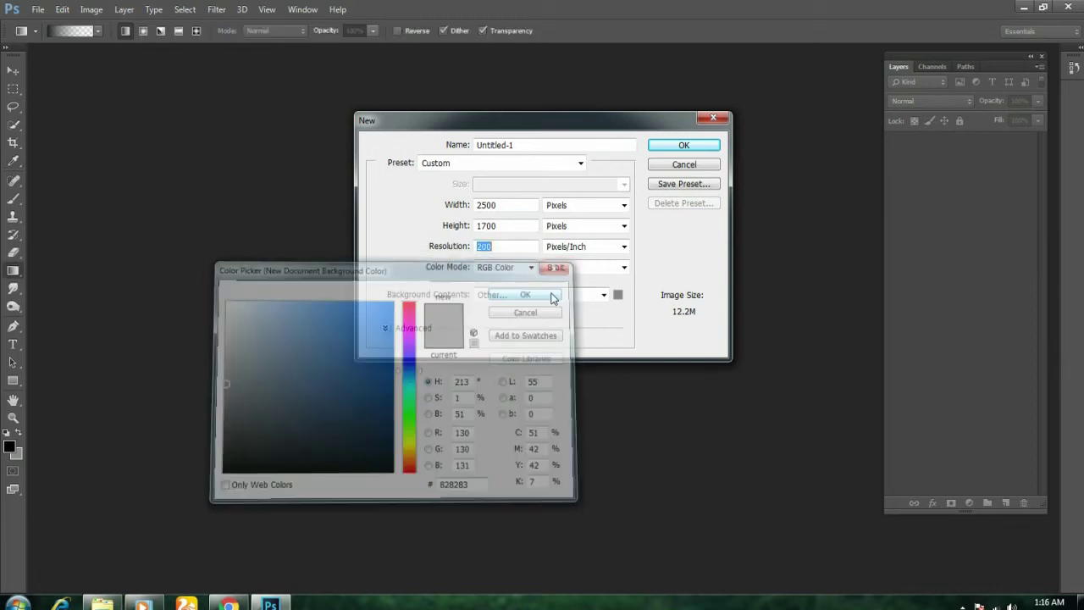
{"action": "left_click", "coordinate": [696, 151]}
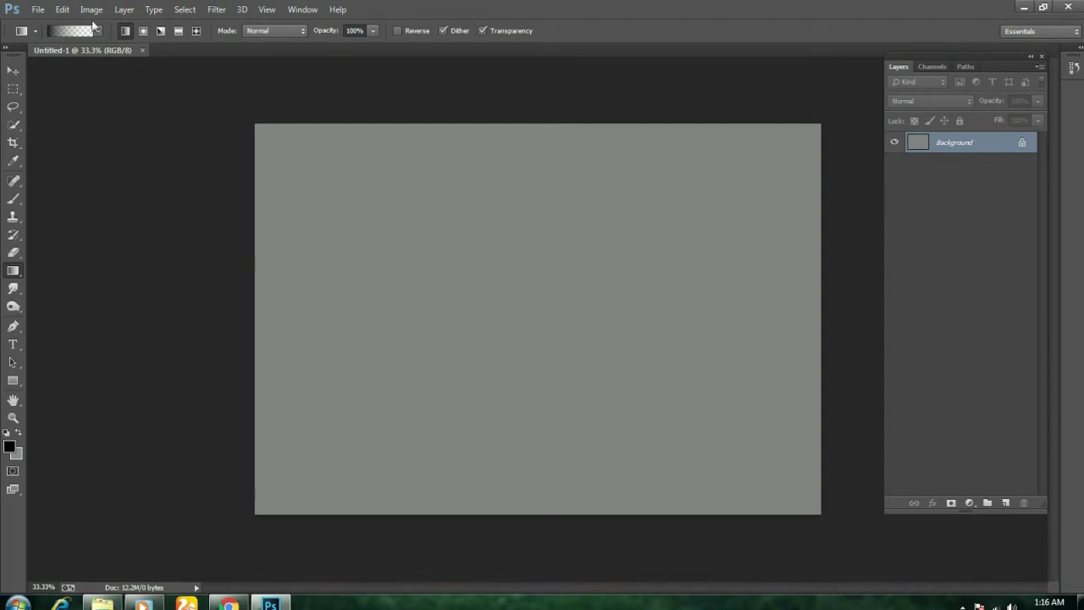
{"action": "left_click", "coordinate": [38, 11]}
- Open fog_34_by_jin_kstock.jpg and paste it into Untitled-1 as a new layer
{"action": "left_click", "coordinate": [52, 37]}
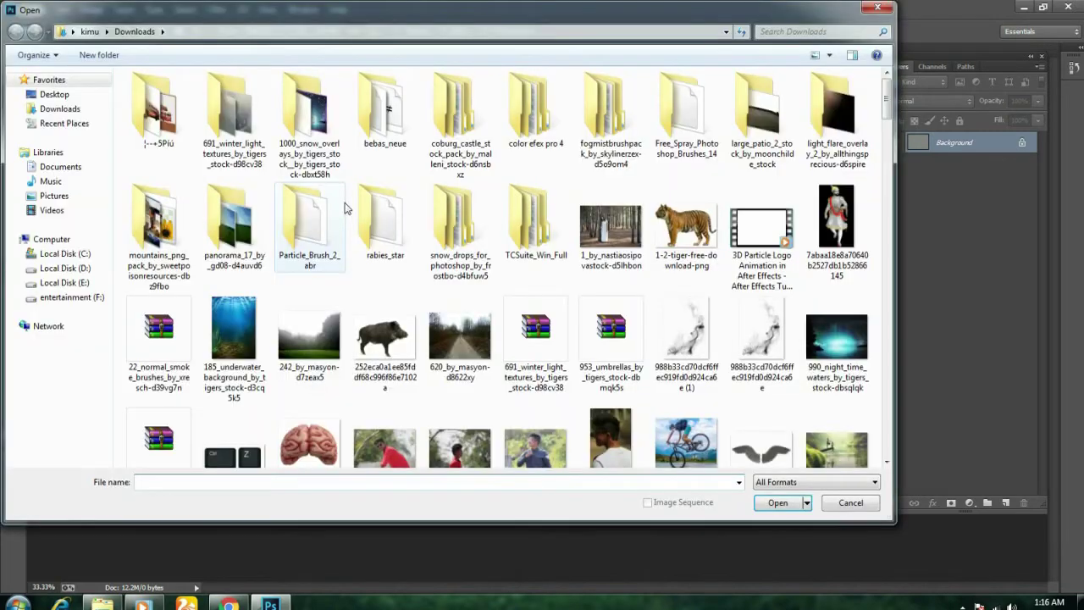
{"action": "left_click_drag", "start_coordinate": [887, 113], "coordinate": [891, 151]}
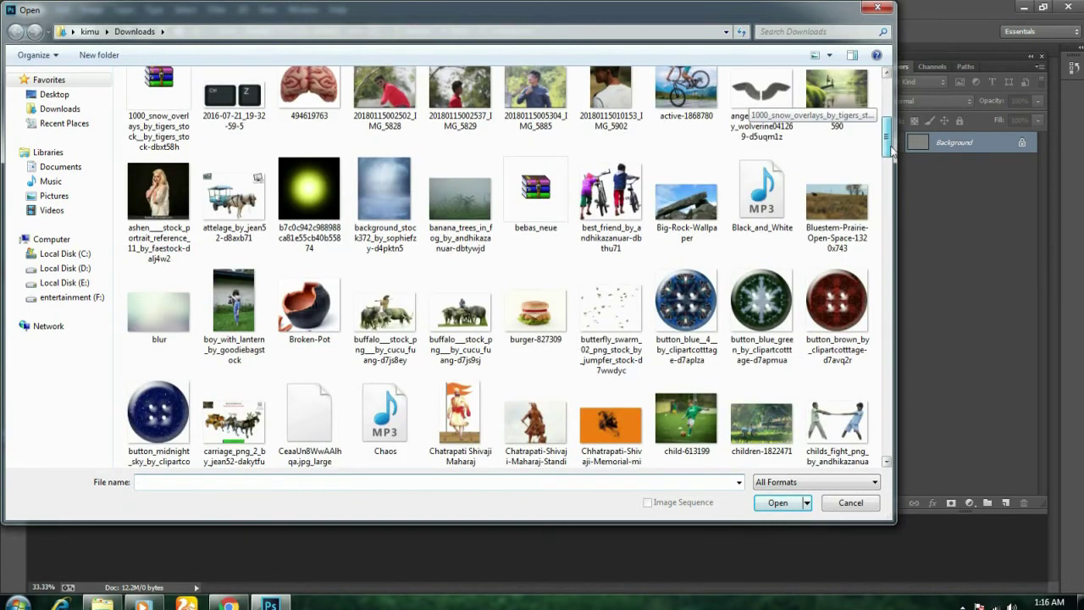
{"action": "type", "text": "fog_34_by_jin_kstock"}
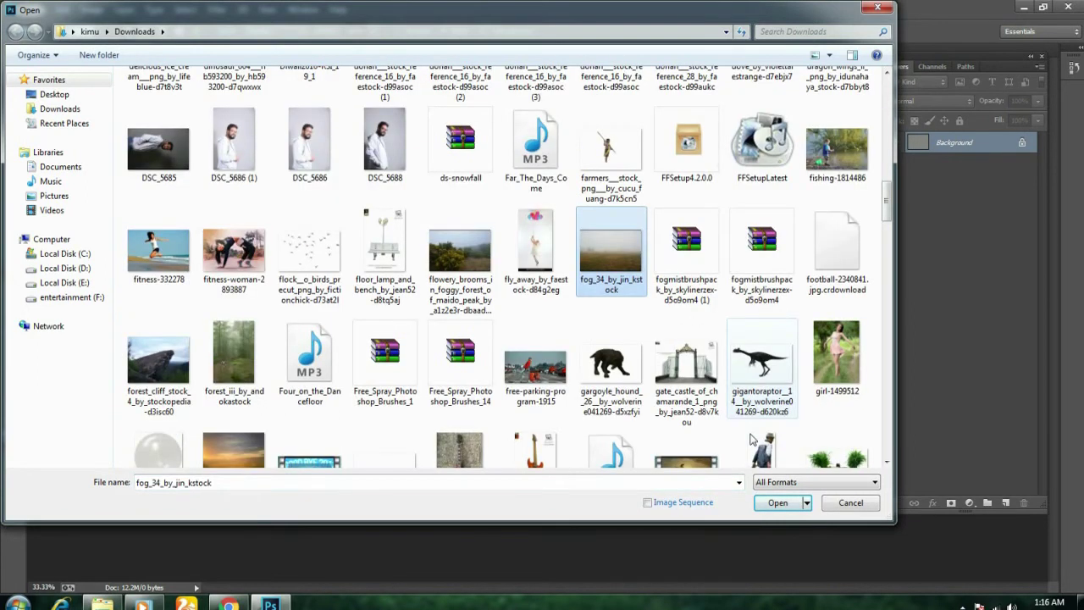
{"action": "key", "text": "Return"}
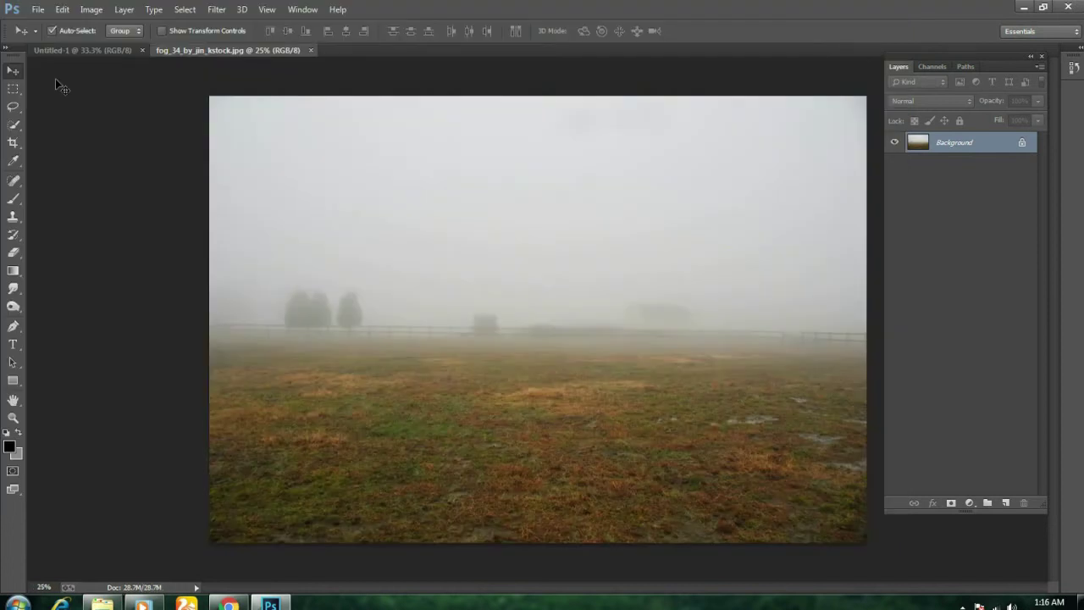
{"action": "key", "text": "ctrl+Tab"}
{"action": "key", "text": "ctrl+v"}
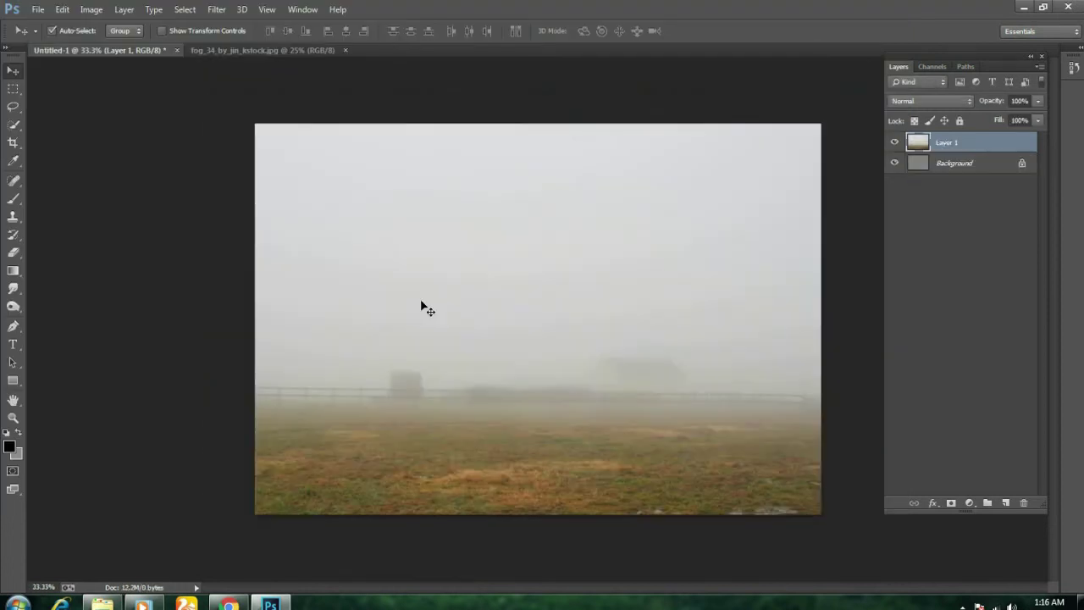
{"action": "key", "text": "ctrl+minus"}
{"action": "key", "text": "ctrl+minus"}
- Scale the pasted fog layer to about 64.6% so it fills the canvas
{"action": "key", "text": "ctrl+t"}
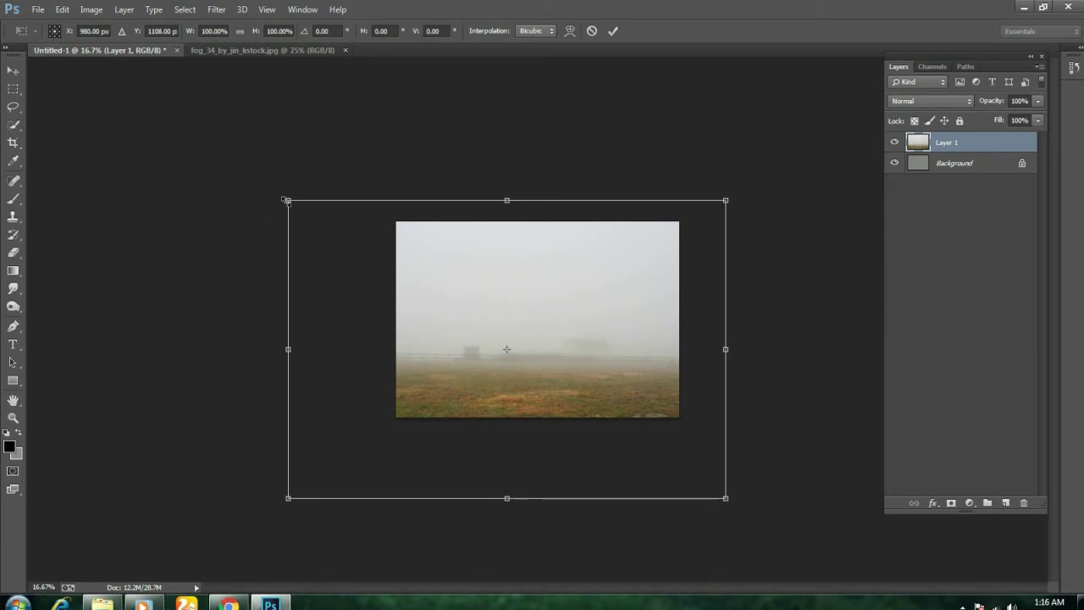
{"action": "left_click_drag", "start_coordinate": [289, 199], "coordinate": [365, 255]}
{"action": "mouse_move", "coordinate": [444, 335]}
{"action": "left_mouse_down"}
{"action": "mouse_move", "coordinate": [455, 341]}
{"action": "mouse_move", "coordinate": [482, 321]}
{"action": "left_mouse_up"}
{"action": "left_click_drag", "start_coordinate": [694, 424], "coordinate": [678, 421]}
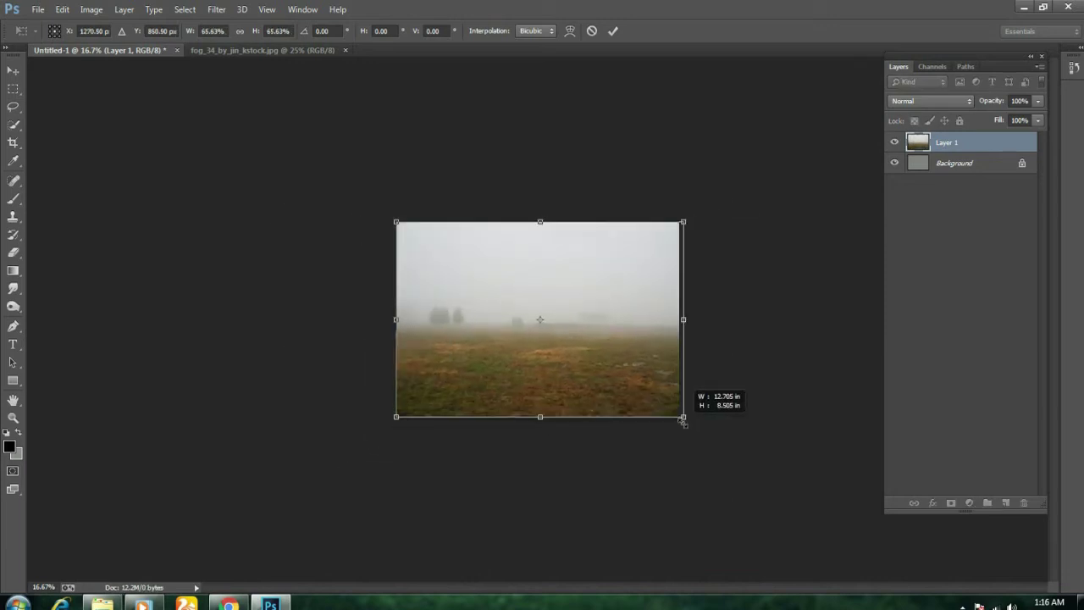
{"action": "left_click_drag", "start_coordinate": [679, 422], "coordinate": [676, 421]}
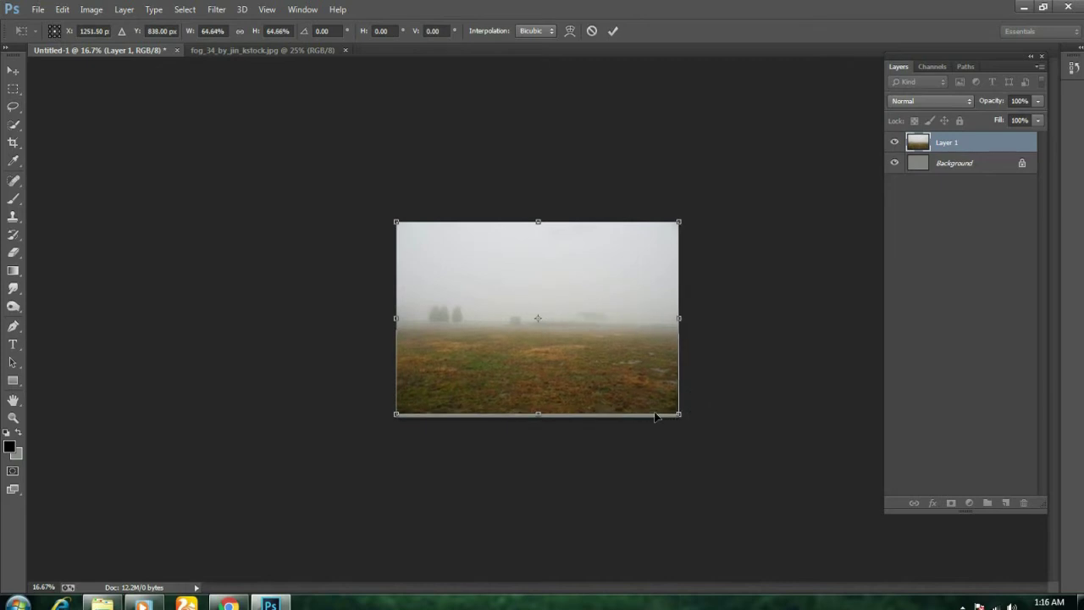
{"action": "key", "text": "ctrl+plus"}
{"action": "left_click_drag", "start_coordinate": [588, 373], "coordinate": [587, 375]}
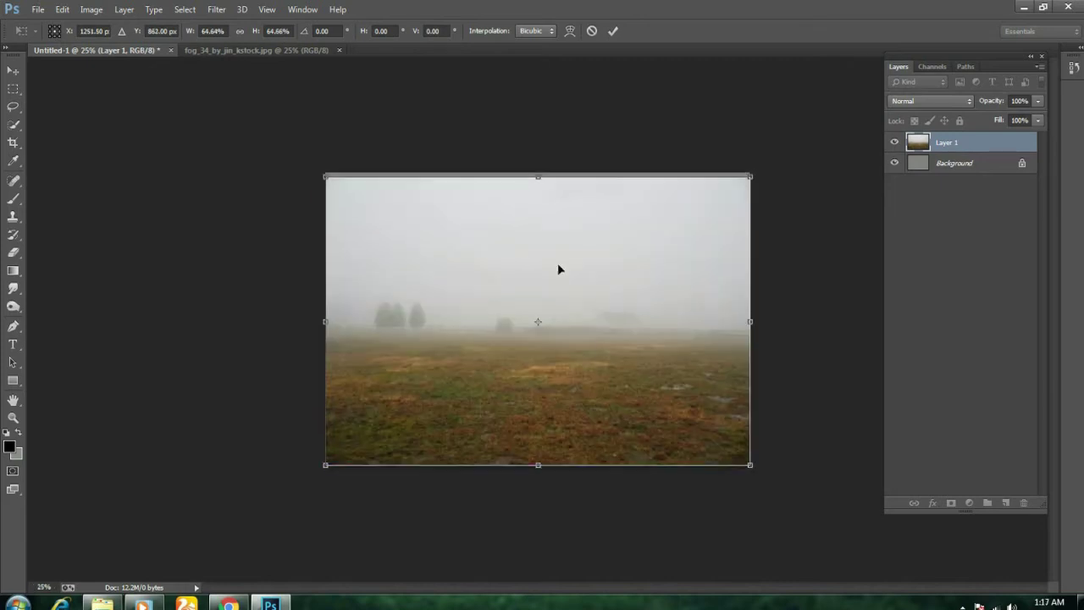
{"action": "left_click_drag", "start_coordinate": [538, 173], "coordinate": [538, 175]}
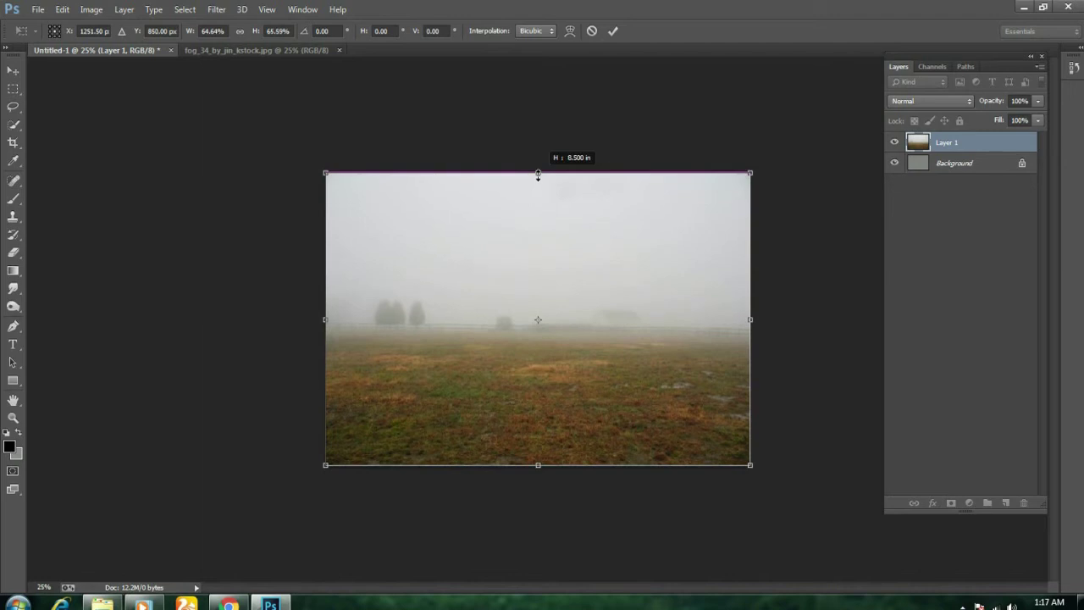
{"action": "left_click", "coordinate": [613, 30]}
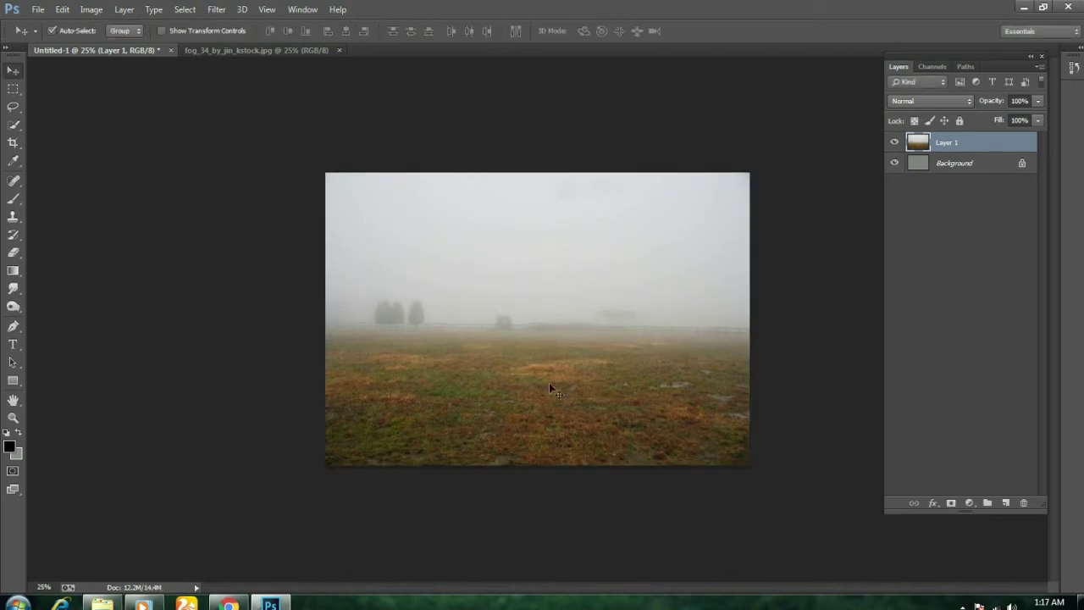
- Add a layer mask to the fog layer and fade the sky with a gradient toward the horizon
{"action": "left_click", "coordinate": [950, 504]}
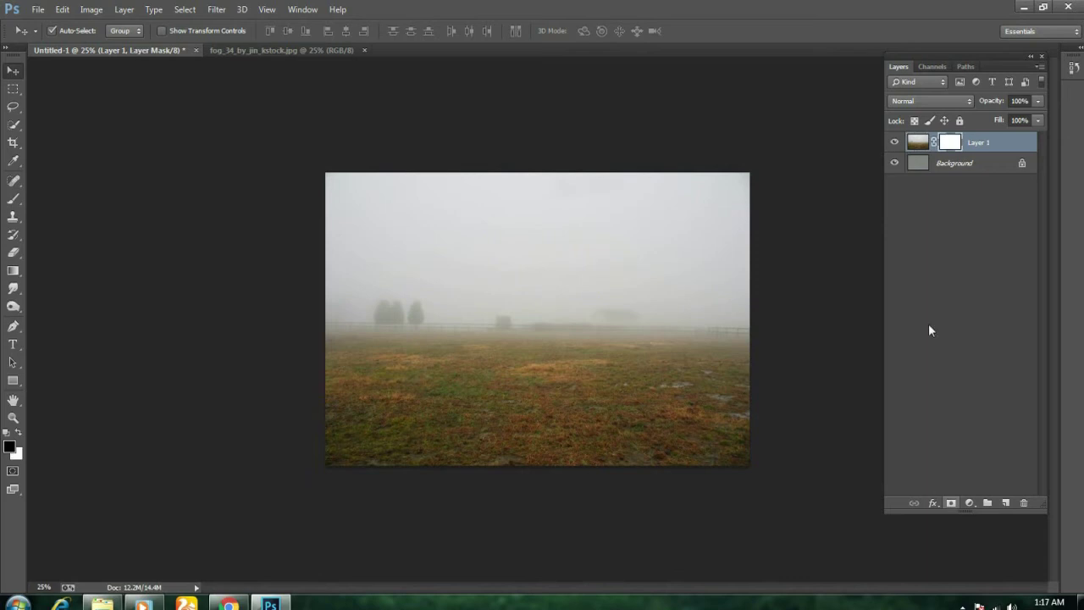
{"action": "left_click", "coordinate": [13, 271]}
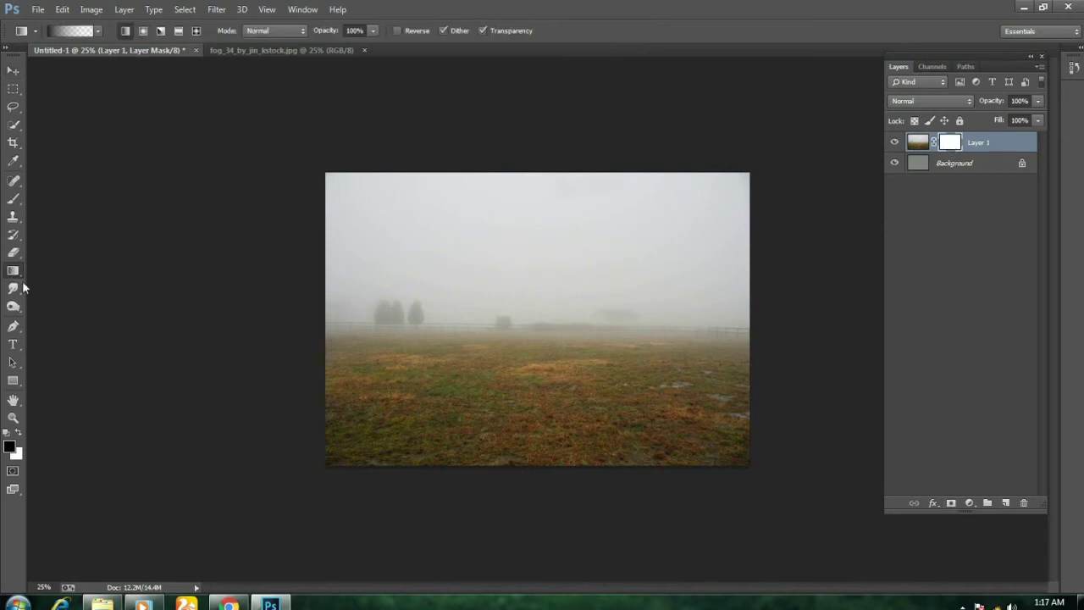
{"action": "left_click_drag", "start_coordinate": [536, 276], "coordinate": [538, 339]}
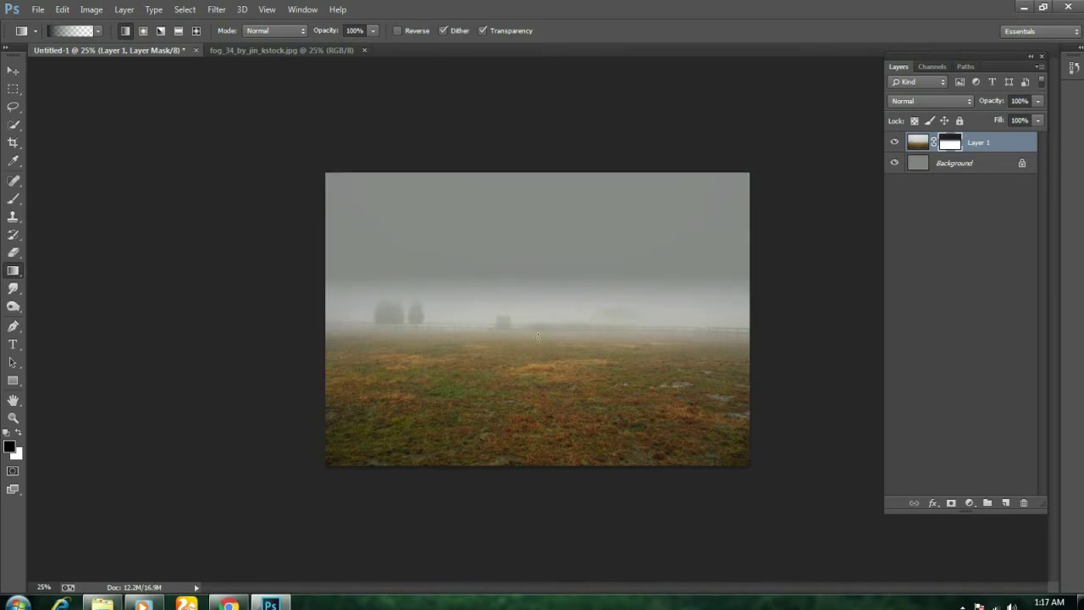
{"action": "left_click_drag", "start_coordinate": [534, 266], "coordinate": [535, 326]}
{"action": "left_click_drag", "start_coordinate": [534, 279], "coordinate": [536, 327]}
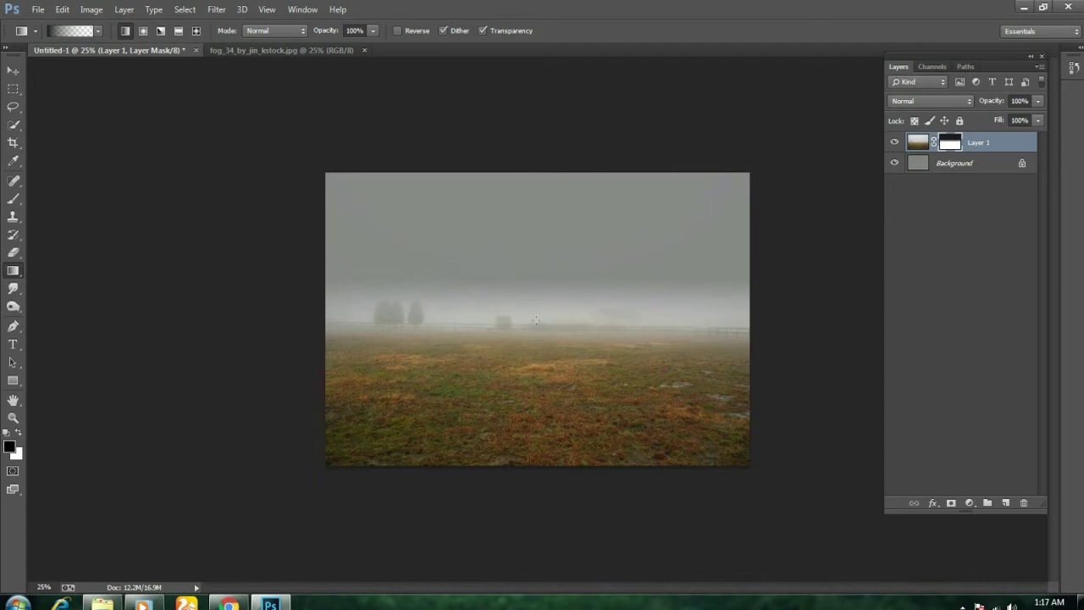
{"action": "left_click_drag", "start_coordinate": [537, 275], "coordinate": [542, 363]}
{"action": "left_click_drag", "start_coordinate": [540, 294], "coordinate": [541, 349]}
{"action": "left_click_drag", "start_coordinate": [543, 302], "coordinate": [545, 345]}
{"action": "left_click_drag", "start_coordinate": [537, 300], "coordinate": [538, 364]}
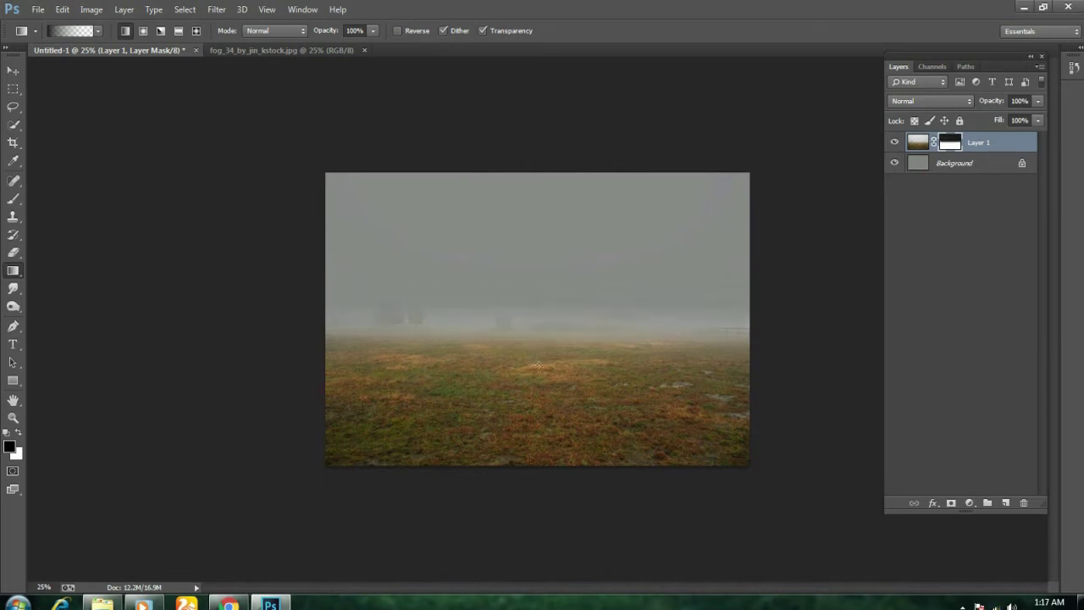
- Apply the fog layer's mask and squash the layer to about 85% height from the top
{"action": "right_click", "coordinate": [951, 146]}
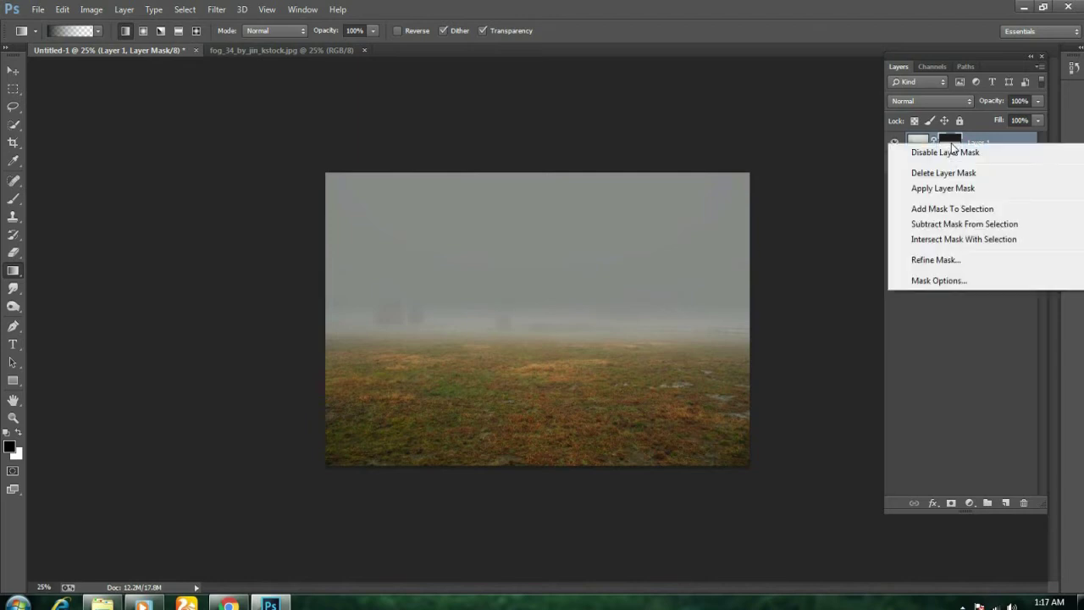
{"action": "left_click", "coordinate": [943, 188]}
{"action": "key", "text": "ctrl+t"}
{"action": "left_click_drag", "start_coordinate": [538, 173], "coordinate": [537, 256]}
{"action": "left_click", "coordinate": [614, 30]}
- Erase the hard band above the horizon on the fog field layer
{"action": "key", "text": "g"}
{"action": "key", "text": "alt+bracketleft"}
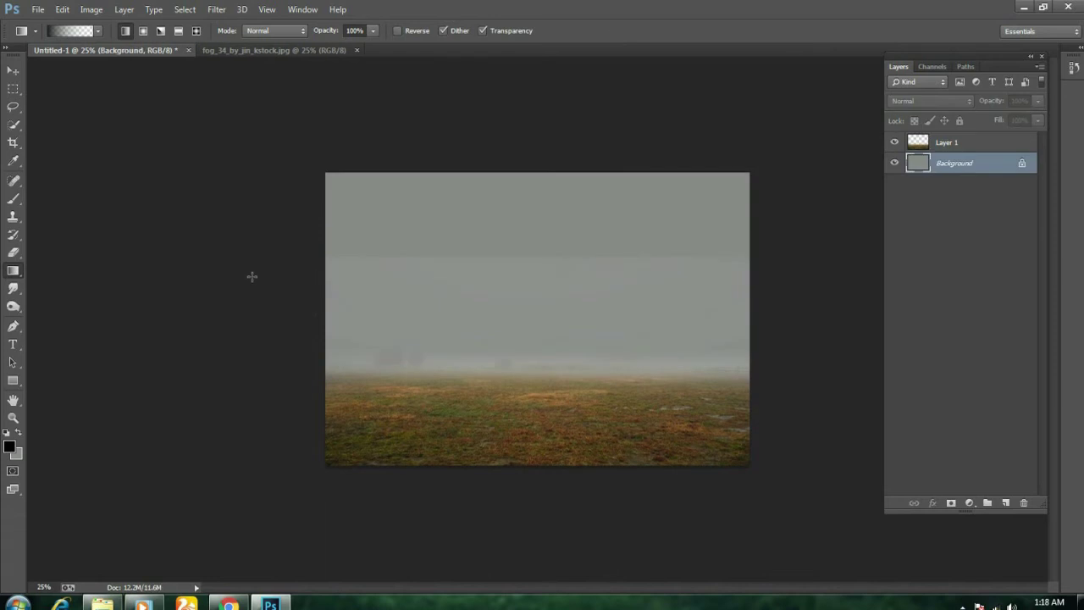
{"action": "left_click", "coordinate": [13, 252]}
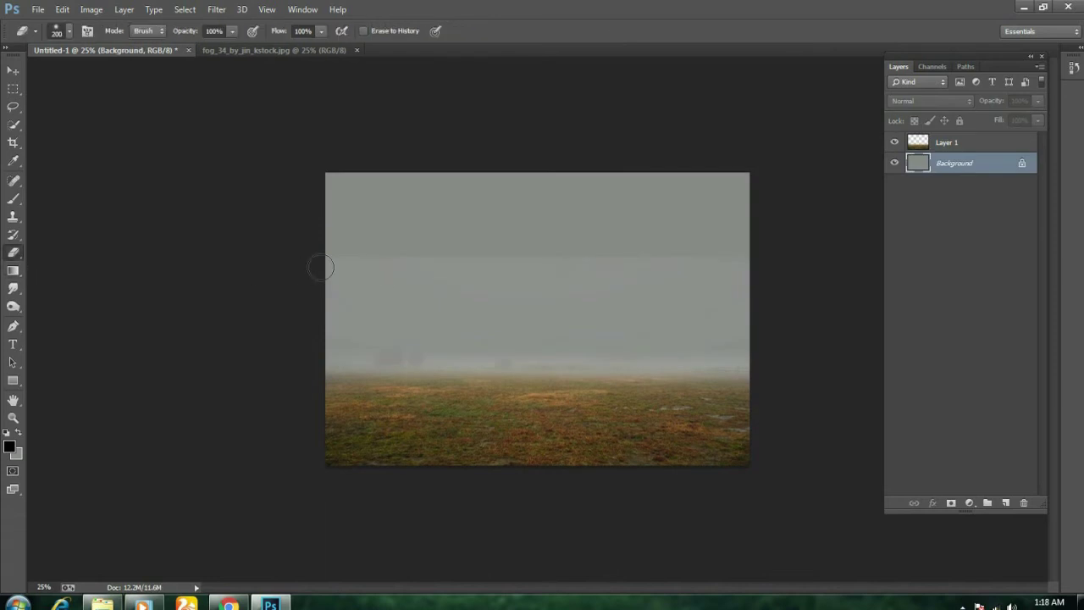
{"action": "left_click", "coordinate": [957, 145]}
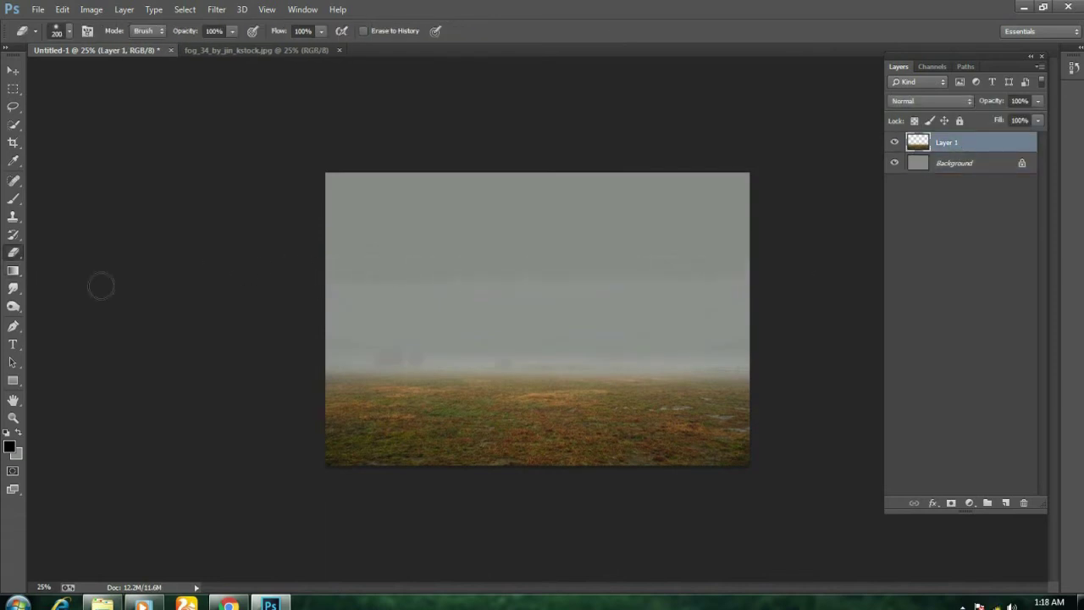
{"action": "left_click_drag", "start_coordinate": [214, 342], "coordinate": [783, 330]}
- Shift the fog layer's Hue to about +32 so the grass turns greener
{"action": "left_click", "coordinate": [93, 10]}
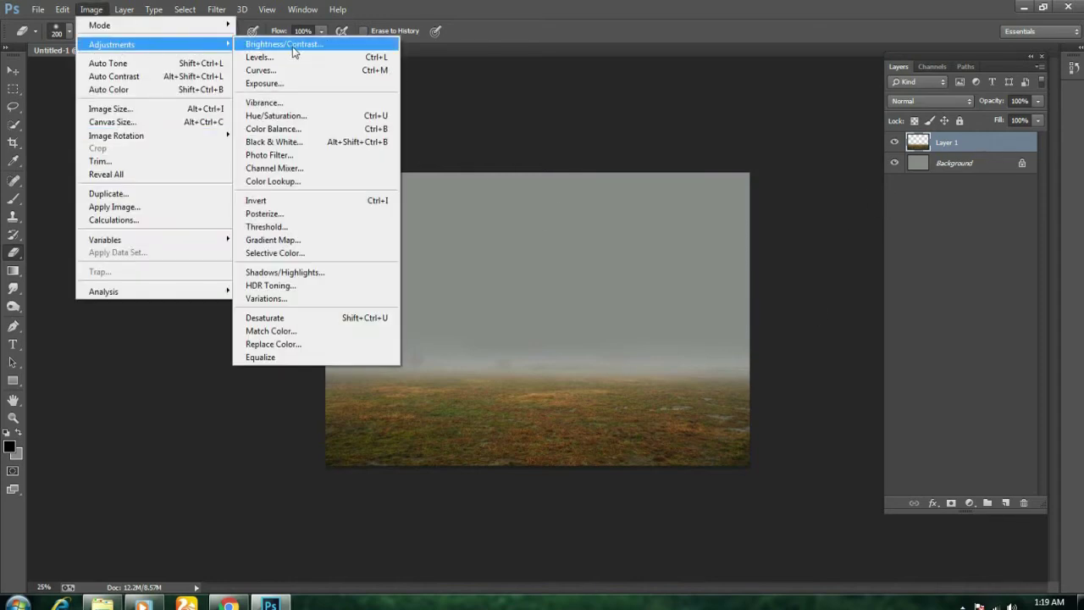
{"action": "left_click", "coordinate": [307, 115]}
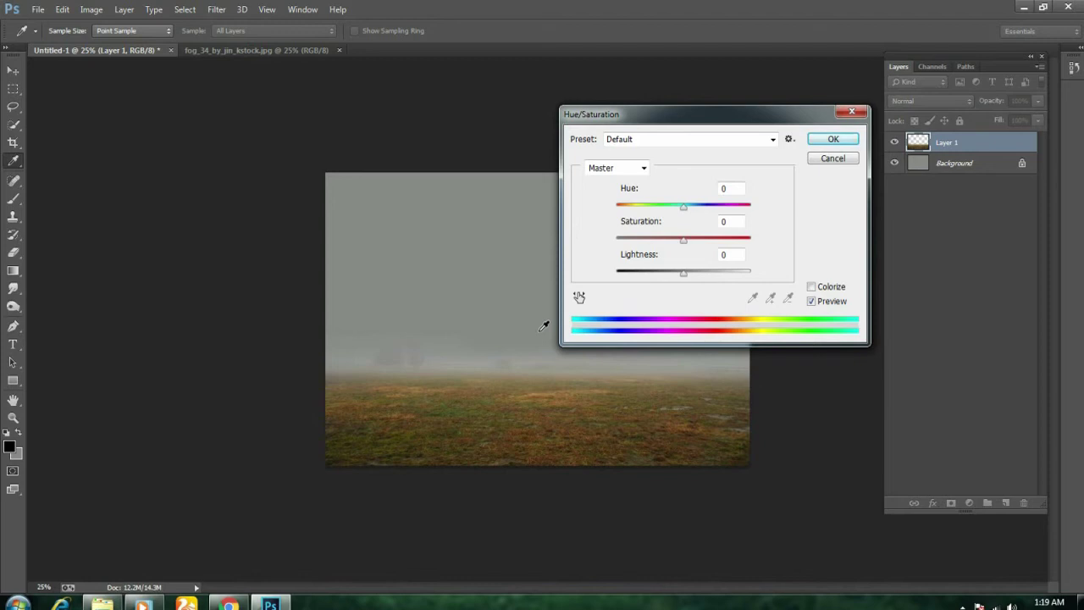
{"action": "left_click_drag", "start_coordinate": [684, 207], "coordinate": [692, 212]}
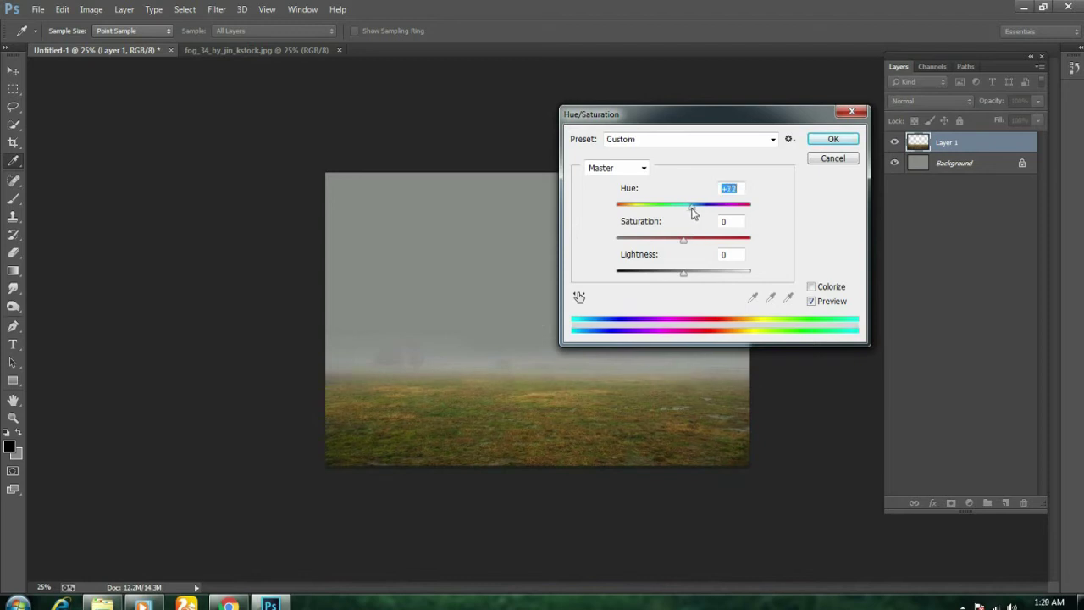
{"action": "left_click_drag", "start_coordinate": [693, 211], "coordinate": [693, 214]}
- Apply the hue change, then brighten the field with Brightness 20 and Contrast 15
{"action": "key", "text": "Return"}
{"action": "key", "text": "e"}
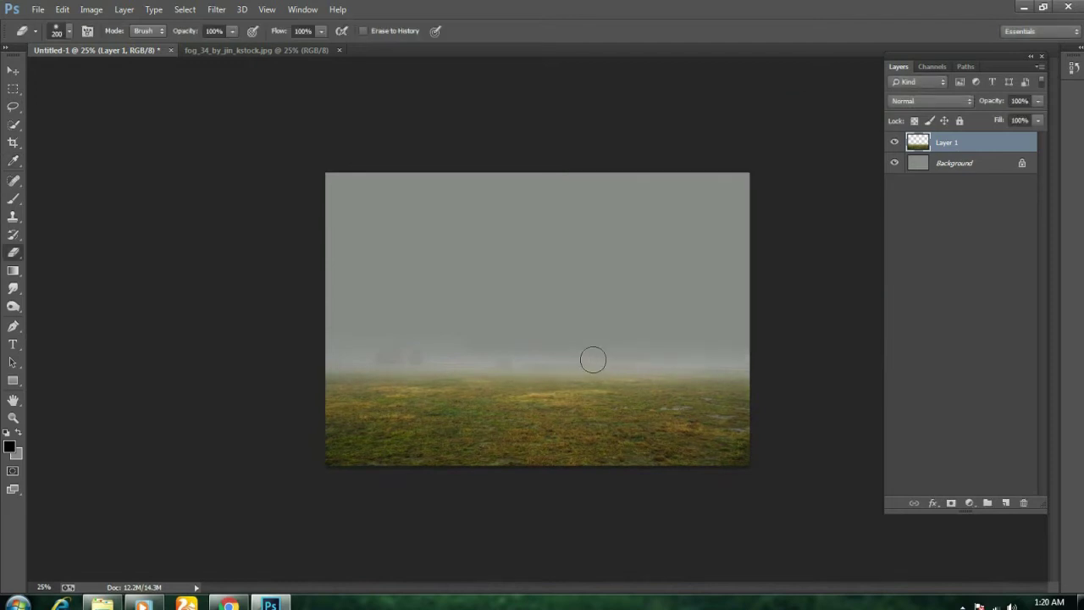
{"action": "key", "text": "ctrl+plus"}
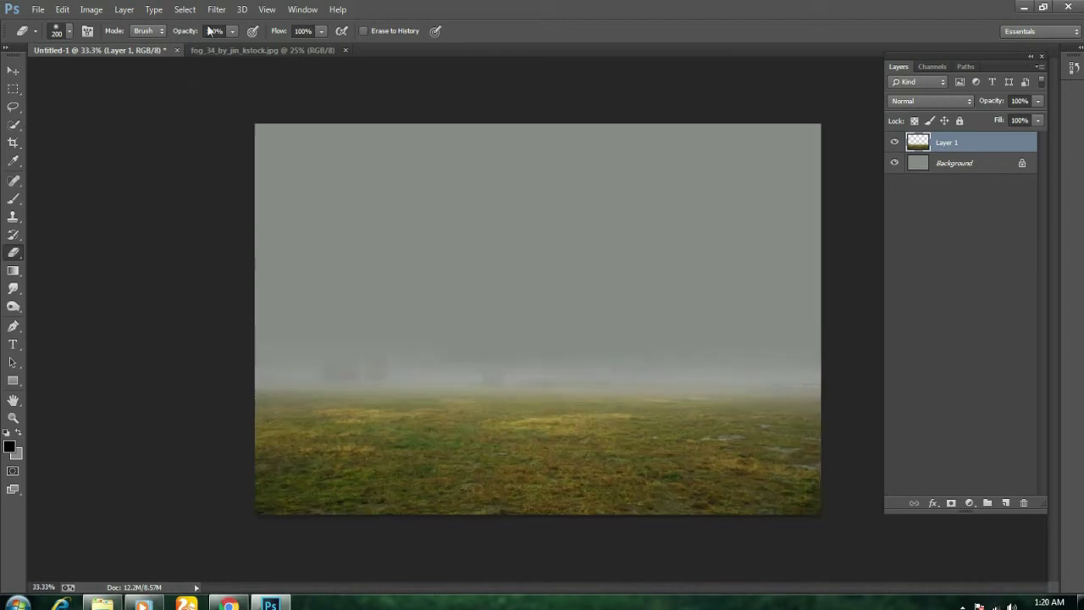
{"action": "left_click", "coordinate": [92, 9]}
{"action": "mouse_move", "coordinate": [112, 44]}
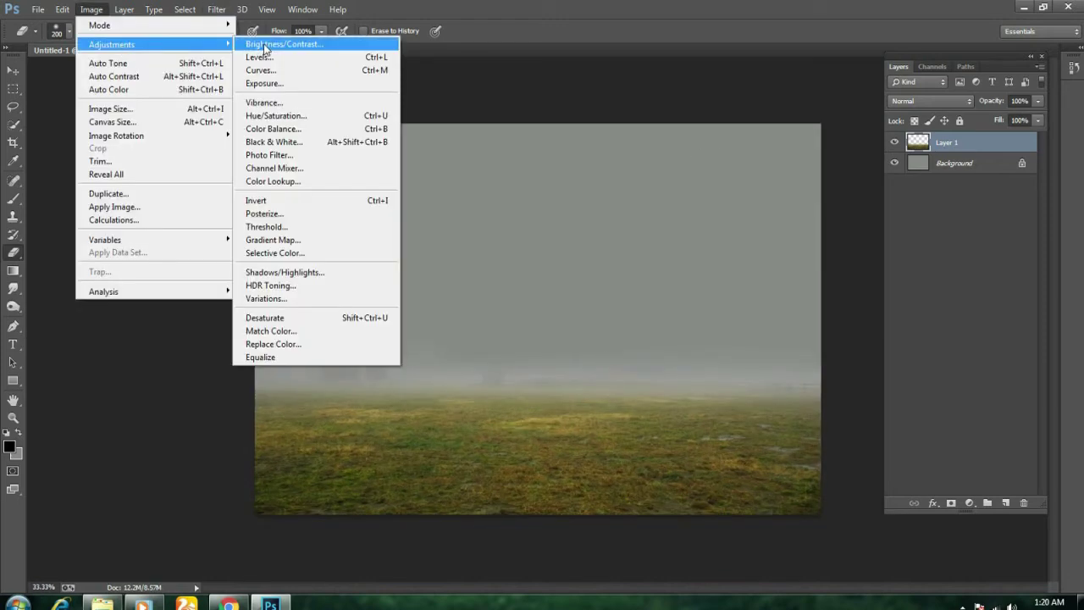
{"action": "left_click", "coordinate": [264, 44]}
{"action": "mouse_move", "coordinate": [496, 149]}
{"action": "left_mouse_down"}
{"action": "mouse_move", "coordinate": [507, 151]}
{"action": "mouse_move", "coordinate": [496, 151]}
{"action": "mouse_move", "coordinate": [499, 181]}
{"action": "left_mouse_up"}
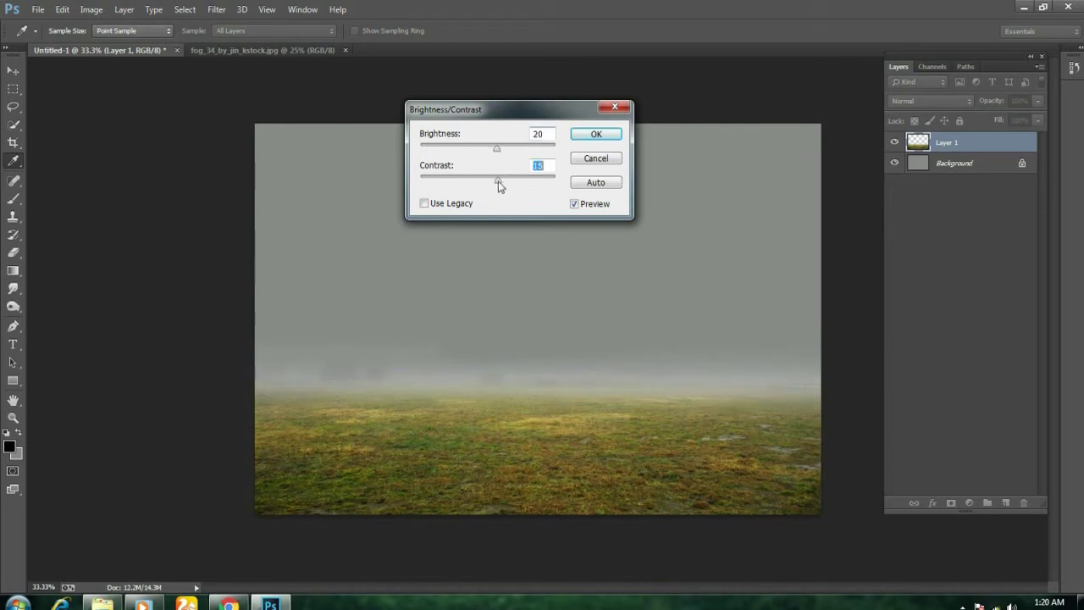
{"action": "left_click", "coordinate": [595, 134]}
- Set the Levels black input to 6, then bring up the Place Embedded browser
{"action": "key", "text": "e"}
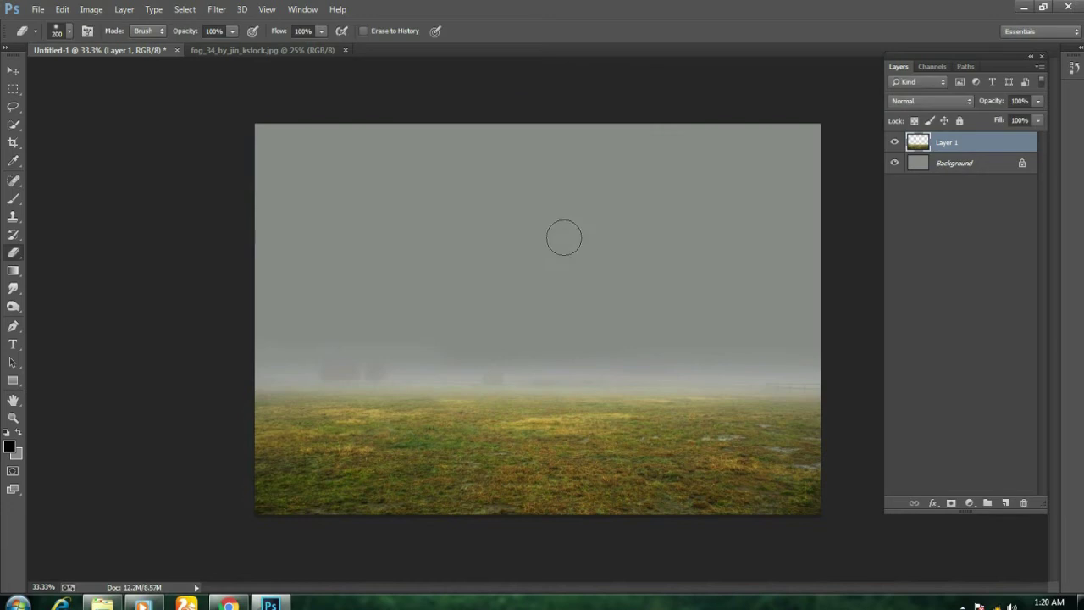
{"action": "left_click", "coordinate": [92, 9]}
{"action": "mouse_move", "coordinate": [112, 44]}
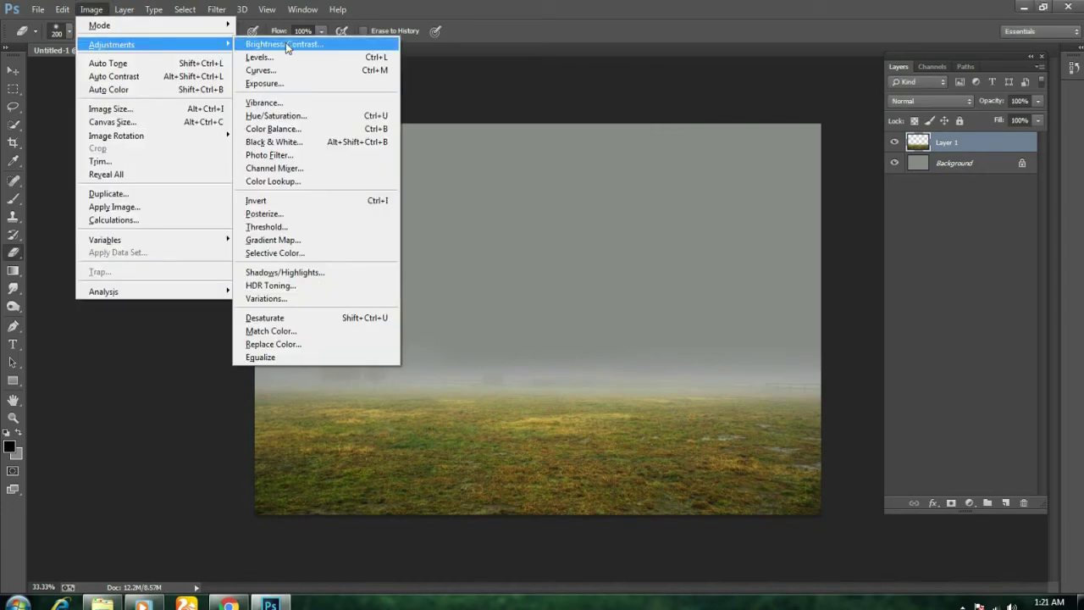
{"action": "left_click", "coordinate": [289, 58]}
{"action": "left_click_drag", "start_coordinate": [745, 279], "coordinate": [749, 281]}
{"action": "left_click", "coordinate": [944, 262]}
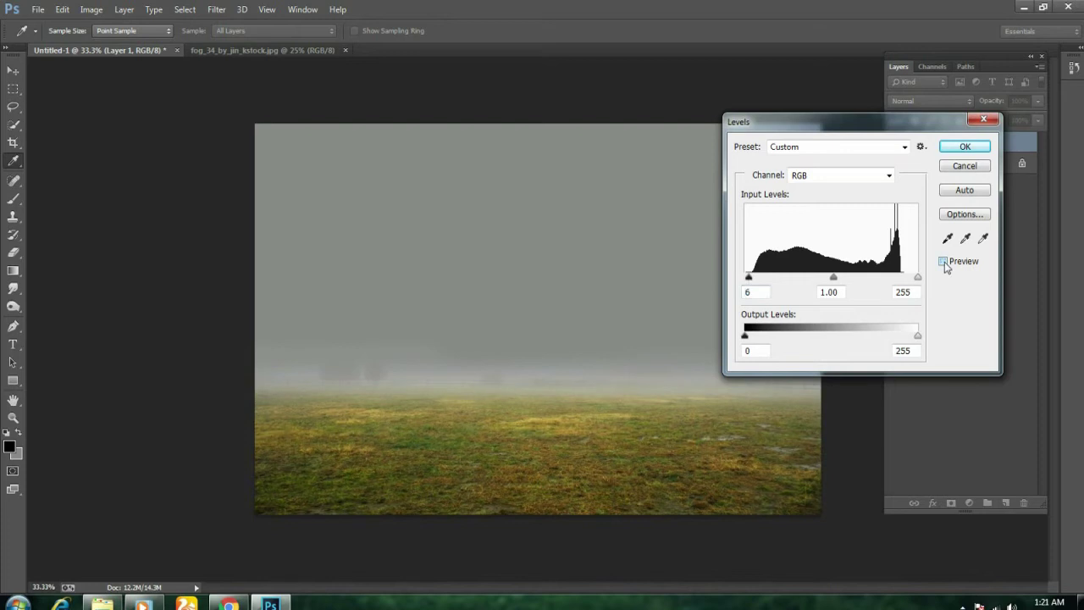
{"action": "left_click", "coordinate": [943, 262]}
{"action": "key", "text": "Return"}
{"action": "left_click", "coordinate": [38, 9]}
{"action": "left_click", "coordinate": [85, 246]}
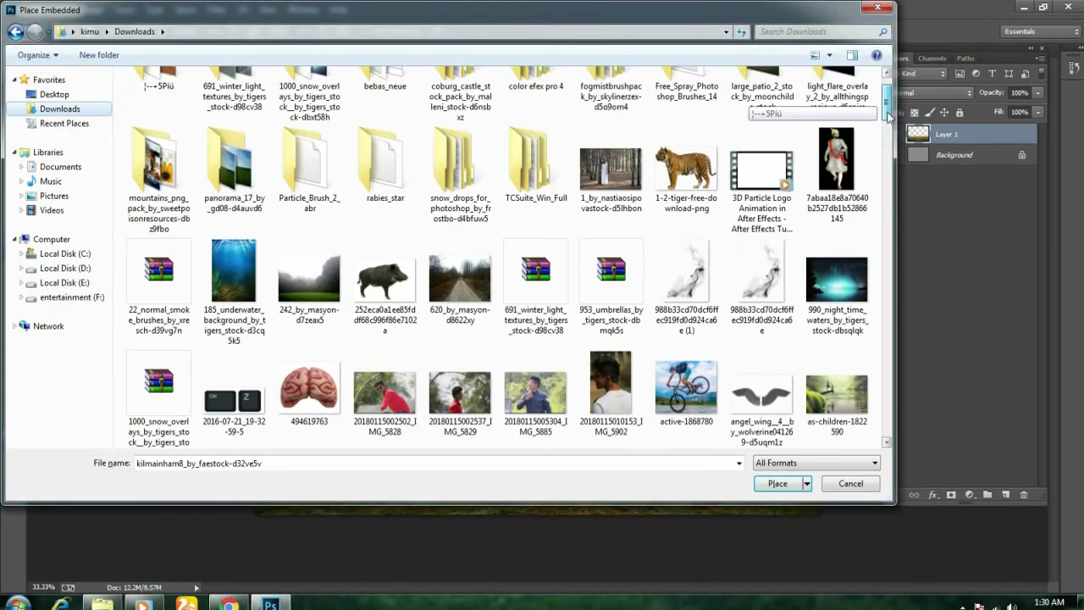
- Place kilmainham8_by_faestock-d32ve5v as a layer and rotate it about 6.5°
{"action": "left_click_drag", "start_coordinate": [888, 117], "coordinate": [894, 247]}
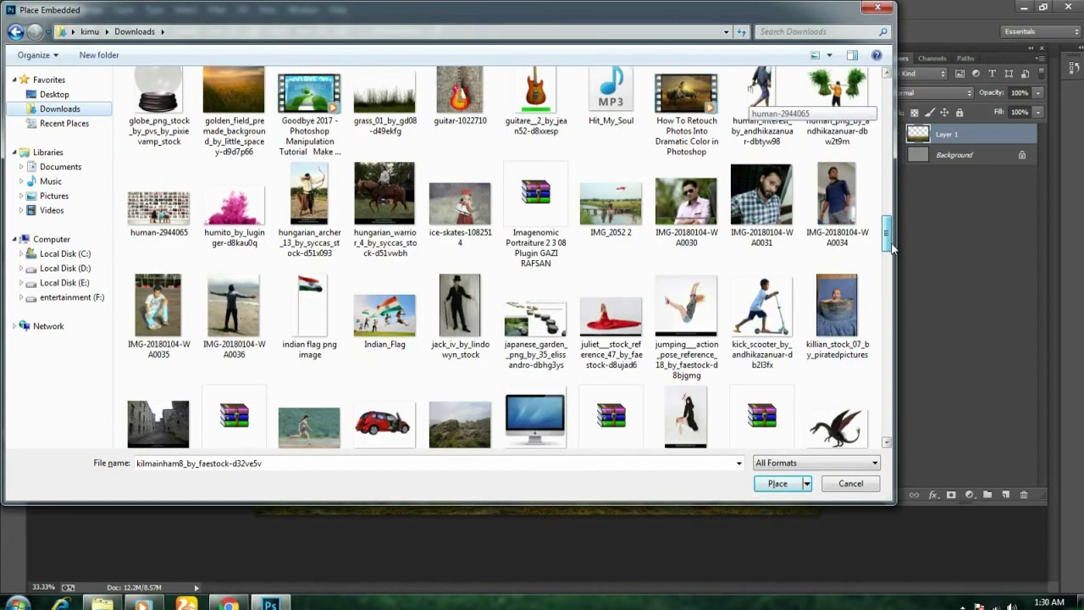
{"action": "key", "text": "Return"}
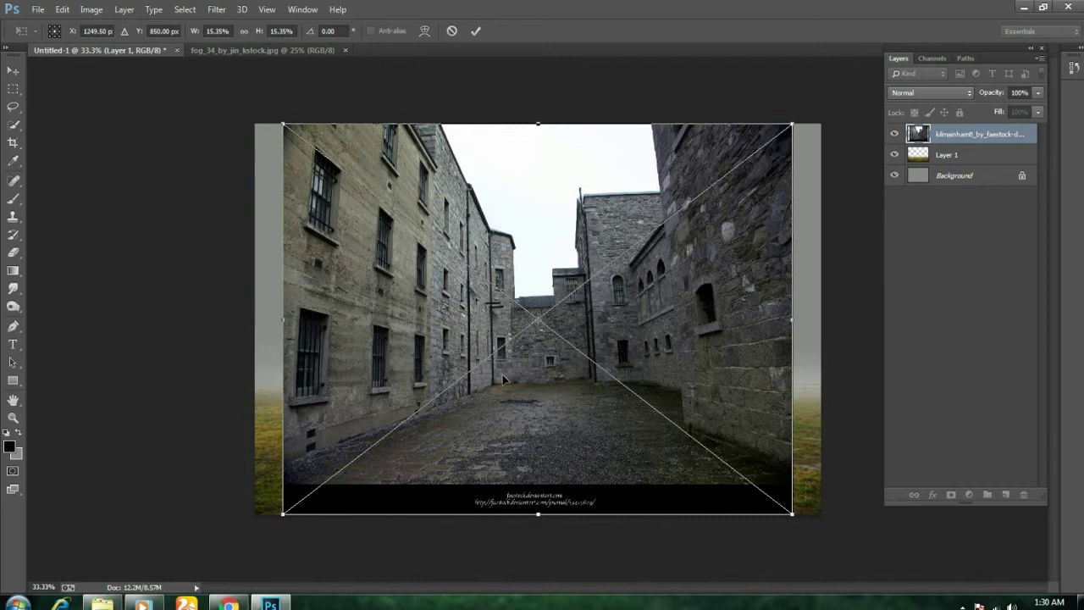
{"action": "left_click_drag", "start_coordinate": [839, 432], "coordinate": [835, 465]}
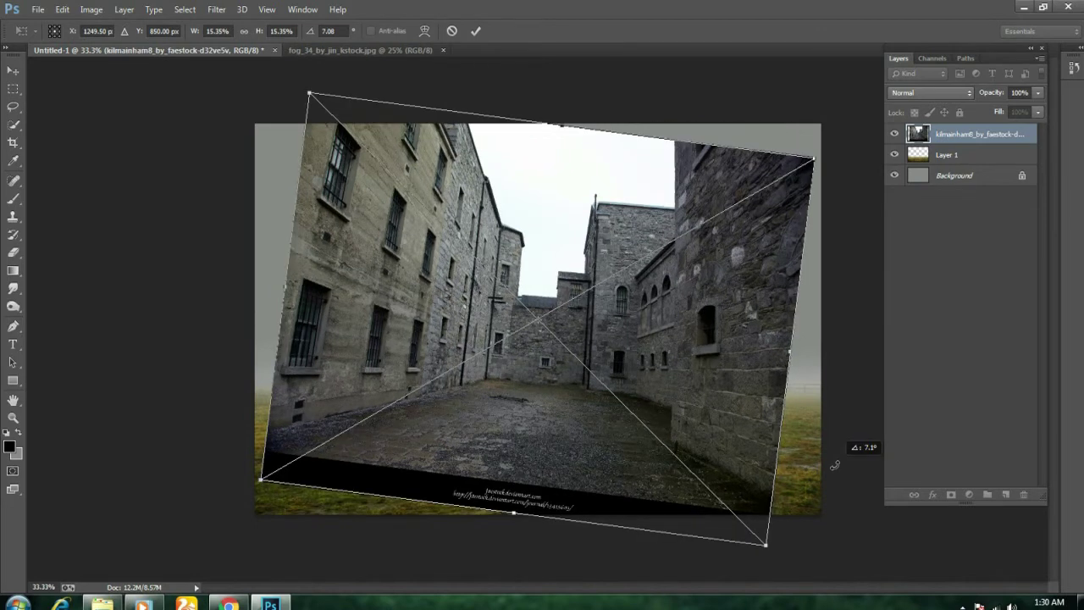
{"action": "left_click_drag", "start_coordinate": [835, 465], "coordinate": [834, 462]}
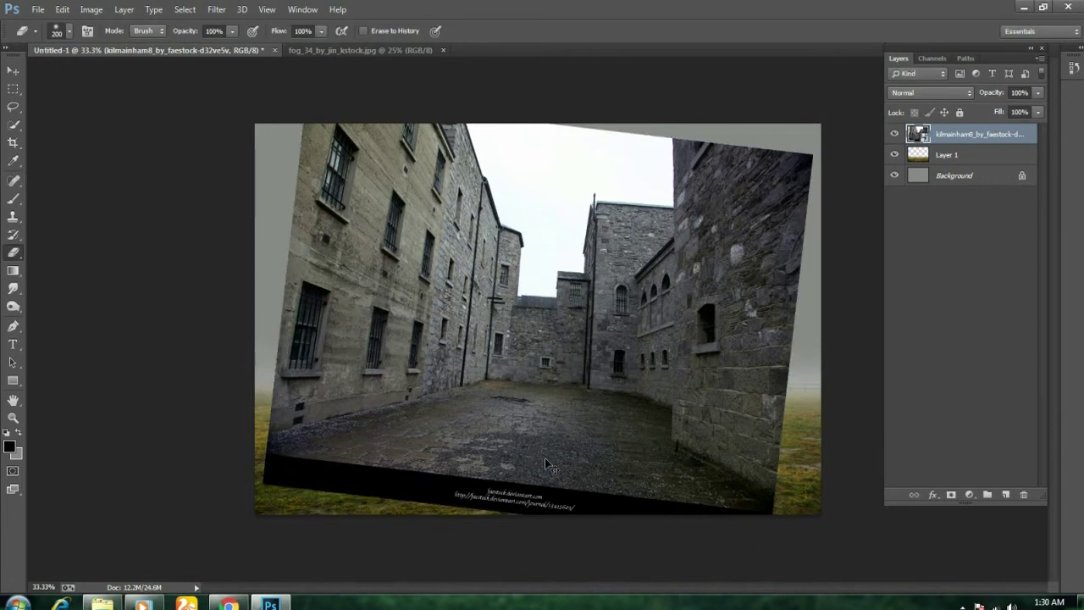
{"action": "key", "text": "ctrl+plus"}
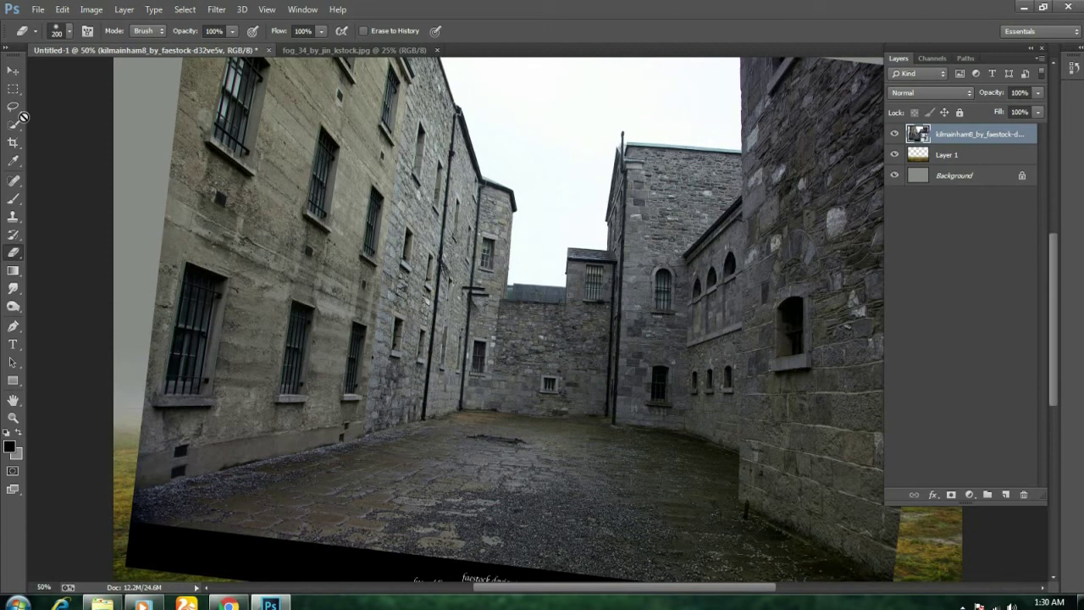
- Mask the courtyard photo to an elliptical patch of paving and nudge it into the field
{"action": "key", "text": "shift+m"}
{"action": "mouse_move", "coordinate": [525, 491]}
{"action": "left_mouse_down"}
{"action": "mouse_move", "coordinate": [615, 527]}
{"action": "mouse_move", "coordinate": [650, 521]}
{"action": "left_mouse_up"}
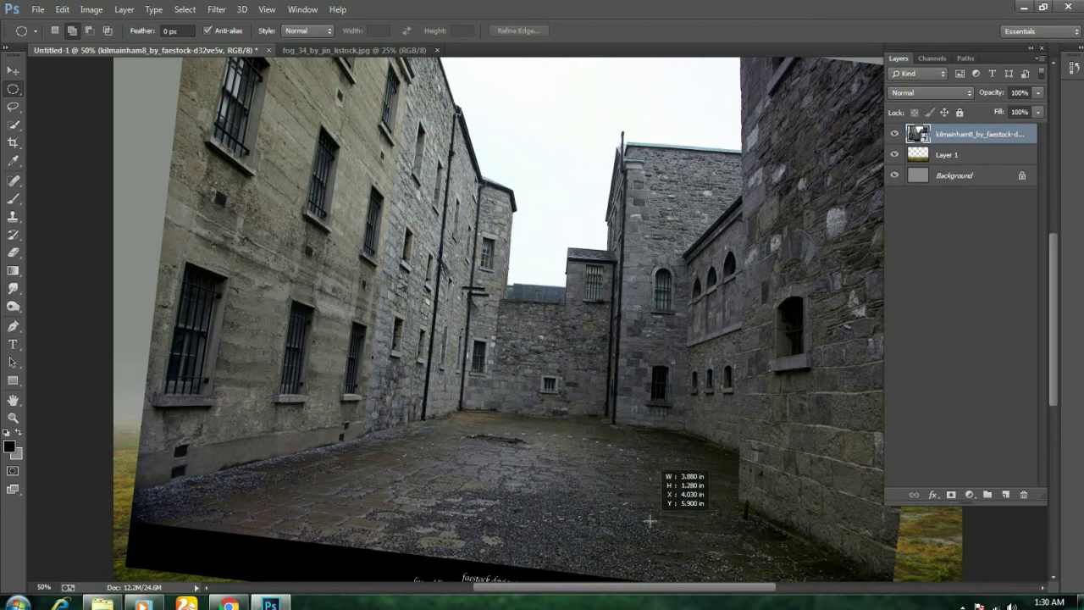
{"action": "left_click_drag", "start_coordinate": [649, 521], "coordinate": [623, 522]}
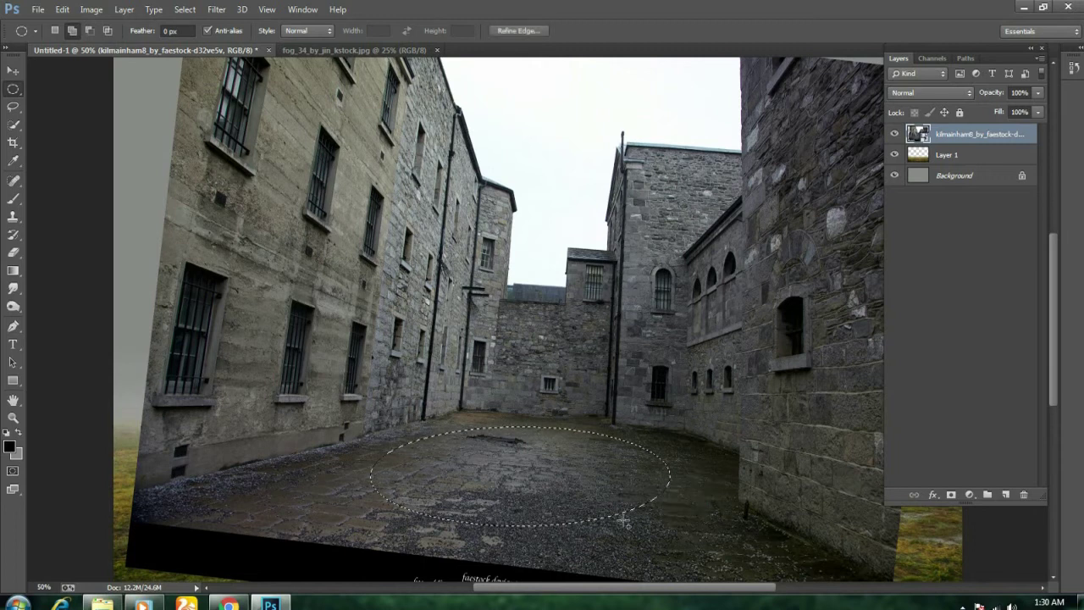
{"action": "left_click", "coordinate": [951, 495]}
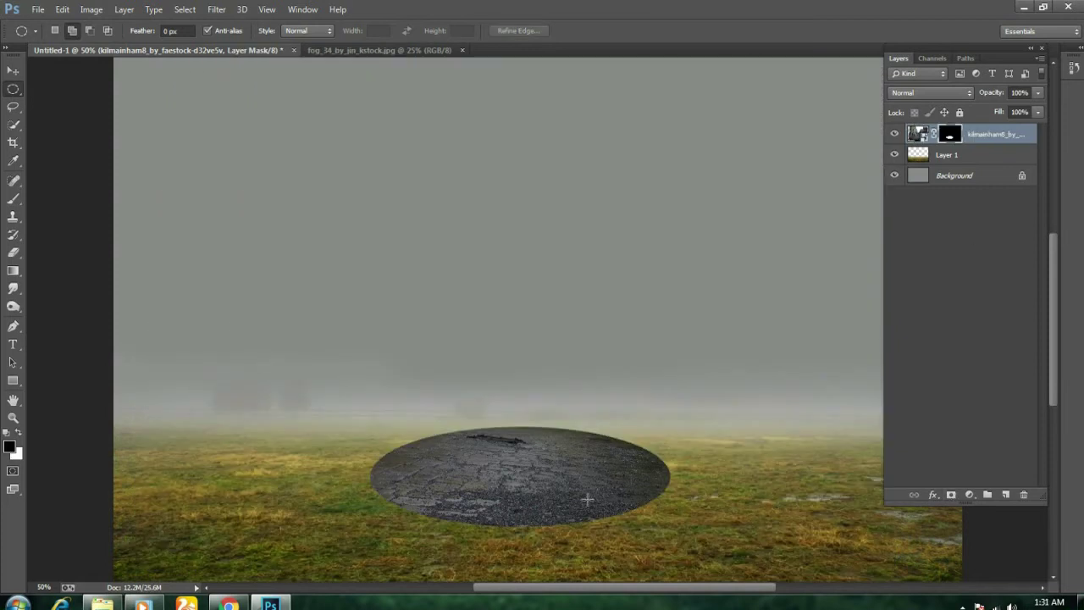
{"action": "key", "text": "ctrl+t"}
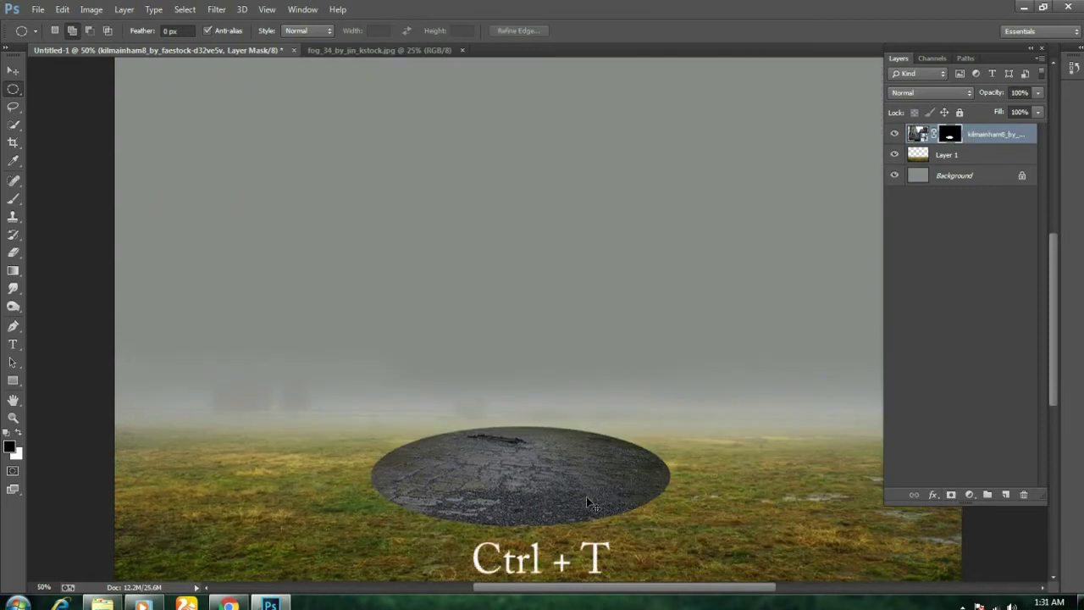
{"action": "key", "text": "ctrl+minus"}
{"action": "left_click_drag", "start_coordinate": [557, 441], "coordinate": [553, 444]}
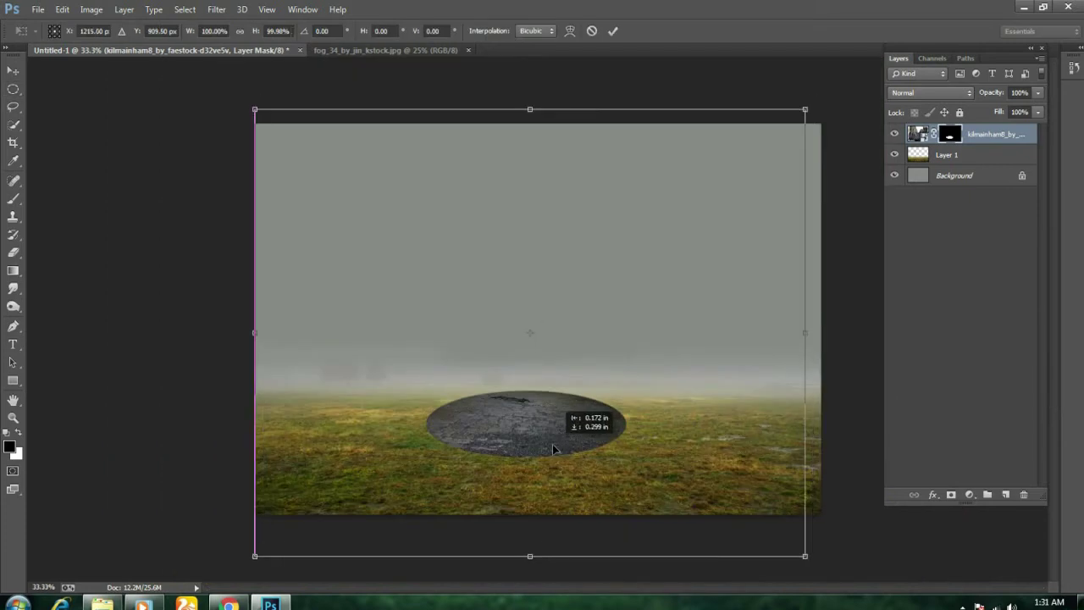
{"action": "left_click_drag", "start_coordinate": [622, 361], "coordinate": [614, 379]}
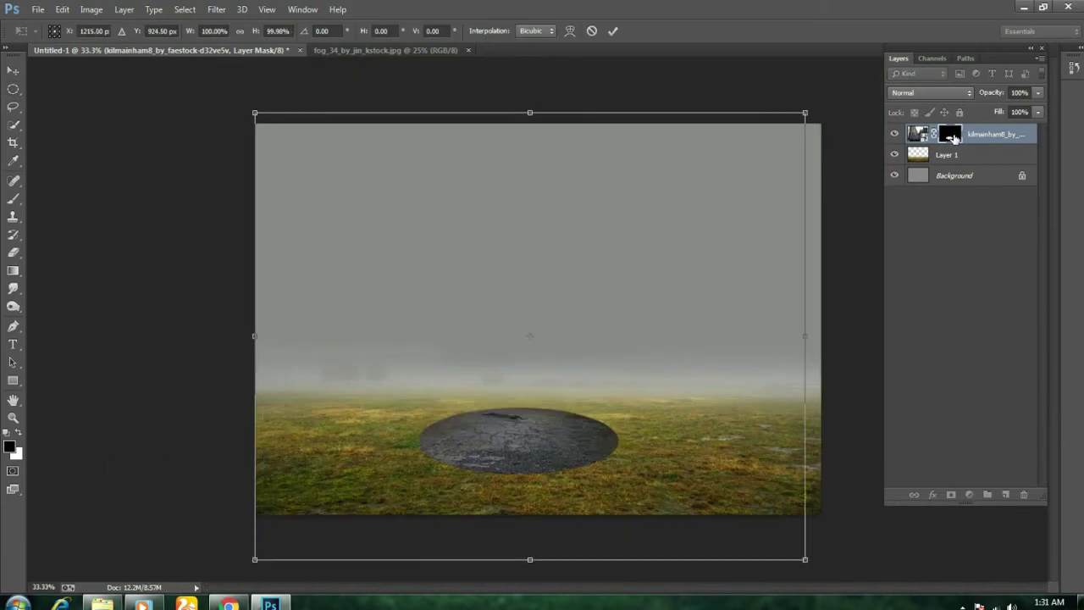
{"action": "left_click", "coordinate": [614, 34]}
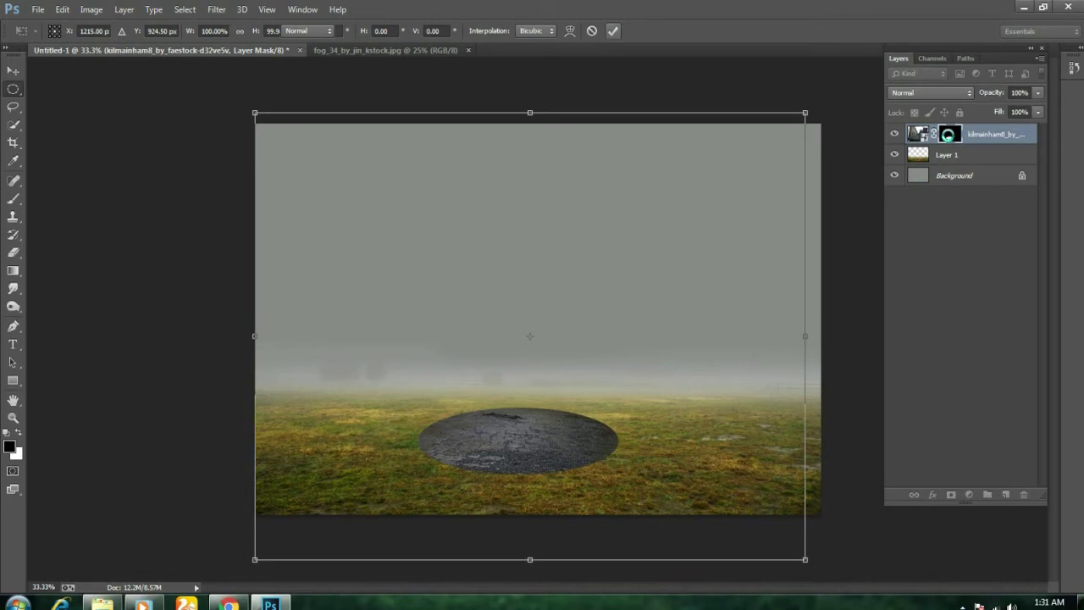
- Rasterize the courtyard layer and apply its oval mask permanently
{"action": "right_click", "coordinate": [948, 134]}
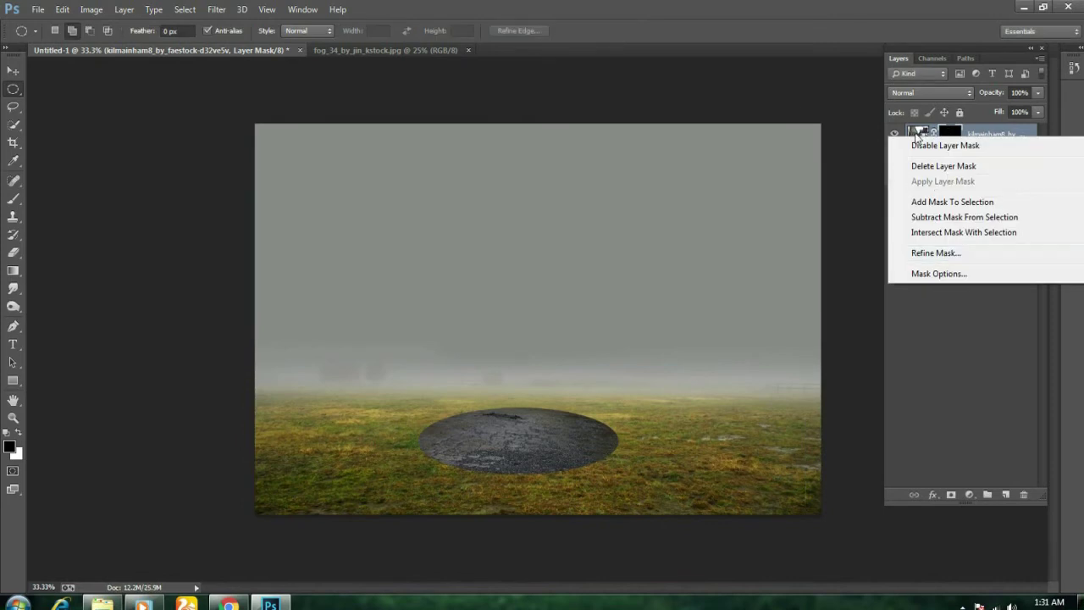
{"action": "left_click", "coordinate": [868, 188]}
{"action": "right_click", "coordinate": [1000, 136]}
{"action": "left_click", "coordinate": [889, 179]}
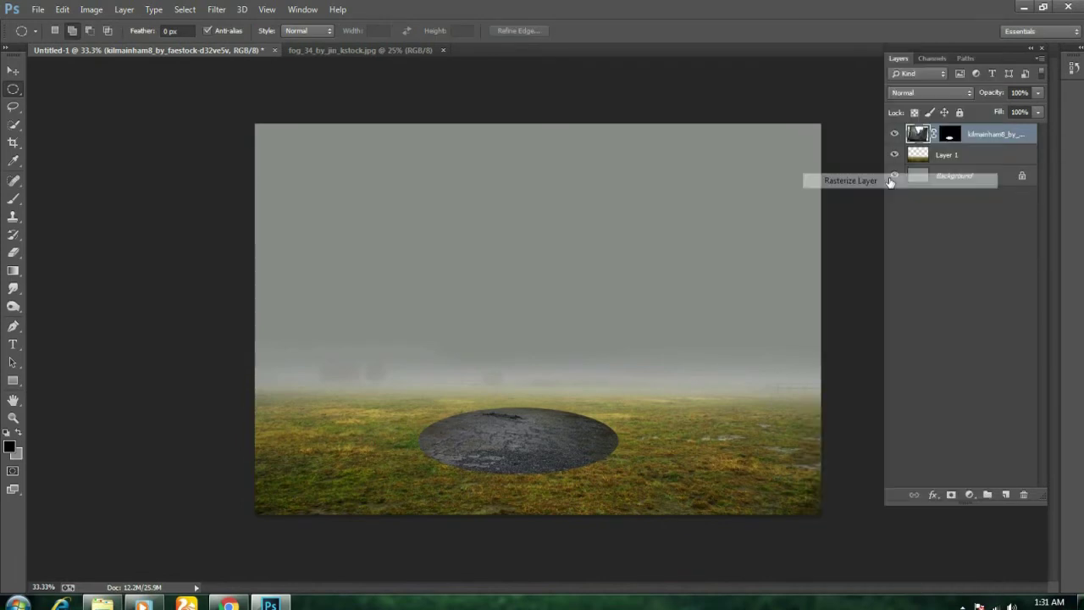
{"action": "right_click", "coordinate": [951, 137]}
{"action": "left_click", "coordinate": [936, 183]}
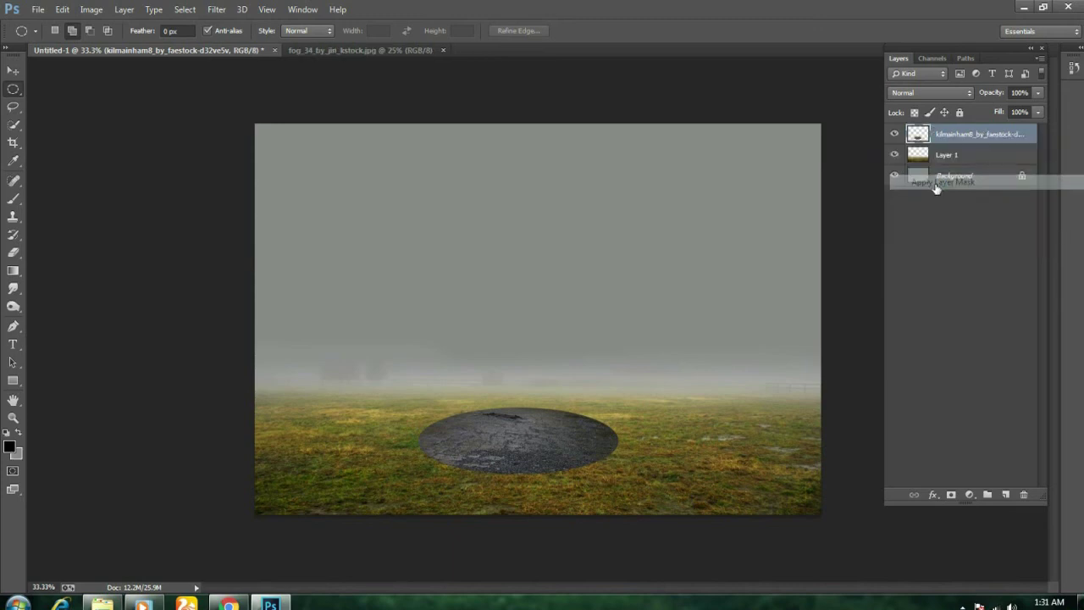
{"action": "key", "text": "ctrl+t"}
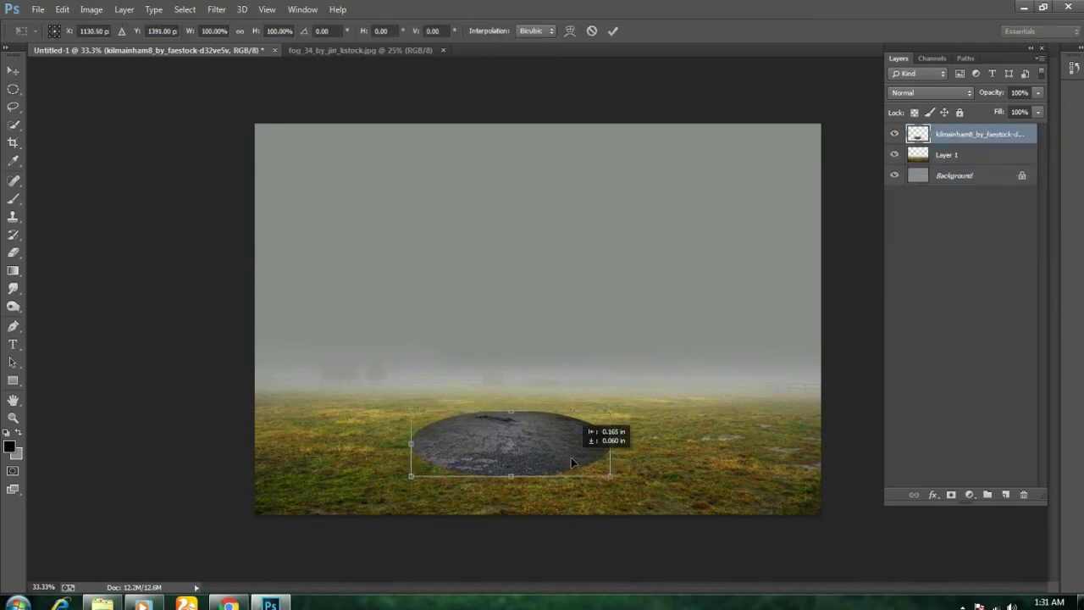
- Rotate the oval patch slightly, flatten it and shift it a little left
{"action": "left_click_drag", "start_coordinate": [634, 451], "coordinate": [663, 449]}
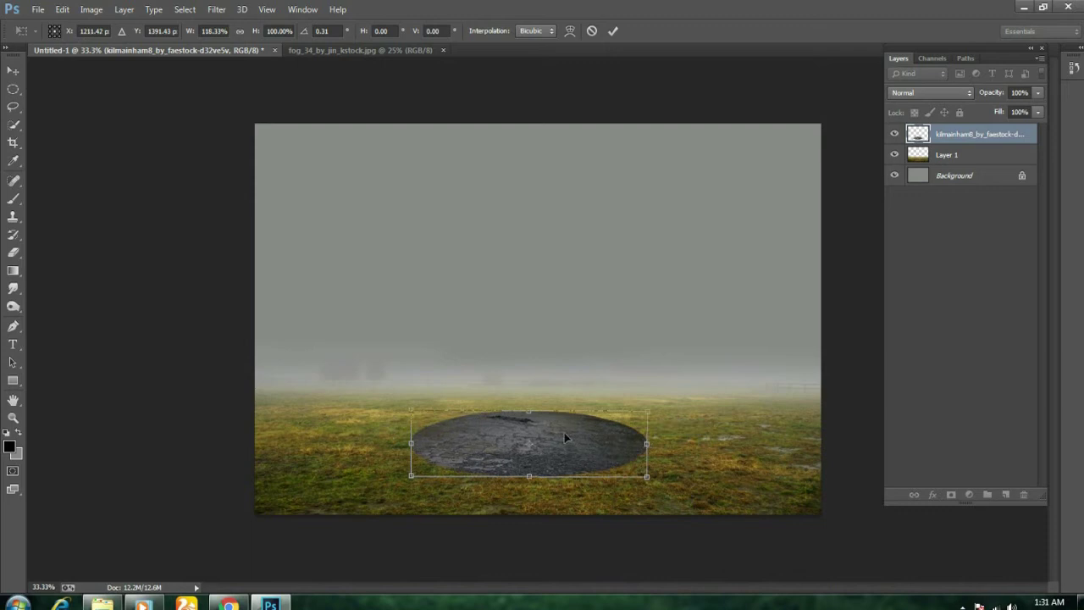
{"action": "left_click_drag", "start_coordinate": [529, 411], "coordinate": [528, 421]}
{"action": "left_click_drag", "start_coordinate": [664, 460], "coordinate": [663, 460]}
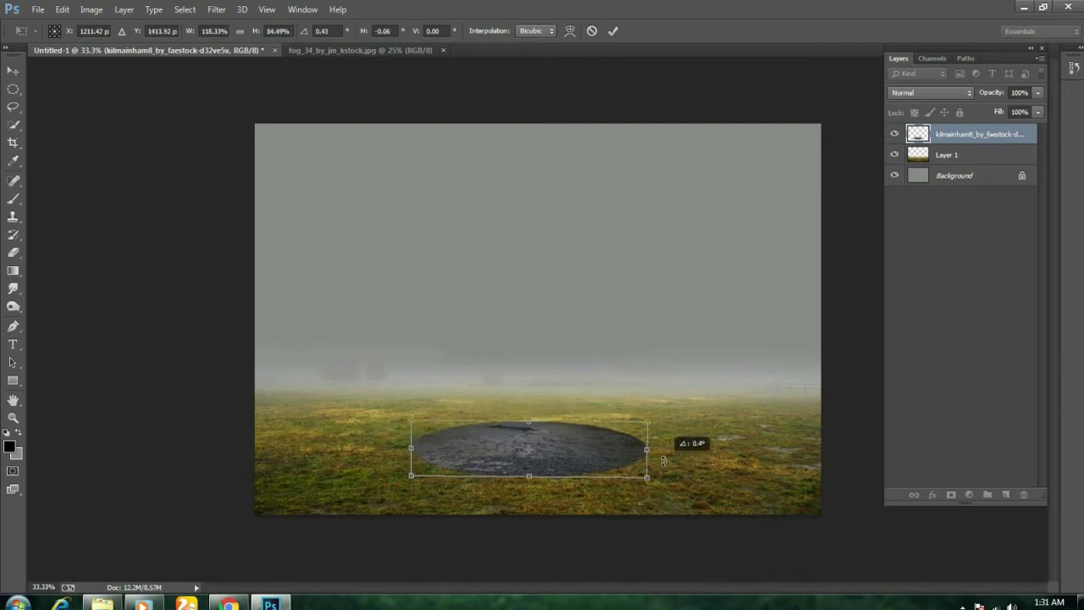
{"action": "left_click_drag", "start_coordinate": [587, 454], "coordinate": [582, 458]}
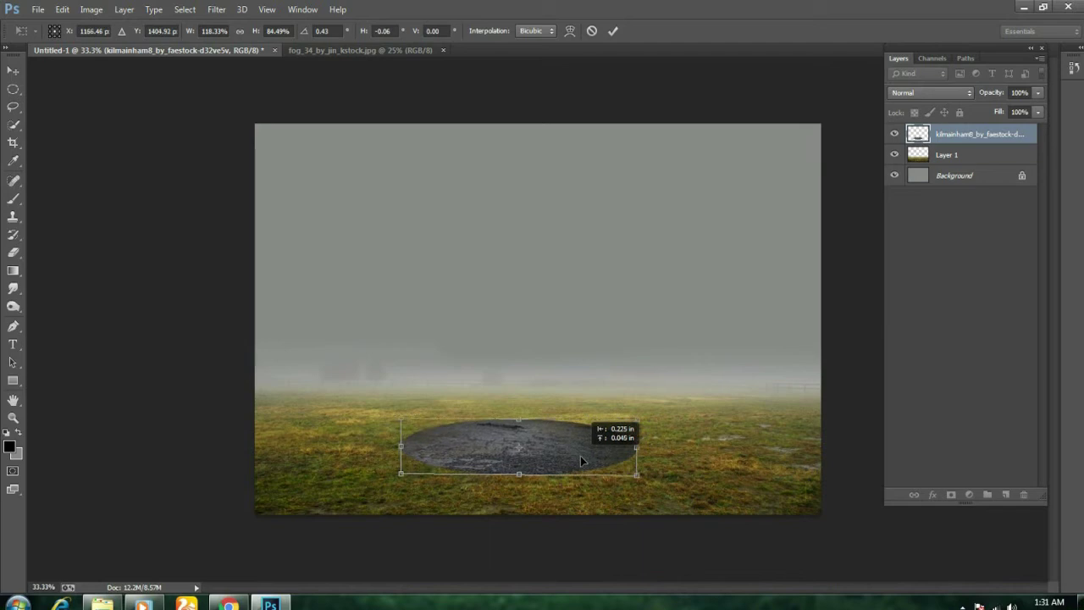
{"action": "left_click_drag", "start_coordinate": [639, 477], "coordinate": [663, 484]}
{"action": "left_click_drag", "start_coordinate": [533, 424], "coordinate": [533, 420]}
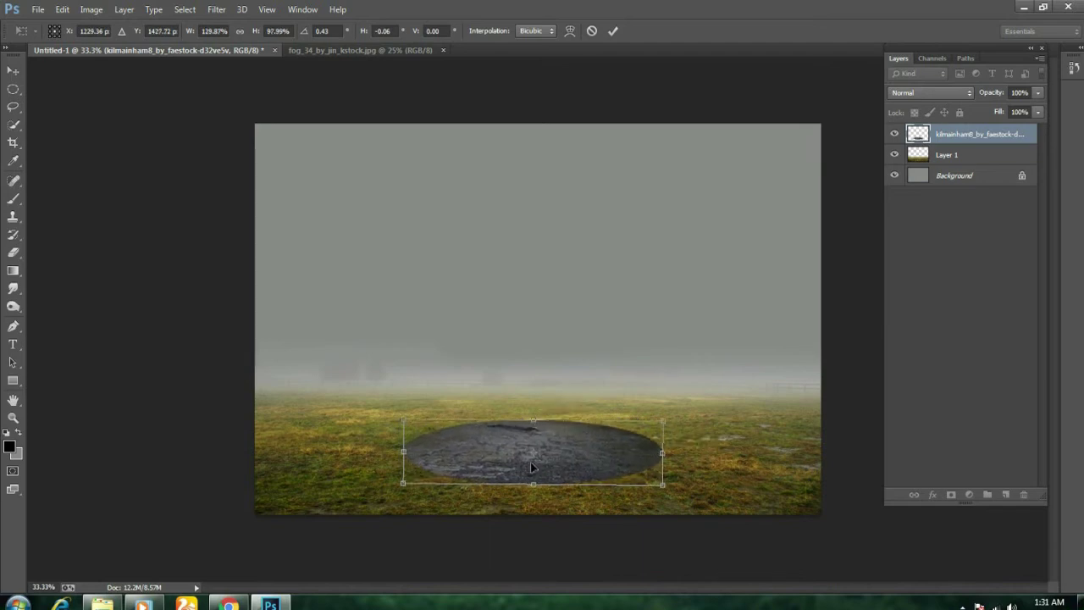
{"action": "left_click", "coordinate": [613, 31]}
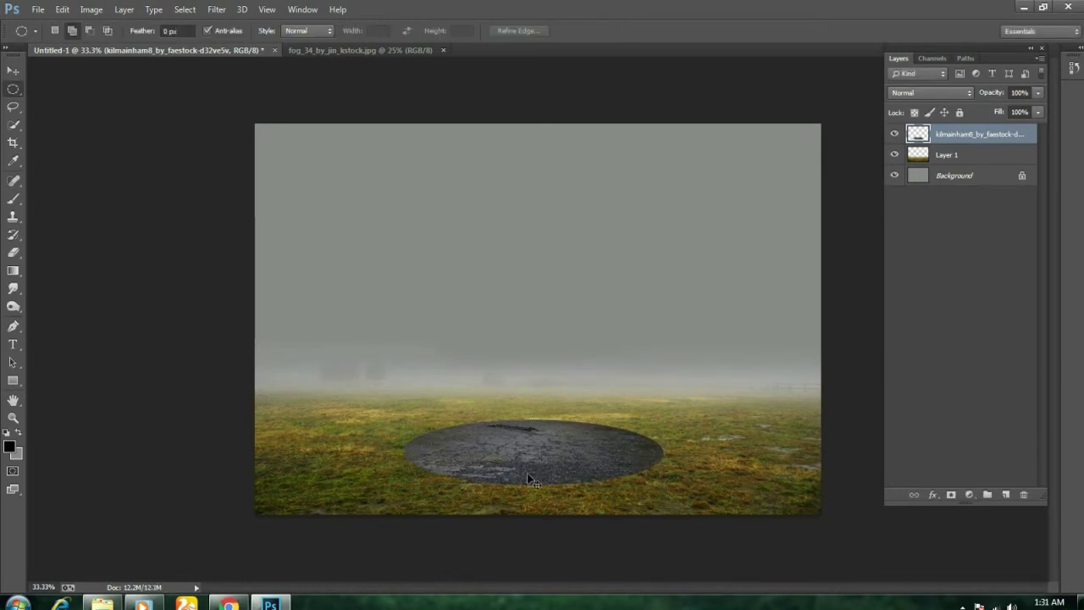
{"action": "key", "text": "ctrl+plus"}
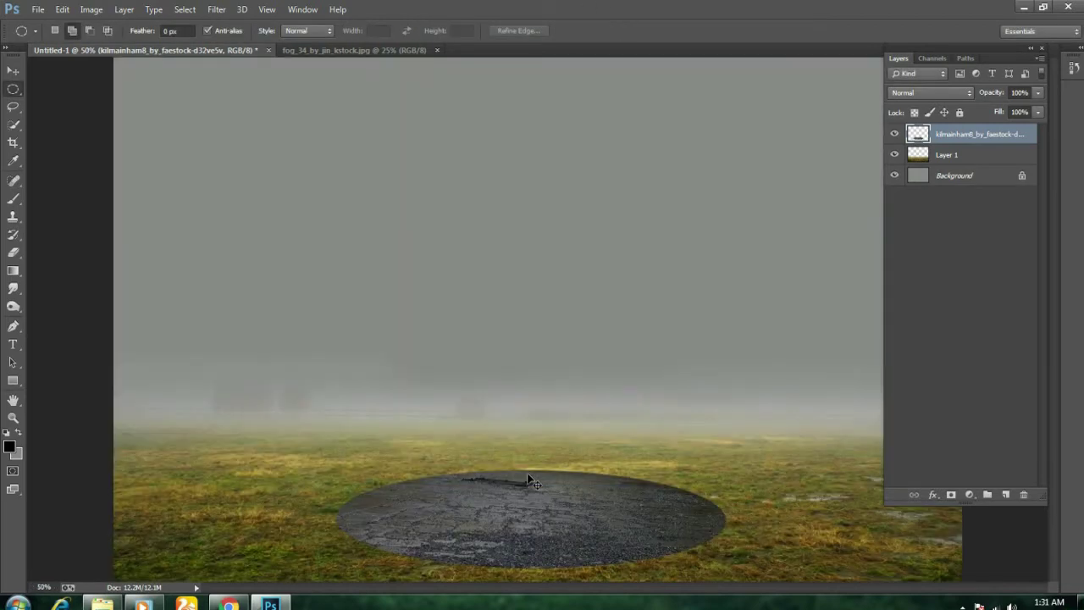
{"action": "key", "text": "ctrl+minus"}
- Lower the oval patch's top edge and flip it horizontally
{"action": "key", "text": "ctrl+t"}
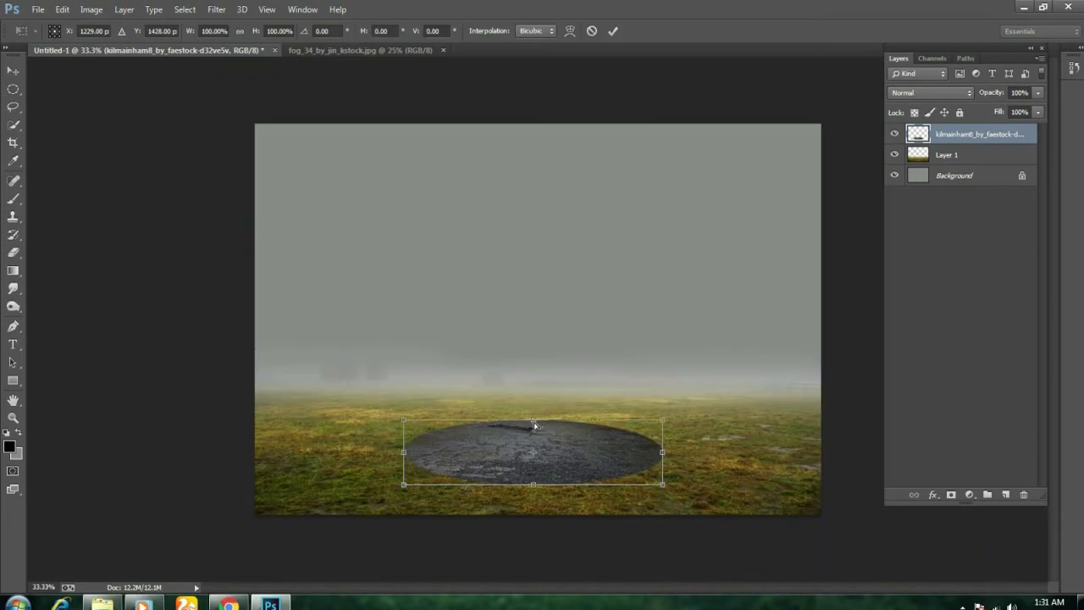
{"action": "left_click_drag", "start_coordinate": [534, 422], "coordinate": [533, 432]}
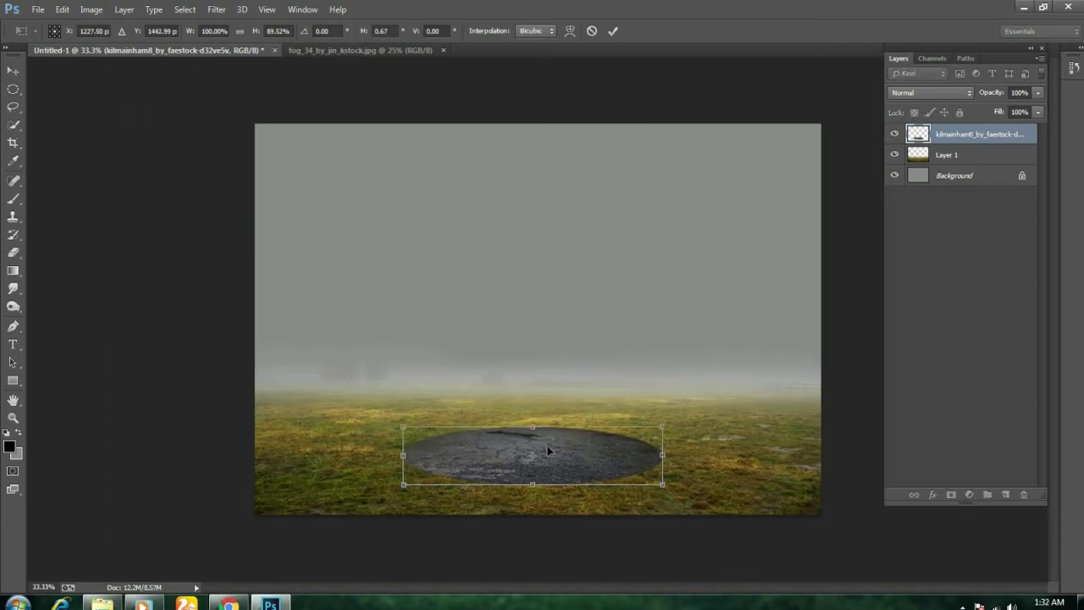
{"action": "right_click", "coordinate": [549, 451]}
{"action": "left_click", "coordinate": [582, 438]}
{"action": "right_click", "coordinate": [576, 443]}
{"action": "left_click", "coordinate": [593, 416]}
{"action": "right_click", "coordinate": [577, 460]}
{"action": "left_click", "coordinate": [606, 513]}
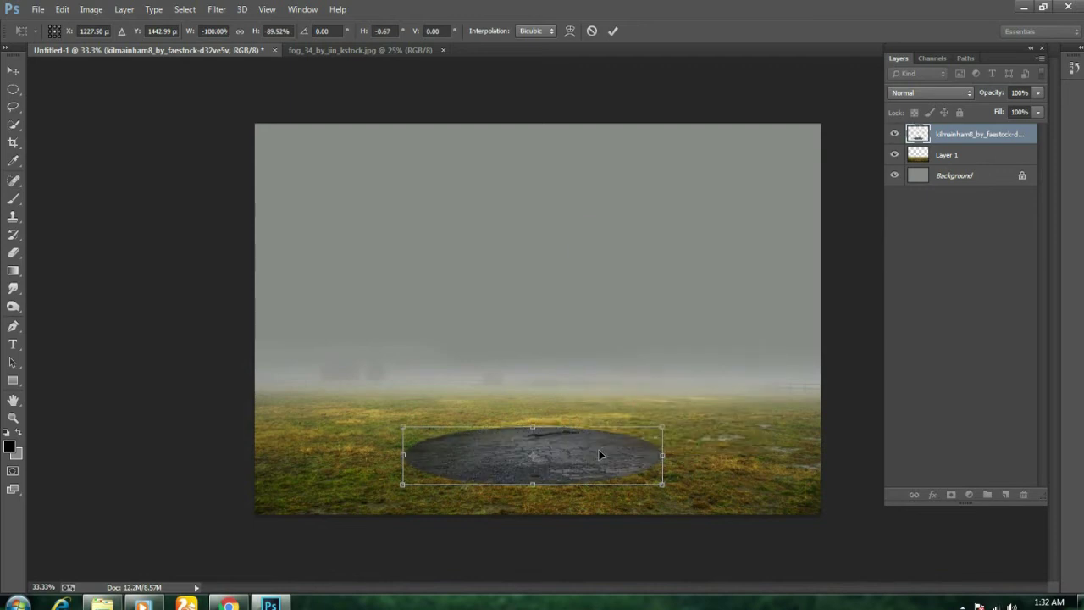
{"action": "left_click", "coordinate": [612, 31]}
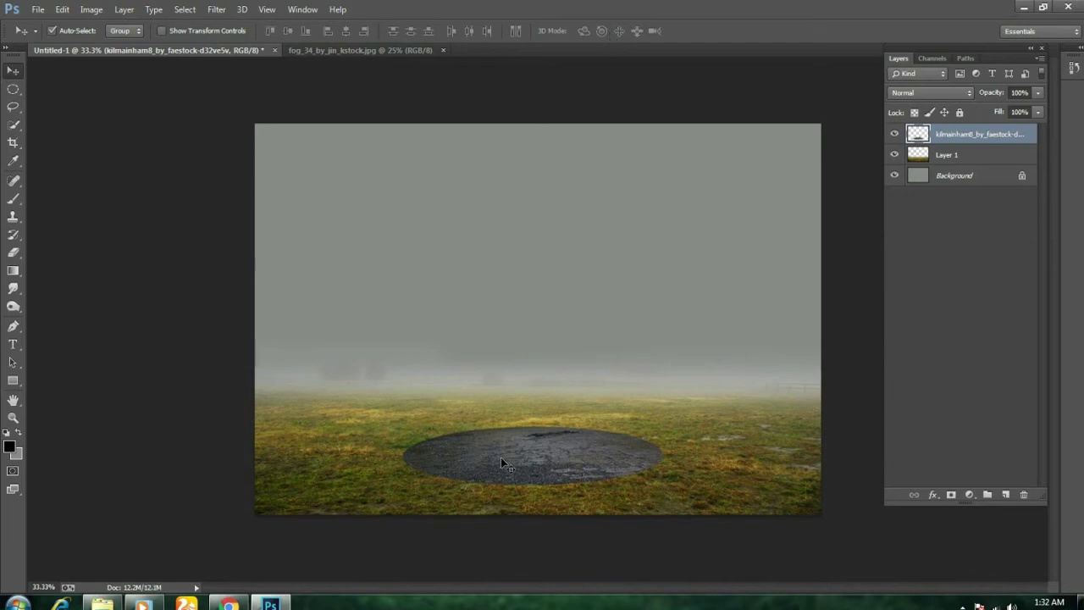
- Stretch the gravel ellipse much wider on both sides across the foreground grass
{"action": "key", "text": "ctrl+t"}
{"action": "left_click_drag", "start_coordinate": [662, 489], "coordinate": [759, 503]}
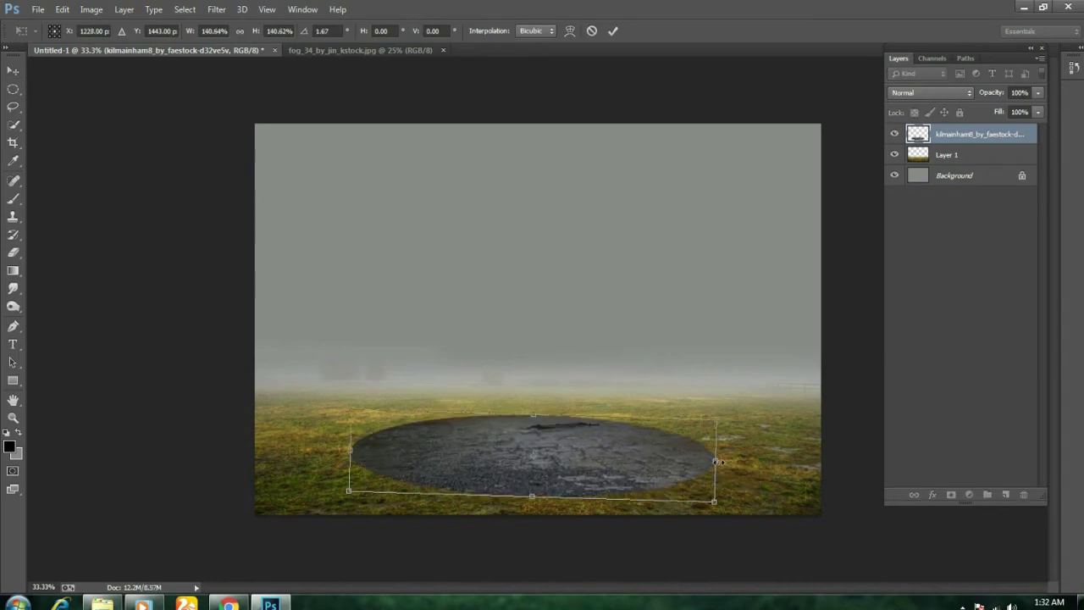
{"action": "left_click_drag", "start_coordinate": [364, 455], "coordinate": [289, 451]}
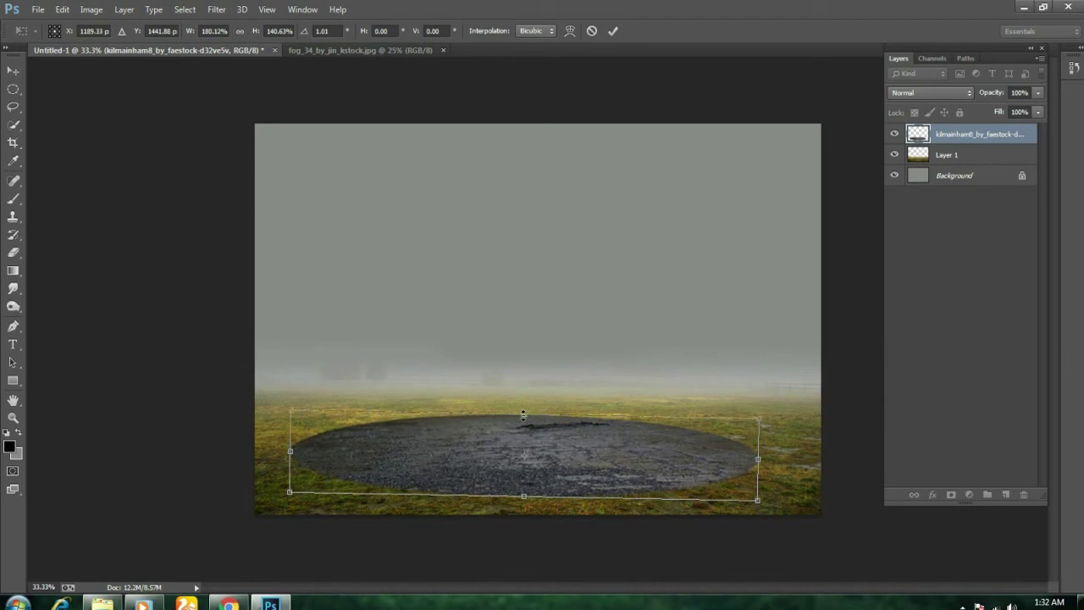
{"action": "left_click_drag", "start_coordinate": [523, 414], "coordinate": [524, 403]}
{"action": "left_click_drag", "start_coordinate": [552, 483], "coordinate": [558, 483]}
{"action": "left_click_drag", "start_coordinate": [530, 421], "coordinate": [531, 418]}
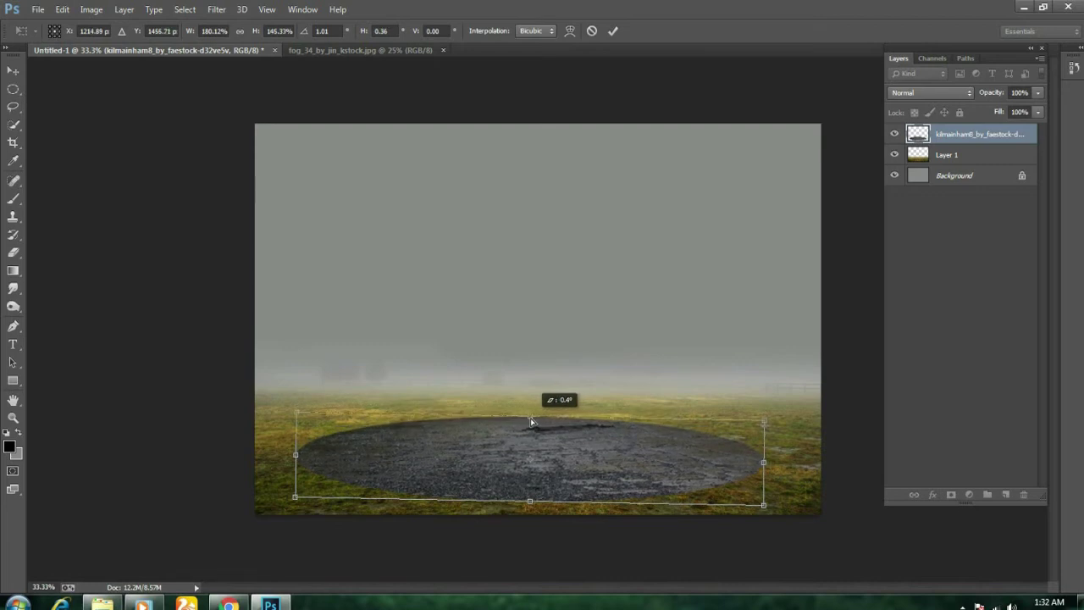
{"action": "left_click", "coordinate": [612, 32]}
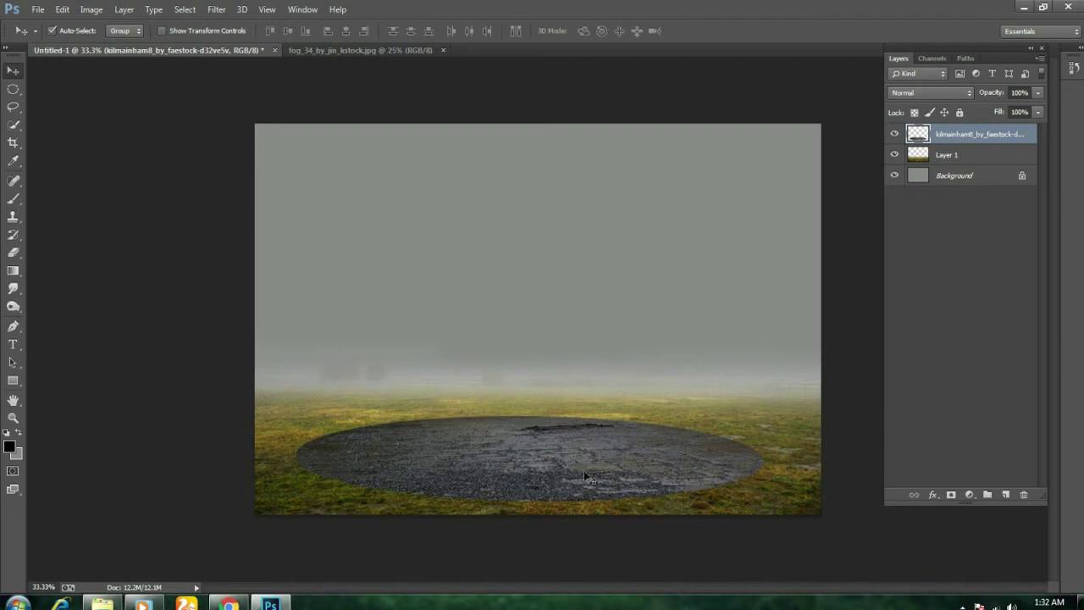
- Flatten and shorten the gravel ellipse slightly more
{"action": "key", "text": "ctrl+t"}
{"action": "left_click_drag", "start_coordinate": [529, 423], "coordinate": [528, 421]}
{"action": "left_click_drag", "start_coordinate": [551, 470], "coordinate": [574, 472]}
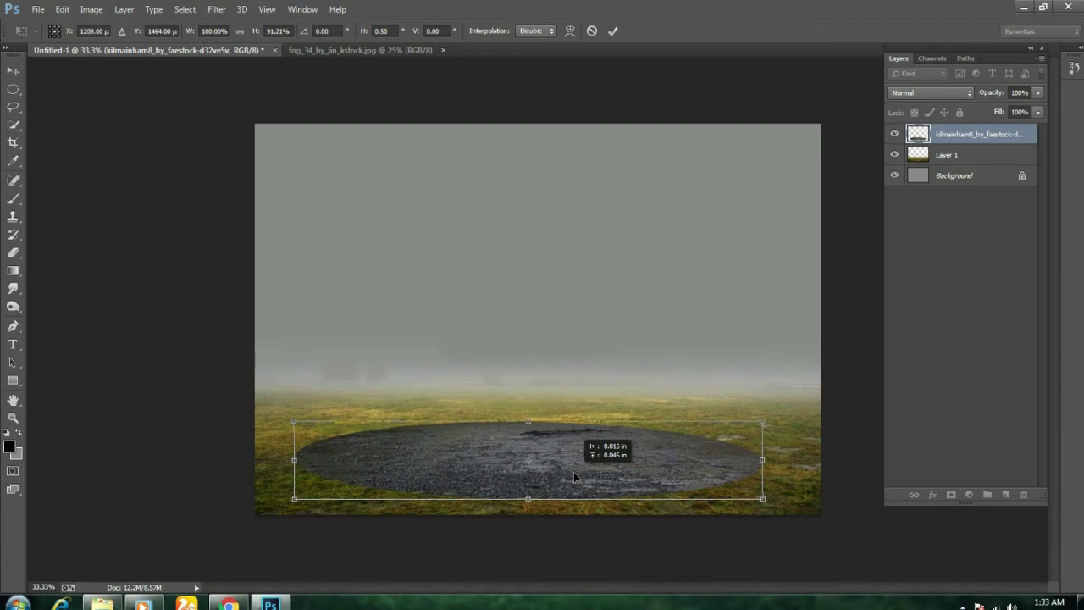
{"action": "left_click", "coordinate": [613, 32]}
- Clone clean gravel over the dark streak near the top of the ellipse
{"action": "key", "text": "ctrl+plus"}
{"action": "key", "text": "ctrl+plus"}
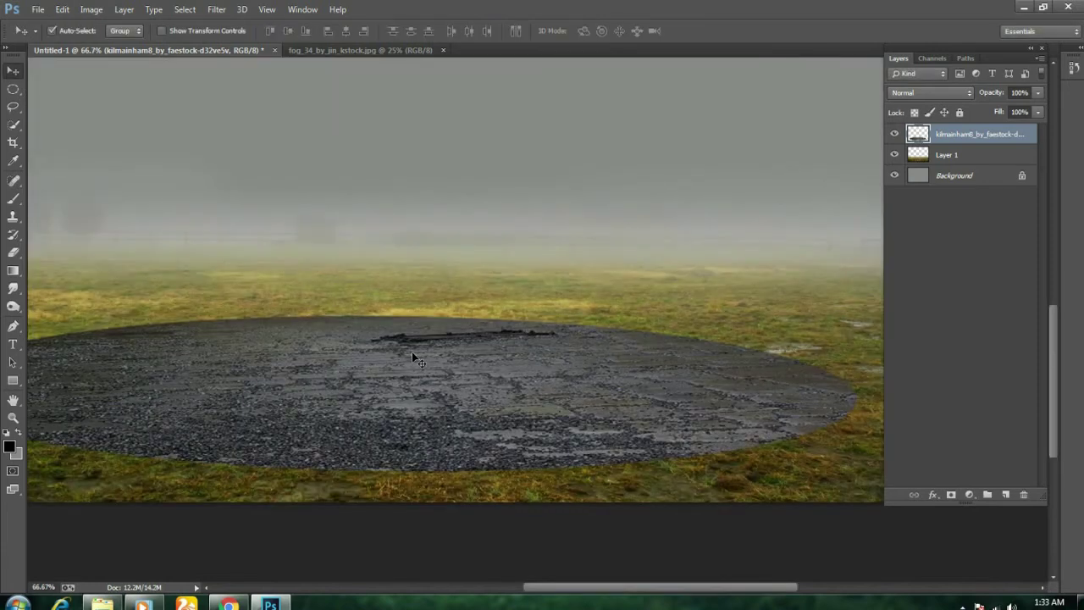
{"action": "key", "text": "s"}
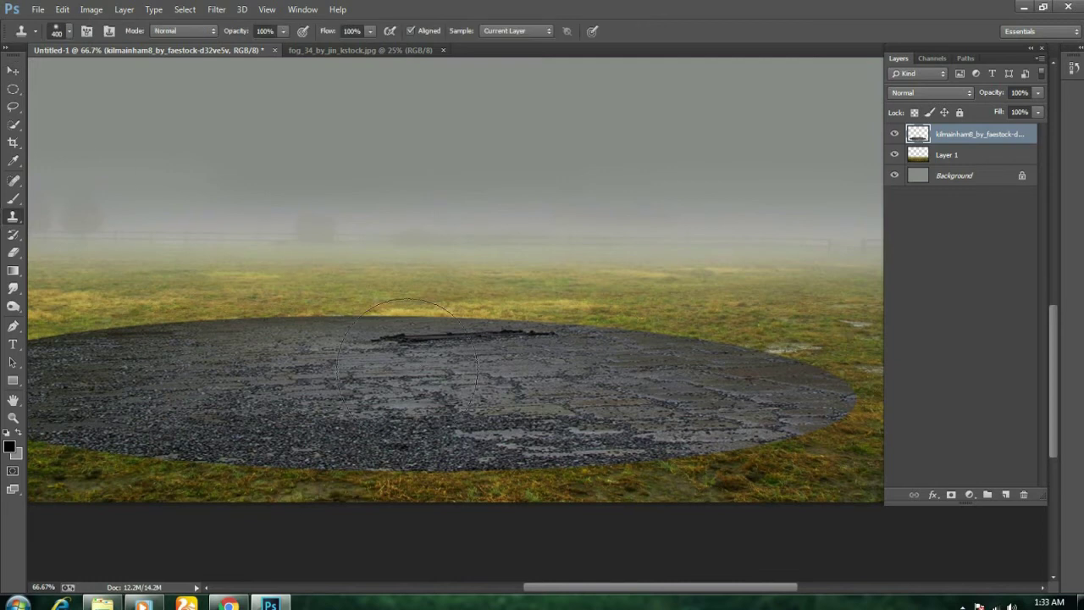
{"action": "key", "text": "bracketleft"}
{"action": "key", "text": "bracketleft"}
{"action": "key", "text": "bracketleft"}
{"action": "key", "text": "bracketleft"}
{"action": "left_click_drag", "start_coordinate": [373, 339], "coordinate": [450, 343]}
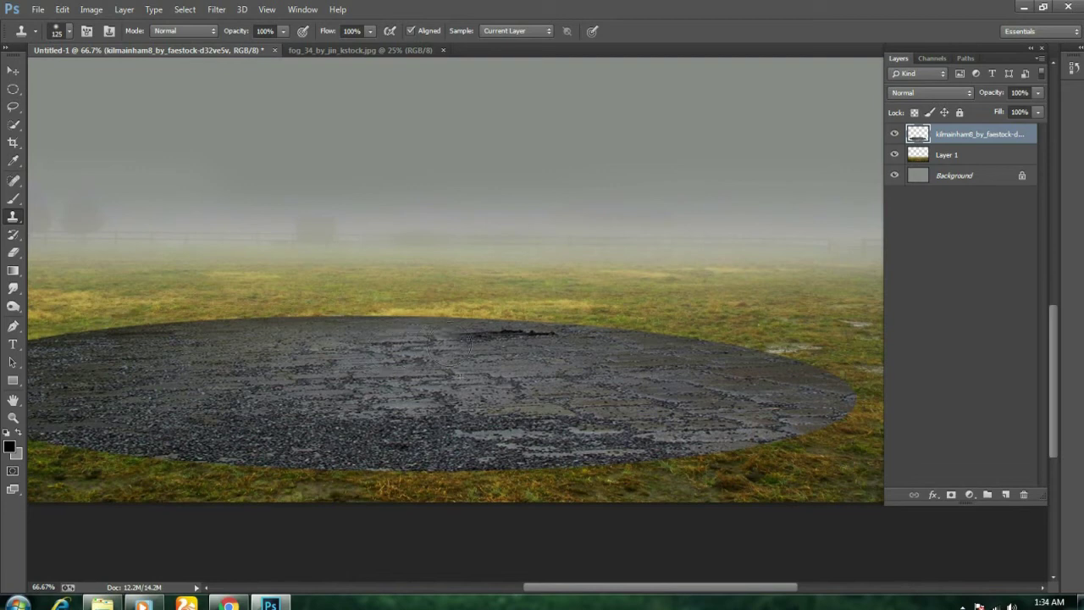
{"action": "left_click", "coordinate": [577, 372], "text": "alt"}
{"action": "key", "text": "bracketleft"}
{"action": "key", "text": "bracketleft"}
{"action": "key", "text": "bracketleft"}
{"action": "left_click_drag", "start_coordinate": [551, 349], "coordinate": [476, 338]}
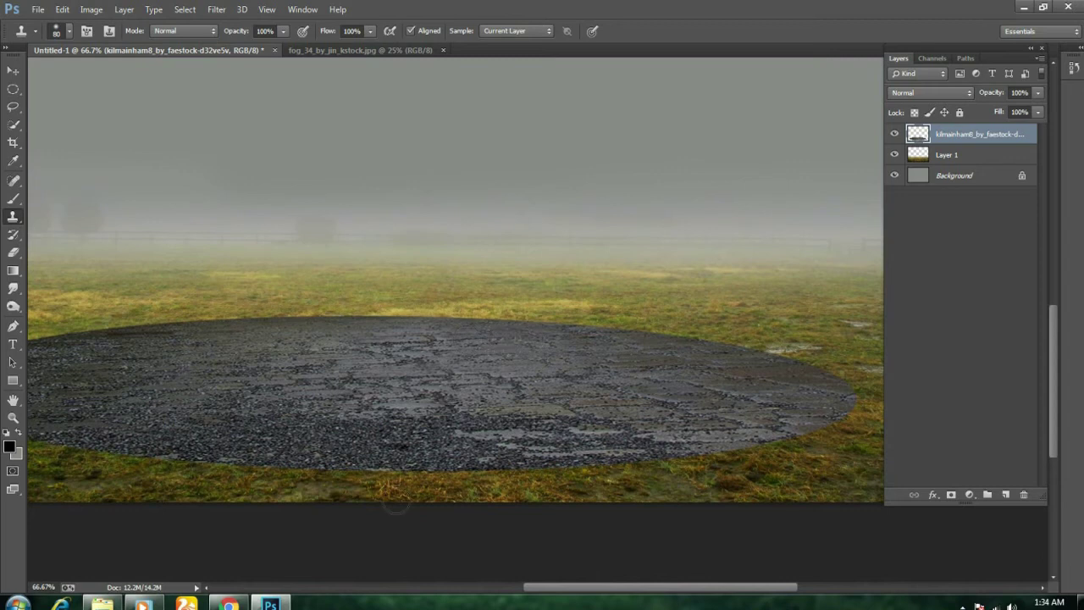
- Zoom out over the field and pick the Eraser, bringing up its brush options
{"action": "key", "text": "ctrl+minus"}
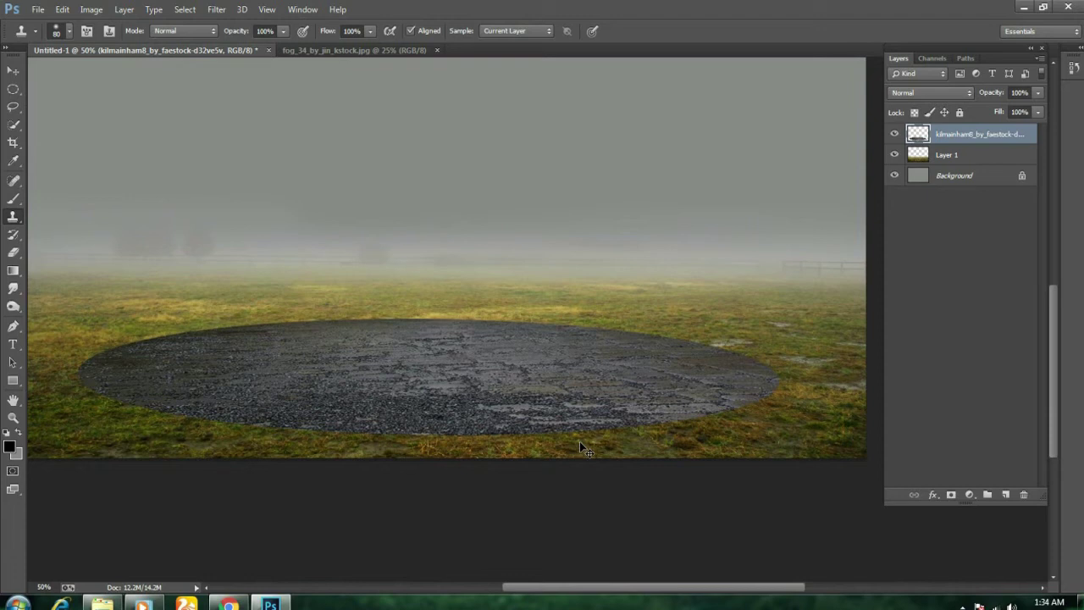
{"action": "scroll", "coordinate": [62, 239], "scroll_direction": "left", "scroll_amount": 2}
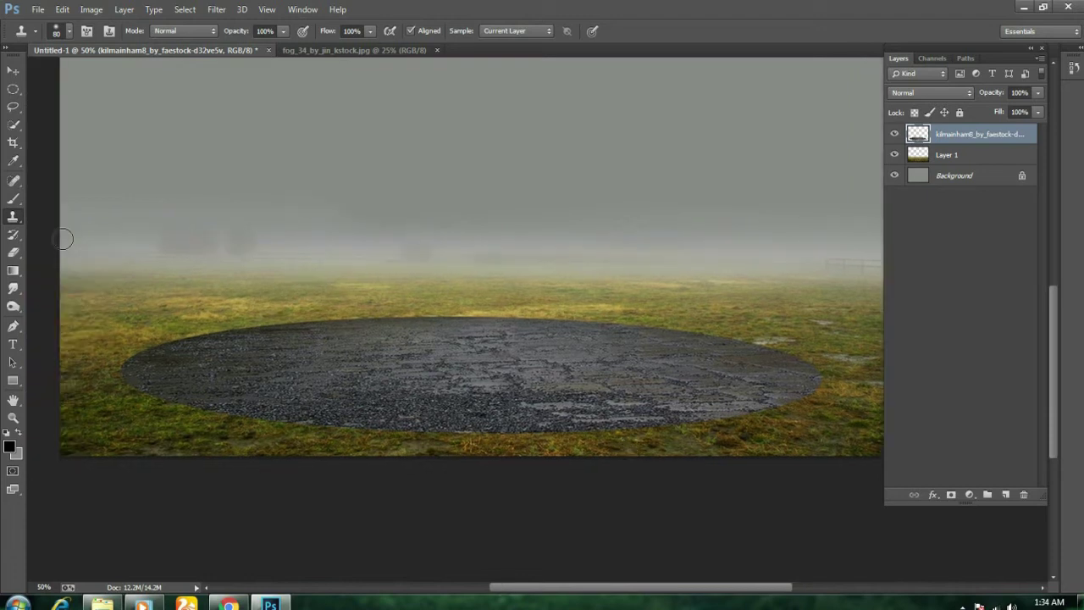
{"action": "key", "text": "e"}
{"action": "left_click", "coordinate": [62, 34]}
- Shrink the eraser brush and soften the gravel ellipse's top, right and left edges
{"action": "key", "text": "bracketleft"}
{"action": "key", "text": "bracketleft"}
{"action": "key", "text": "Return"}
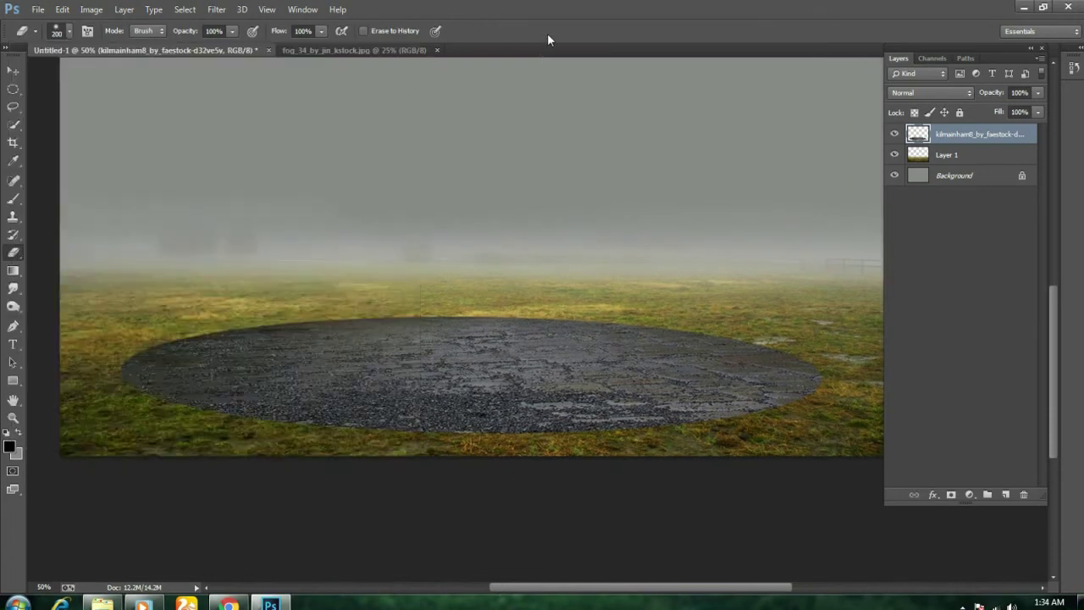
{"action": "key", "text": "bracketleft"}
{"action": "key", "text": "bracketleft"}
{"action": "mouse_move", "coordinate": [717, 322]}
{"action": "left_mouse_down"}
{"action": "mouse_move", "coordinate": [650, 329]}
{"action": "mouse_move", "coordinate": [513, 305]}
{"action": "mouse_move", "coordinate": [355, 307]}
{"action": "mouse_move", "coordinate": [258, 313]}
{"action": "mouse_move", "coordinate": [127, 363]}
{"action": "mouse_move", "coordinate": [145, 396]}
{"action": "mouse_move", "coordinate": [269, 417]}
{"action": "mouse_move", "coordinate": [310, 437]}
{"action": "mouse_move", "coordinate": [353, 424]}
{"action": "mouse_move", "coordinate": [745, 433]}
{"action": "mouse_move", "coordinate": [843, 372]}
{"action": "left_mouse_up"}
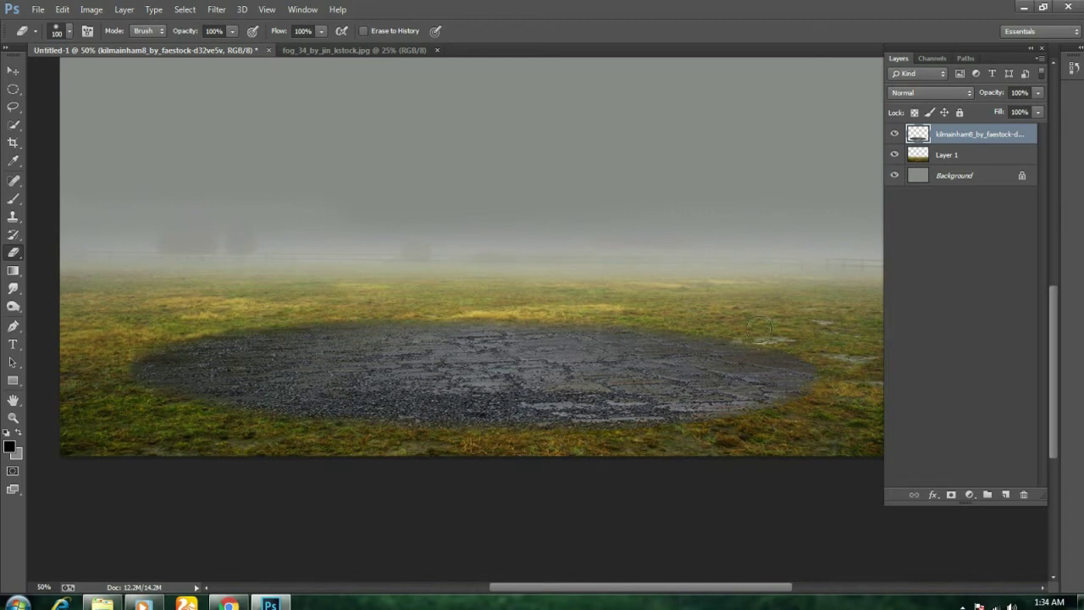
{"action": "left_click_drag", "start_coordinate": [801, 349], "coordinate": [754, 404]}
{"action": "left_click_drag", "start_coordinate": [174, 335], "coordinate": [144, 358]}
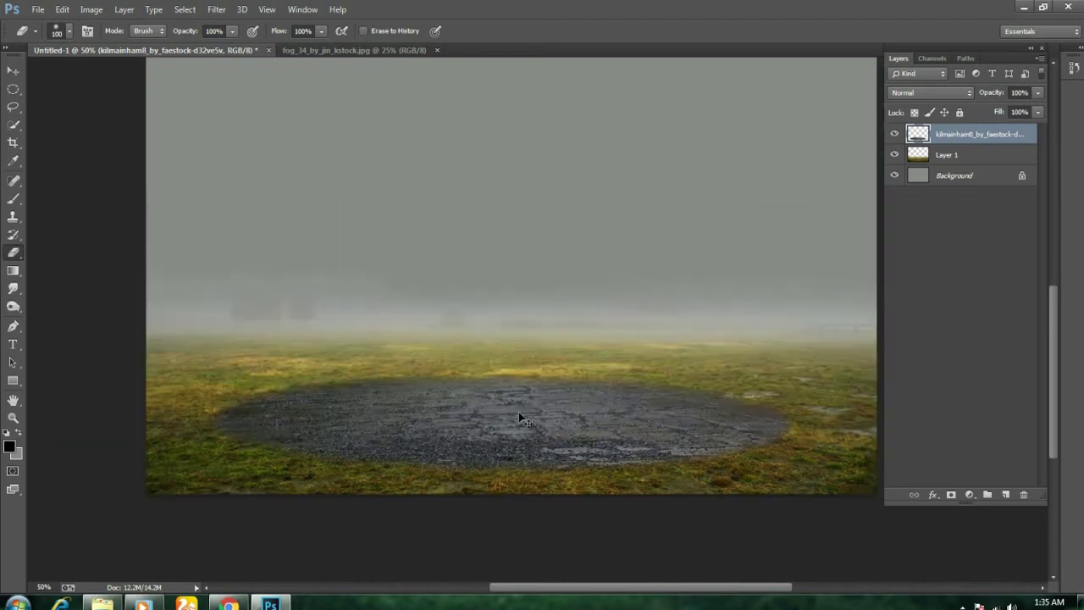
{"action": "scroll", "coordinate": [518, 415], "scroll_direction": "up", "scroll_amount": 1}
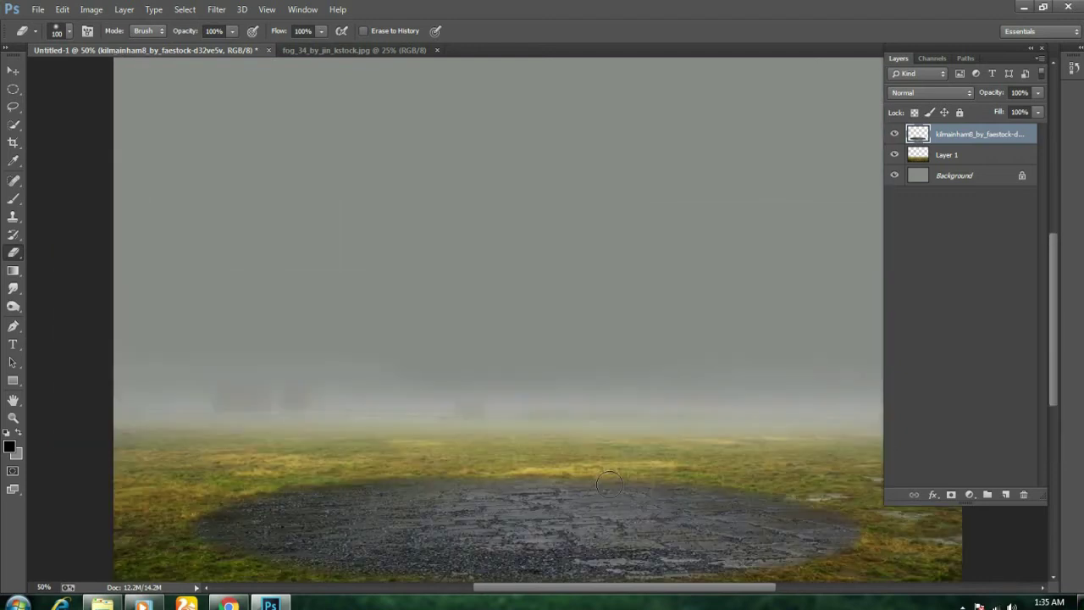
{"action": "scroll", "coordinate": [609, 484], "scroll_direction": "down", "scroll_amount": 2}
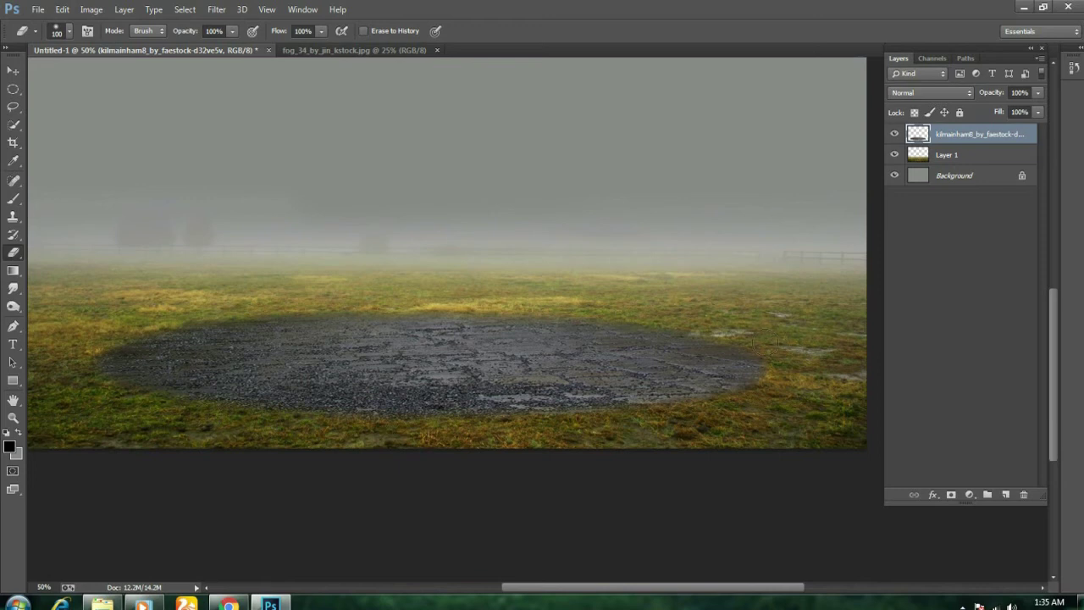
{"action": "left_click_drag", "start_coordinate": [701, 323], "coordinate": [232, 310]}
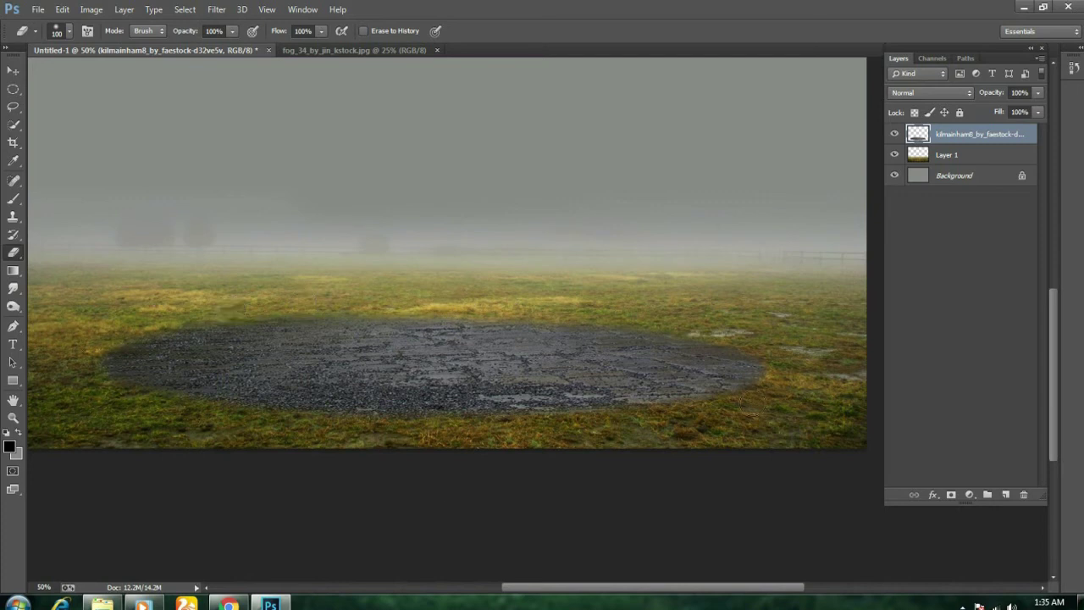
{"action": "key", "text": "ctrl+z"}
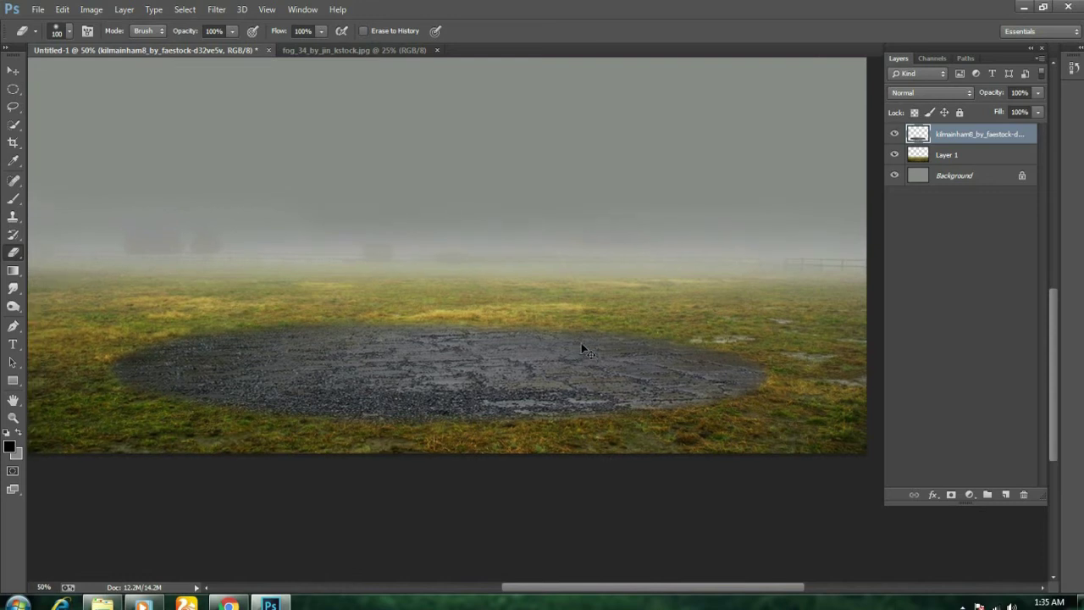
- With a larger eraser, fade the gravel's top, left, lower-right and lower edges into the grass
{"action": "key", "text": "ctrl+minus"}
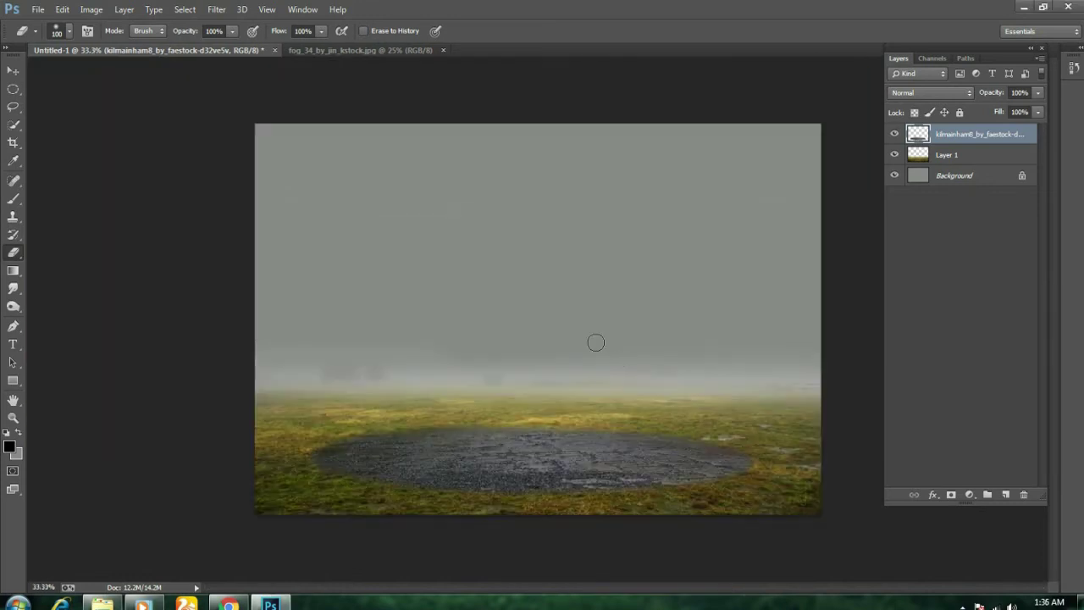
{"action": "scroll", "coordinate": [661, 368], "scroll_direction": "up", "scroll_amount": 1}
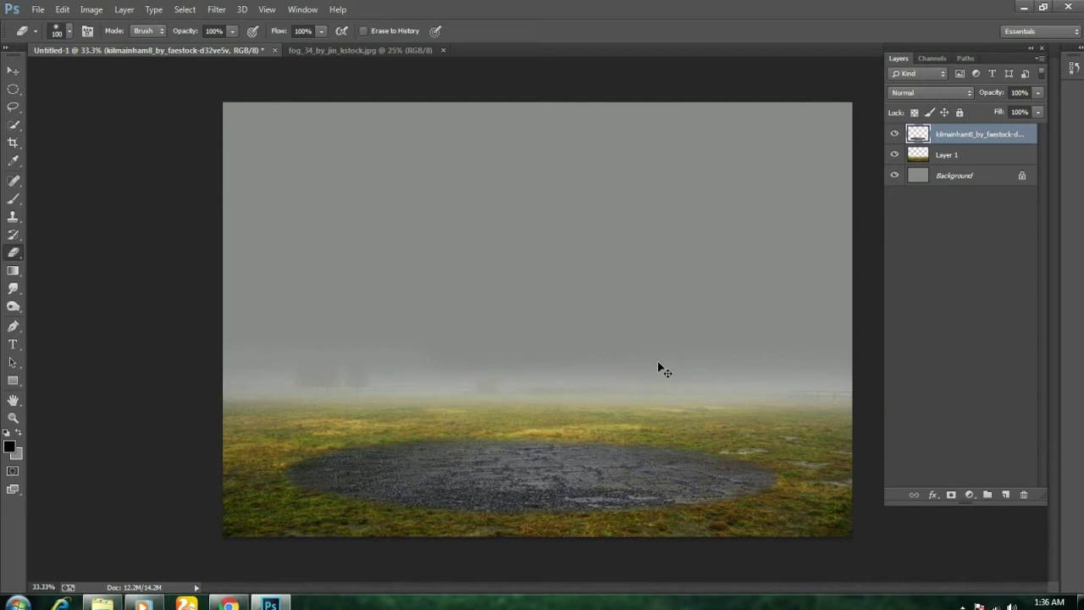
{"action": "key", "text": "ctrl+plus"}
{"action": "key", "text": "bracketright"}
{"action": "left_click_drag", "start_coordinate": [176, 302], "coordinate": [555, 305]}
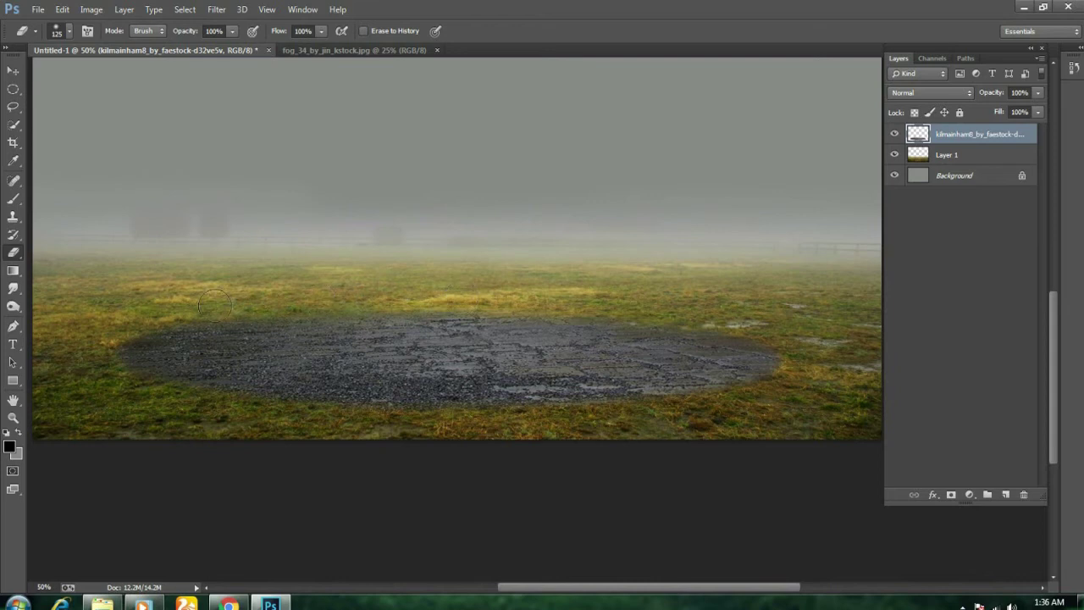
{"action": "mouse_move", "coordinate": [100, 337]}
{"action": "left_mouse_down"}
{"action": "mouse_move", "coordinate": [195, 379]}
{"action": "mouse_move", "coordinate": [453, 403]}
{"action": "left_mouse_up"}
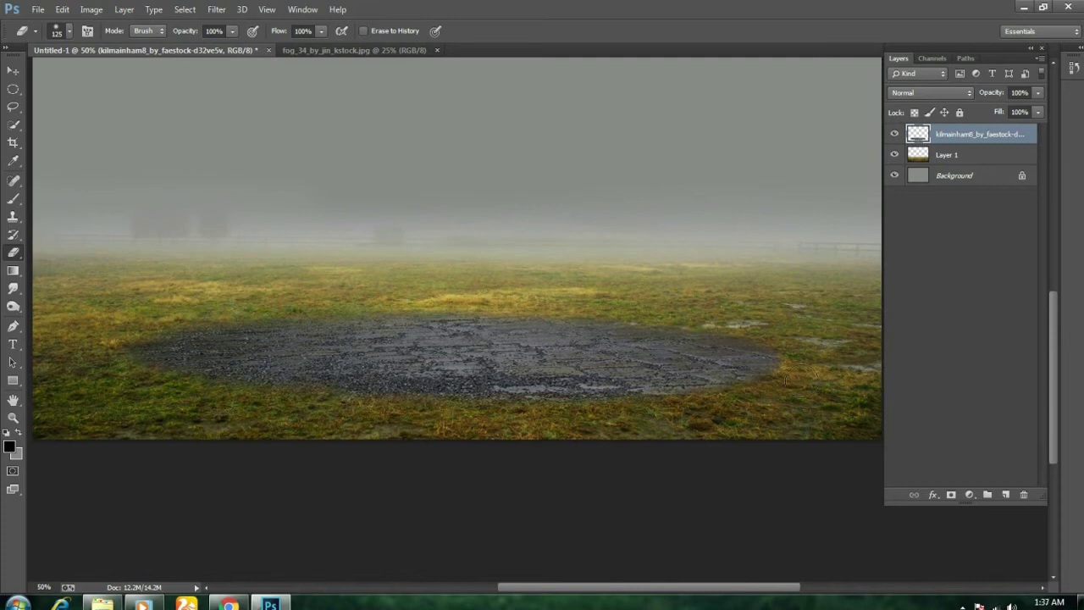
{"action": "left_click_drag", "start_coordinate": [700, 388], "coordinate": [515, 411]}
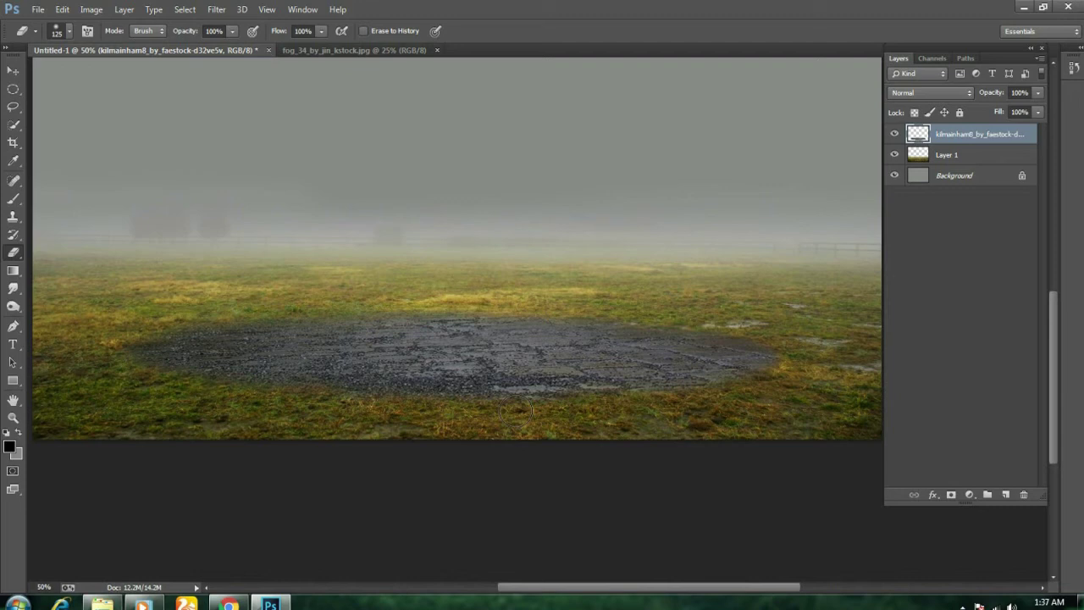
{"action": "left_click_drag", "start_coordinate": [127, 343], "coordinate": [166, 352]}
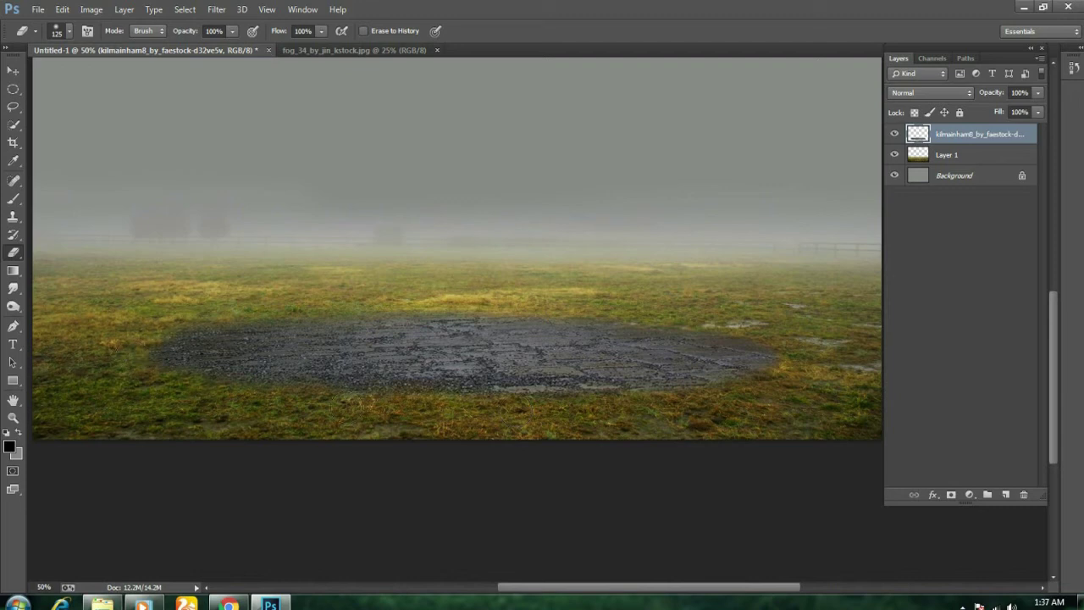
{"action": "left_click_drag", "start_coordinate": [360, 405], "coordinate": [793, 370]}
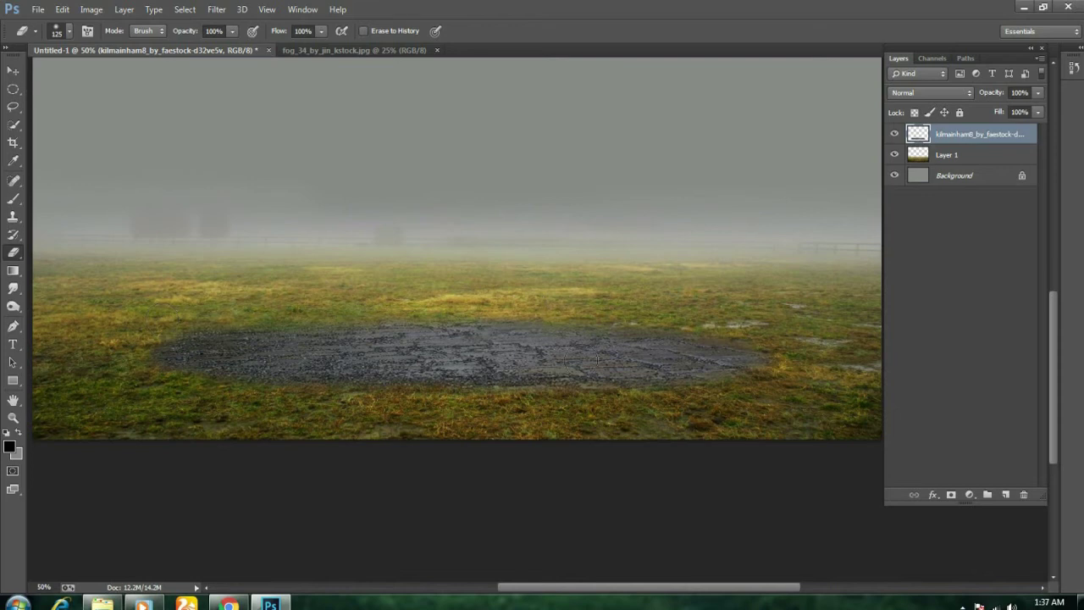
- Set the gravel layer to Darken blend mode and nudge it slightly down-right
{"action": "left_click", "coordinate": [930, 93]}
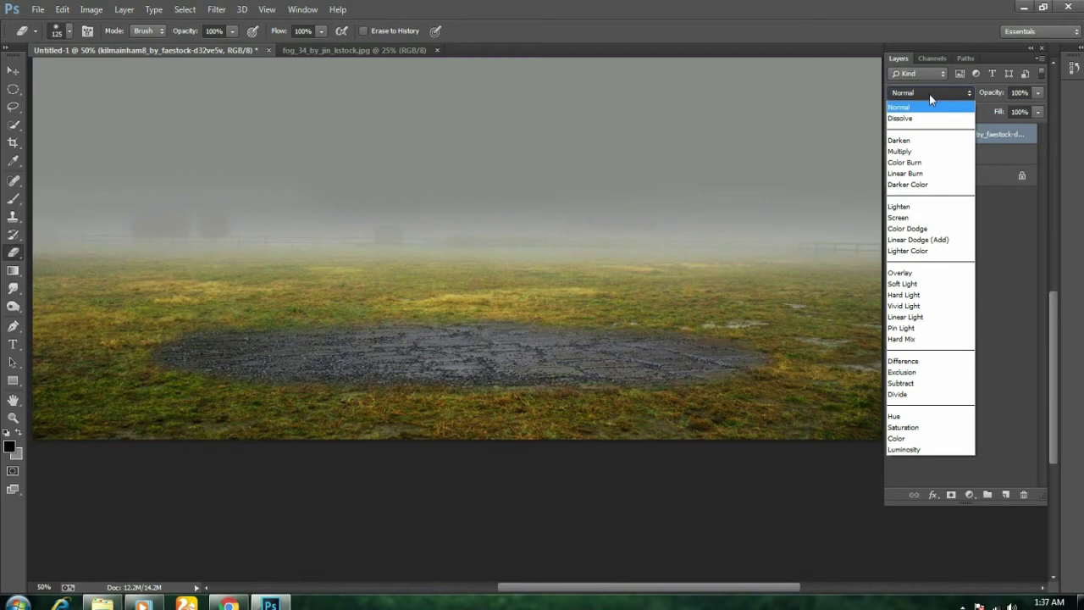
{"action": "left_click", "coordinate": [923, 139]}
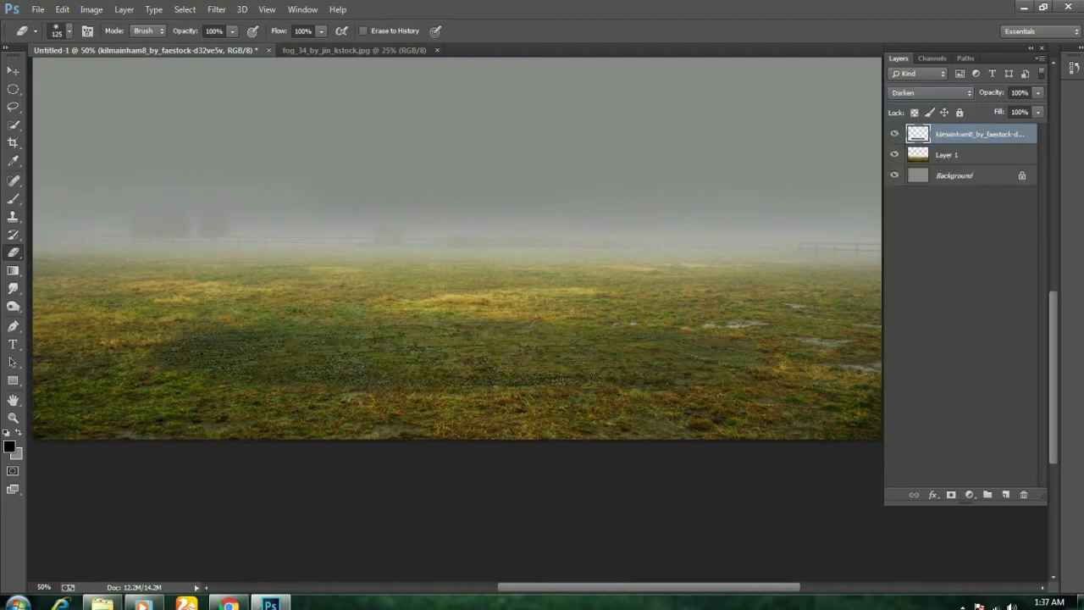
{"action": "left_click_drag", "start_coordinate": [574, 375], "coordinate": [580, 371]}
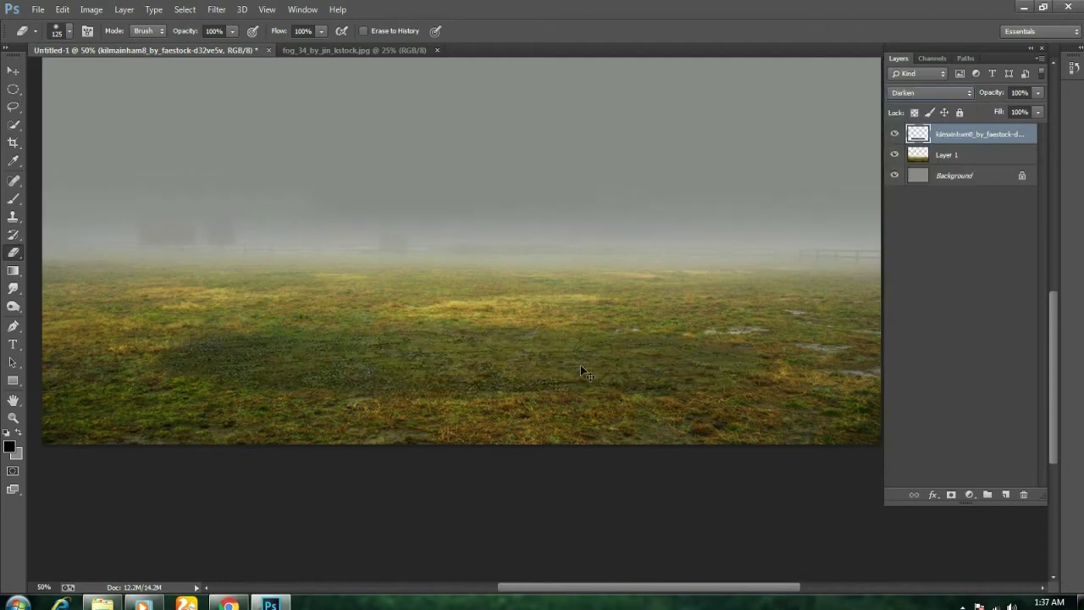
- Stretch the gravel layer wider so it extends past both image edges
{"action": "key", "text": "ctrl+t"}
{"action": "key", "text": "ctrl+minus"}
{"action": "left_click_drag", "start_coordinate": [315, 459], "coordinate": [254, 458]}
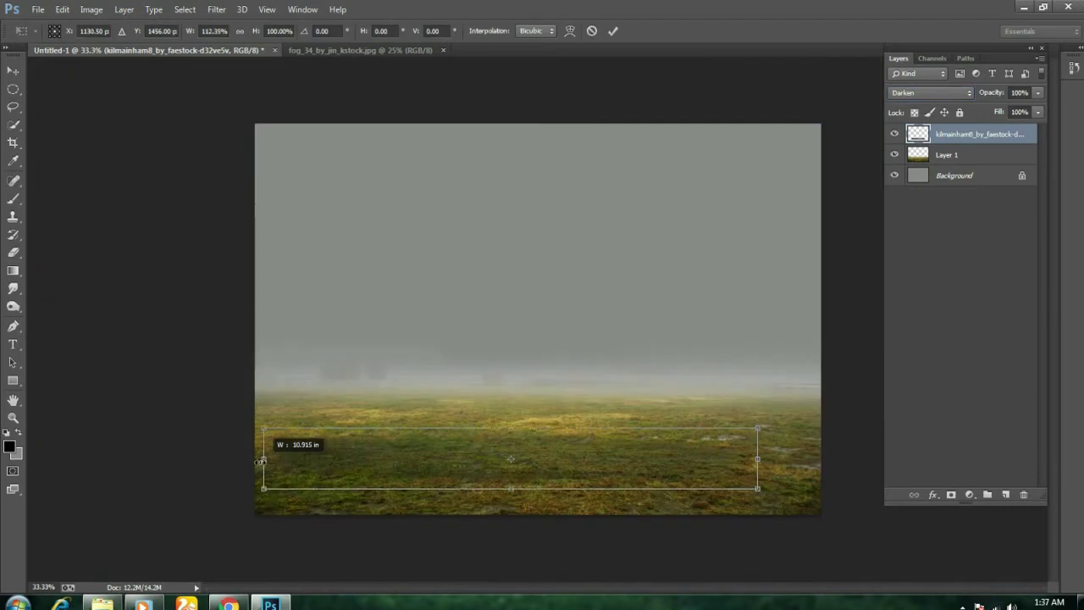
{"action": "left_click_drag", "start_coordinate": [758, 458], "coordinate": [857, 458]}
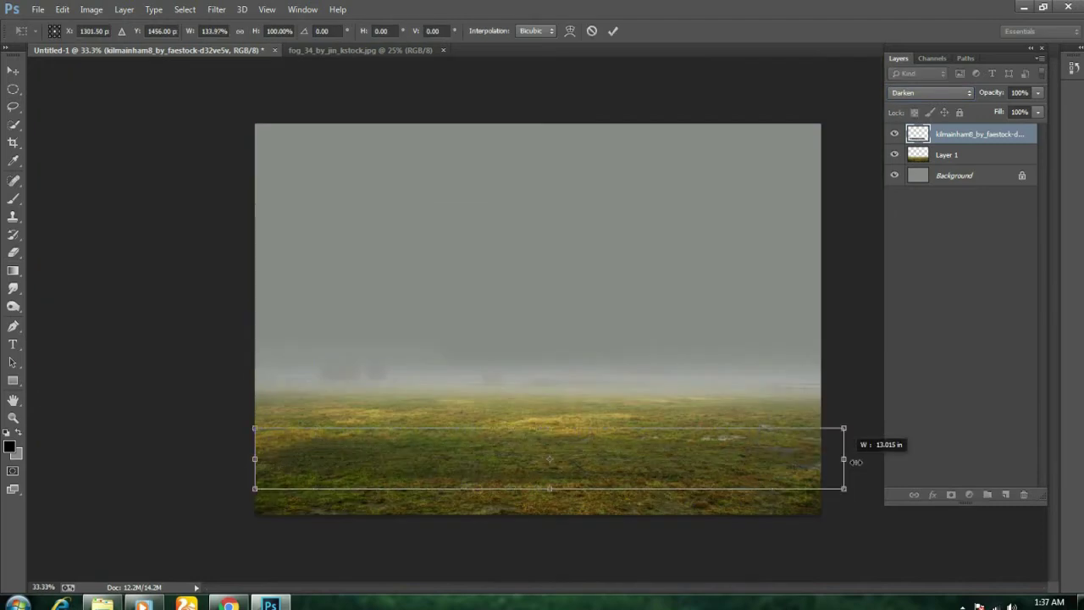
{"action": "left_click_drag", "start_coordinate": [256, 460], "coordinate": [188, 461]}
{"action": "left_click_drag", "start_coordinate": [595, 457], "coordinate": [610, 457]}
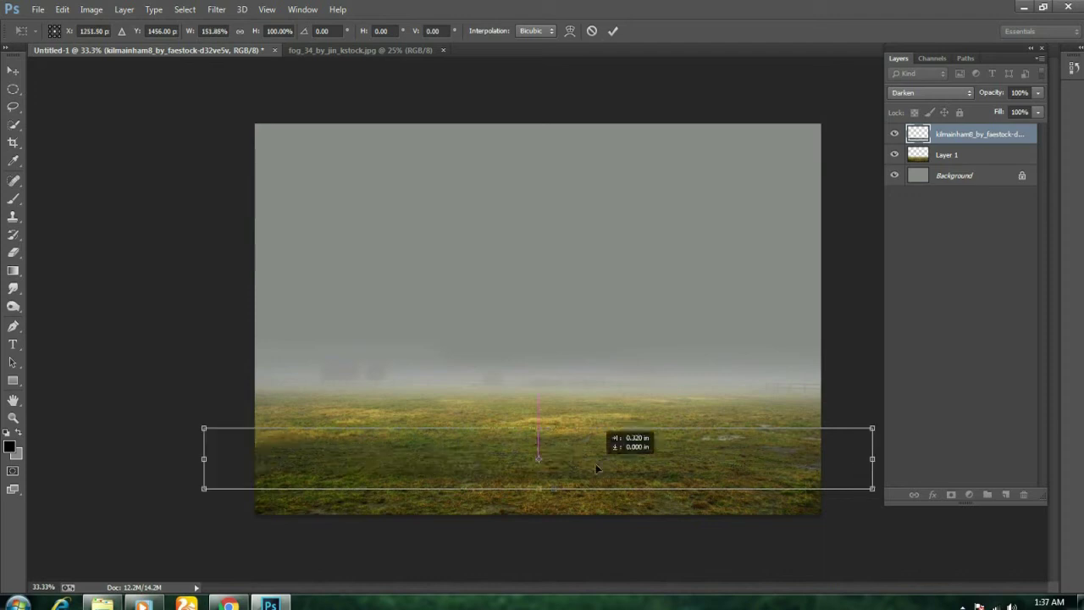
{"action": "left_click", "coordinate": [612, 30]}
- Stretch the fog layer taller to about 116% height
{"action": "key", "text": "e"}
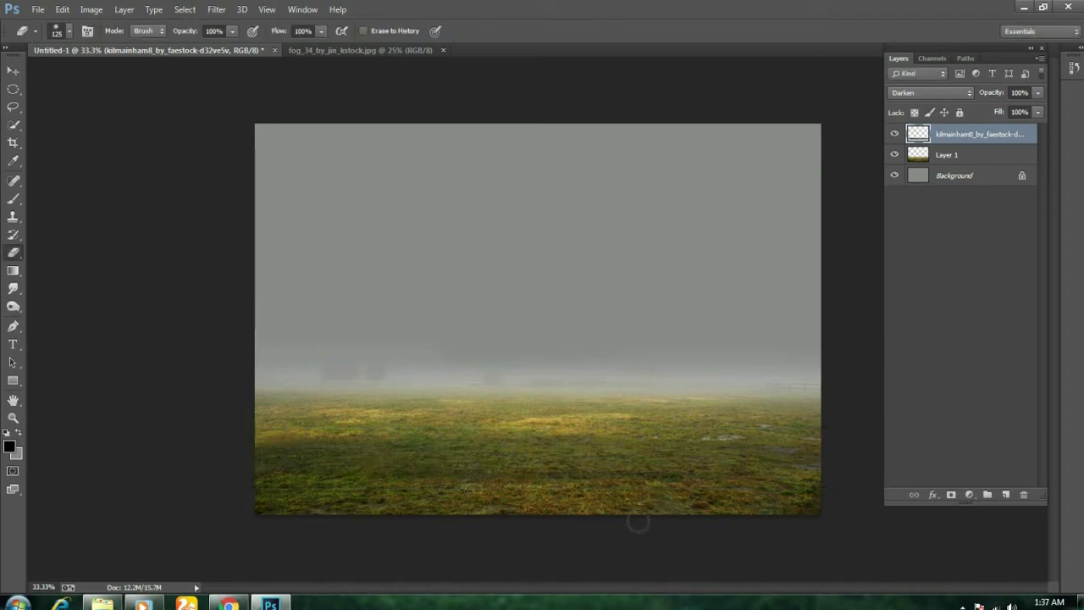
{"action": "key", "text": "ctrl+plus"}
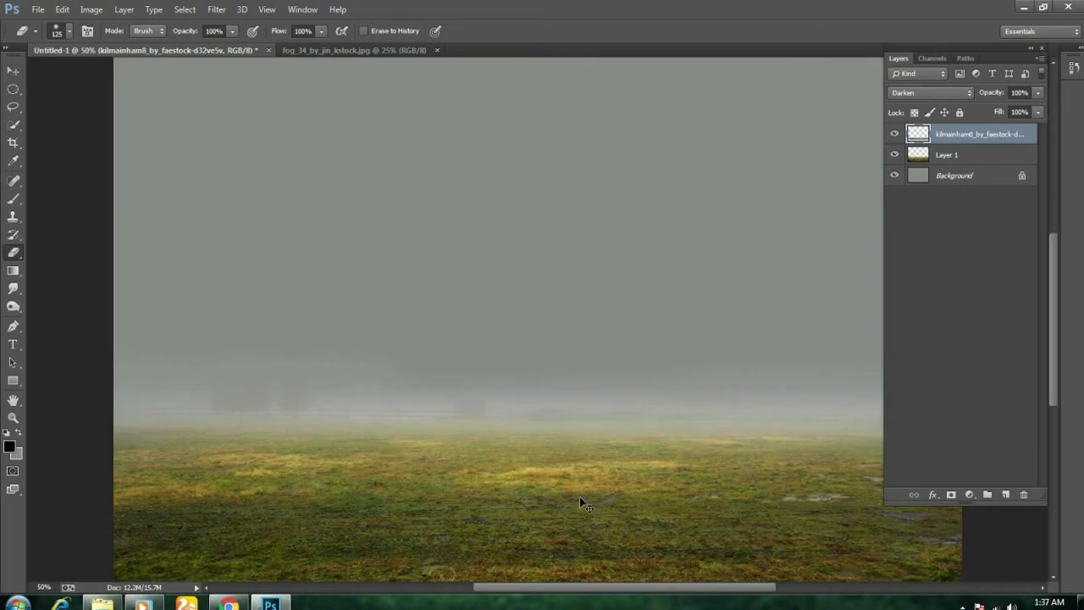
{"action": "key", "text": "ctrl+minus"}
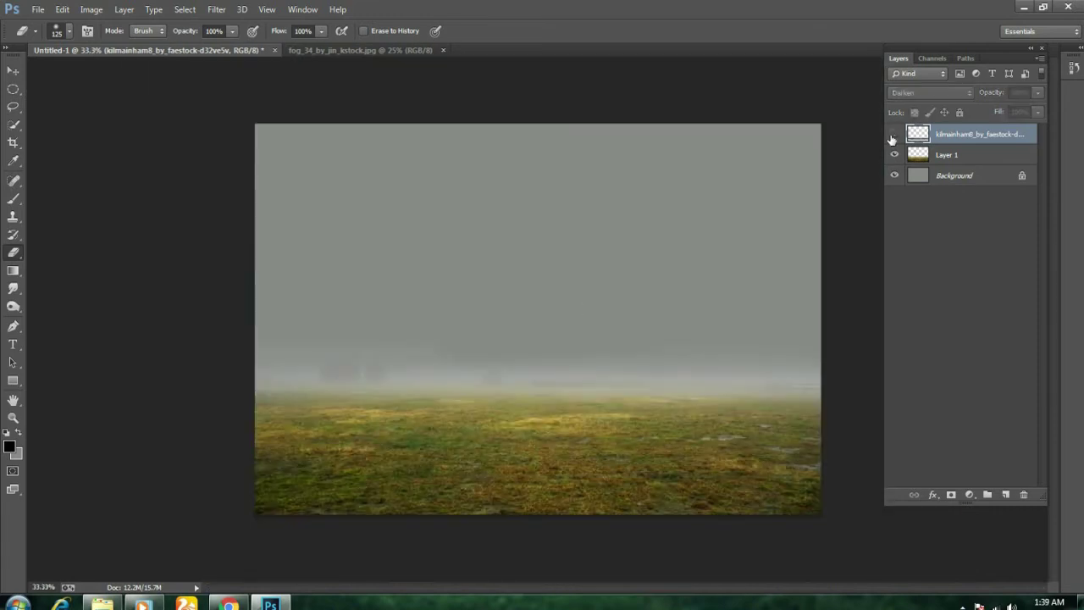
{"action": "key", "text": "ctrl+t"}
{"action": "left_click_drag", "start_coordinate": [568, 467], "coordinate": [539, 488]}
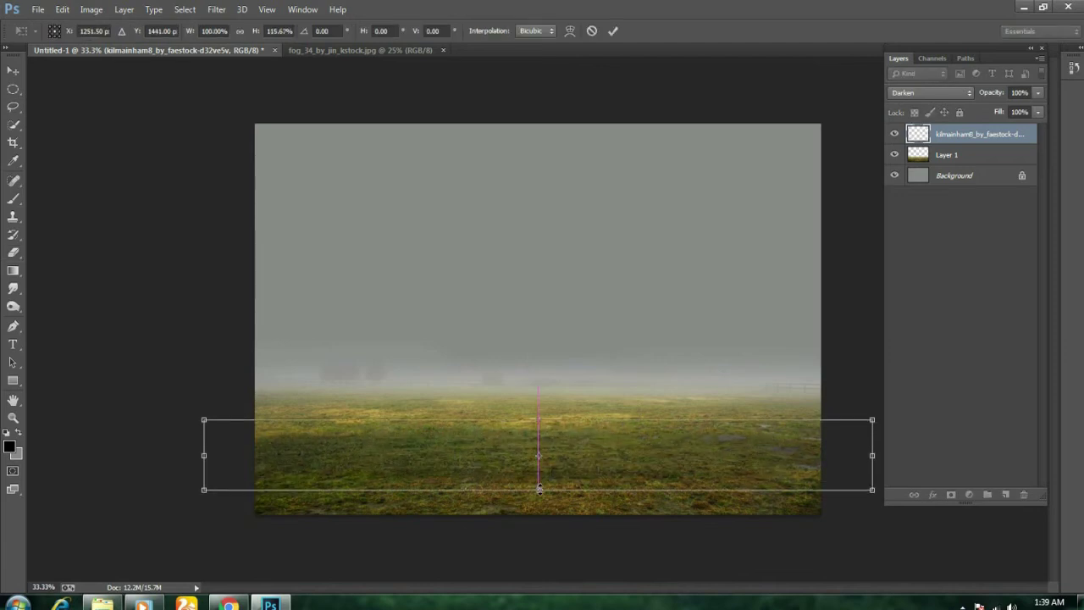
{"action": "key", "text": "Return"}
{"action": "key", "text": "e"}
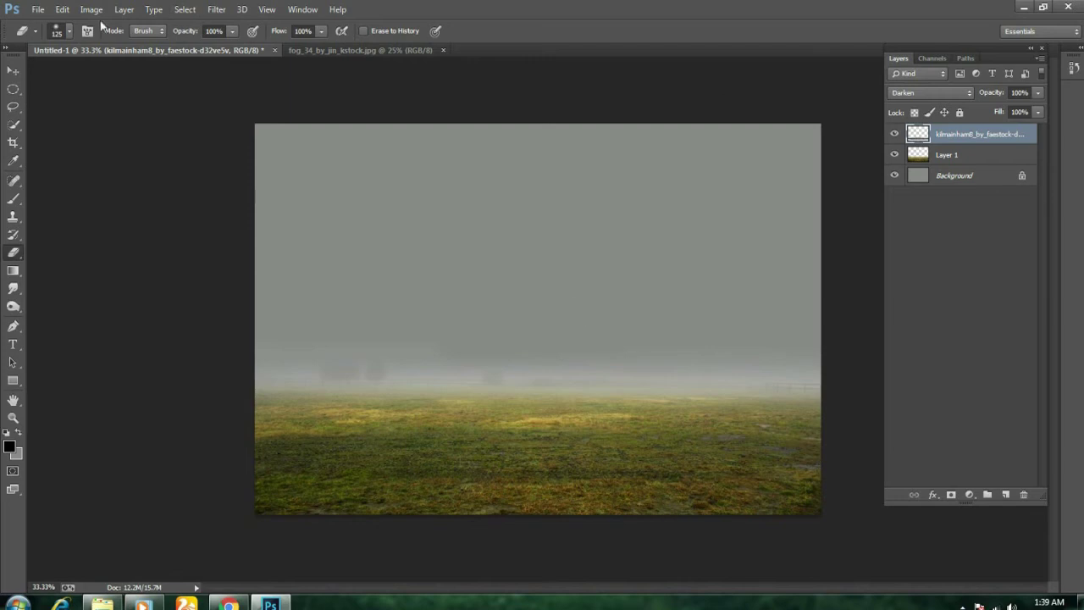
- Place the clouds___sky_01_by_kuschelirmel_stock sky photo into the composite
{"action": "left_click", "coordinate": [38, 9]}
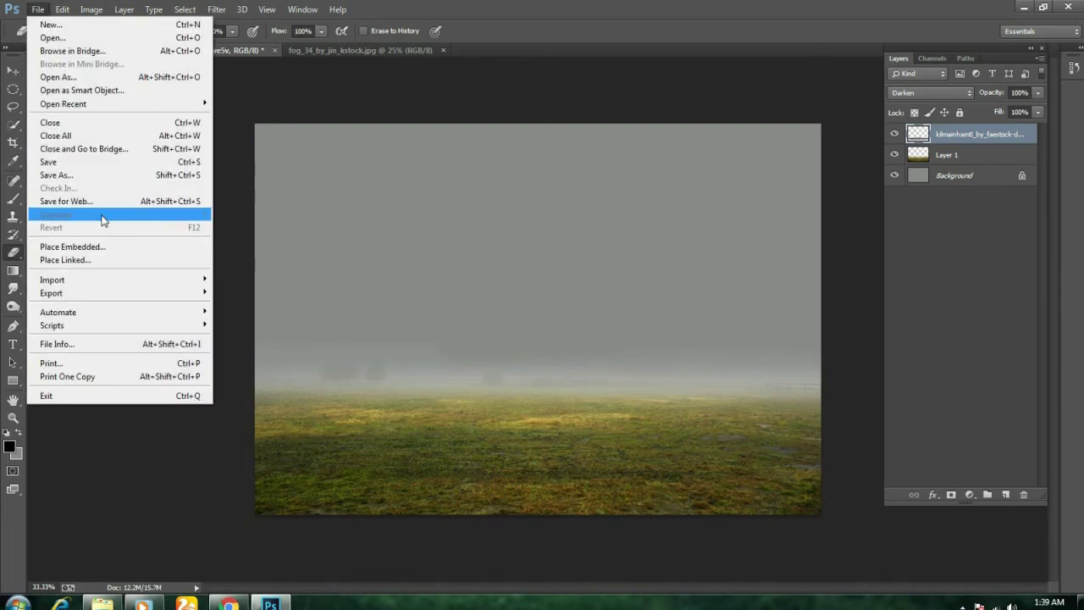
{"action": "left_click", "coordinate": [93, 248]}
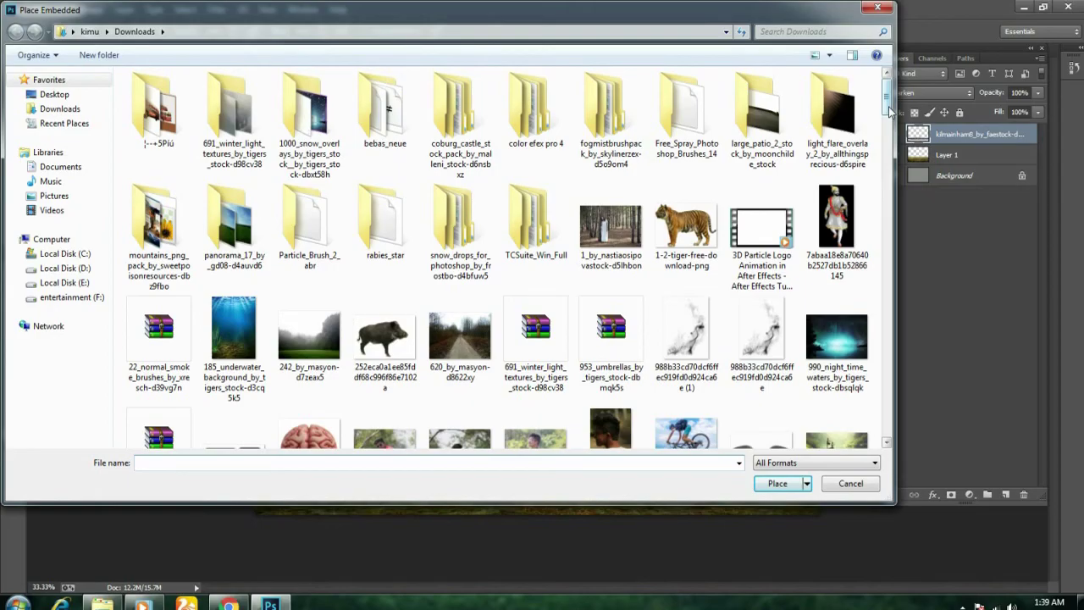
{"action": "left_click_drag", "start_coordinate": [890, 109], "coordinate": [900, 345]}
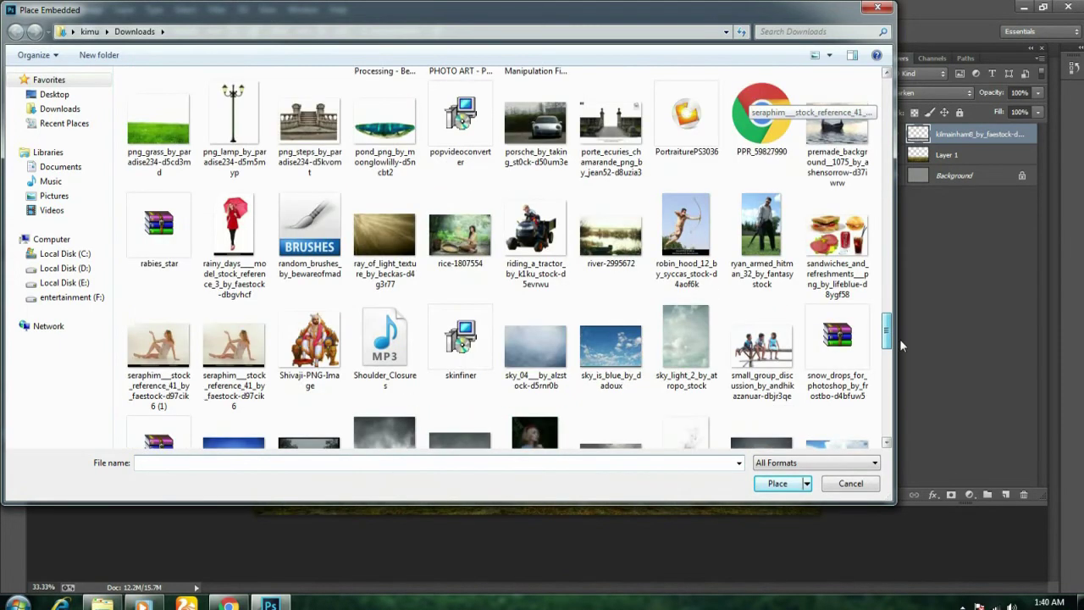
{"action": "scroll", "coordinate": [873, 329], "scroll_direction": "down", "scroll_amount": 1}
{"action": "mouse_move", "coordinate": [888, 339]}
{"action": "left_mouse_down"}
{"action": "mouse_move", "coordinate": [889, 419]}
{"action": "mouse_move", "coordinate": [887, 383]}
{"action": "left_mouse_up"}
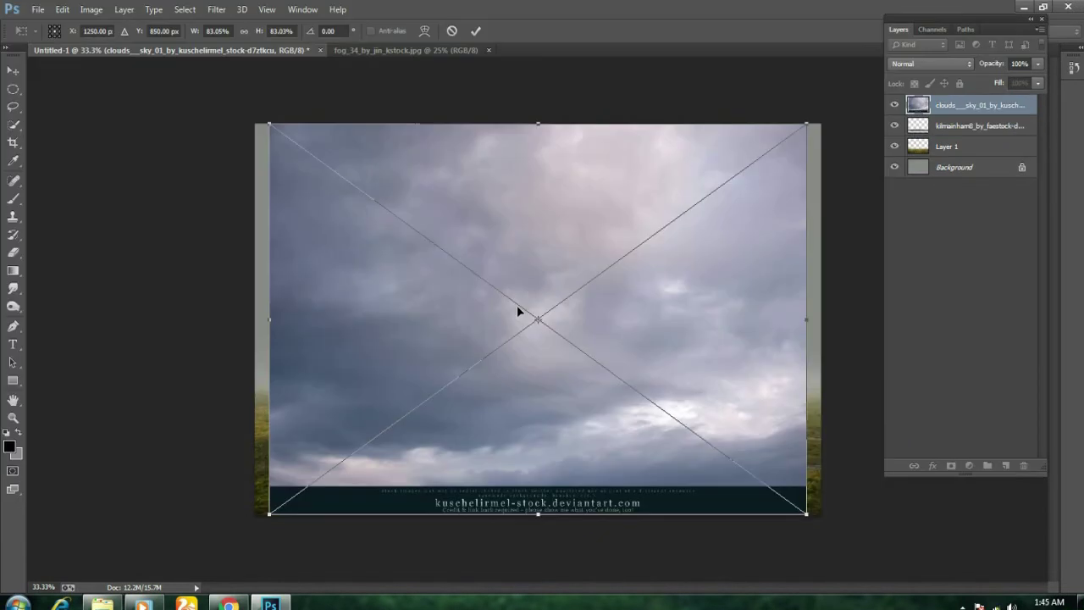
- Fit the clouds to the full canvas width with their bottom edge near the horizon
{"action": "left_click_drag", "start_coordinate": [519, 311], "coordinate": [505, 311]}
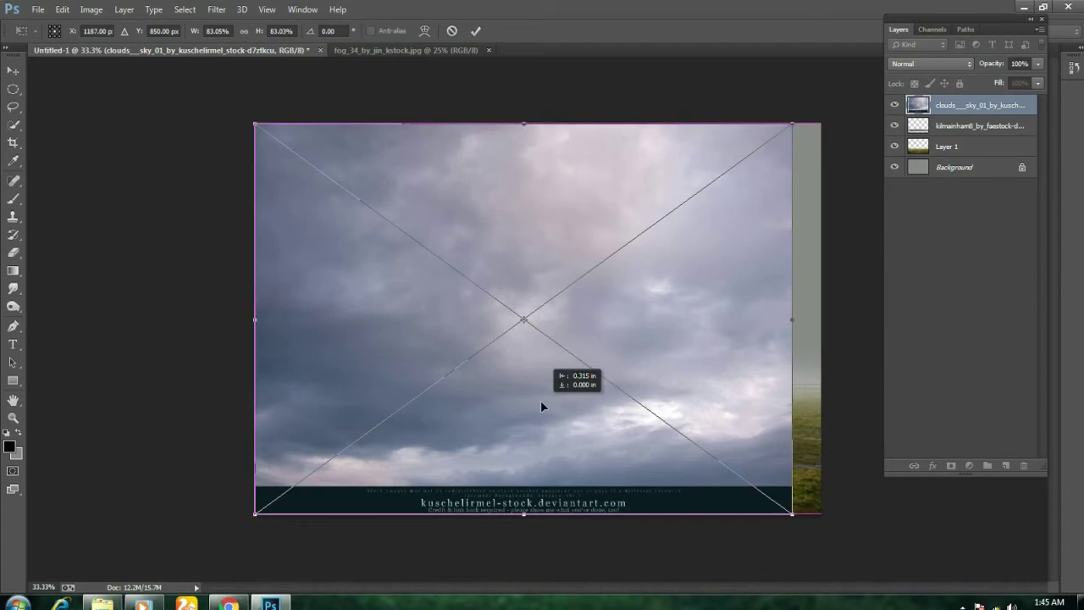
{"action": "left_click_drag", "start_coordinate": [794, 320], "coordinate": [820, 323]}
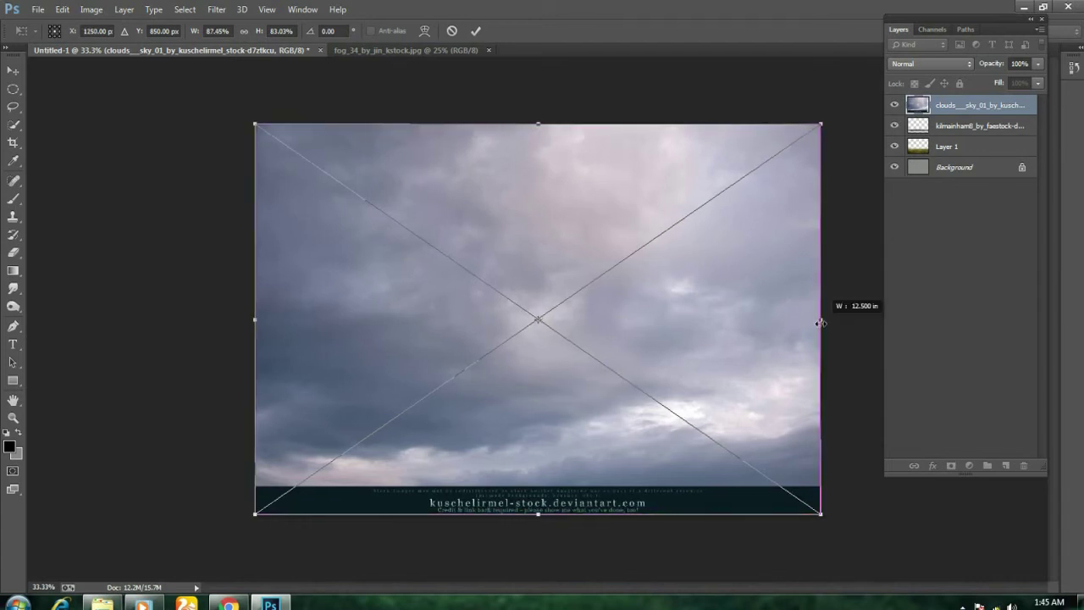
{"action": "left_click_drag", "start_coordinate": [820, 513], "coordinate": [821, 449]}
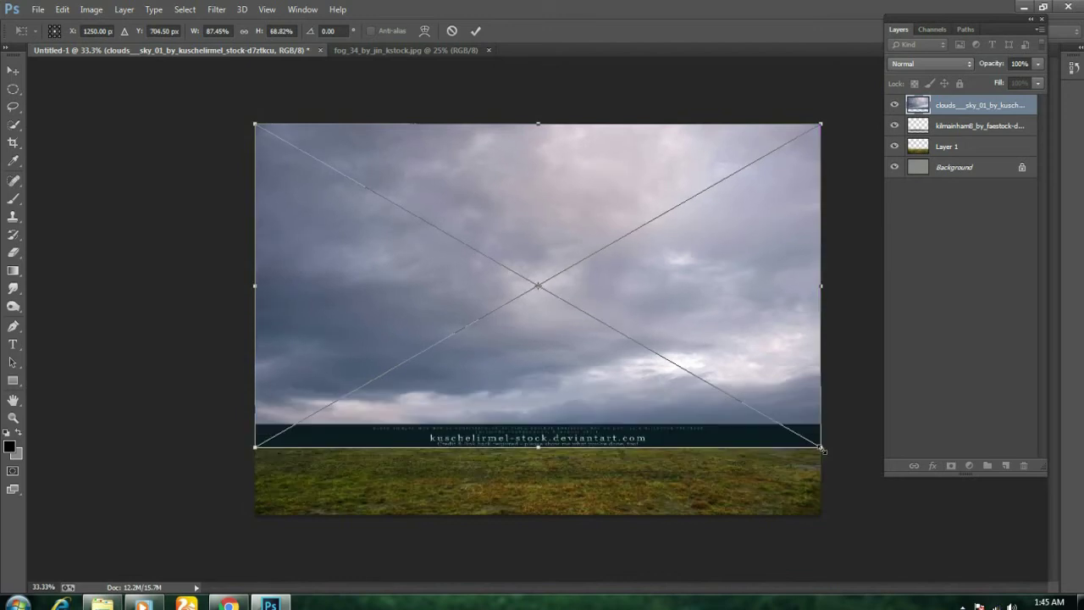
{"action": "key", "text": "e"}
{"action": "key", "text": "Return"}
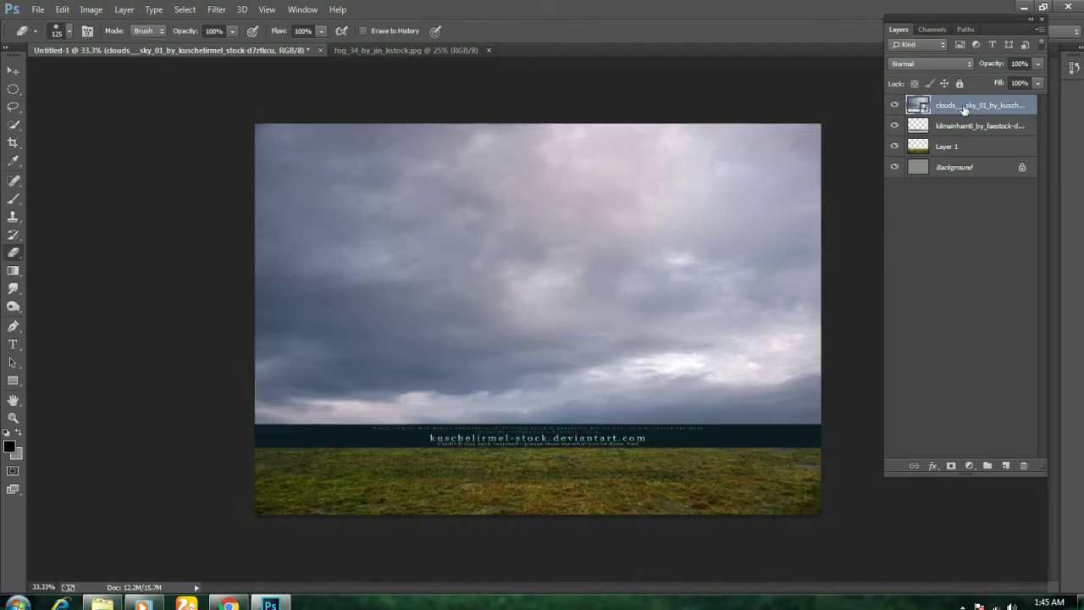
- Move the clouds layer beneath Layer 1 and rasterize it
{"action": "left_click_drag", "start_coordinate": [964, 109], "coordinate": [968, 158]}
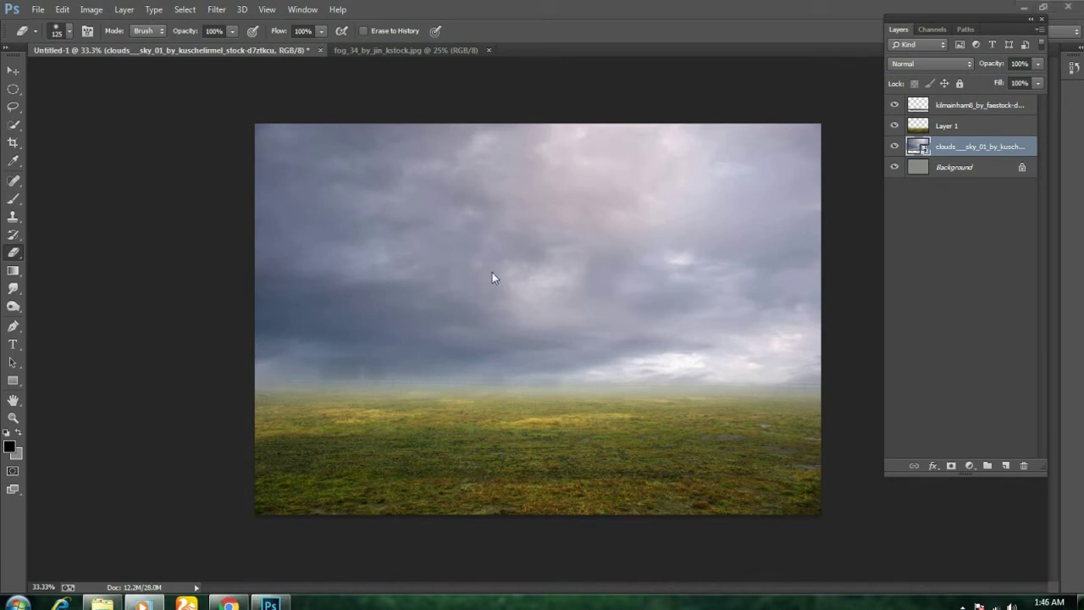
{"action": "right_click", "coordinate": [954, 146]}
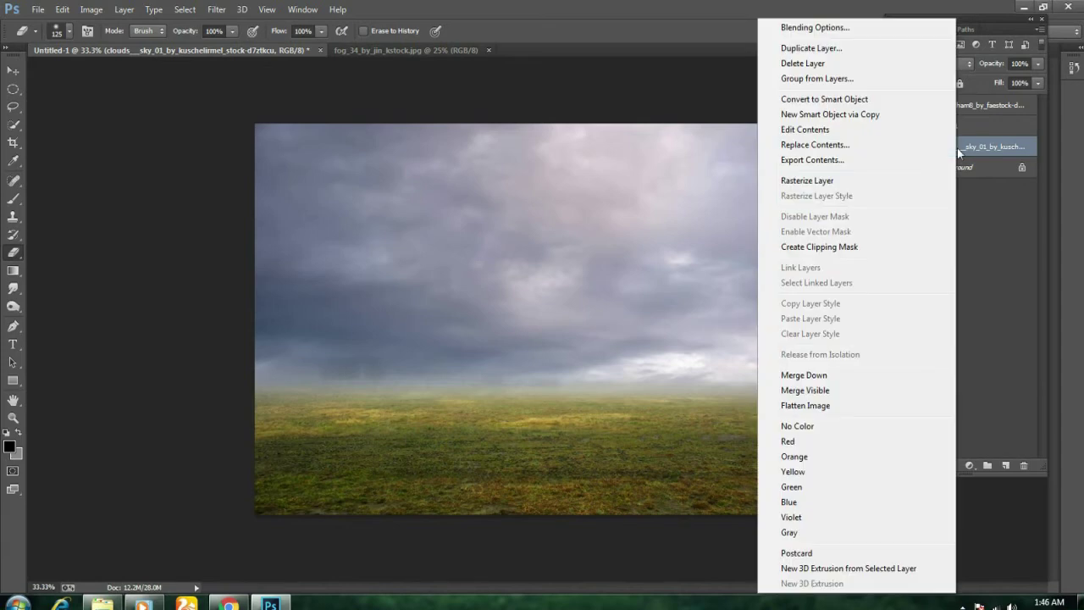
{"action": "left_click", "coordinate": [800, 178]}
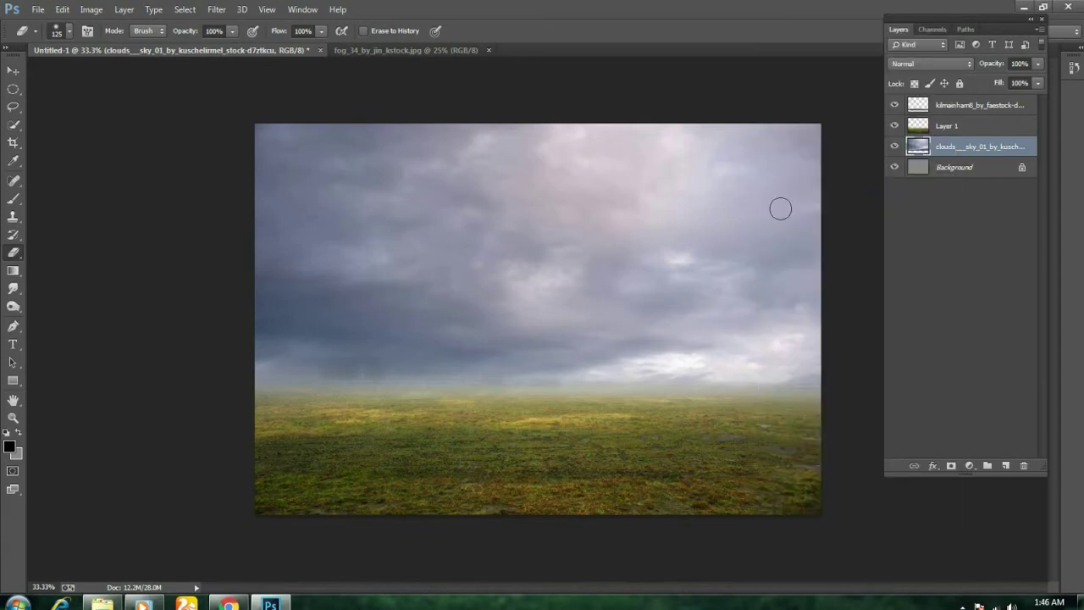
- Lighten the clouds with Hue/Saturation Lightness +10
{"action": "left_click", "coordinate": [95, 9]}
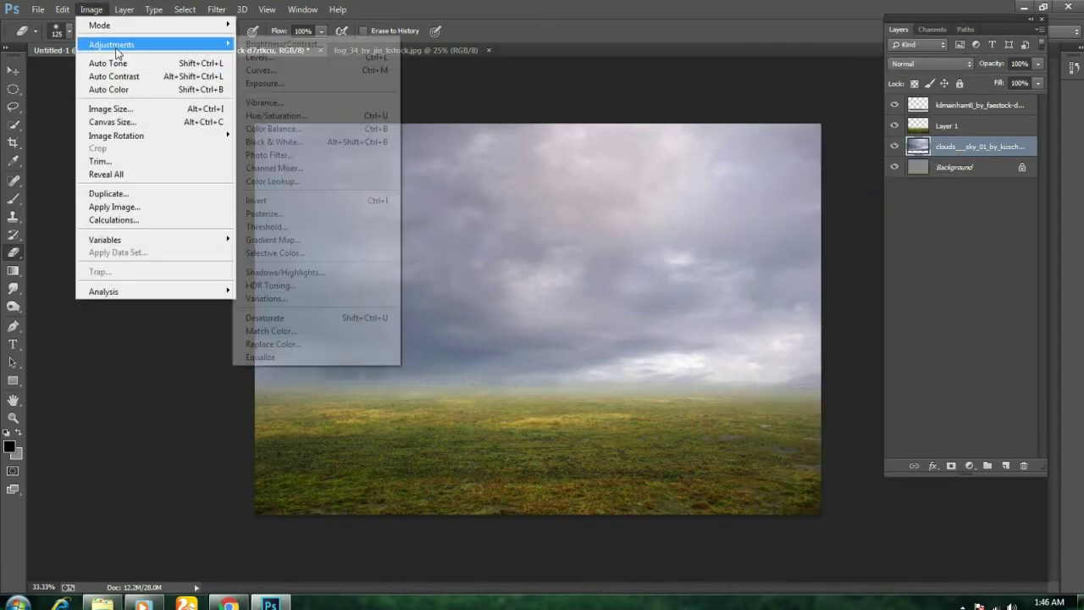
{"action": "left_click", "coordinate": [275, 115]}
{"action": "left_click_drag", "start_coordinate": [685, 270], "coordinate": [691, 274]}
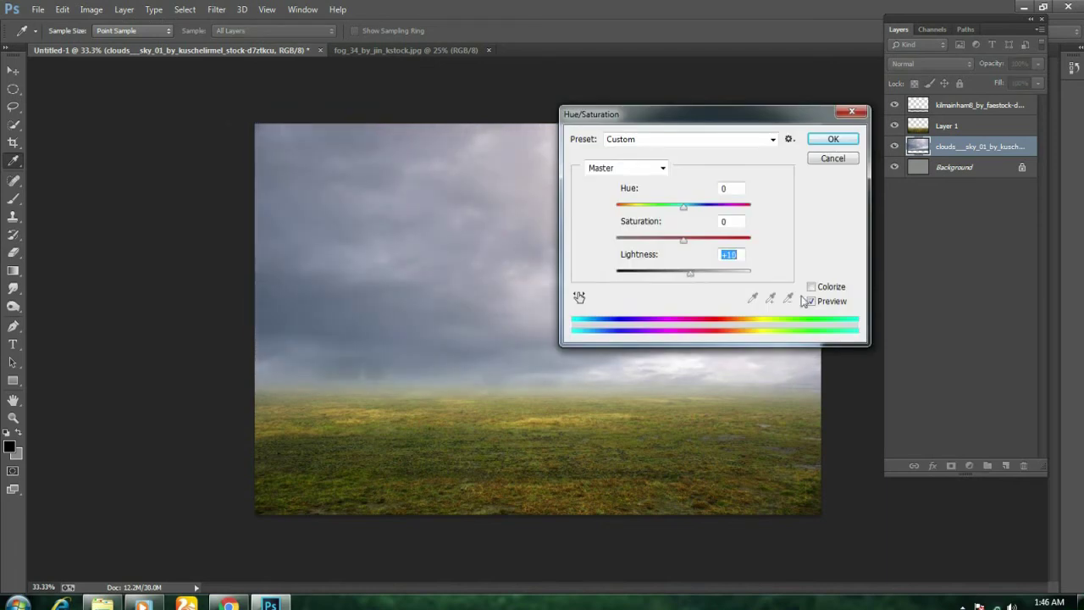
{"action": "left_click", "coordinate": [803, 301]}
{"action": "left_click", "coordinate": [822, 140]}
- Add a Gradient Fill layer above the clouds and select its colour stops in the editor
{"action": "key", "text": "e"}
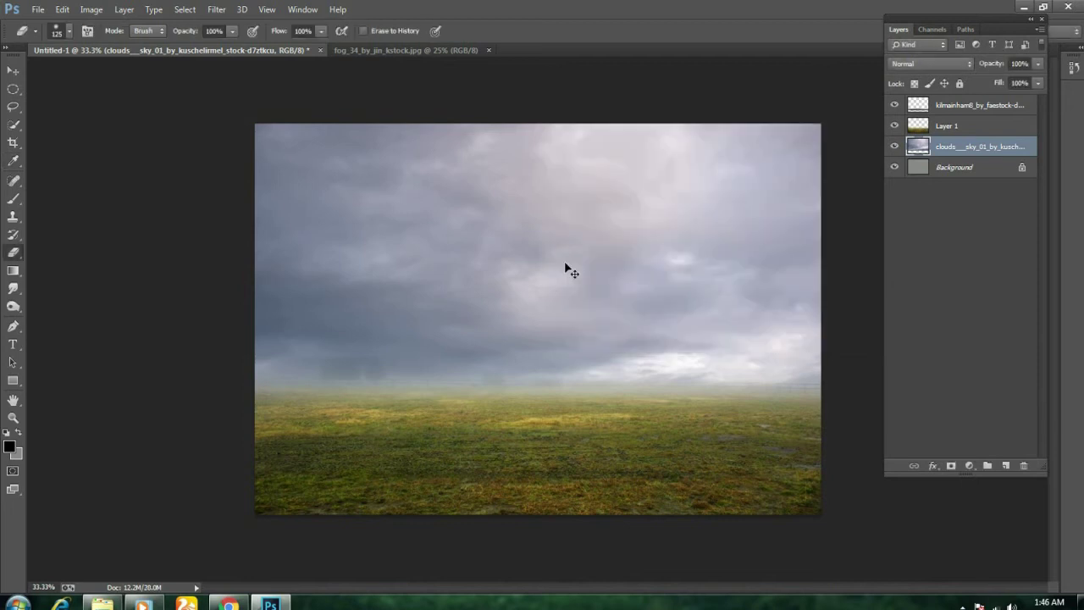
{"action": "left_click", "coordinate": [969, 465]}
{"action": "left_click", "coordinate": [988, 183]}
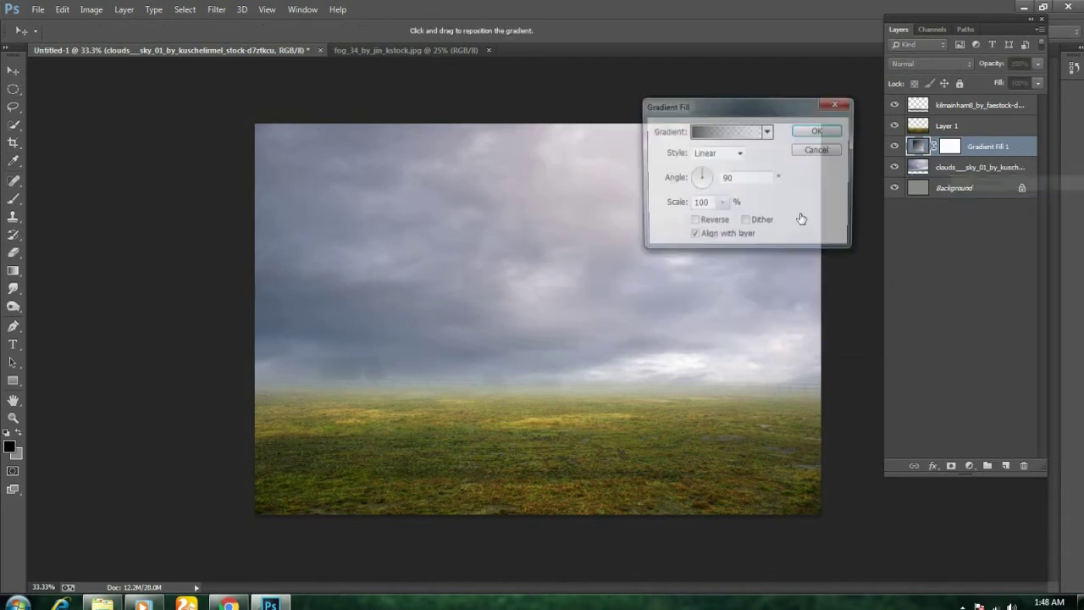
{"action": "left_click", "coordinate": [728, 131]}
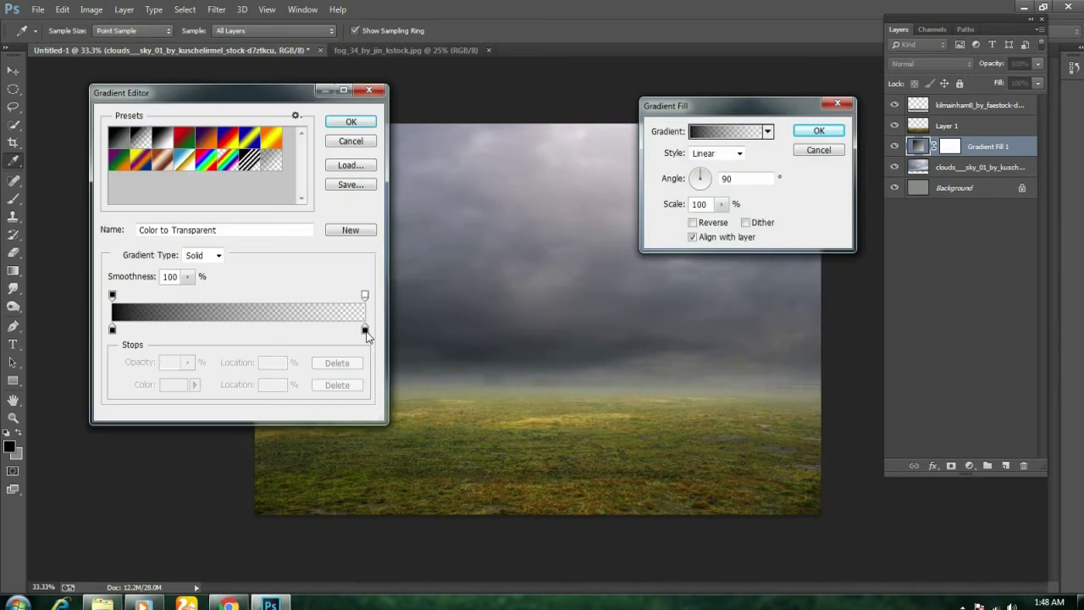
{"action": "left_click", "coordinate": [365, 330]}
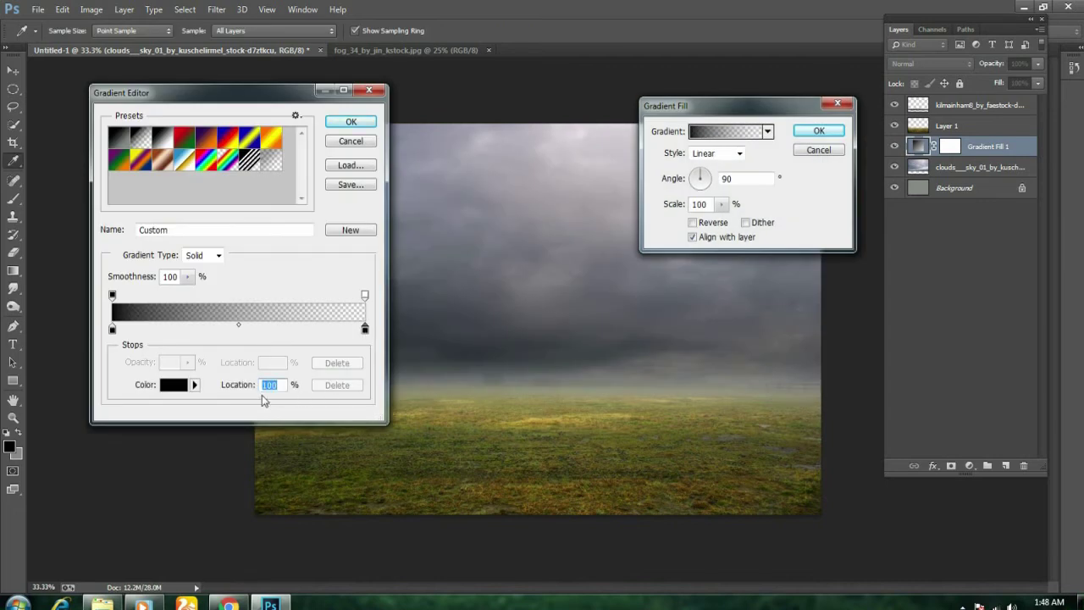
{"action": "left_click", "coordinate": [365, 295]}
{"action": "left_click", "coordinate": [365, 330]}
{"action": "left_click", "coordinate": [365, 331]}
{"action": "left_click", "coordinate": [238, 328]}
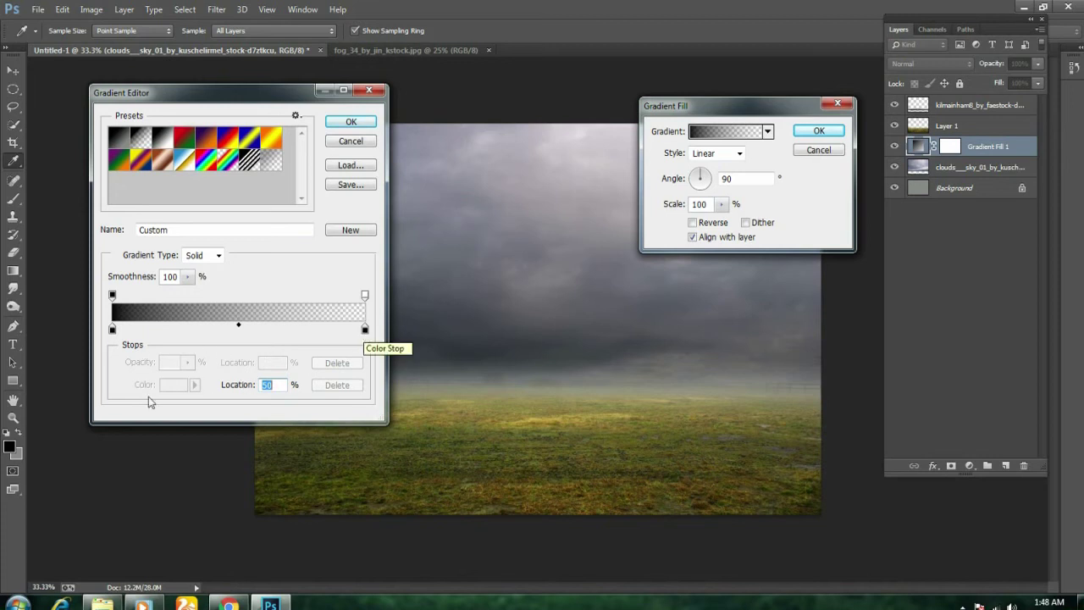
{"action": "left_click", "coordinate": [113, 330]}
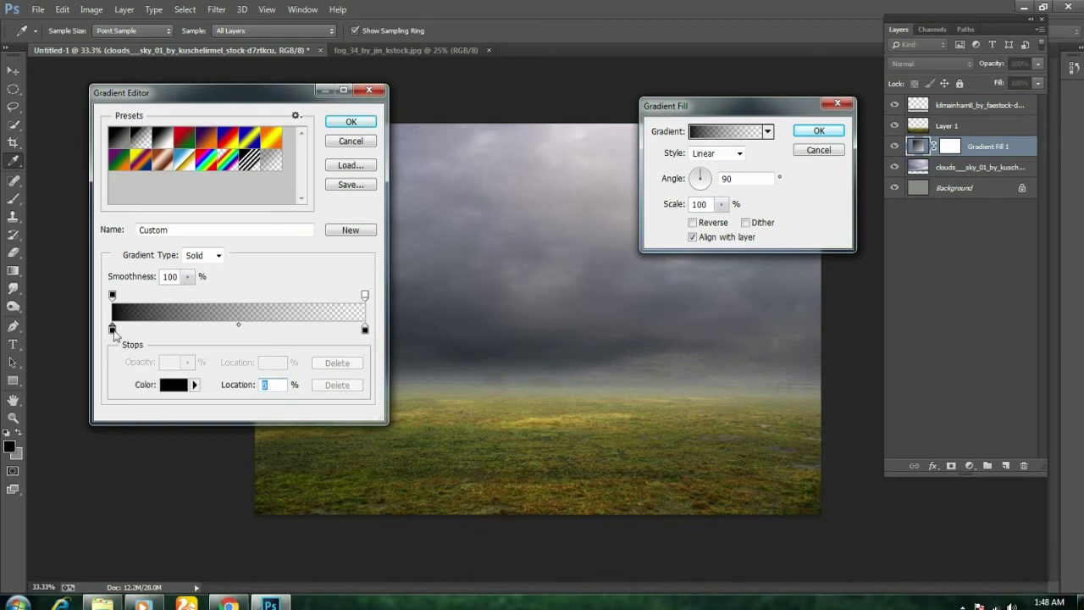
- Set the gradient's left stop to teal #2c677f with a -70° angle
{"action": "left_click_drag", "start_coordinate": [239, 99], "coordinate": [393, 105]}
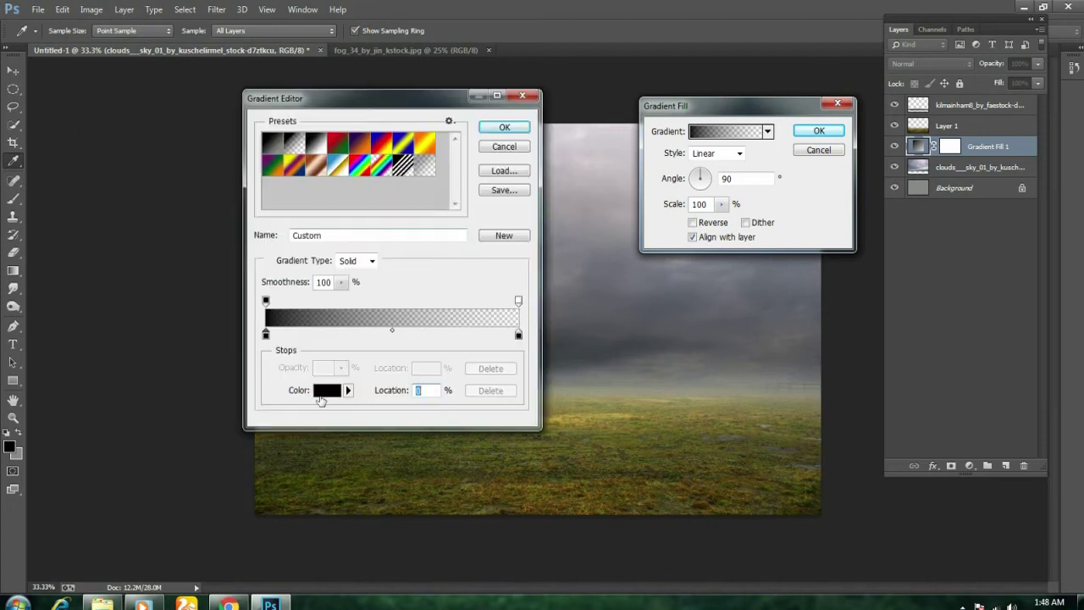
{"action": "left_click", "coordinate": [323, 391]}
{"action": "type", "text": "2c6"}
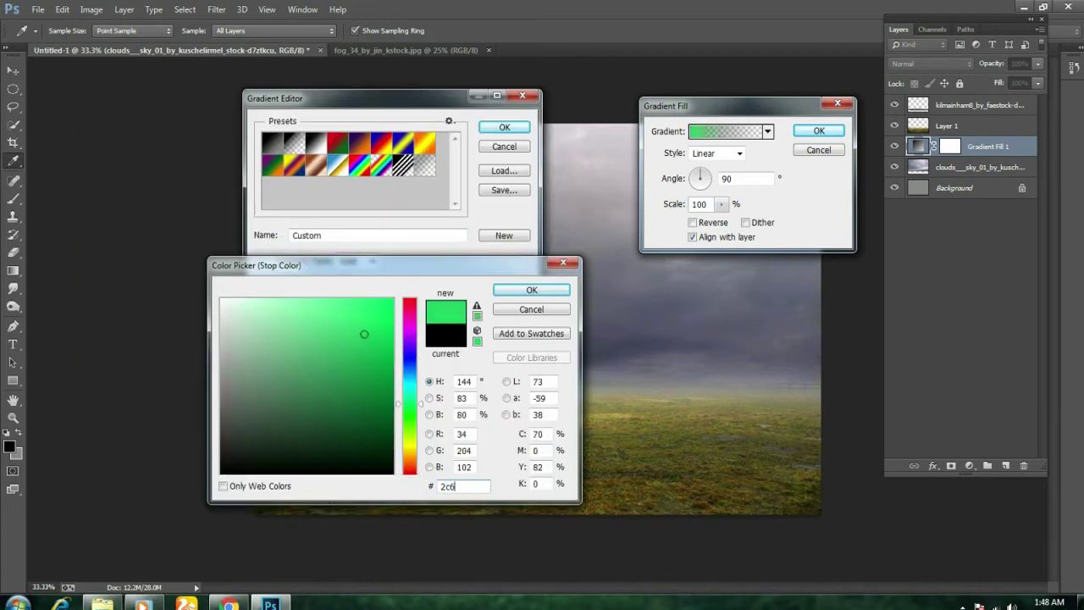
{"action": "type", "text": "77"}
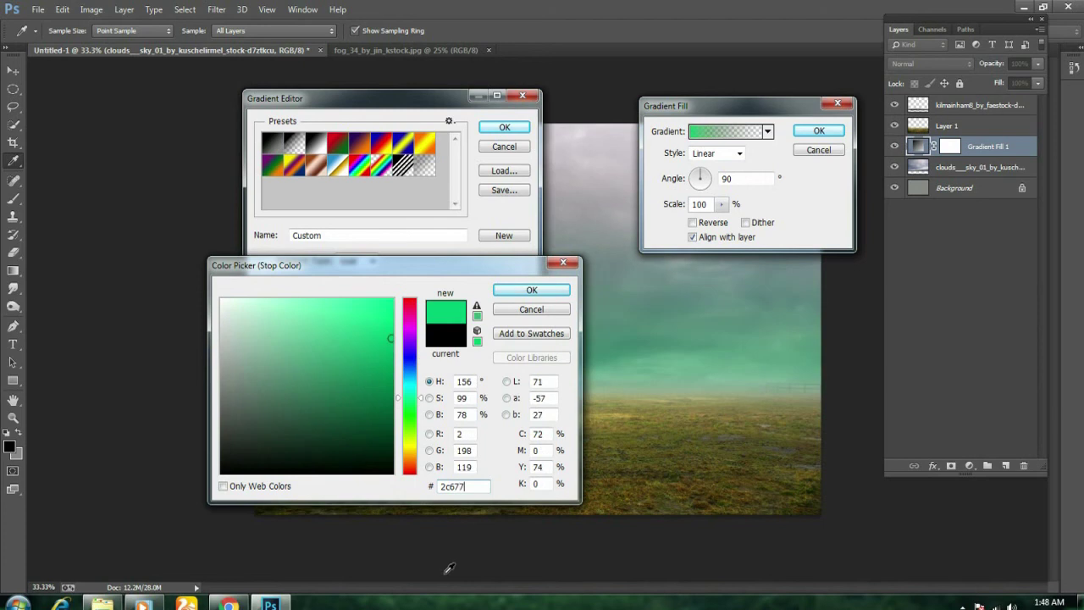
{"action": "type", "text": "f"}
{"action": "left_click", "coordinate": [522, 293]}
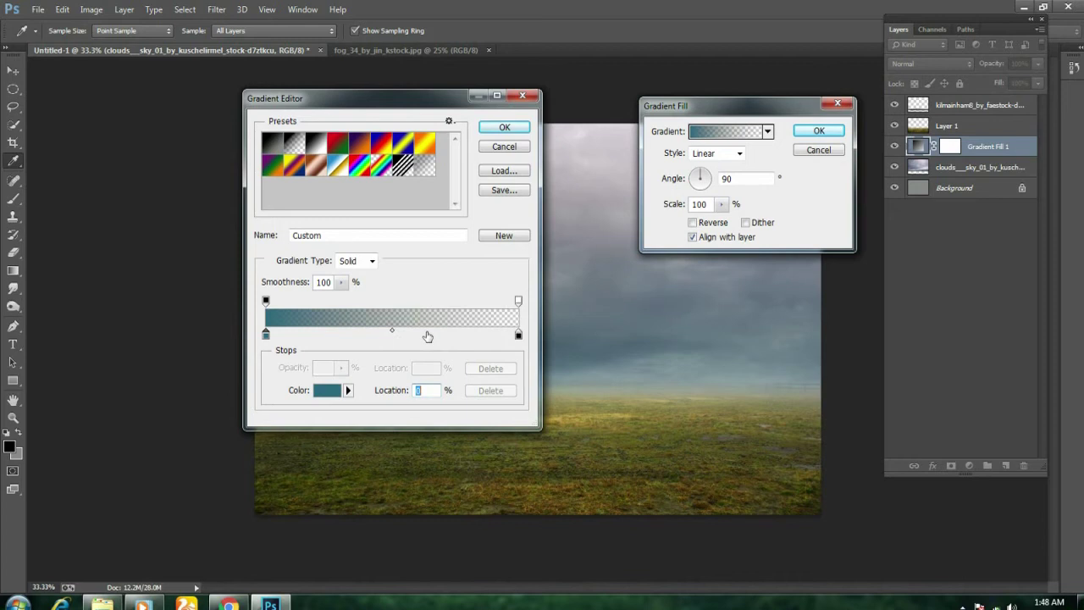
{"action": "double_click", "coordinate": [733, 179]}
{"action": "left_click", "coordinate": [819, 132]}
{"action": "key", "text": "e"}
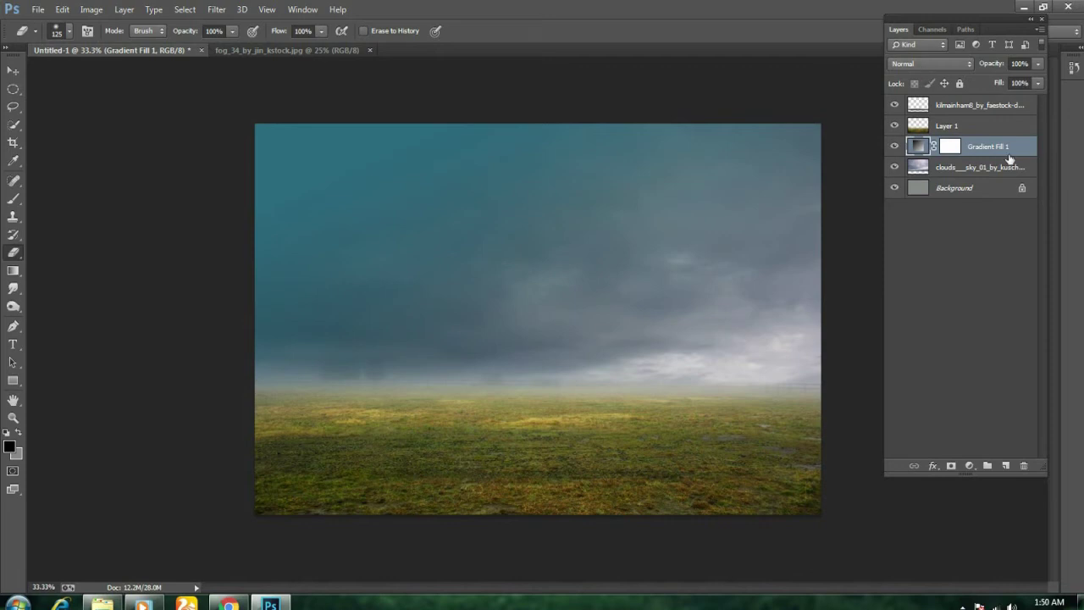
- Set Gradient Fill 1 to Multiply and clip it to the clouds layer
{"action": "left_click", "coordinate": [930, 64]}
{"action": "left_click", "coordinate": [919, 119]}
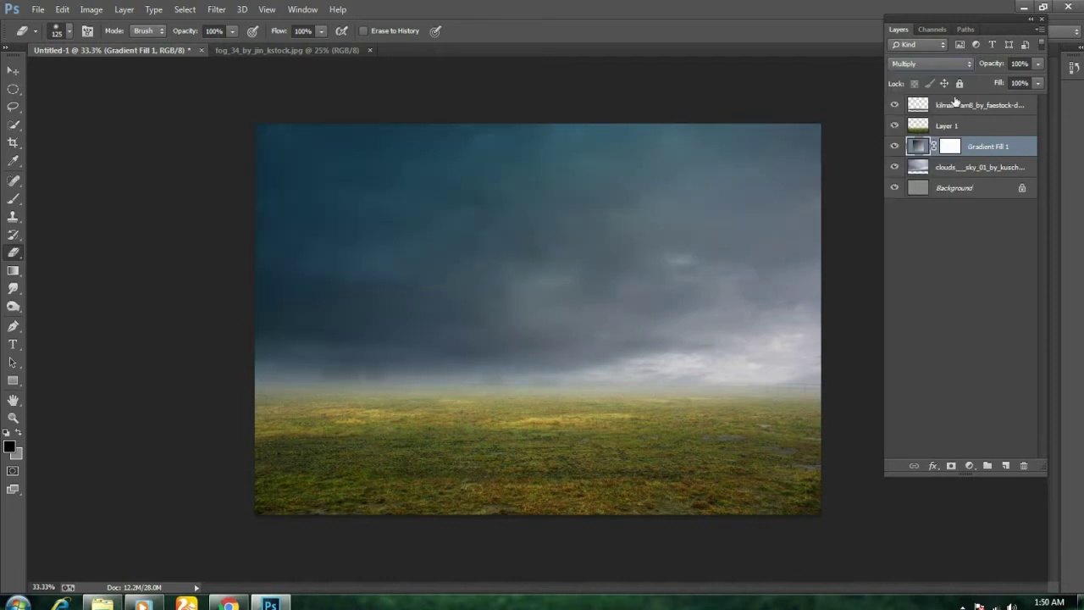
{"action": "right_click", "coordinate": [1015, 147]}
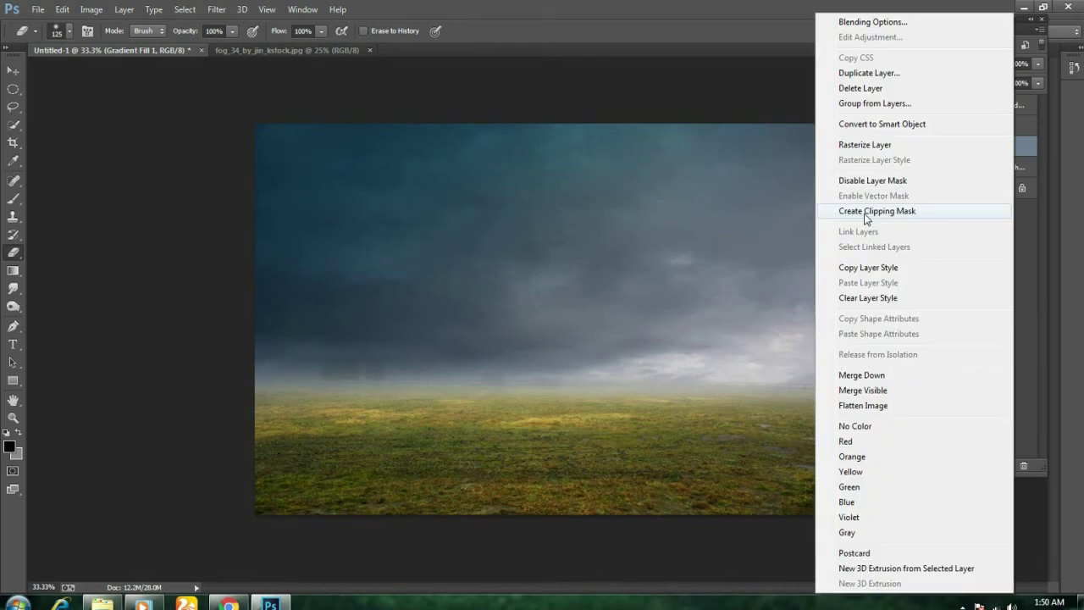
{"action": "left_click", "coordinate": [860, 211]}
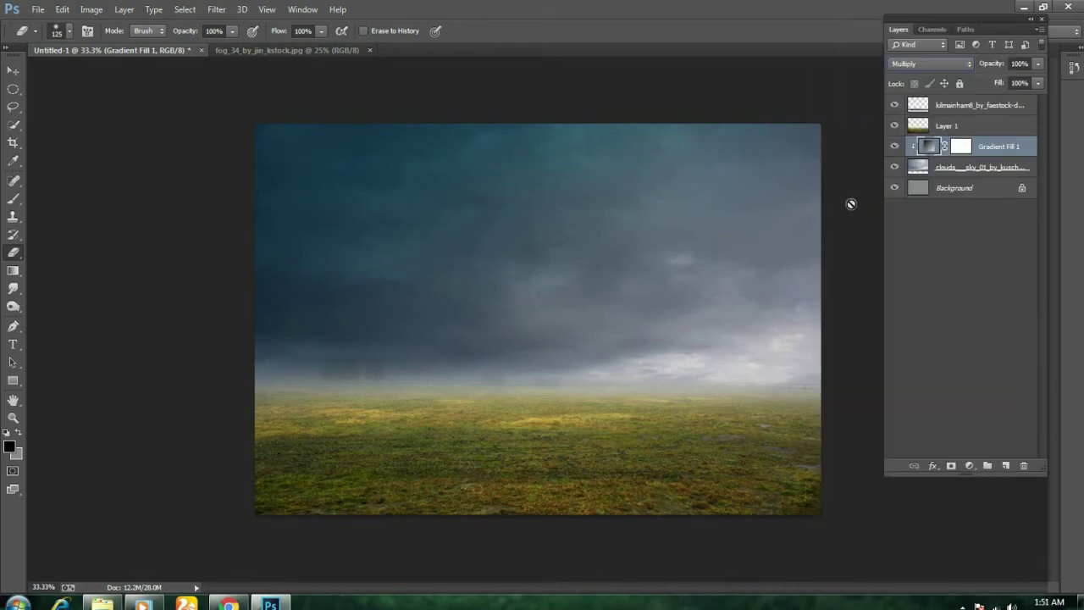
{"action": "key", "text": "alt+period"}
{"action": "left_click", "coordinate": [38, 9]}
- Open odd_beach_stock_003_by_mourge_stawk.jpg from the Downloads folder
{"action": "left_click", "coordinate": [85, 37]}
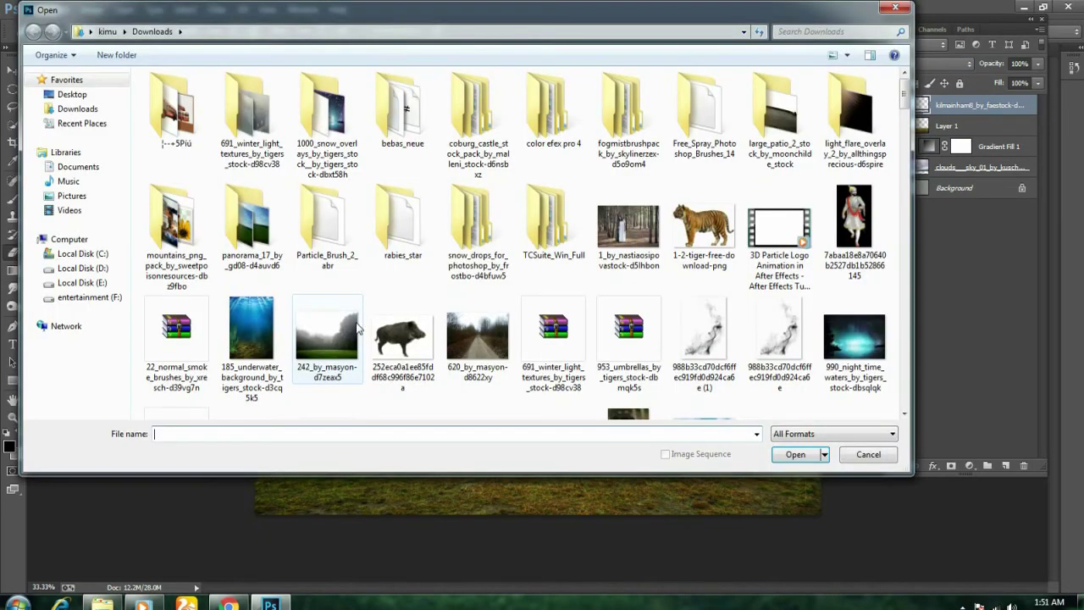
{"action": "left_click_drag", "start_coordinate": [905, 90], "coordinate": [927, 229]}
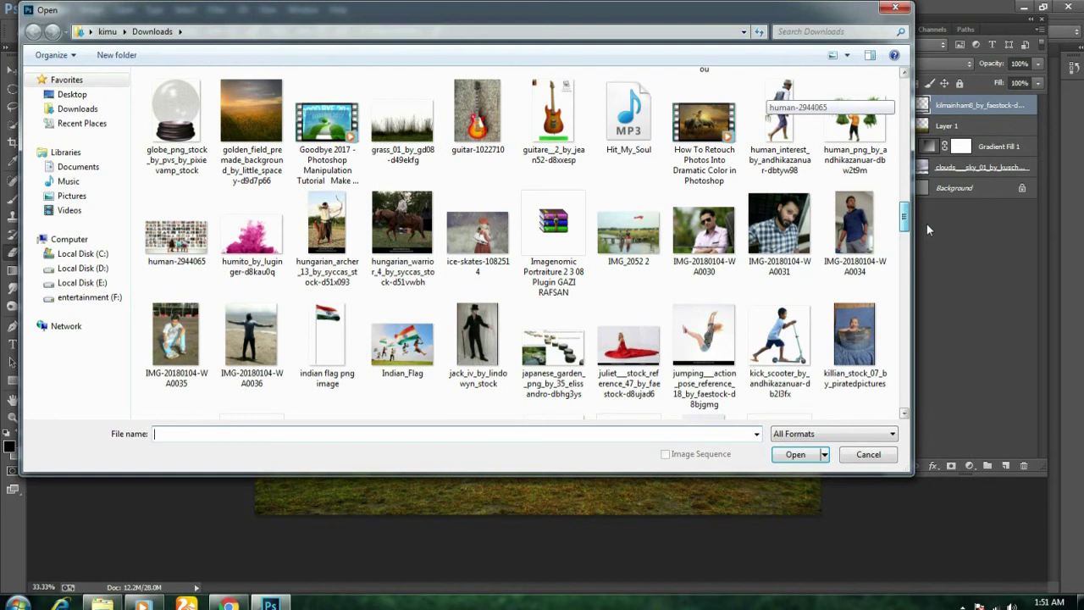
{"action": "left_click_drag", "start_coordinate": [927, 223], "coordinate": [931, 258]}
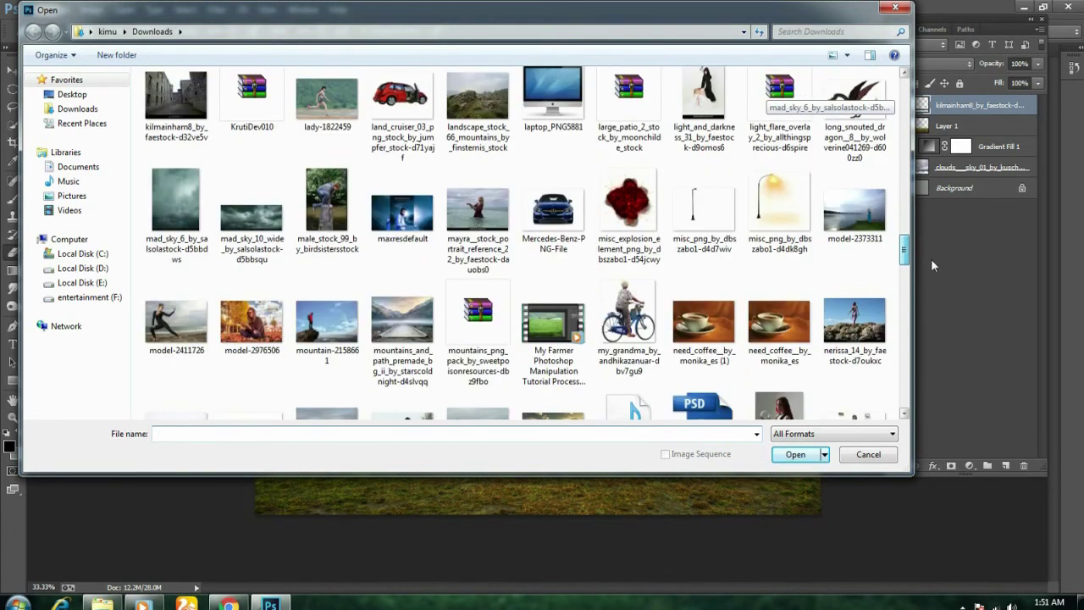
{"action": "scroll", "coordinate": [473, 340], "scroll_direction": "down", "scroll_amount": 1}
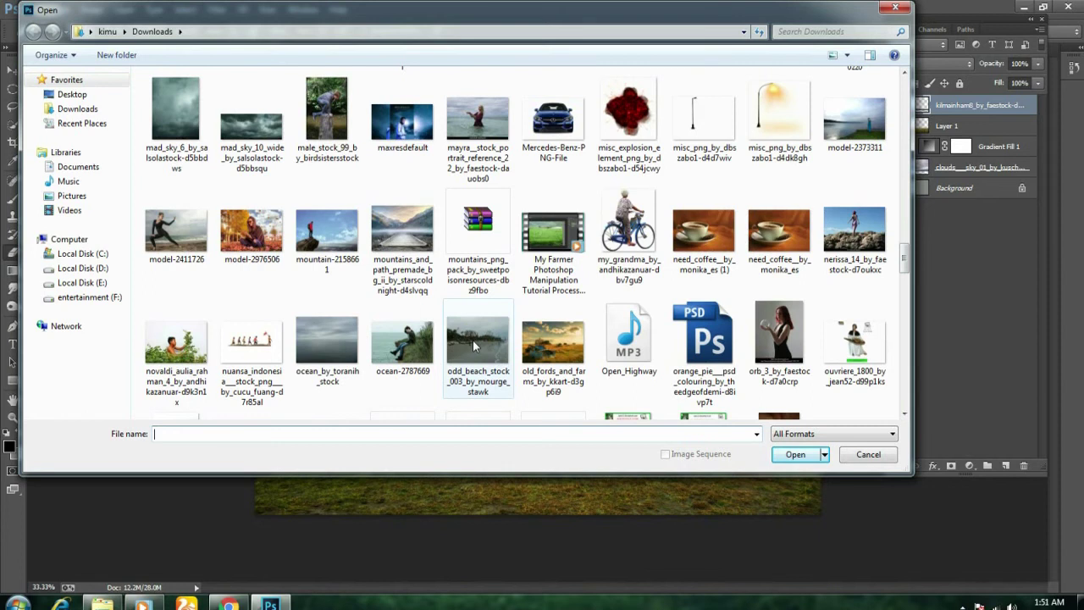
{"action": "double_click", "coordinate": [472, 340]}
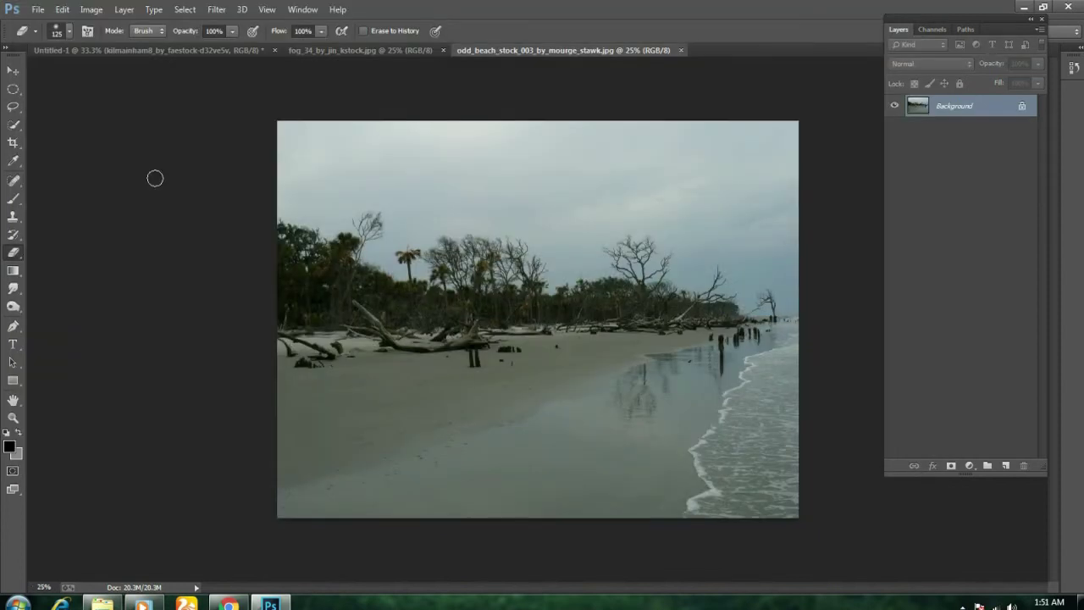
- Crop the beach photo's bottom up to the tree line, keeping the sky-and-trees strip
{"action": "key", "text": "c"}
{"action": "left_click_drag", "start_coordinate": [538, 517], "coordinate": [539, 449]}
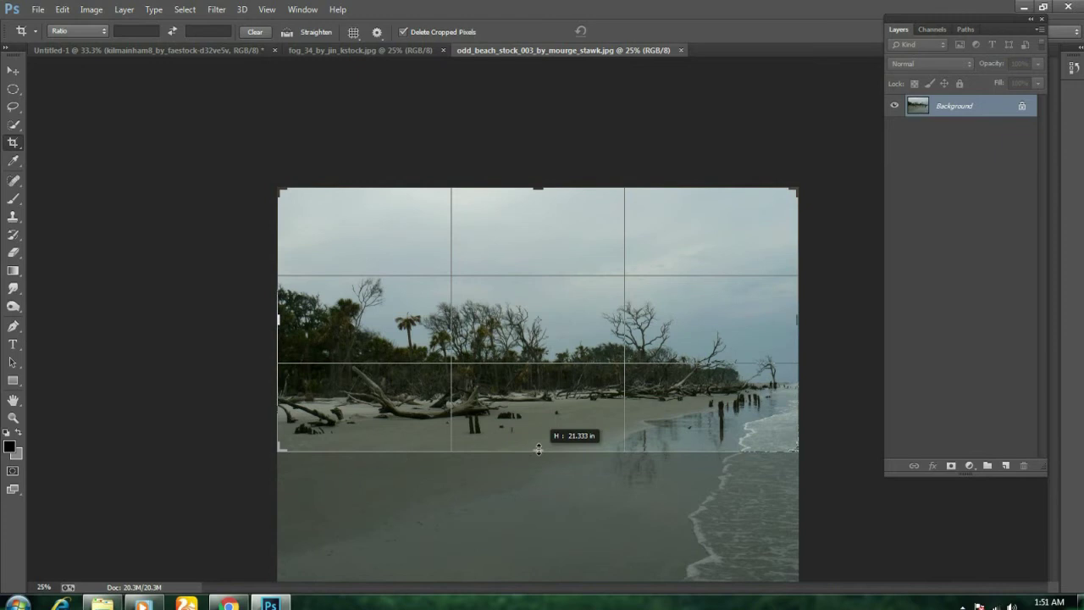
{"action": "key", "text": "Return"}
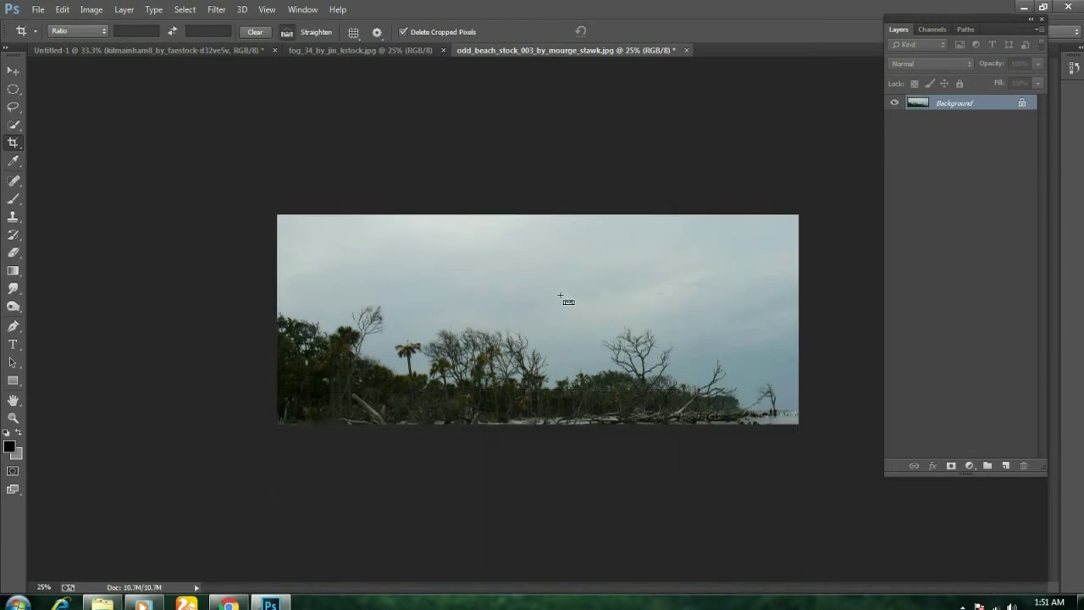
- Duplicate the Blue channel as Blue copy
{"action": "left_click", "coordinate": [933, 29]}
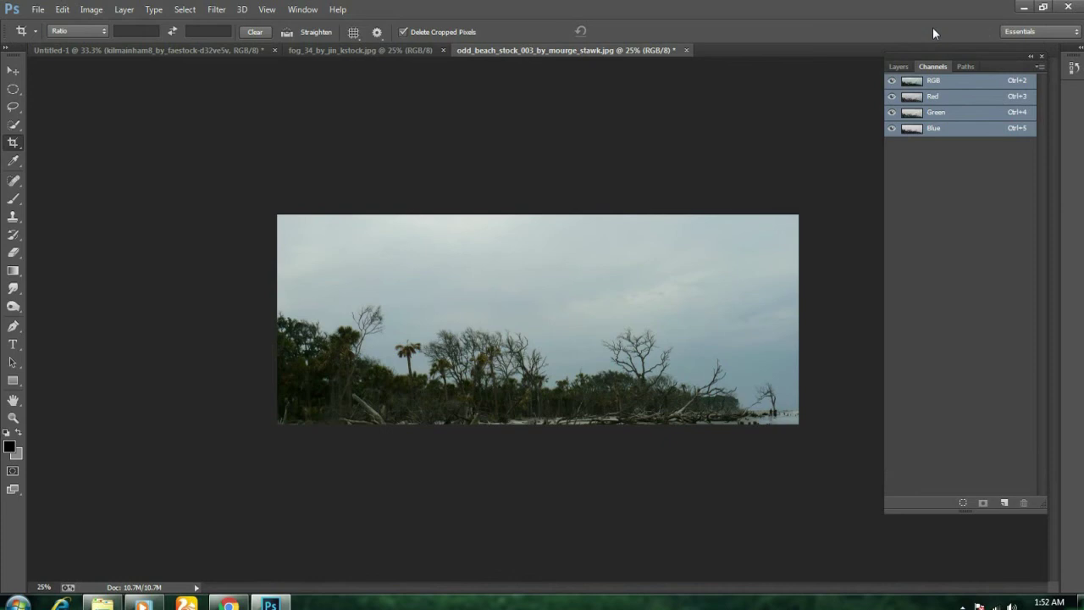
{"action": "left_click", "coordinate": [956, 128]}
{"action": "right_click", "coordinate": [956, 134]}
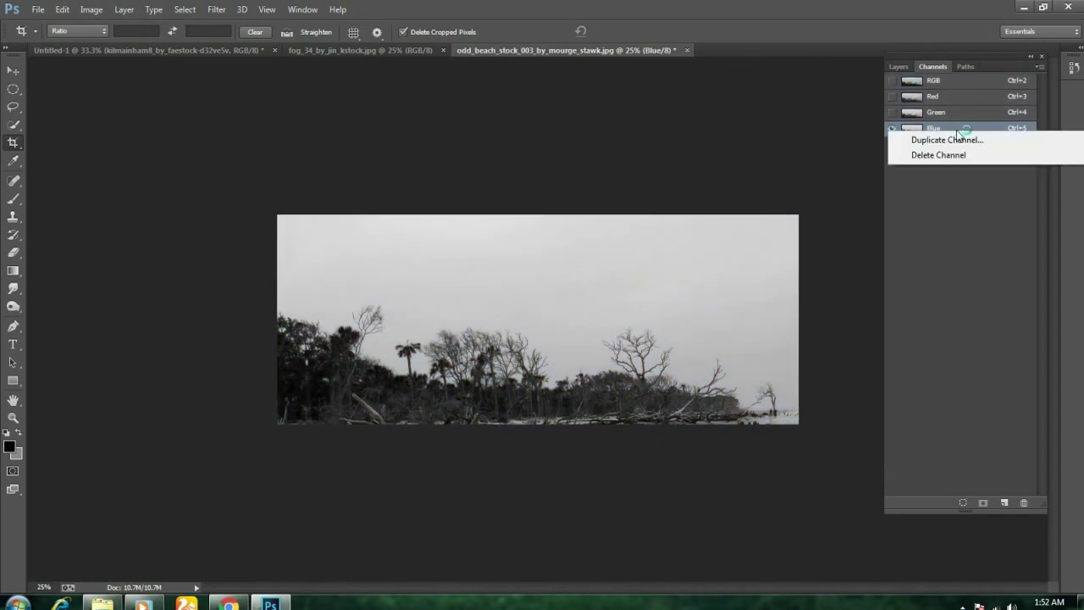
{"action": "left_click", "coordinate": [961, 140]}
{"action": "left_click", "coordinate": [656, 182]}
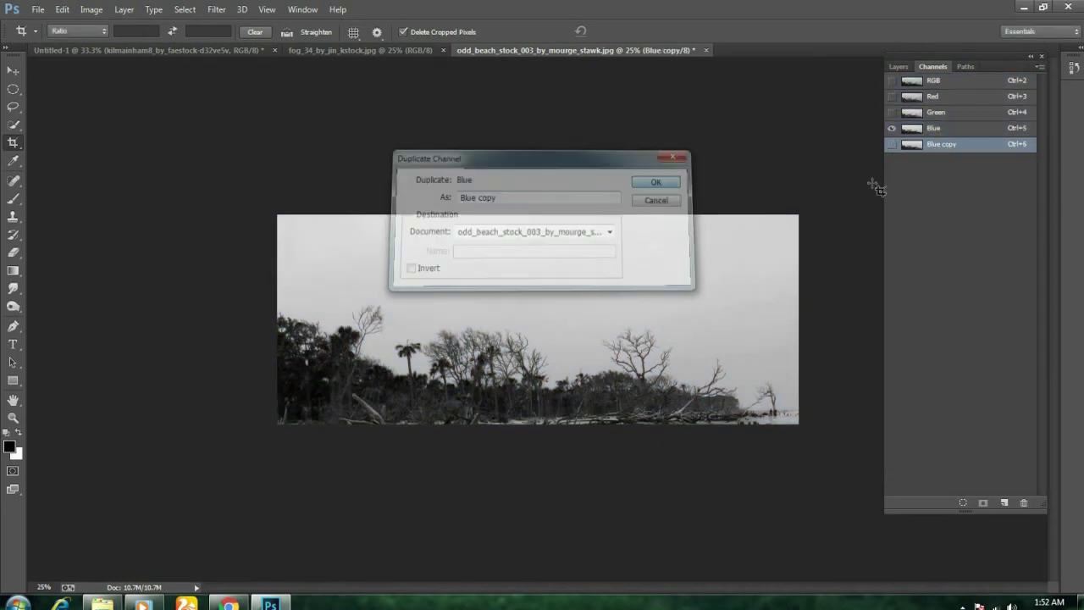
- Show only the Blue copy channel in greyscale, leaving its settings unchanged
{"action": "left_click", "coordinate": [892, 144]}
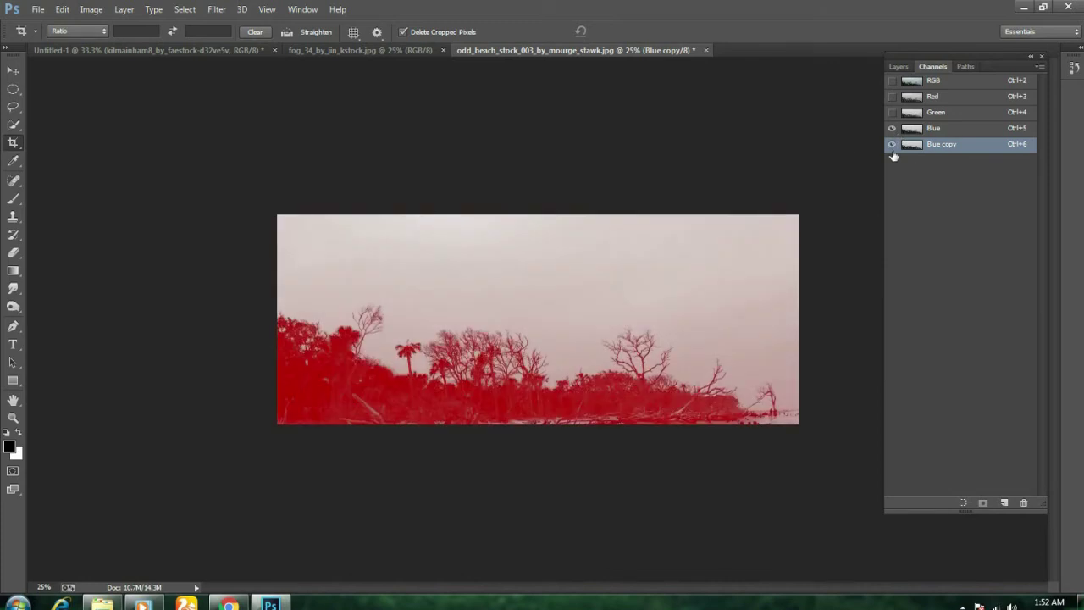
{"action": "left_click", "coordinate": [891, 127]}
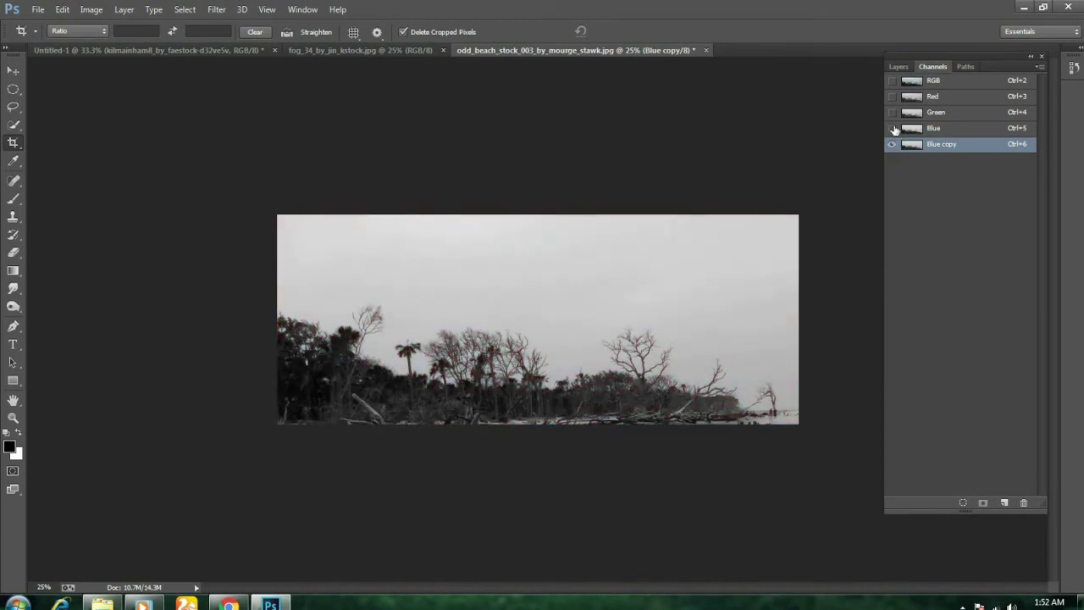
{"action": "right_click", "coordinate": [970, 148]}
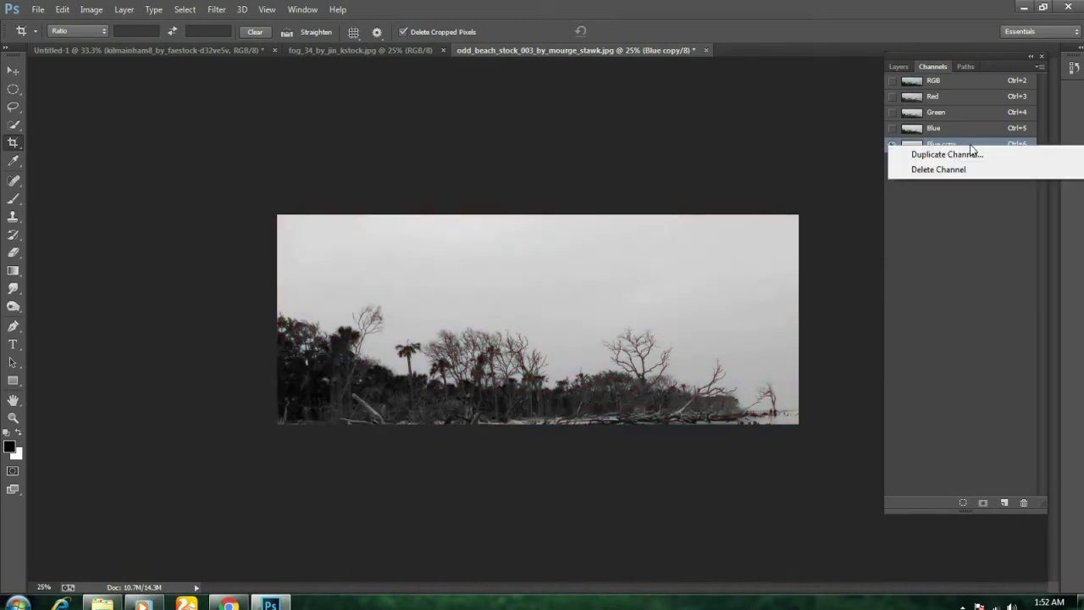
{"action": "left_click", "coordinate": [977, 198]}
{"action": "double_click", "coordinate": [915, 145]}
{"action": "left_click", "coordinate": [610, 189]}
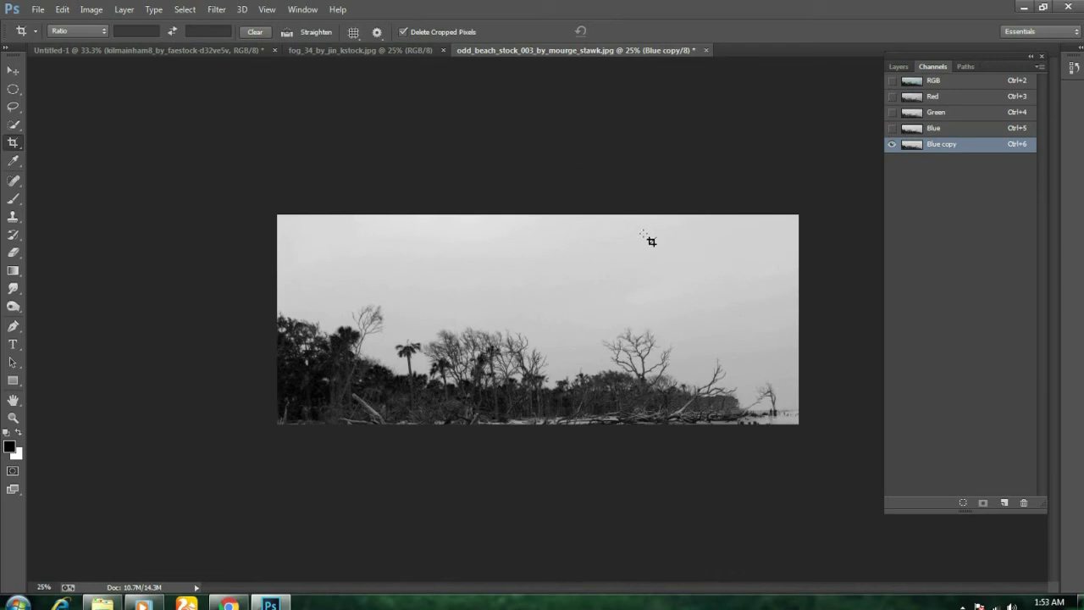
- Apply Levels 73 / 1.00 / 164 to Blue copy, turning trees black and sky white
{"action": "left_click", "coordinate": [90, 10]}
{"action": "mouse_move", "coordinate": [112, 44]}
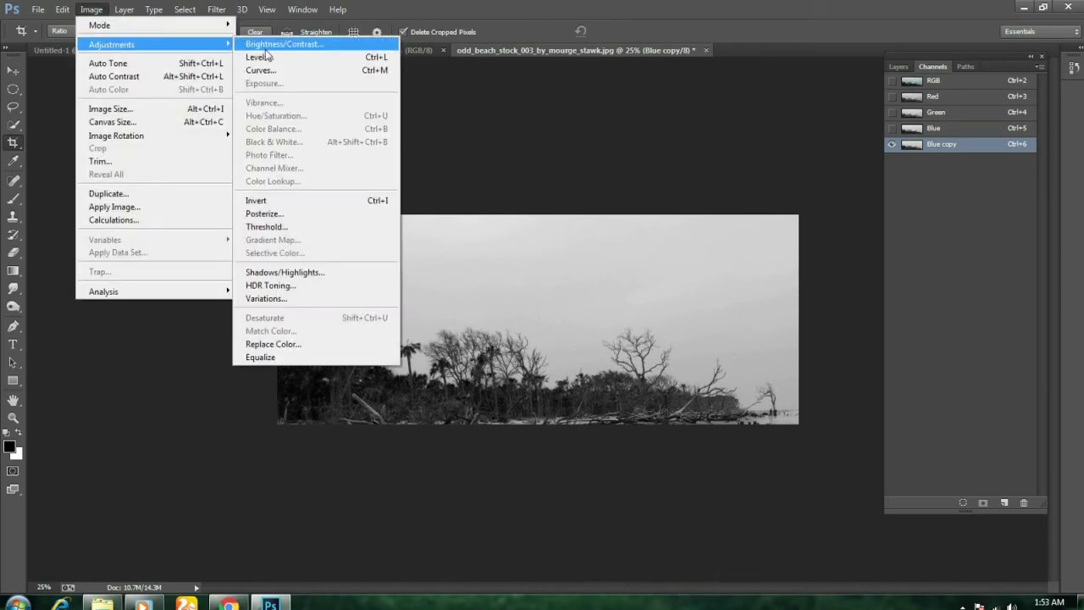
{"action": "left_click", "coordinate": [266, 56]}
{"action": "left_click_drag", "start_coordinate": [745, 278], "coordinate": [797, 281]}
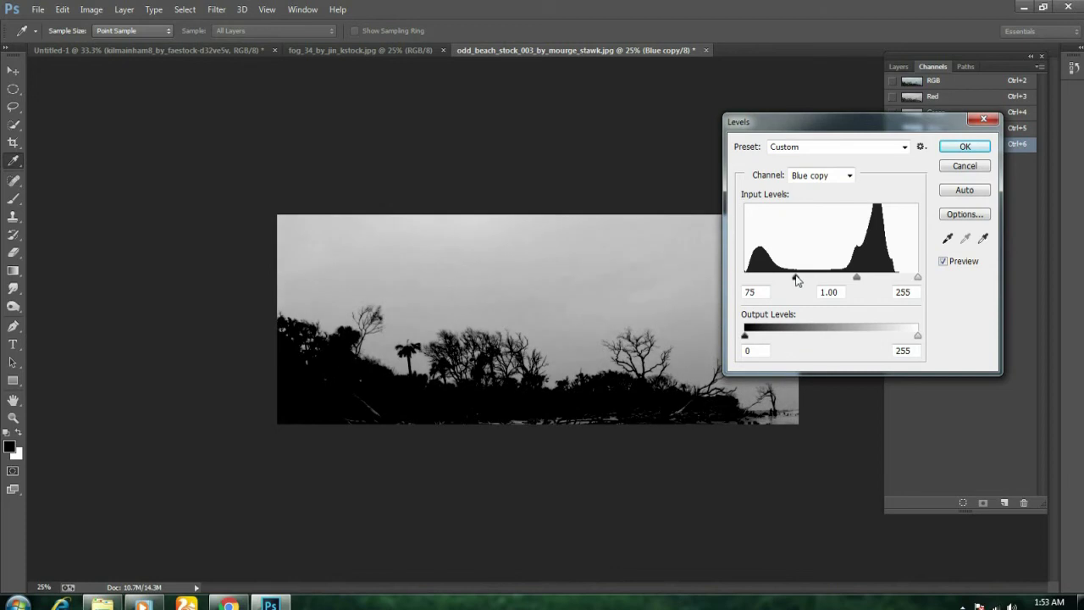
{"action": "left_click_drag", "start_coordinate": [918, 278], "coordinate": [856, 282]}
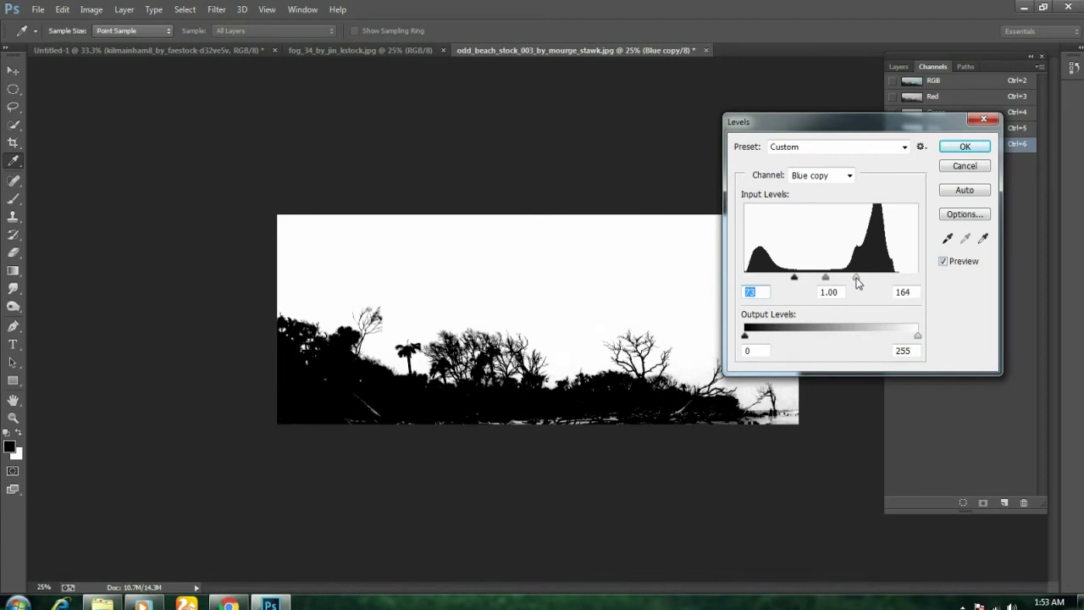
{"action": "left_click", "coordinate": [964, 146]}
{"action": "key", "text": "c"}
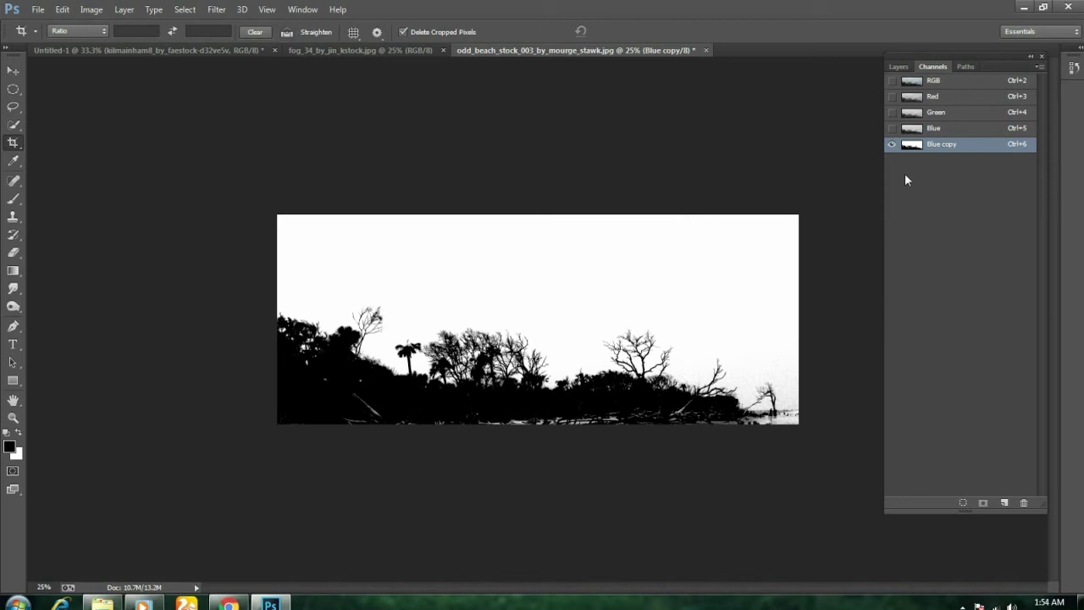
- Load Blue copy as a selection and return to the RGB image's layers
{"action": "left_click", "coordinate": [964, 502]}
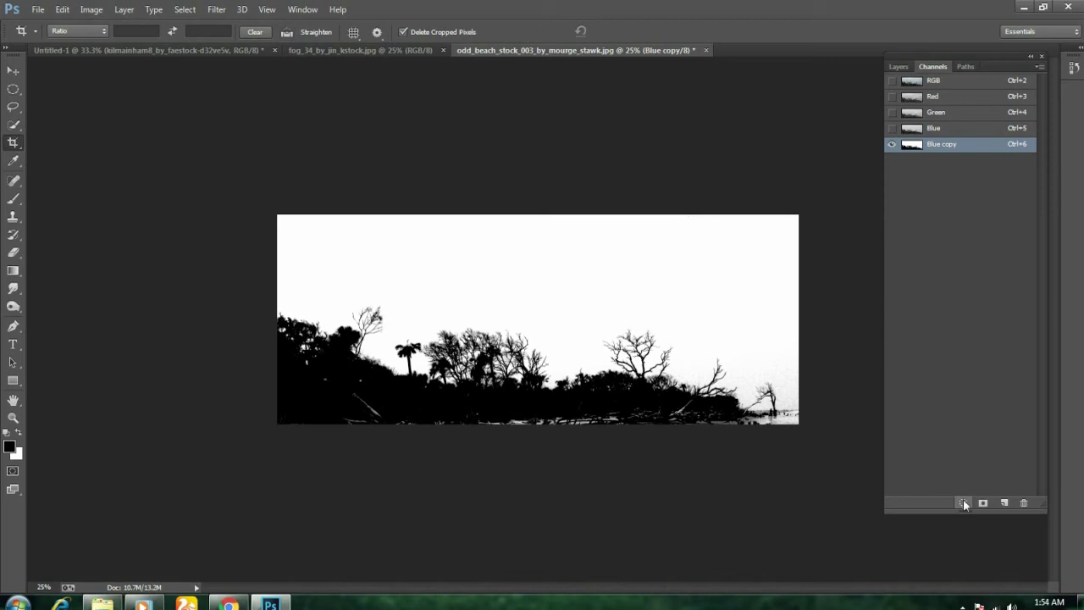
{"action": "left_click", "coordinate": [959, 82]}
{"action": "left_click", "coordinate": [899, 66]}
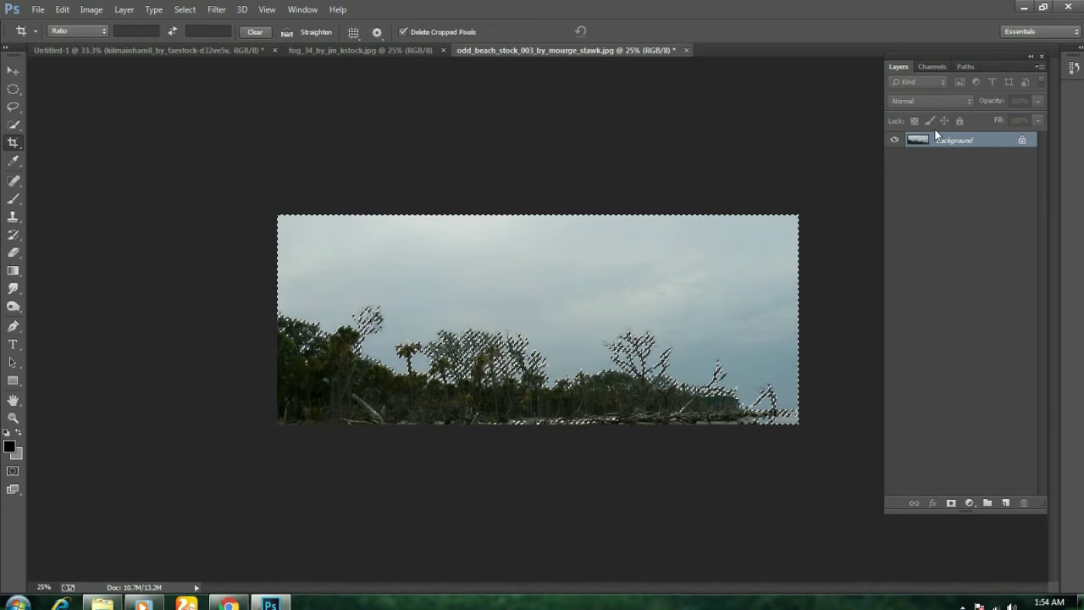
- Add a layer mask from the sky selection and invert it to keep the trees
{"action": "left_click", "coordinate": [950, 503]}
{"action": "left_click", "coordinate": [92, 9]}
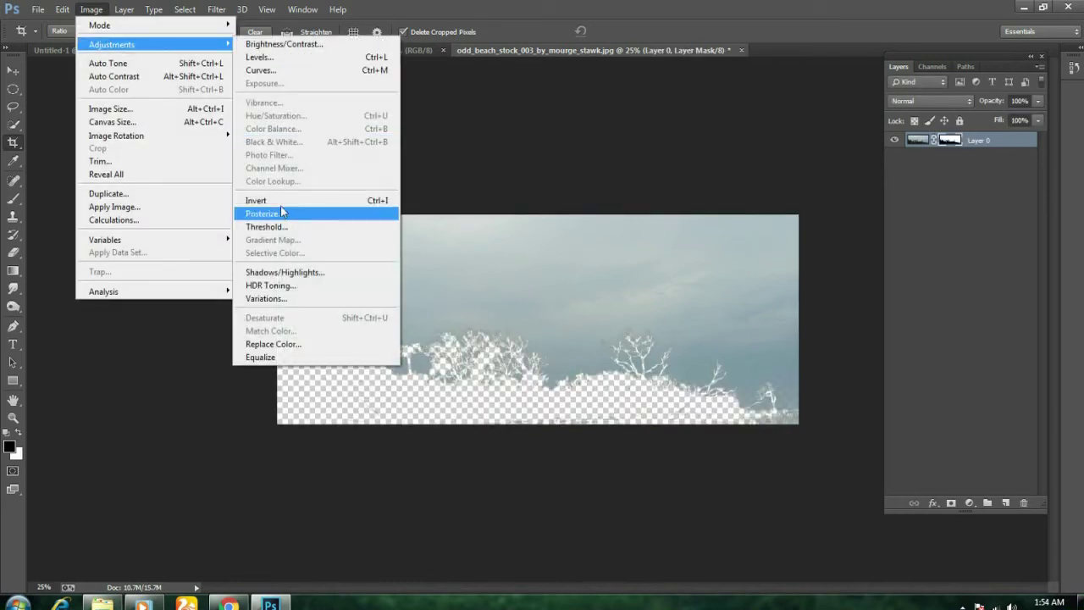
{"action": "left_click", "coordinate": [263, 201]}
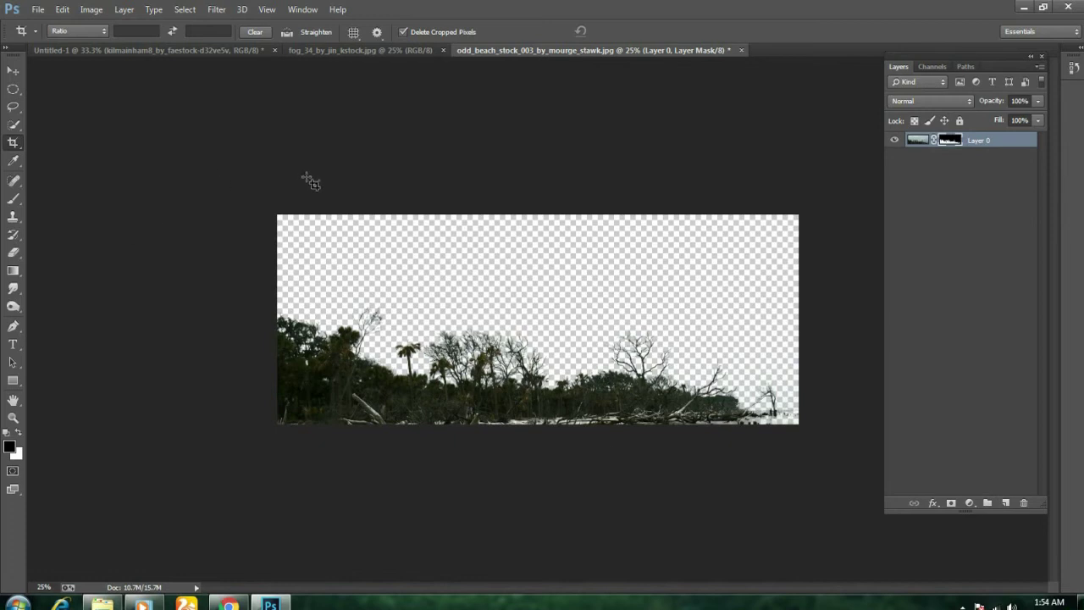
- Refine the mask with output set to New Layer with Layer Mask
{"action": "right_click", "coordinate": [951, 142]}
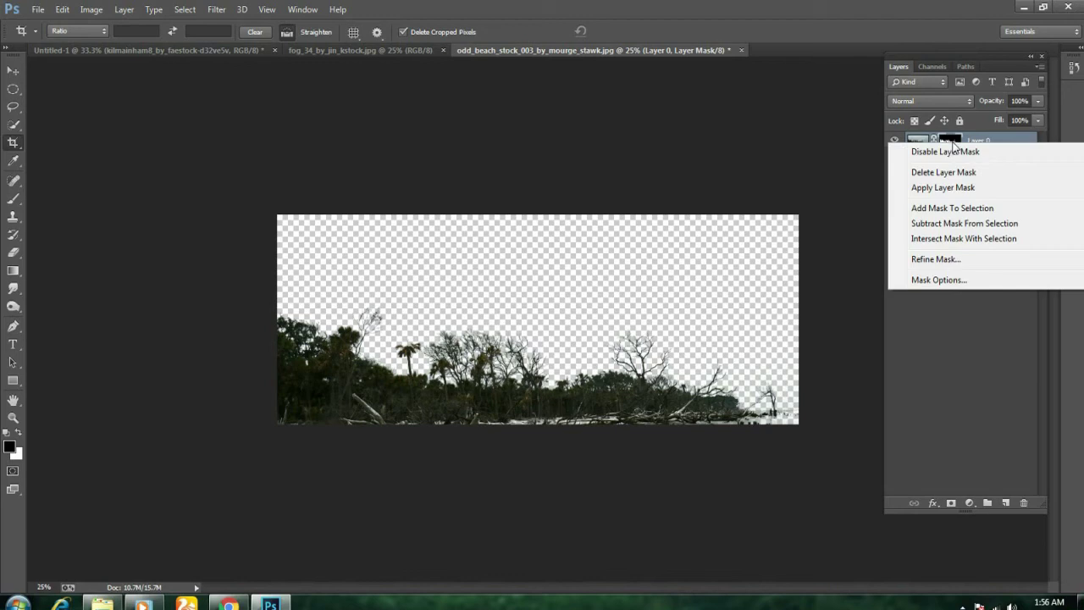
{"action": "left_click", "coordinate": [931, 261]}
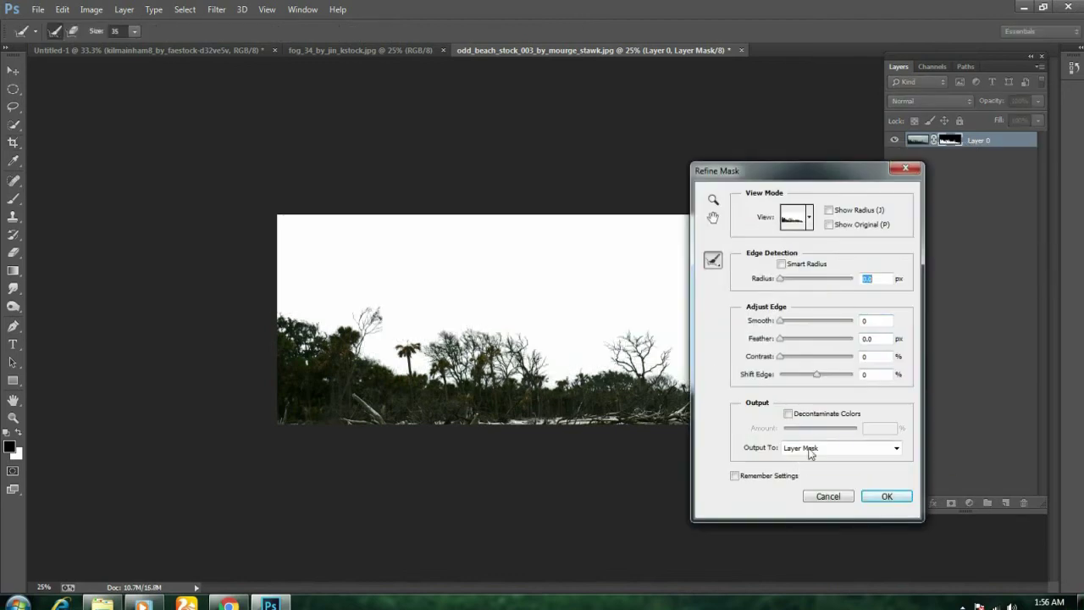
{"action": "left_click", "coordinate": [810, 451]}
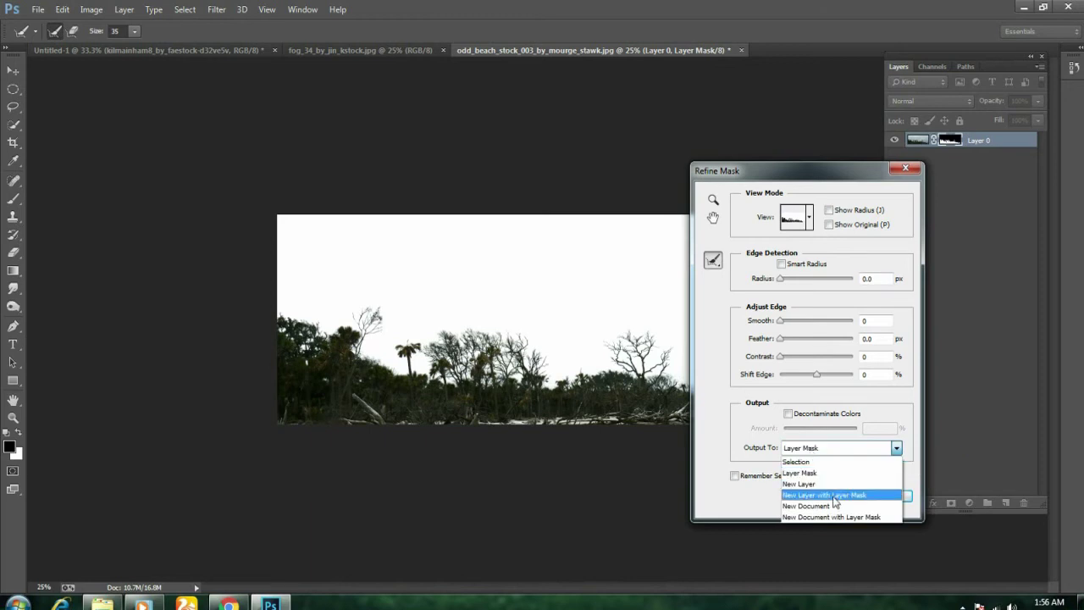
{"action": "left_click", "coordinate": [835, 497]}
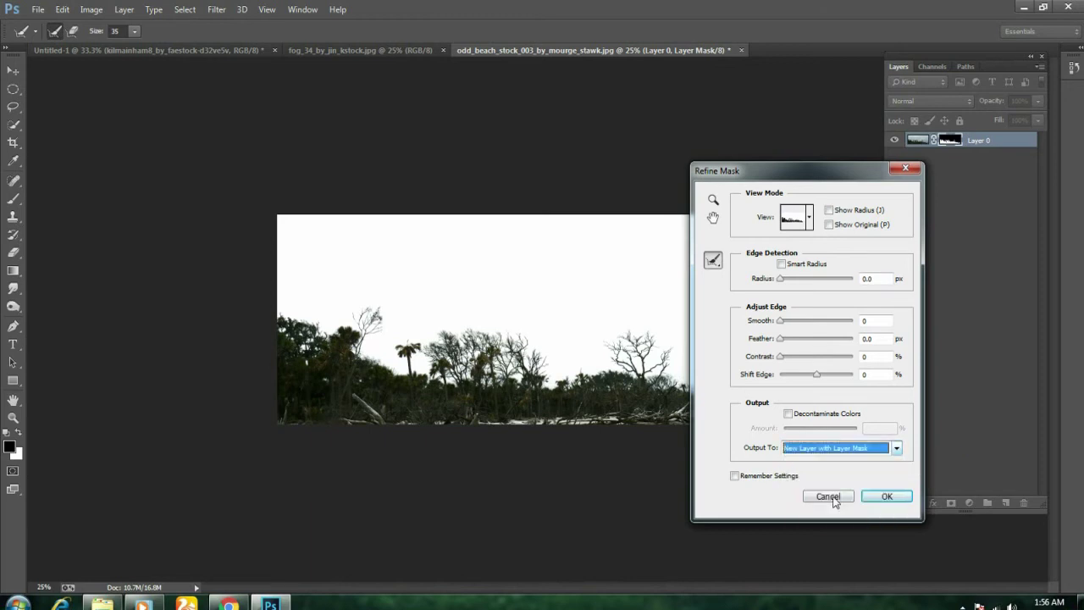
{"action": "left_click", "coordinate": [887, 496]}
- Drag the tree line into Untitled-1 along the horizon and stack it beneath Layer 1
{"action": "key", "text": "c"}
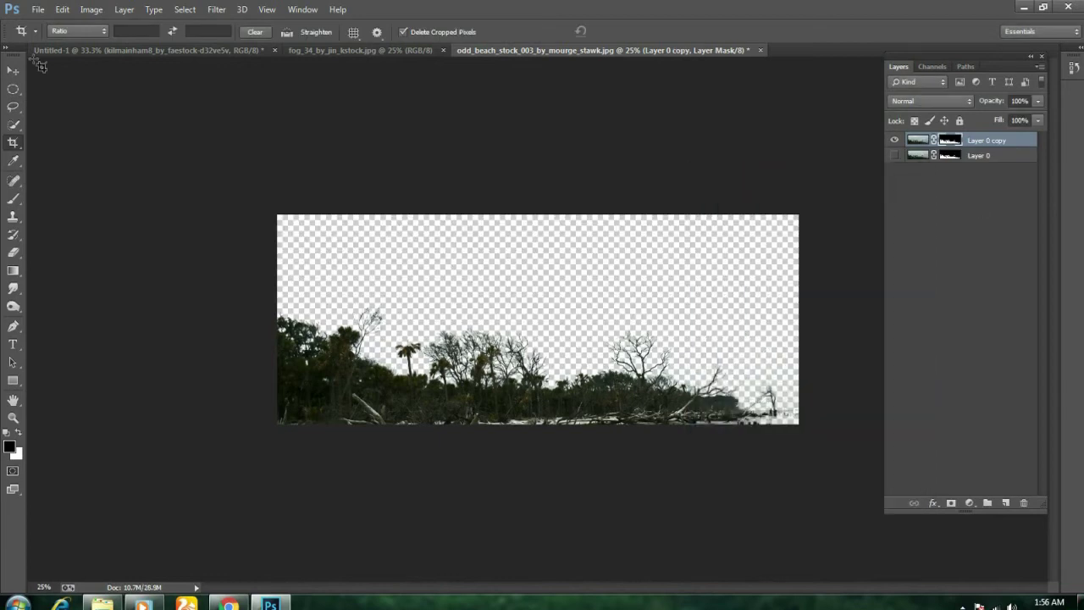
{"action": "key", "text": "v"}
{"action": "mouse_move", "coordinate": [517, 403]}
{"action": "left_mouse_down"}
{"action": "mouse_move", "coordinate": [452, 358]}
{"action": "mouse_move", "coordinate": [224, 51]}
{"action": "left_mouse_up"}
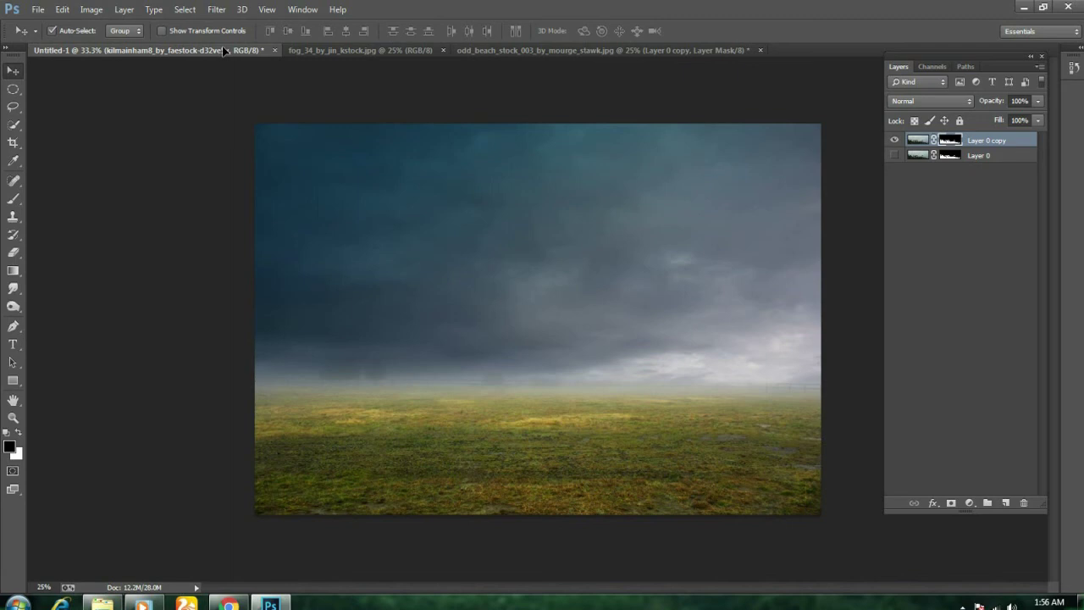
{"action": "mouse_move", "coordinate": [224, 50]}
{"action": "left_mouse_down"}
{"action": "mouse_move", "coordinate": [495, 379]}
{"action": "mouse_move", "coordinate": [510, 347]}
{"action": "left_mouse_up"}
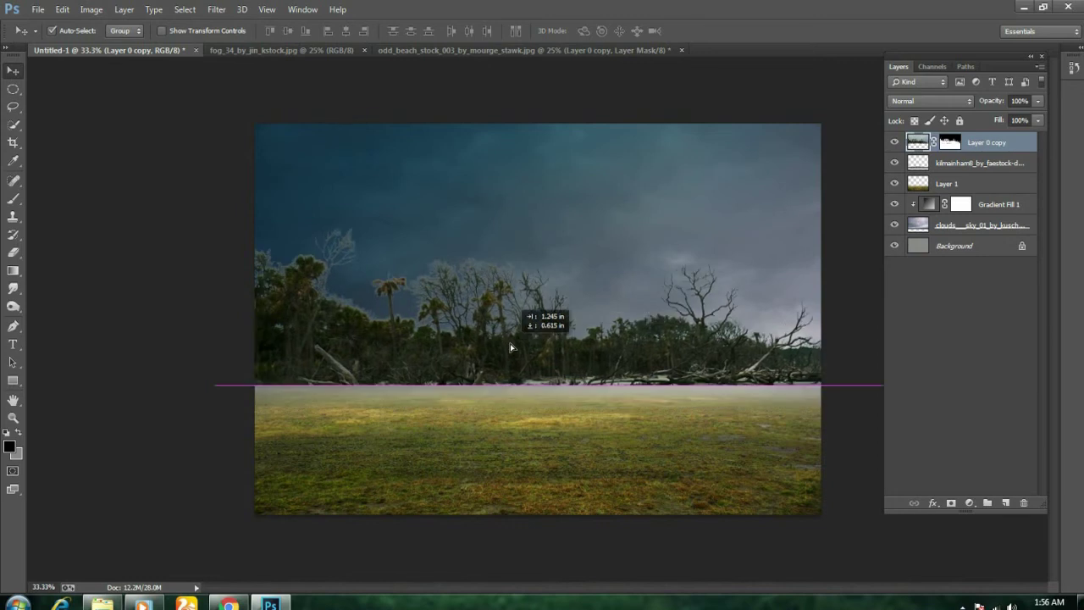
{"action": "left_click_drag", "start_coordinate": [511, 348], "coordinate": [515, 367]}
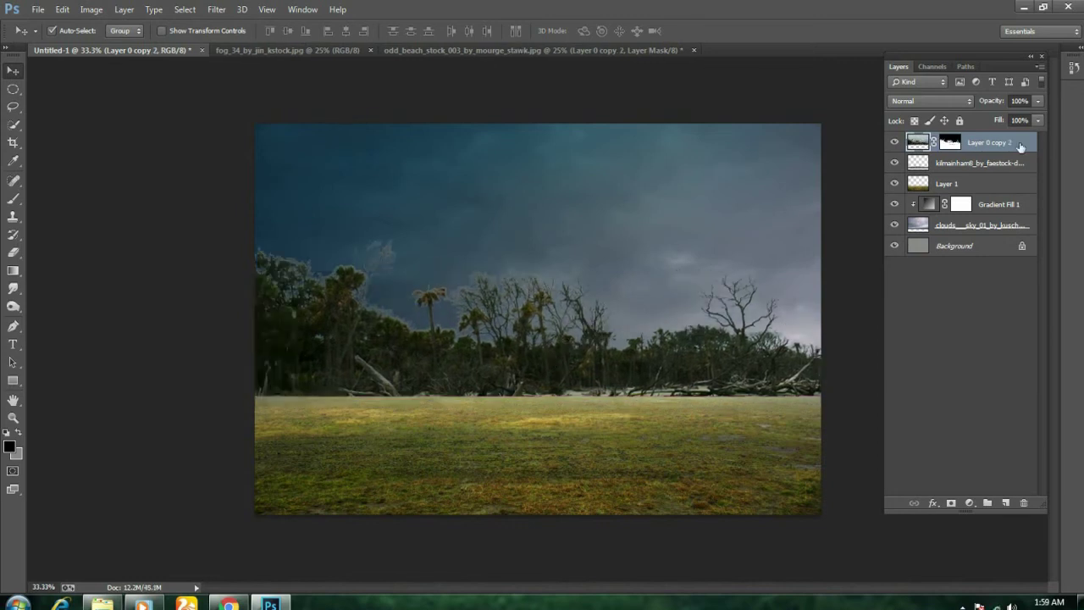
{"action": "left_click_drag", "start_coordinate": [1008, 144], "coordinate": [1021, 189]}
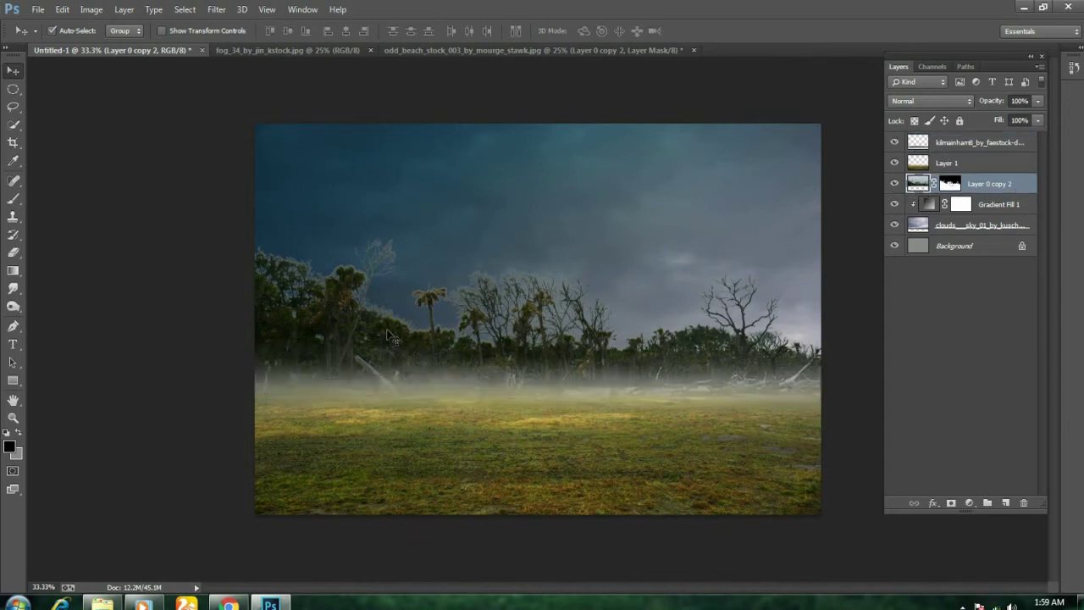
- Refine the tree mask with Decontaminate Colors, outputting a new layer with layer mask
{"action": "right_click", "coordinate": [954, 186]}
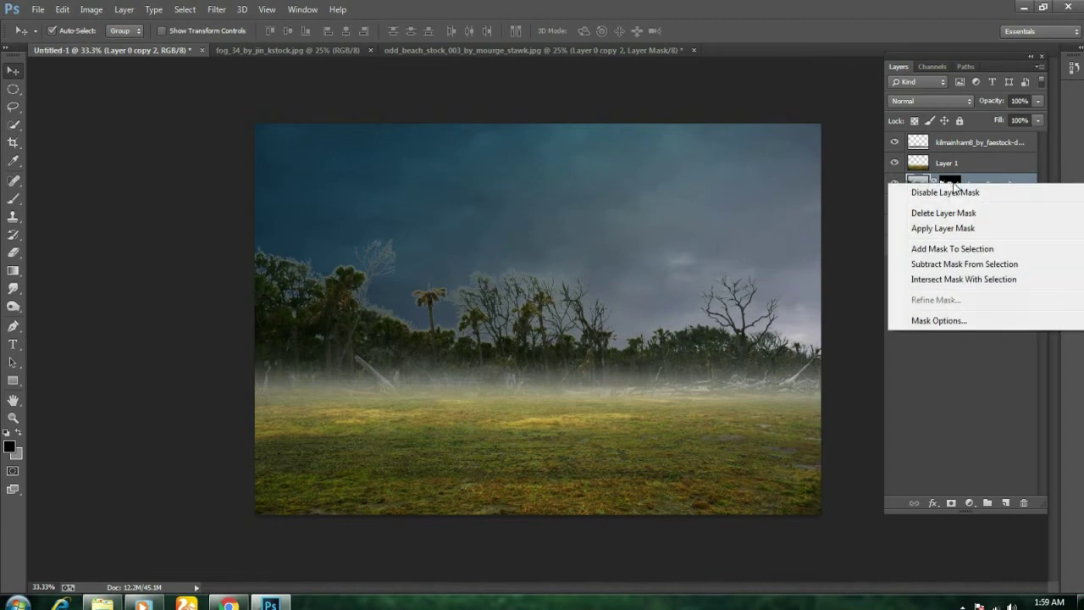
{"action": "left_click", "coordinate": [945, 301]}
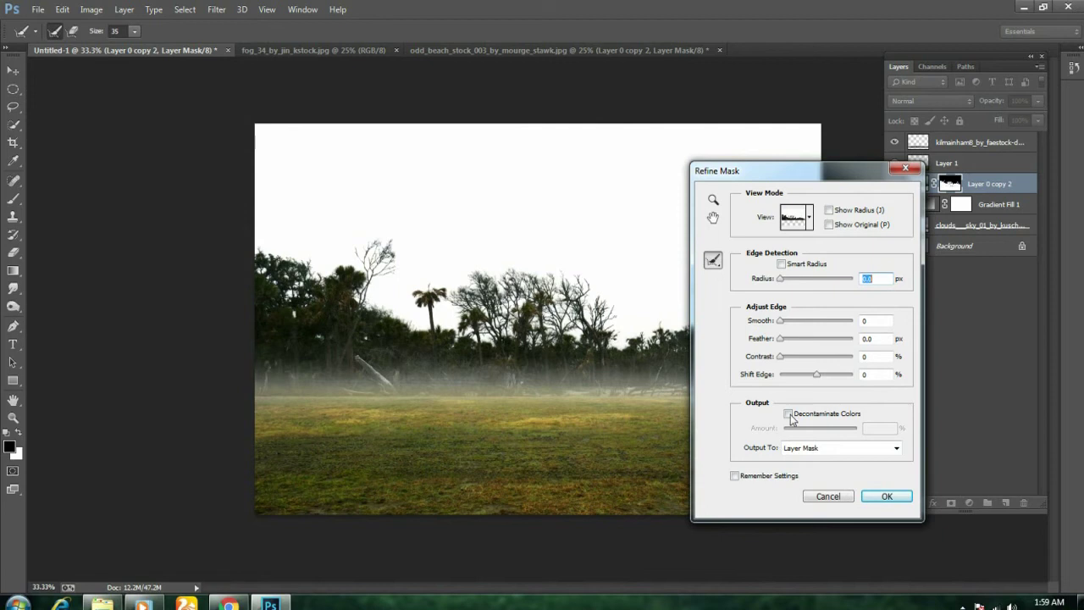
{"action": "left_click", "coordinate": [791, 414]}
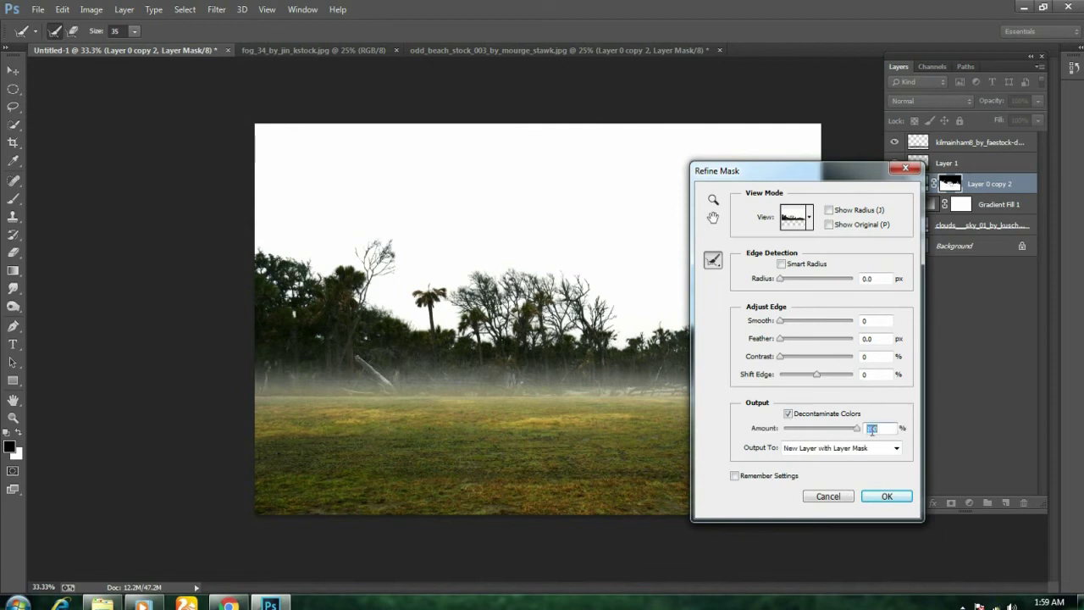
{"action": "key", "text": "Return"}
- Toggle the old tree layer to compare, then delete Layer 0 copy 2
{"action": "left_click", "coordinate": [896, 205]}
{"action": "left_click", "coordinate": [895, 206]}
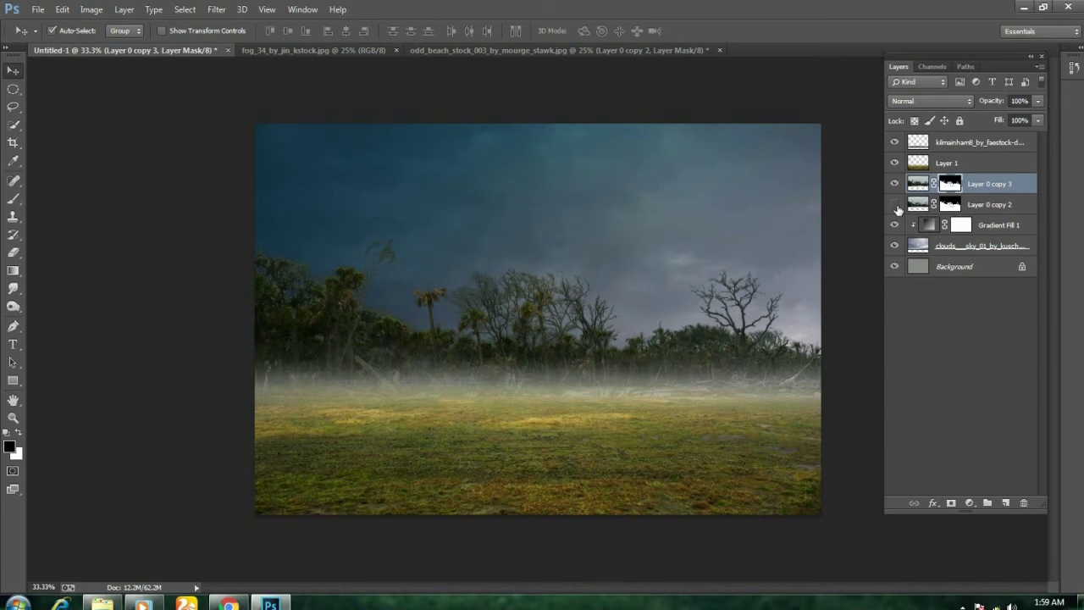
{"action": "left_click", "coordinate": [895, 184]}
{"action": "left_click", "coordinate": [994, 206]}
{"action": "left_click_drag", "start_coordinate": [995, 209], "coordinate": [1023, 502]}
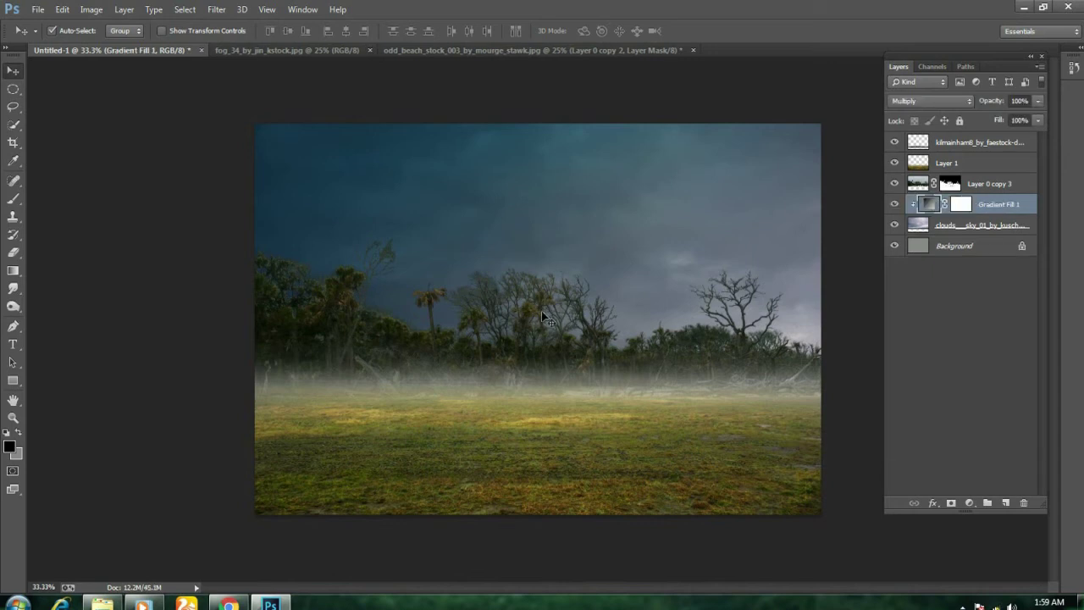
- Scale Layer 0 copy 3 to about 88% and align the trees with the canvas left edge
{"action": "key", "text": "alt+bracketright"}
{"action": "key", "text": "ctrl+minus"}
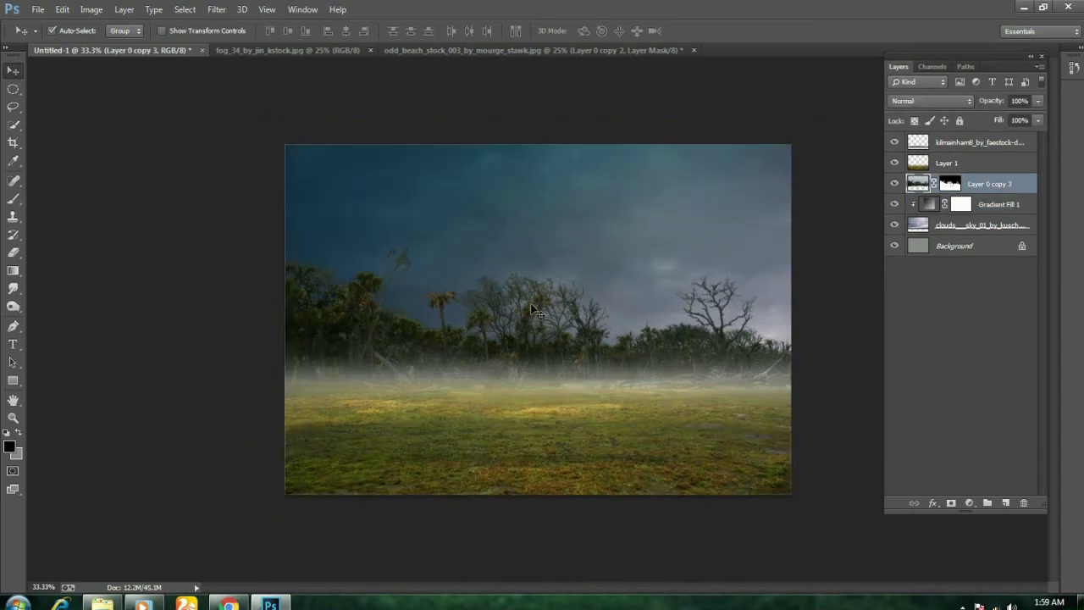
{"action": "key", "text": "ctrl+minus"}
{"action": "key", "text": "ctrl+t"}
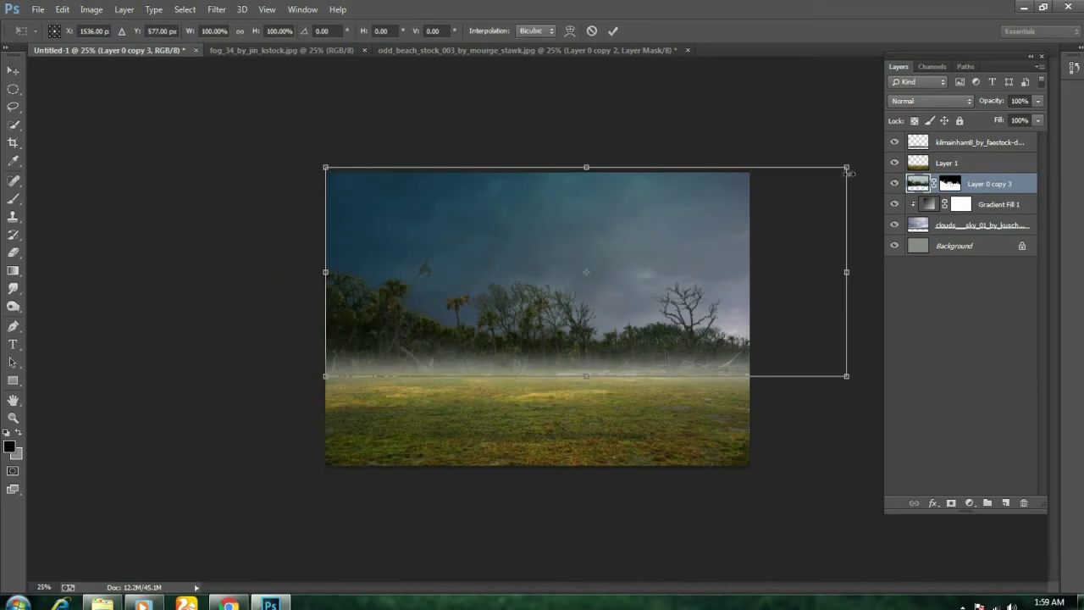
{"action": "mouse_move", "coordinate": [848, 168]}
{"action": "left_mouse_down"}
{"action": "mouse_move", "coordinate": [763, 216]}
{"action": "mouse_move", "coordinate": [781, 195]}
{"action": "left_mouse_up"}
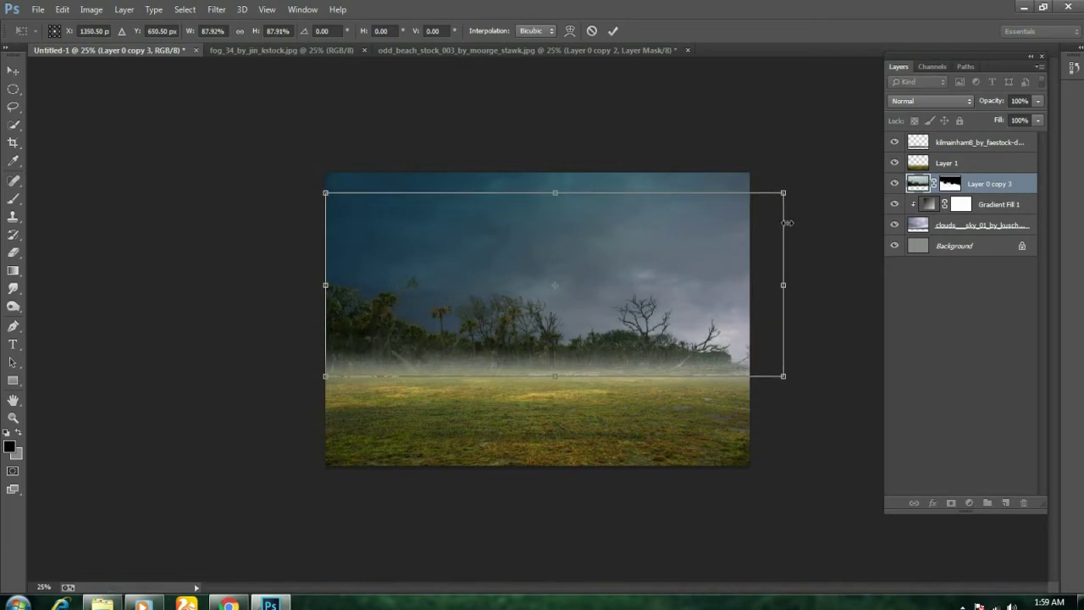
{"action": "left_click", "coordinate": [613, 31]}
{"action": "left_click_drag", "start_coordinate": [528, 323], "coordinate": [513, 324]}
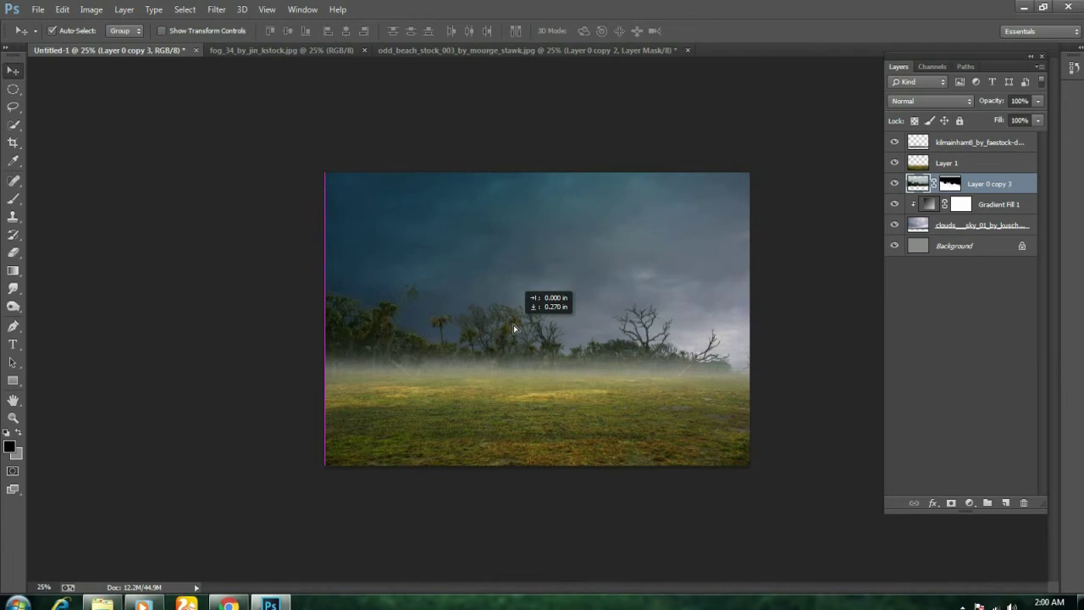
- Apply the tree layer's mask permanently to Layer 0 copy 3
{"action": "left_click", "coordinate": [671, 124]}
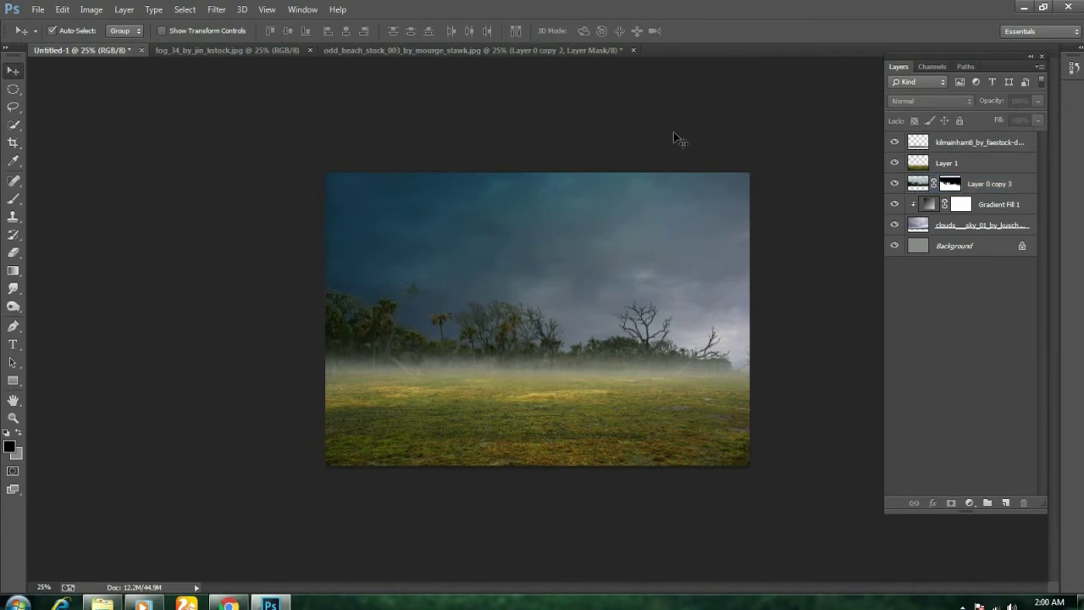
{"action": "key", "text": "ctrl+plus"}
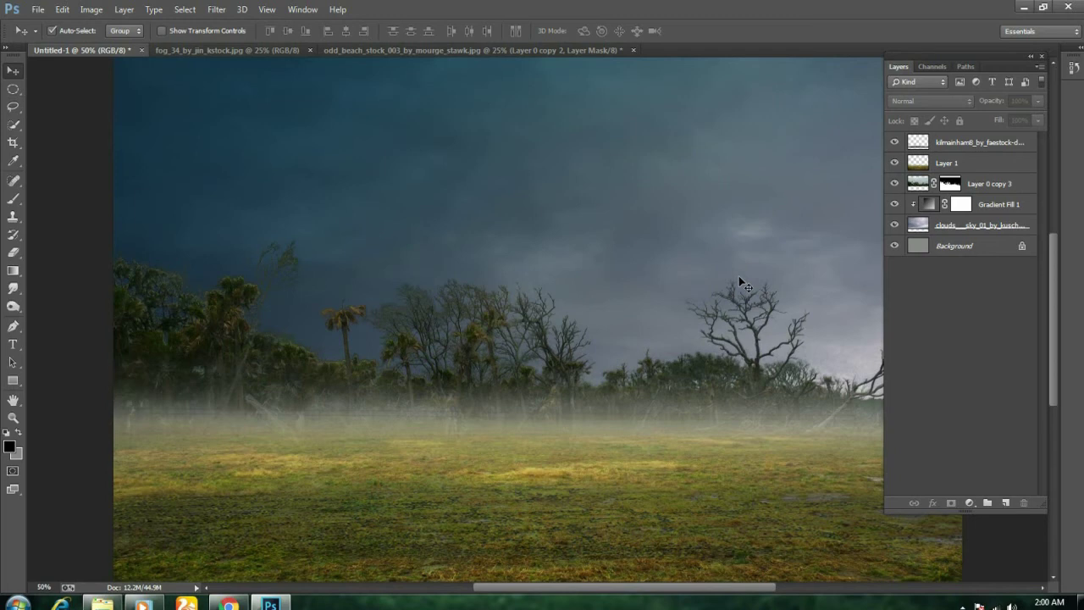
{"action": "key", "text": "ctrl+minus"}
{"action": "left_click", "coordinate": [950, 184]}
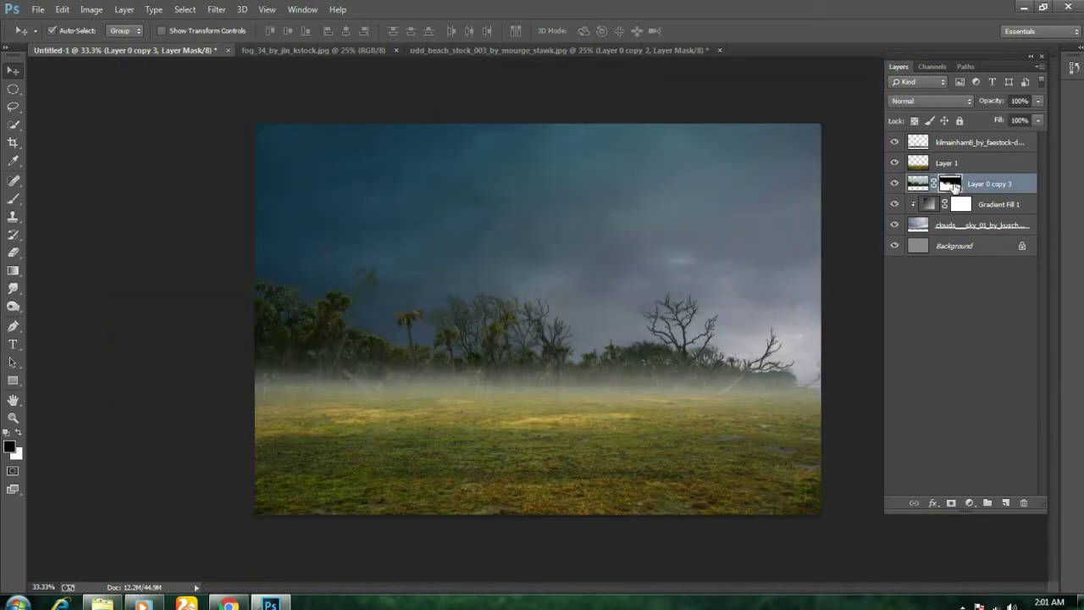
{"action": "right_click", "coordinate": [952, 185]}
{"action": "left_click", "coordinate": [939, 229]}
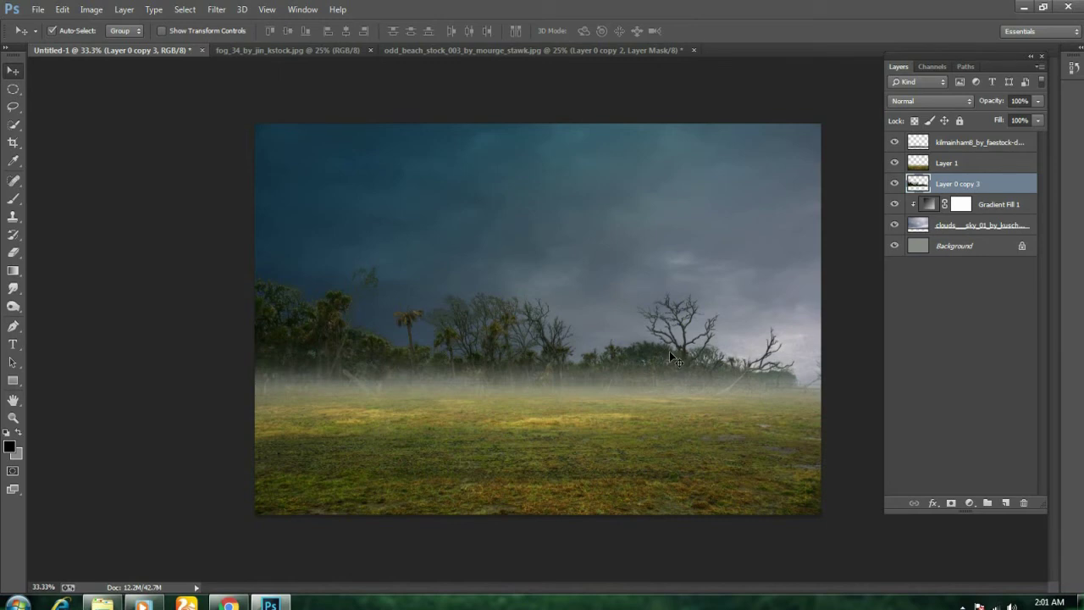
- Enlarge the tree line to about 104.6% to fill the scene width
{"action": "key", "text": "ctrl+t"}
{"action": "left_click_drag", "start_coordinate": [868, 160], "coordinate": [895, 147]}
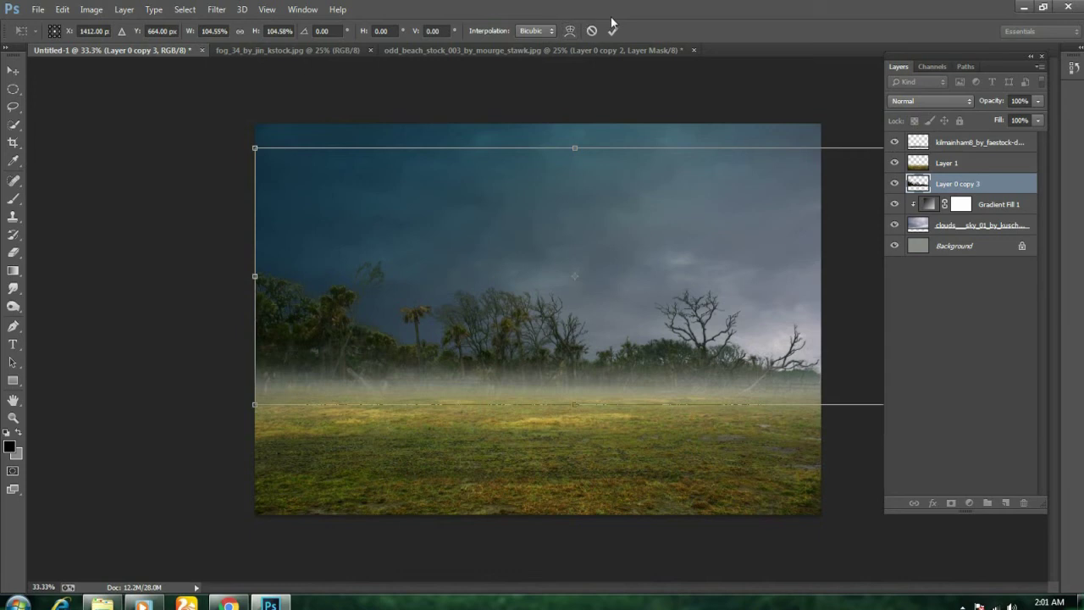
{"action": "left_click", "coordinate": [613, 30]}
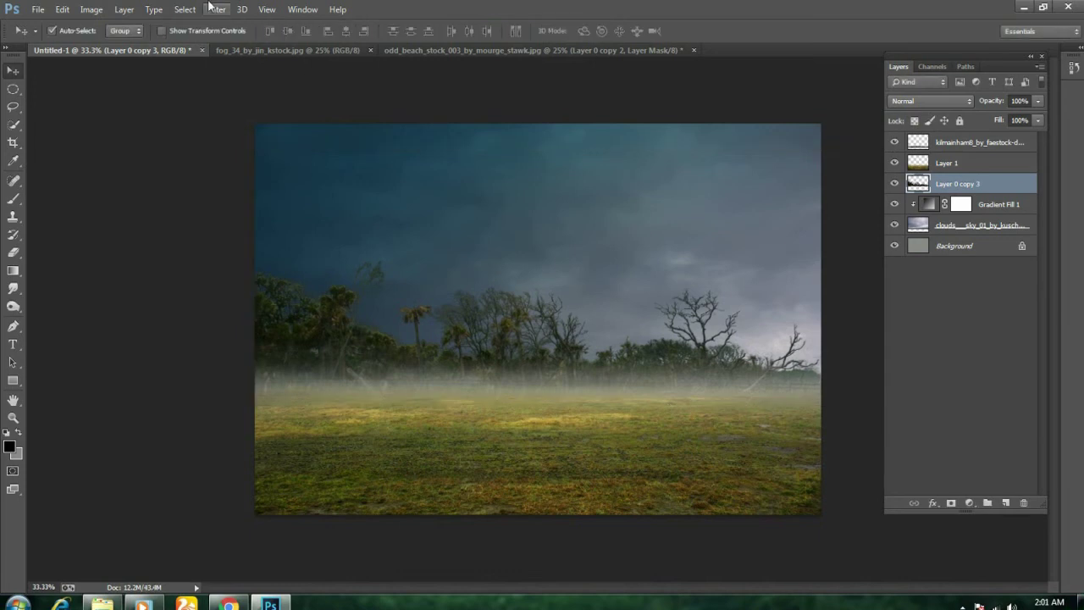
- Blur the Layer 0 copy 3 tree line with a 5-pixel Gaussian Blur
{"action": "left_click", "coordinate": [217, 9]}
{"action": "left_click", "coordinate": [436, 254]}
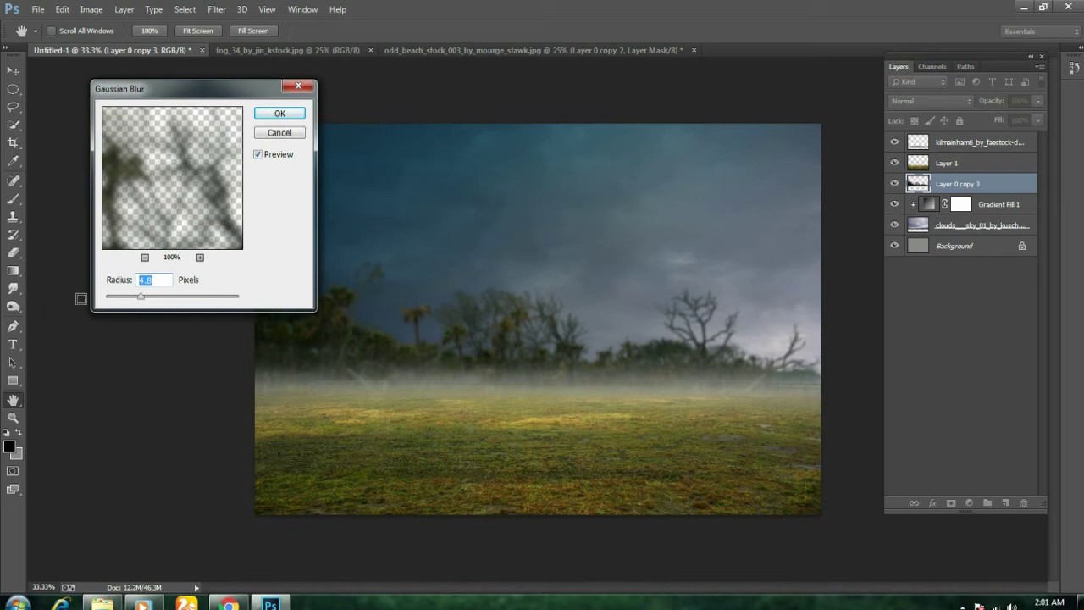
{"action": "type", "text": "5"}
{"action": "left_click", "coordinate": [279, 115]}
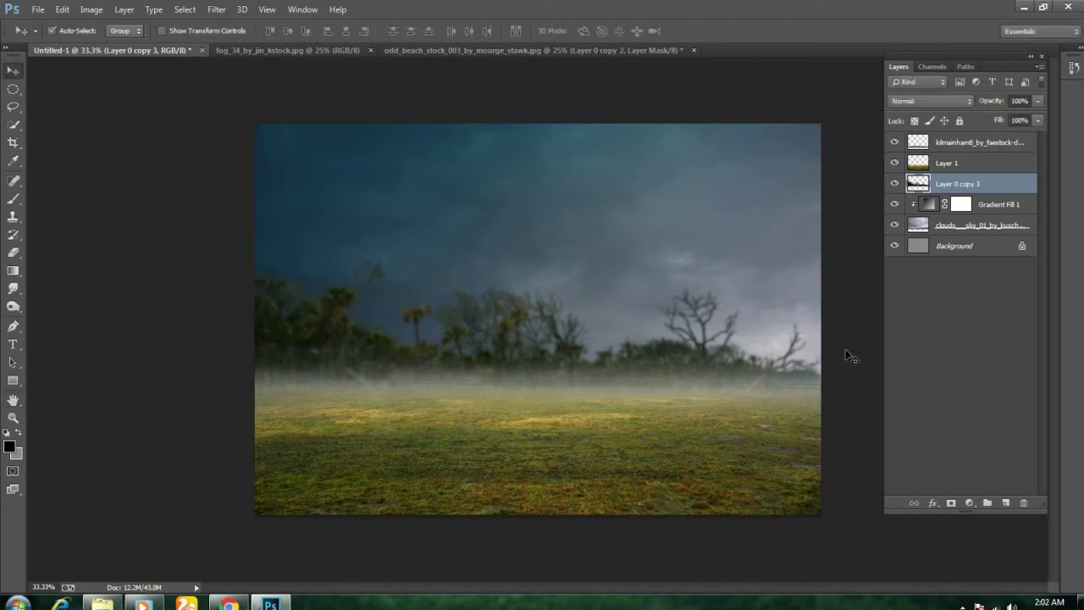
- Add a Hue/Saturation layer clipped to the trees with Lightness about +7
{"action": "left_click", "coordinate": [970, 504]}
{"action": "left_click", "coordinate": [987, 336]}
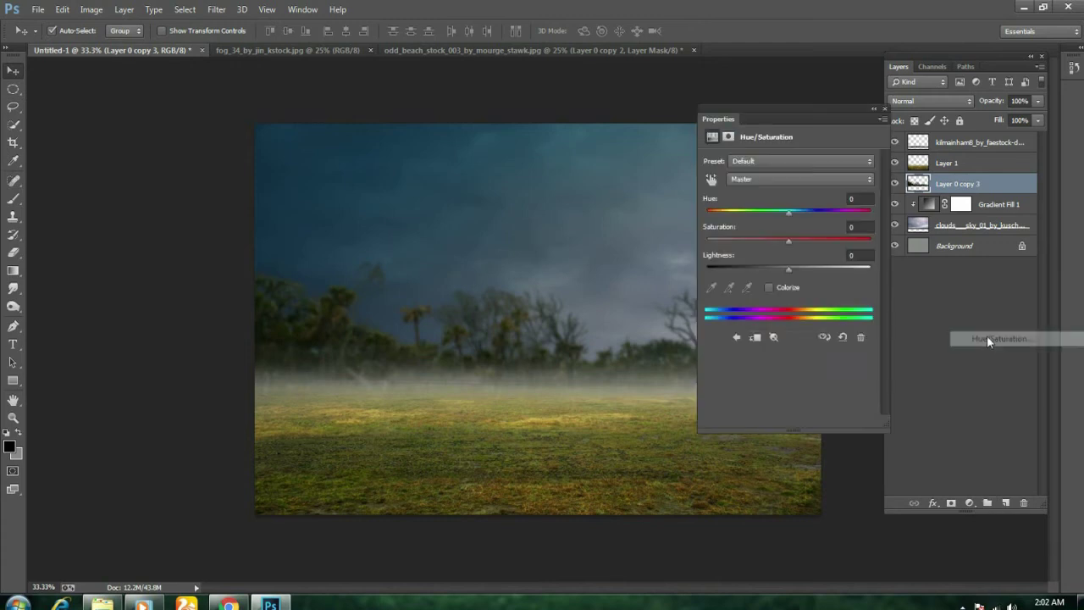
{"action": "left_click", "coordinate": [790, 271]}
{"action": "left_click_drag", "start_coordinate": [791, 269], "coordinate": [802, 269]}
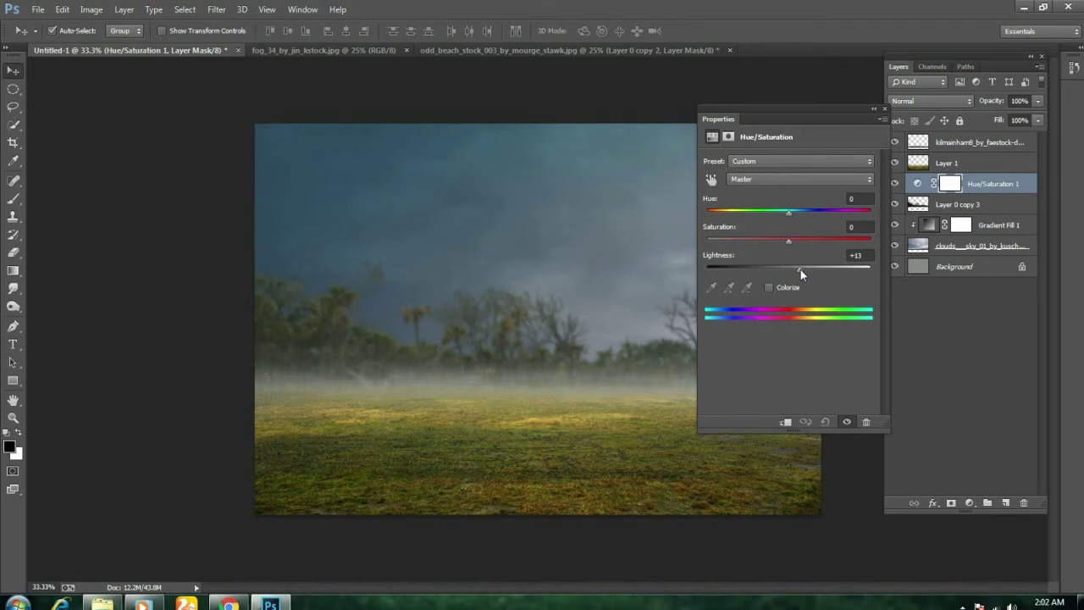
{"action": "left_click", "coordinate": [786, 421]}
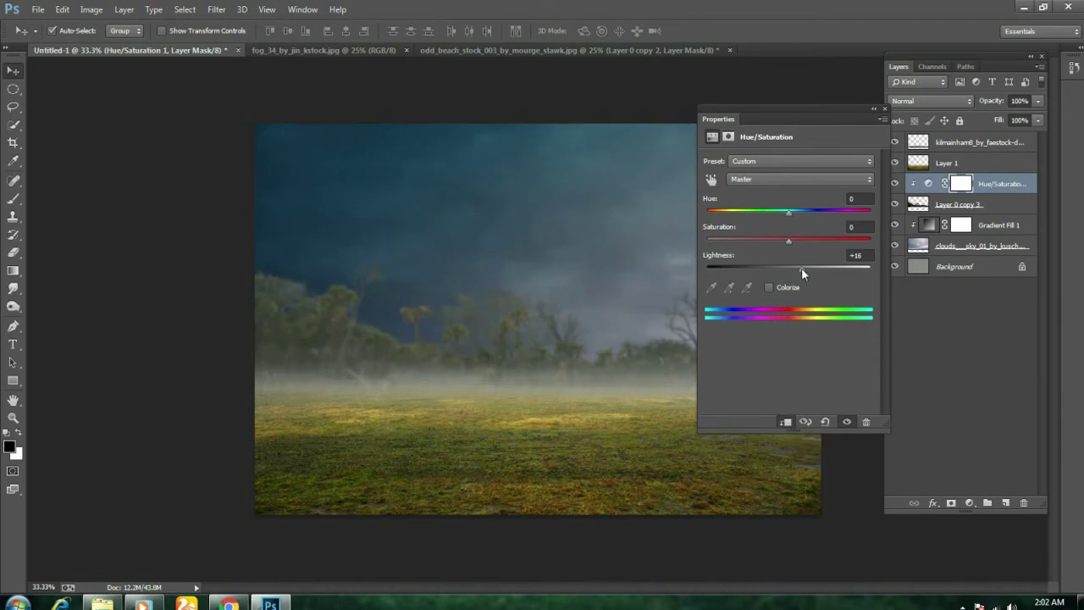
{"action": "left_click_drag", "start_coordinate": [800, 269], "coordinate": [802, 271]}
{"action": "left_click", "coordinate": [885, 109]}
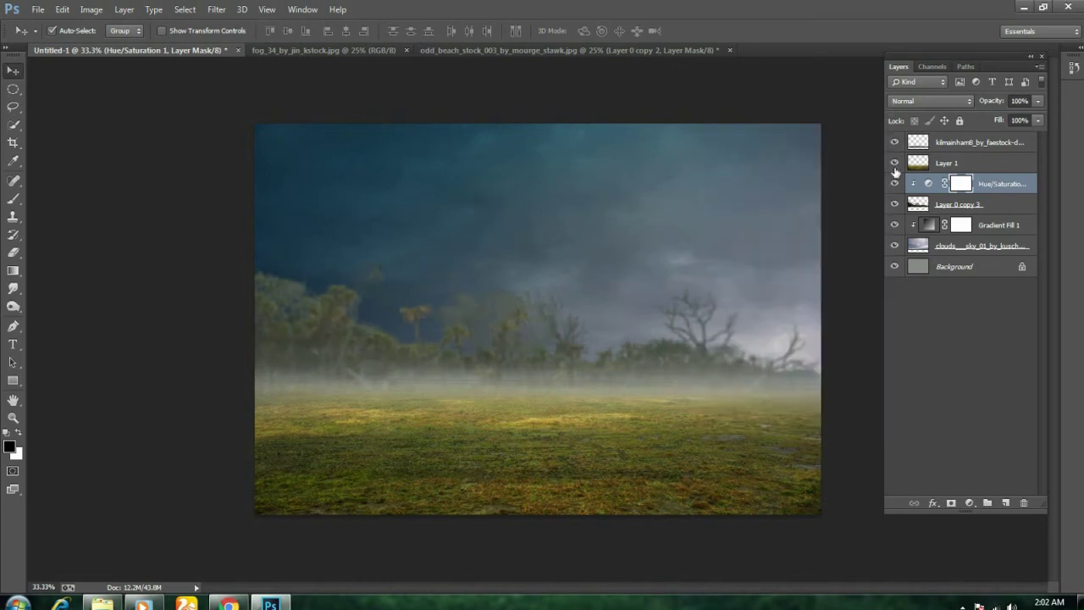
{"action": "left_click", "coordinate": [895, 184]}
- Draw a horizontal gradient on the adjustment mask so the left trees stay darker
{"action": "left_click", "coordinate": [14, 271]}
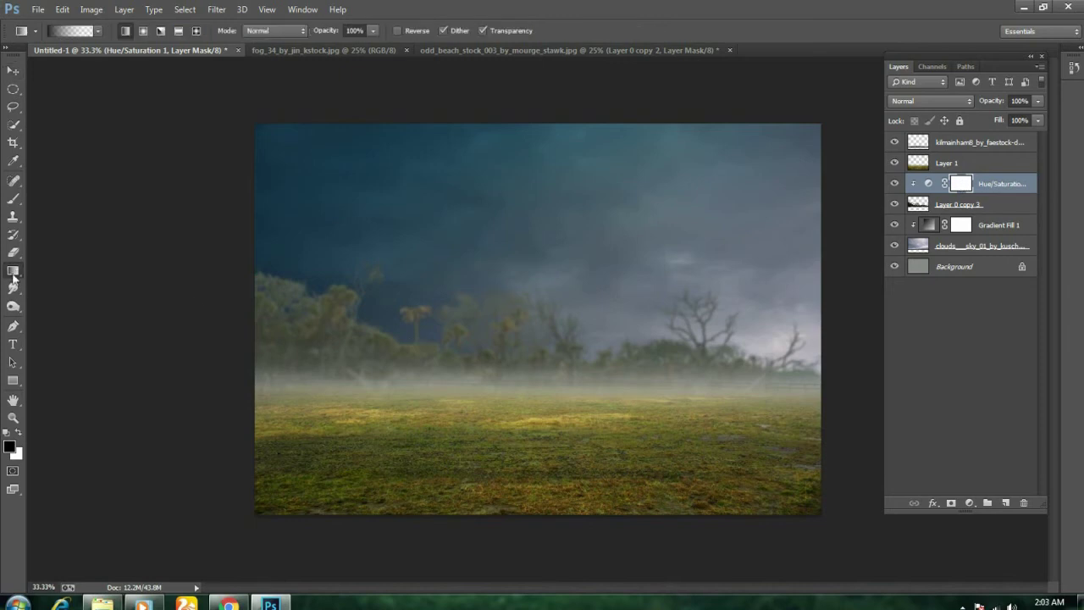
{"action": "left_click_drag", "start_coordinate": [261, 386], "coordinate": [741, 391]}
{"action": "left_click_drag", "start_coordinate": [822, 382], "coordinate": [821, 382]}
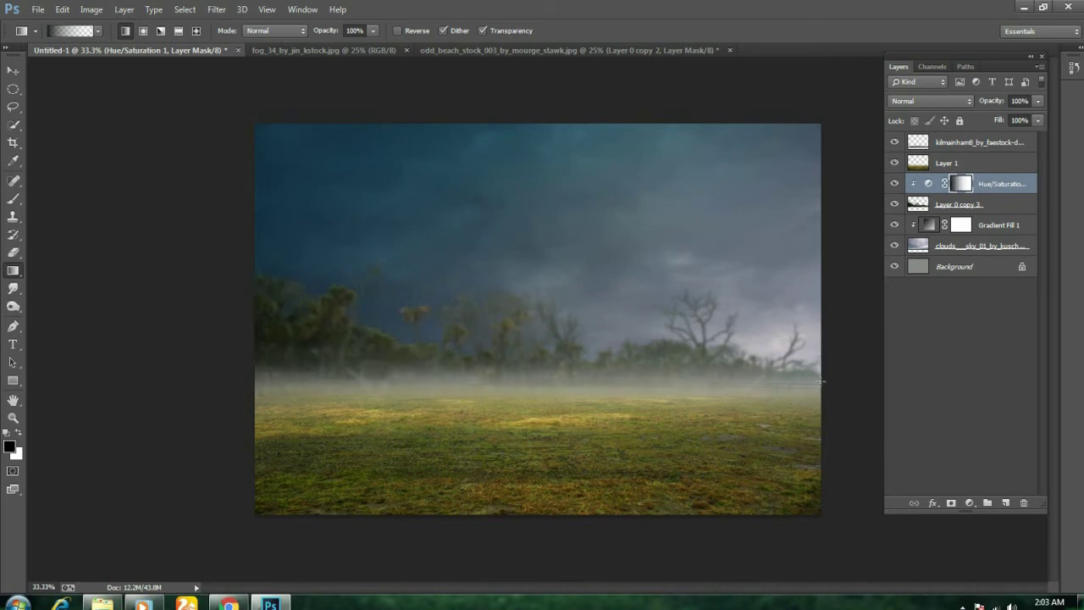
{"action": "left_click", "coordinate": [894, 184]}
{"action": "left_click", "coordinate": [894, 184]}
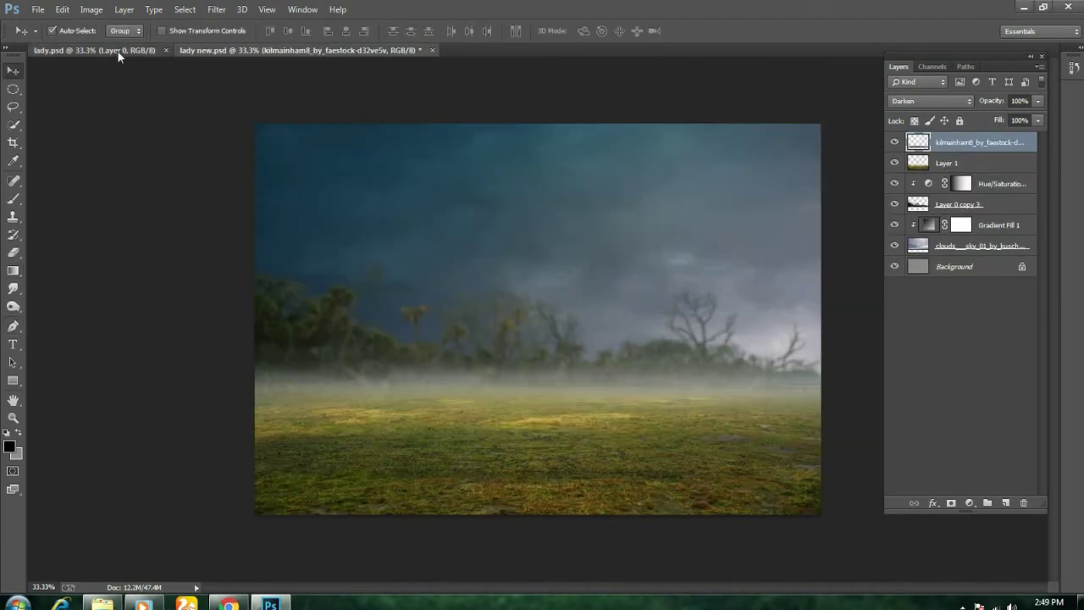
- Bring the lady.psd cut-out into the scene, scaled about 113% and placed on the grass
{"action": "left_click", "coordinate": [118, 50]}
{"action": "mouse_move", "coordinate": [523, 366]}
{"action": "left_mouse_down"}
{"action": "mouse_move", "coordinate": [495, 395]}
{"action": "mouse_move", "coordinate": [542, 424]}
{"action": "left_mouse_up"}
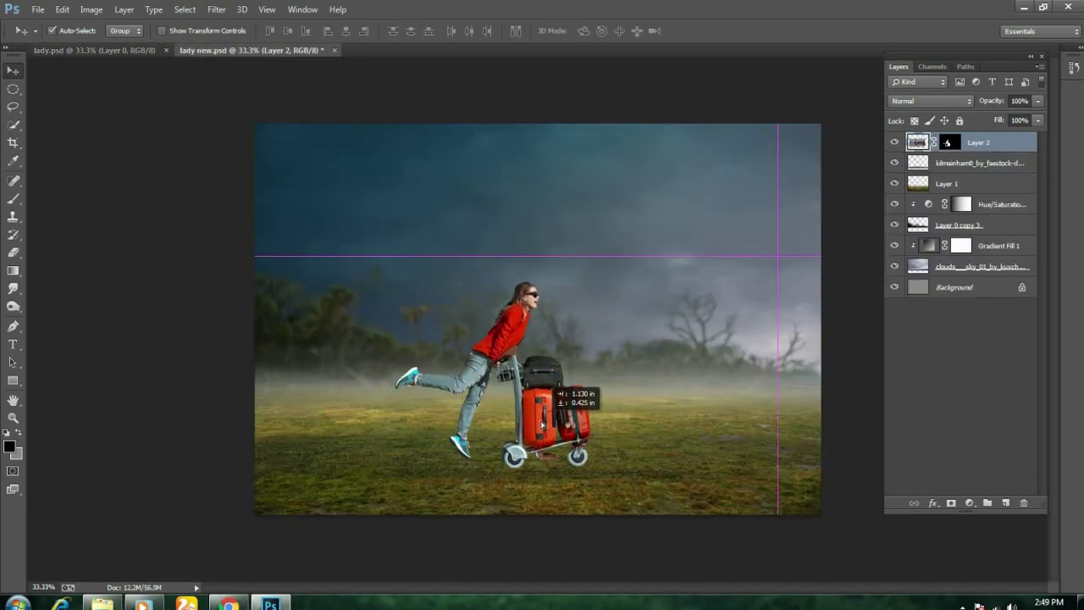
{"action": "key", "text": "ctrl+t"}
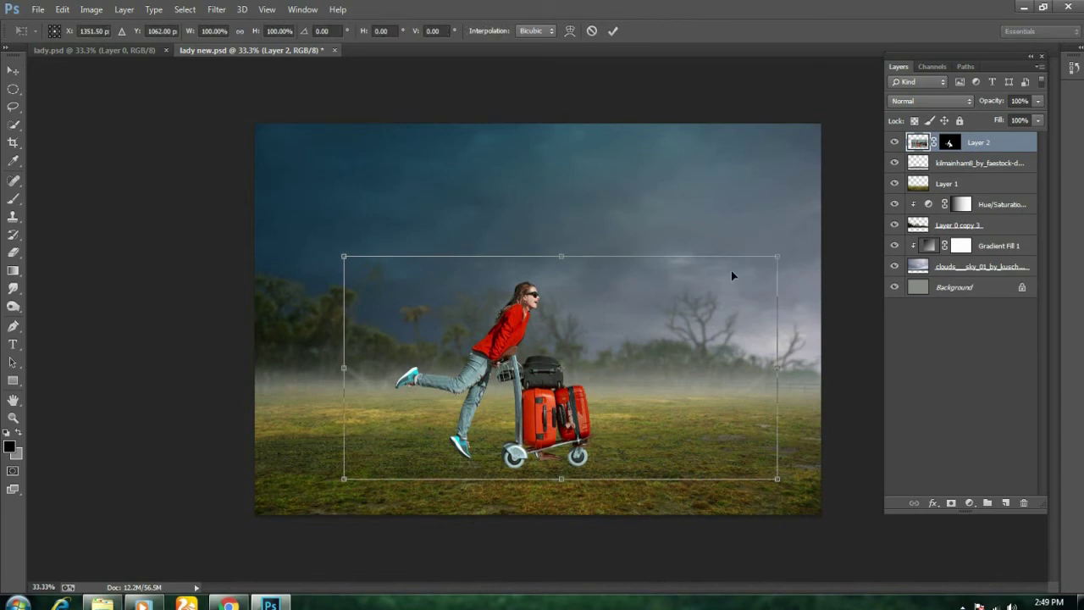
{"action": "left_click_drag", "start_coordinate": [779, 256], "coordinate": [809, 240]}
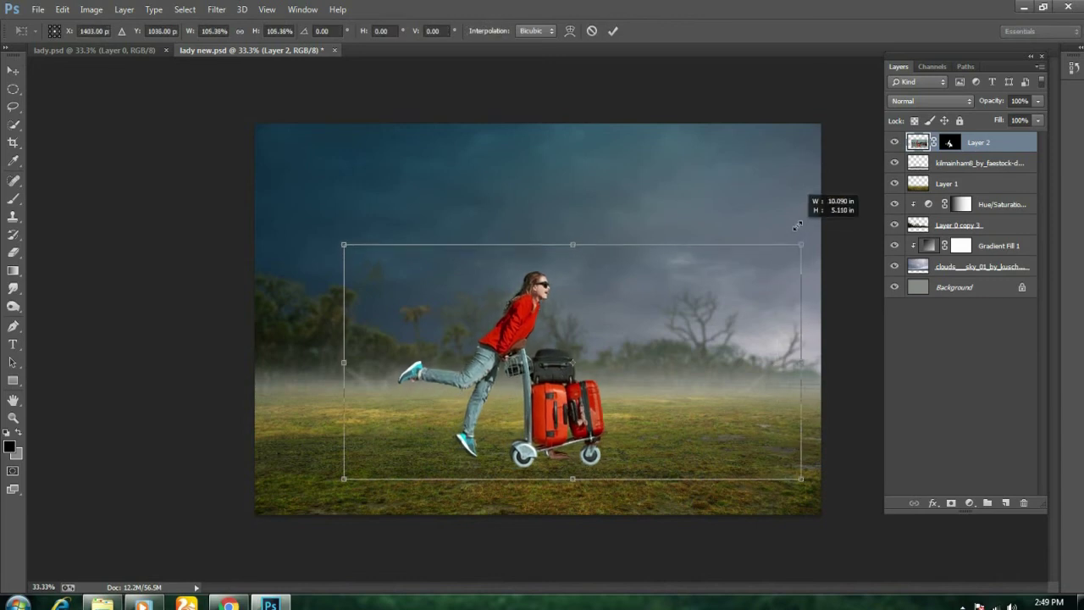
{"action": "left_click_drag", "start_coordinate": [559, 409], "coordinate": [538, 410]}
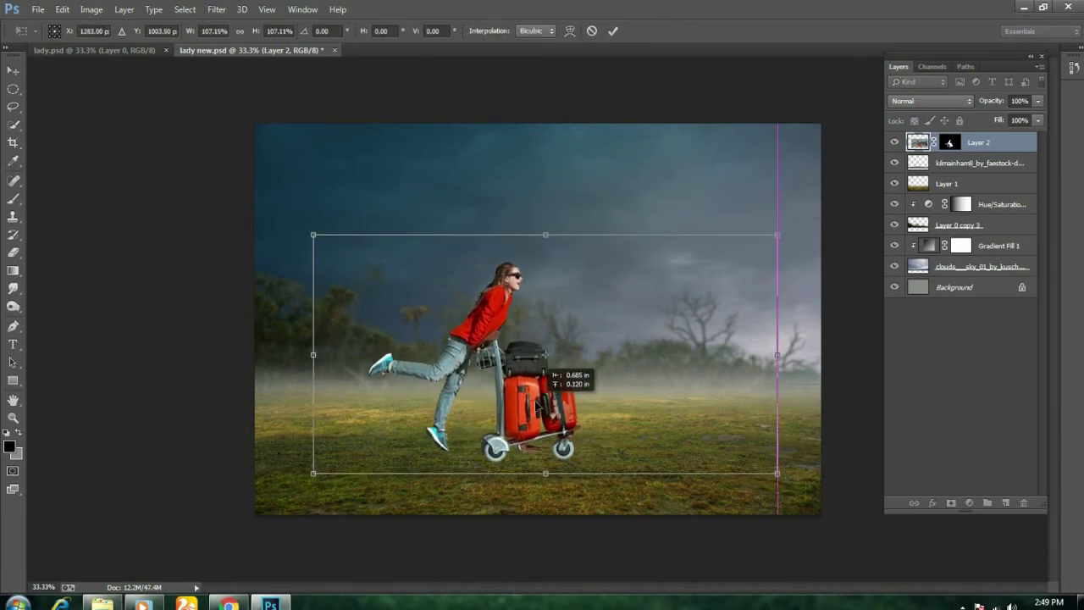
{"action": "left_click_drag", "start_coordinate": [538, 410], "coordinate": [540, 415]}
{"action": "left_click_drag", "start_coordinate": [314, 246], "coordinate": [285, 230]}
{"action": "left_click_drag", "start_coordinate": [433, 374], "coordinate": [463, 376]}
{"action": "left_click", "coordinate": [617, 30]}
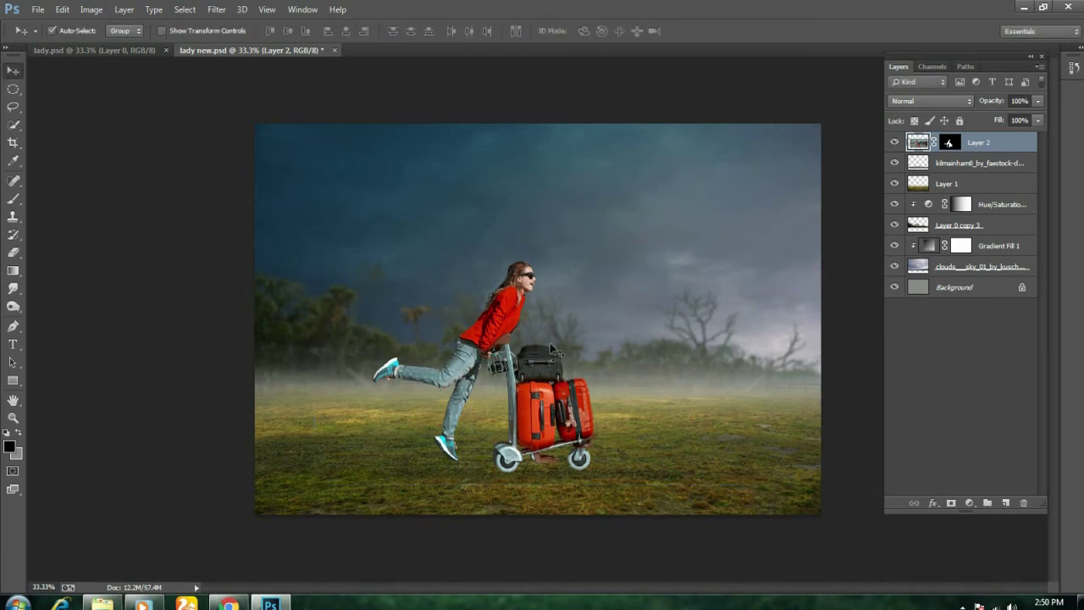
{"action": "key", "text": "ctrl+plus"}
{"action": "key", "text": "ctrl+plus"}
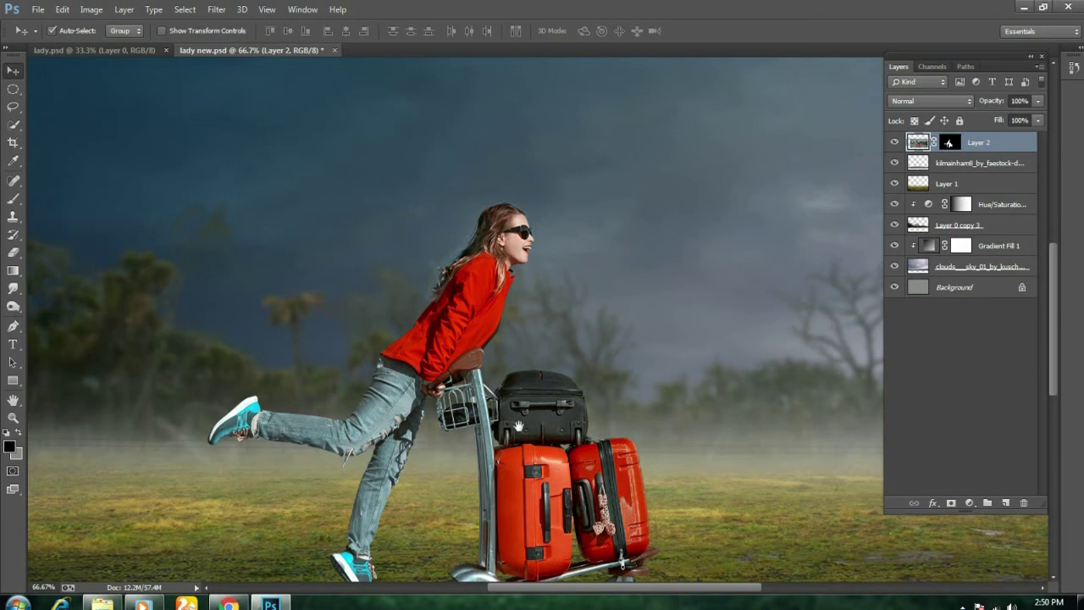
- Apply the woman layer's mask permanently to Layer 2
{"action": "left_click_drag", "start_coordinate": [520, 426], "coordinate": [526, 367]}
{"action": "left_click_drag", "start_coordinate": [555, 310], "coordinate": [547, 334]}
{"action": "left_click", "coordinate": [950, 144]}
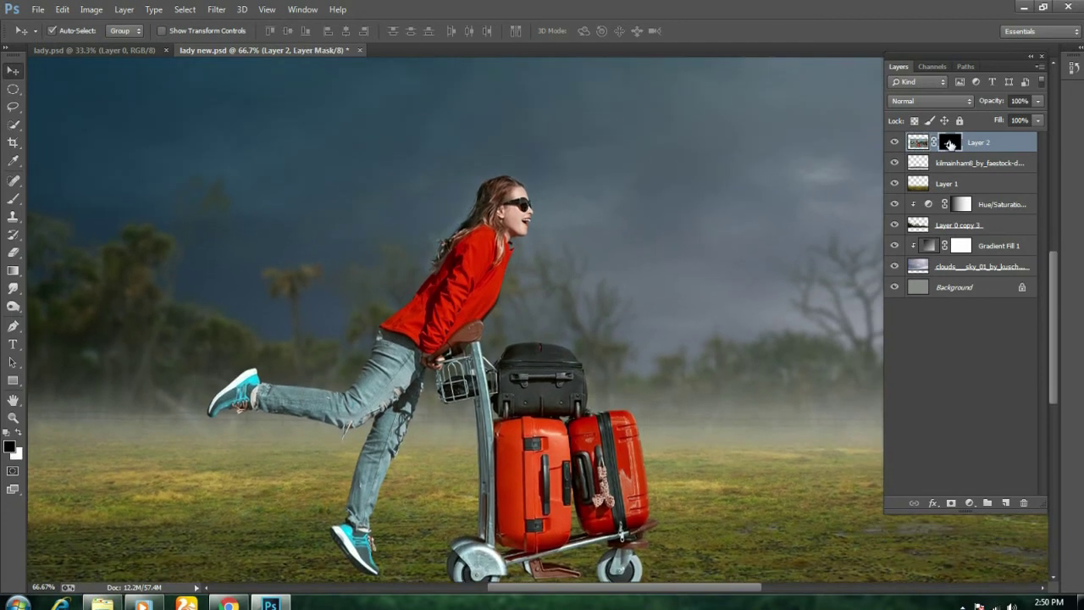
{"action": "right_click", "coordinate": [950, 144]}
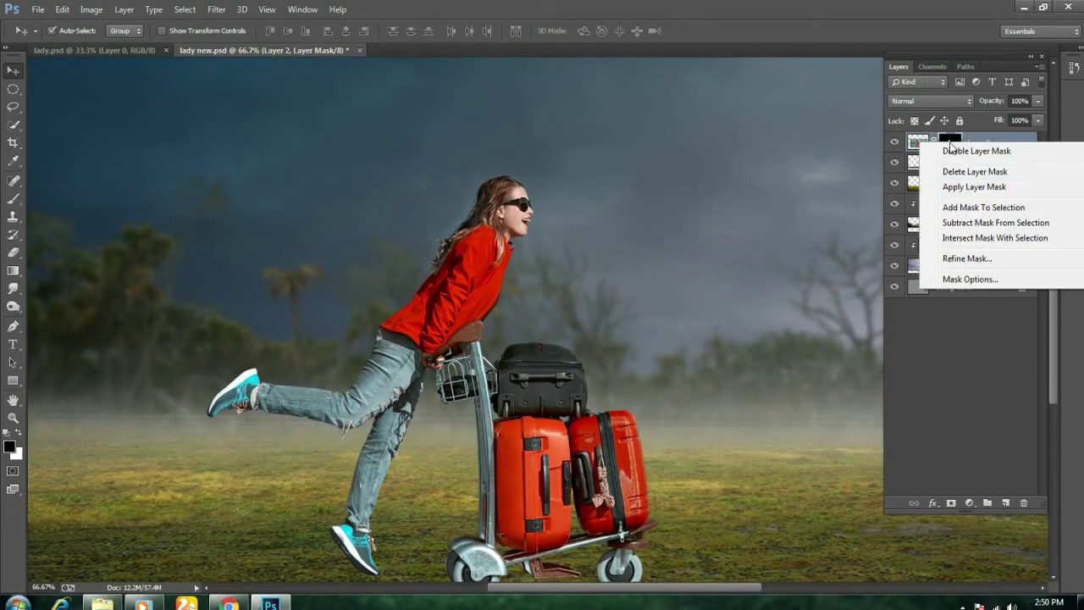
{"action": "left_click", "coordinate": [965, 191]}
{"action": "scroll", "coordinate": [505, 260], "scroll_direction": "up", "scroll_amount": 3}
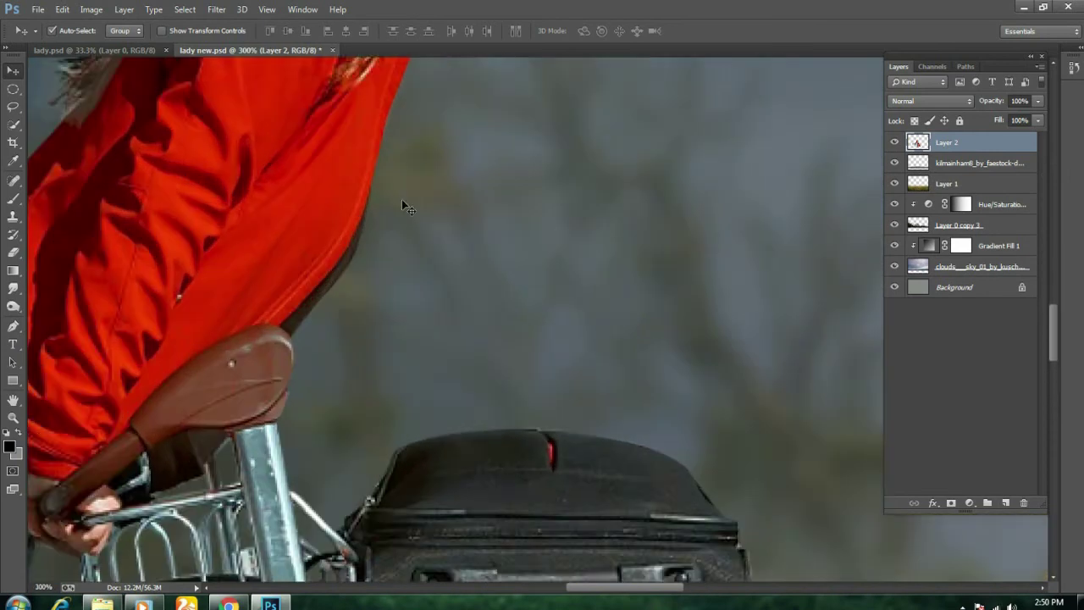
{"action": "scroll", "coordinate": [397, 314], "scroll_direction": "up", "scroll_amount": 2}
{"action": "scroll", "coordinate": [489, 405], "scroll_direction": "up", "scroll_amount": 4}
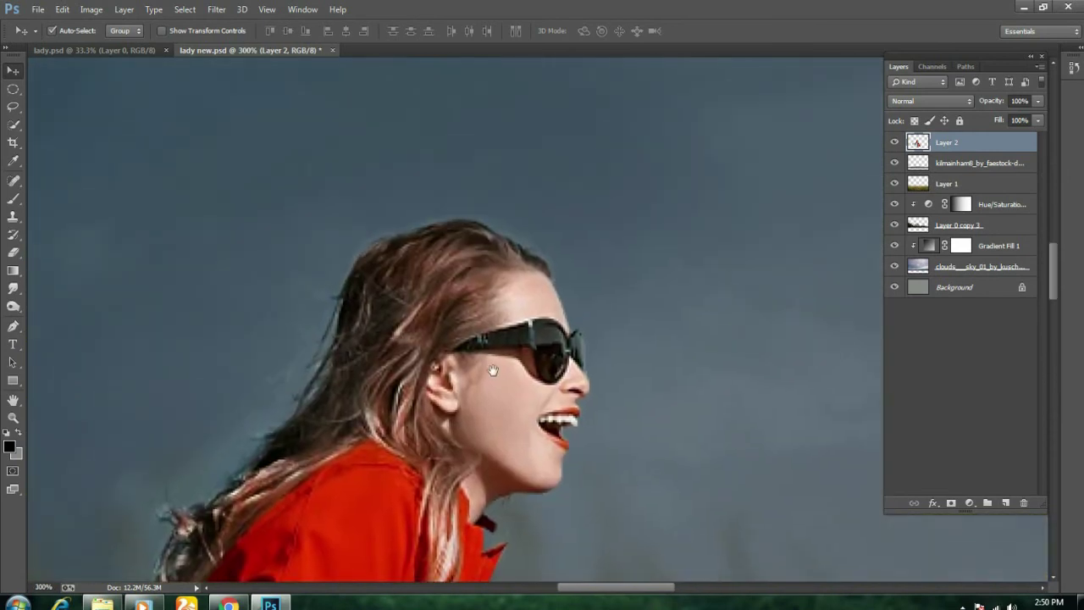
{"action": "scroll", "coordinate": [500, 315], "scroll_direction": "up", "scroll_amount": 1}
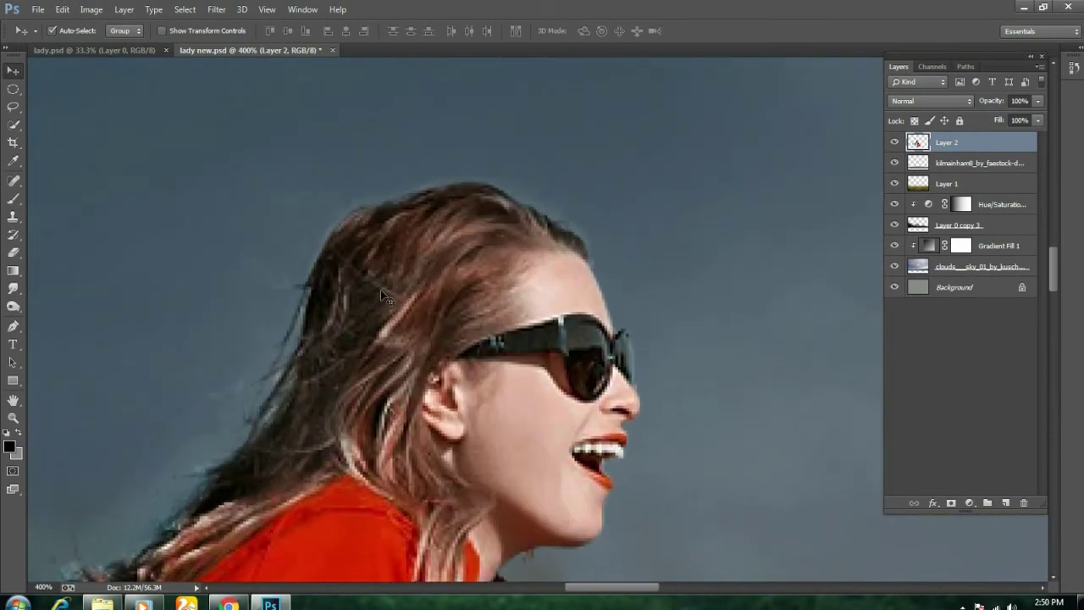
- Erase the light haze and stray strands along the hair edge with a small eraser
{"action": "left_click", "coordinate": [13, 252]}
{"action": "key", "text": "bracketleft"}
{"action": "key", "text": "bracketleft"}
{"action": "key", "text": "bracketleft"}
{"action": "key", "text": "bracketleft"}
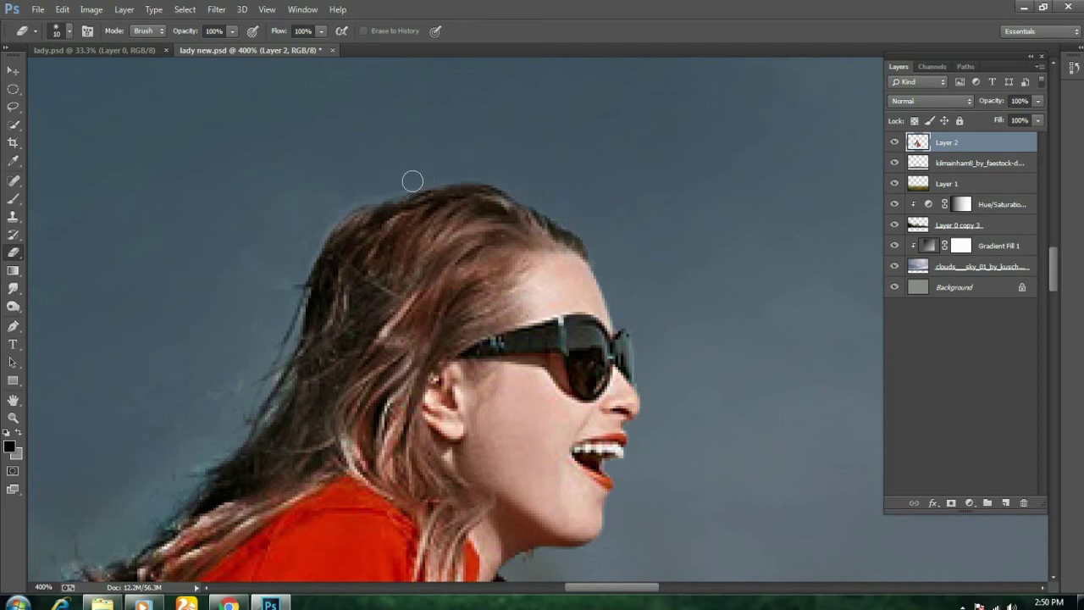
{"action": "left_click_drag", "start_coordinate": [401, 203], "coordinate": [470, 182]}
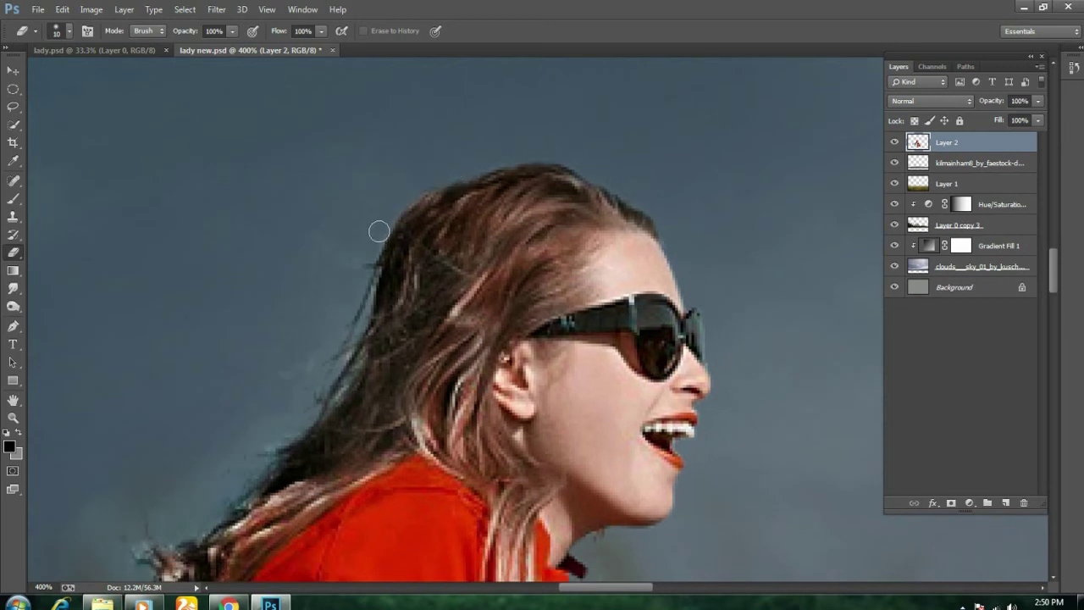
{"action": "left_click_drag", "start_coordinate": [327, 257], "coordinate": [409, 233]}
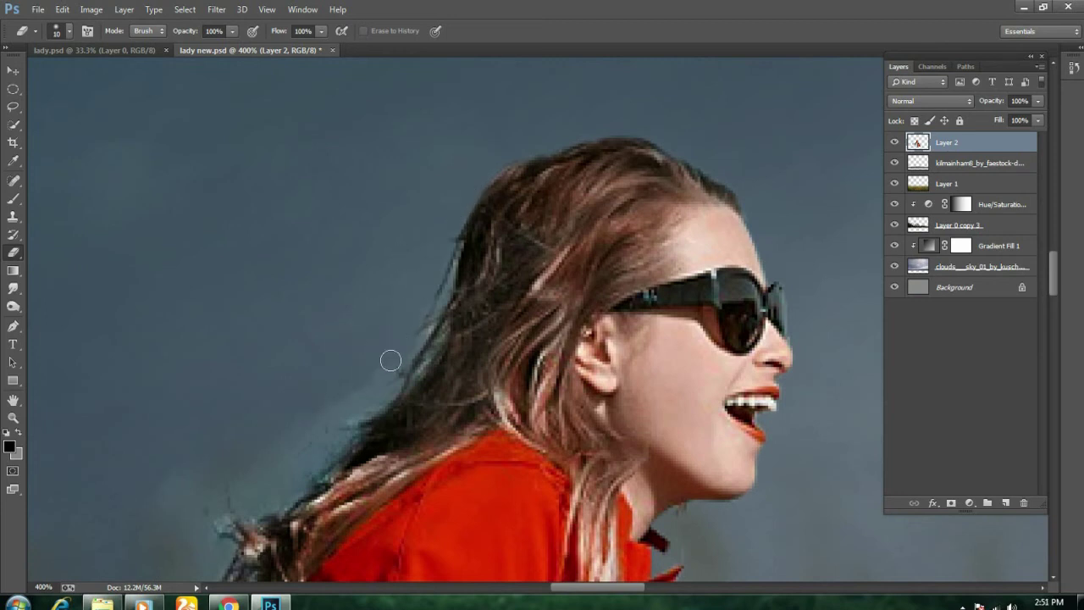
{"action": "left_click_drag", "start_coordinate": [325, 426], "coordinate": [427, 274]}
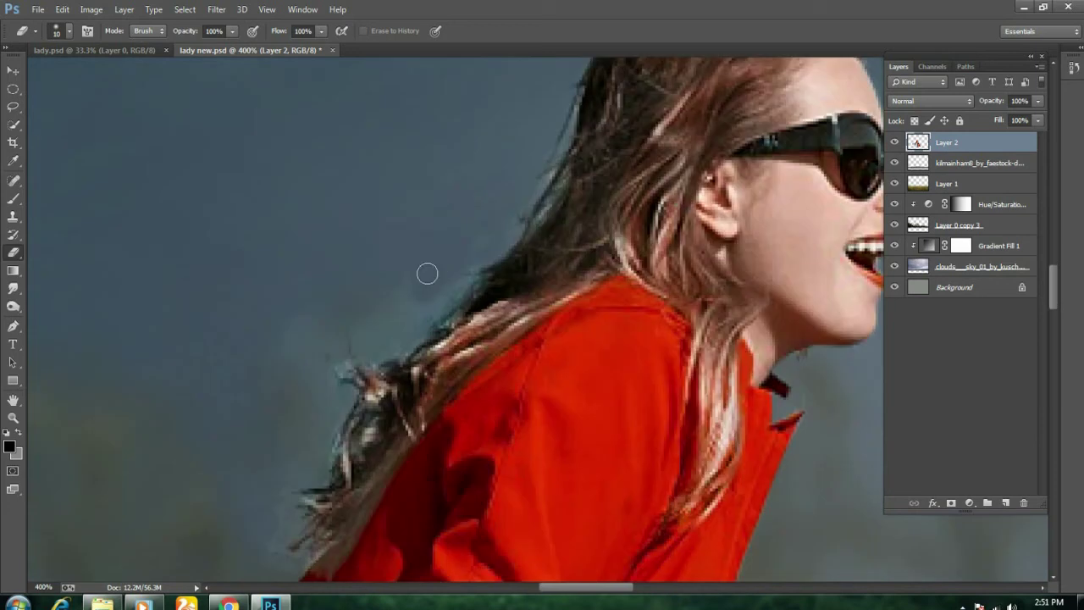
{"action": "left_click_drag", "start_coordinate": [349, 343], "coordinate": [392, 305]}
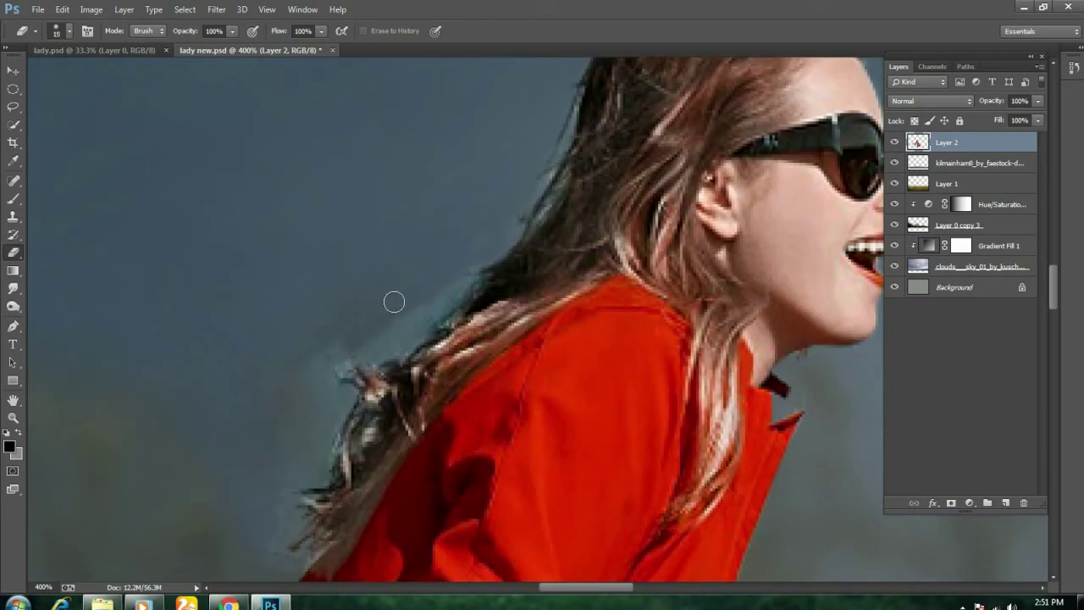
{"action": "key", "text": "bracketright"}
{"action": "mouse_move", "coordinate": [419, 299]}
{"action": "left_mouse_down"}
{"action": "mouse_move", "coordinate": [305, 368]}
{"action": "mouse_move", "coordinate": [327, 404]}
{"action": "left_mouse_up"}
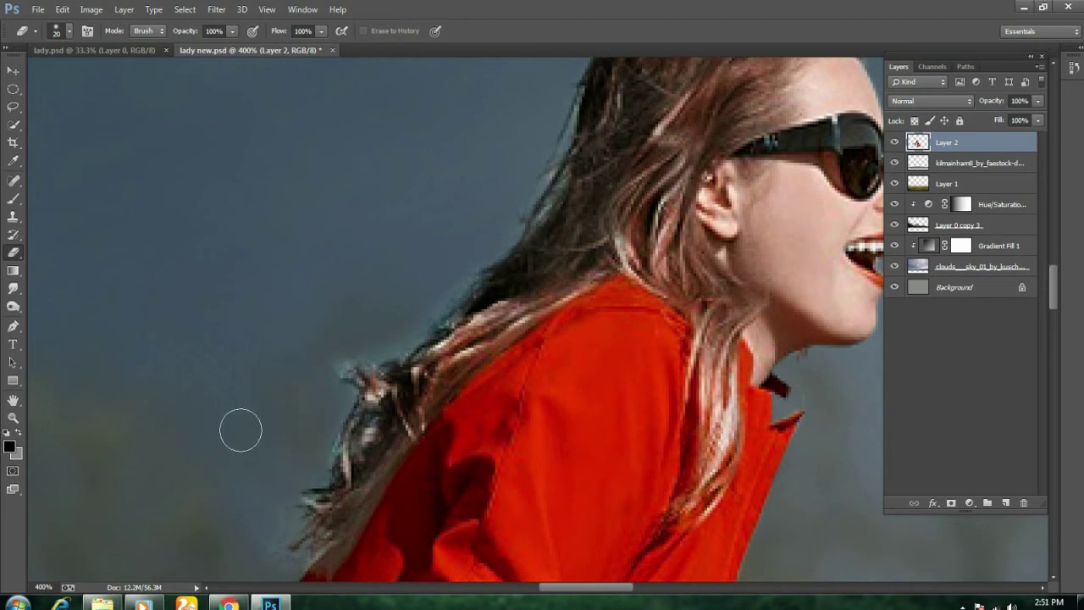
{"action": "mouse_move", "coordinate": [397, 314]}
{"action": "left_mouse_down"}
{"action": "mouse_move", "coordinate": [375, 339]}
{"action": "mouse_move", "coordinate": [494, 230]}
{"action": "mouse_move", "coordinate": [394, 322]}
{"action": "mouse_move", "coordinate": [416, 311]}
{"action": "mouse_move", "coordinate": [421, 249]}
{"action": "left_mouse_up"}
{"action": "left_click_drag", "start_coordinate": [354, 367], "coordinate": [315, 458]}
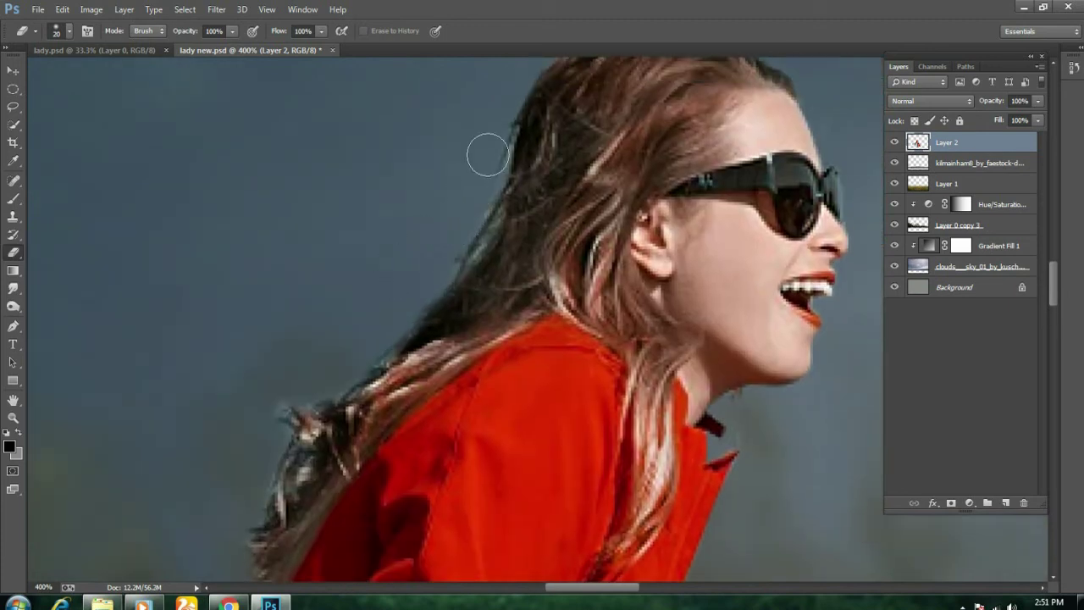
- Zoom out to review the body, then return to the woman's face
{"action": "mouse_move", "coordinate": [331, 314]}
{"action": "left_mouse_down"}
{"action": "mouse_move", "coordinate": [391, 224]}
{"action": "mouse_move", "coordinate": [475, 155]}
{"action": "mouse_move", "coordinate": [452, 153]}
{"action": "left_mouse_up"}
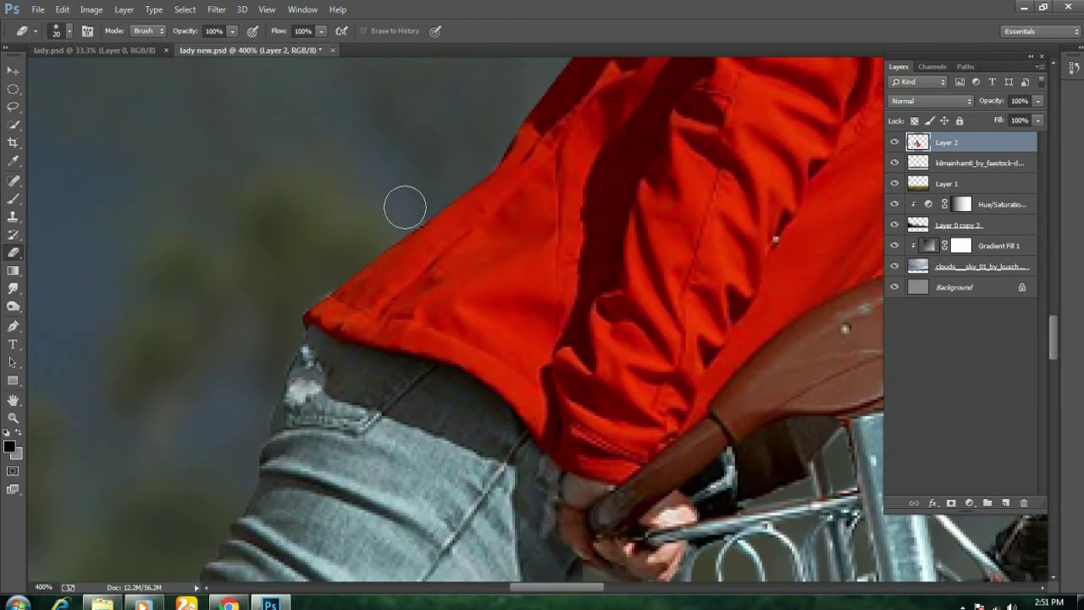
{"action": "key", "text": "ctrl+minus"}
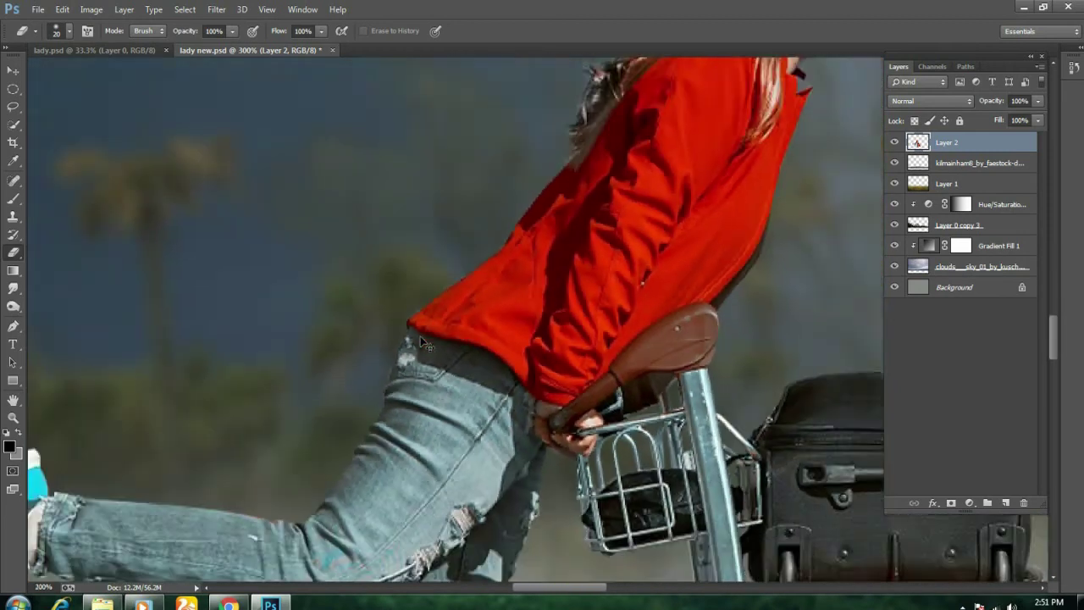
{"action": "key", "text": "ctrl+minus"}
{"action": "key", "text": "ctrl+minus"}
{"action": "key", "text": "ctrl+minus"}
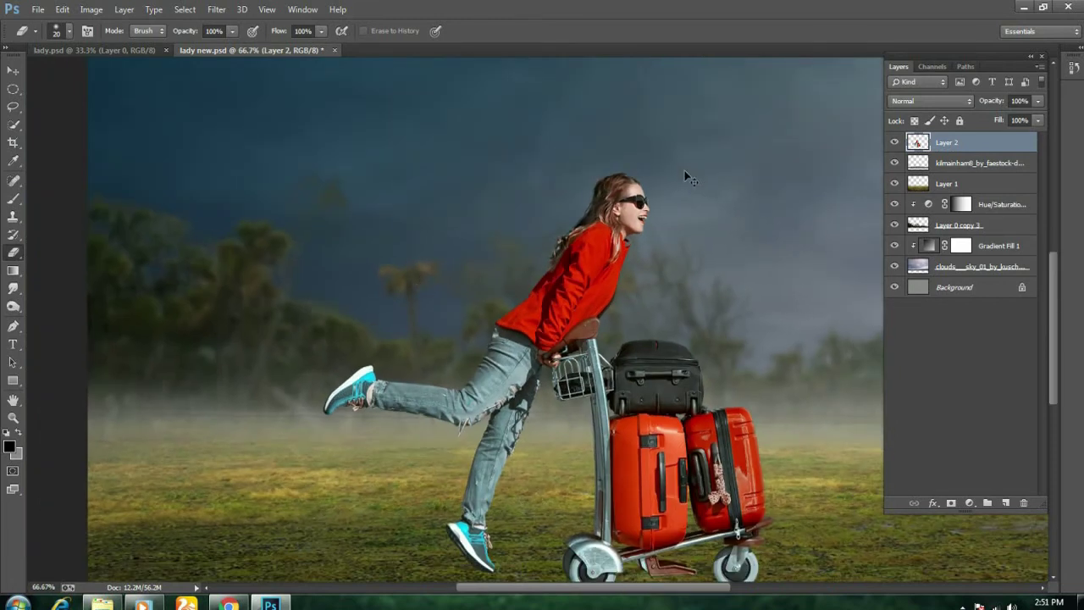
{"action": "key", "text": "ctrl+plus"}
{"action": "key", "text": "ctrl+plus"}
{"action": "key", "text": "ctrl+plus"}
{"action": "mouse_move", "coordinate": [678, 164]}
{"action": "left_mouse_down"}
{"action": "mouse_move", "coordinate": [474, 474]}
{"action": "mouse_move", "coordinate": [505, 444]}
{"action": "left_mouse_up"}
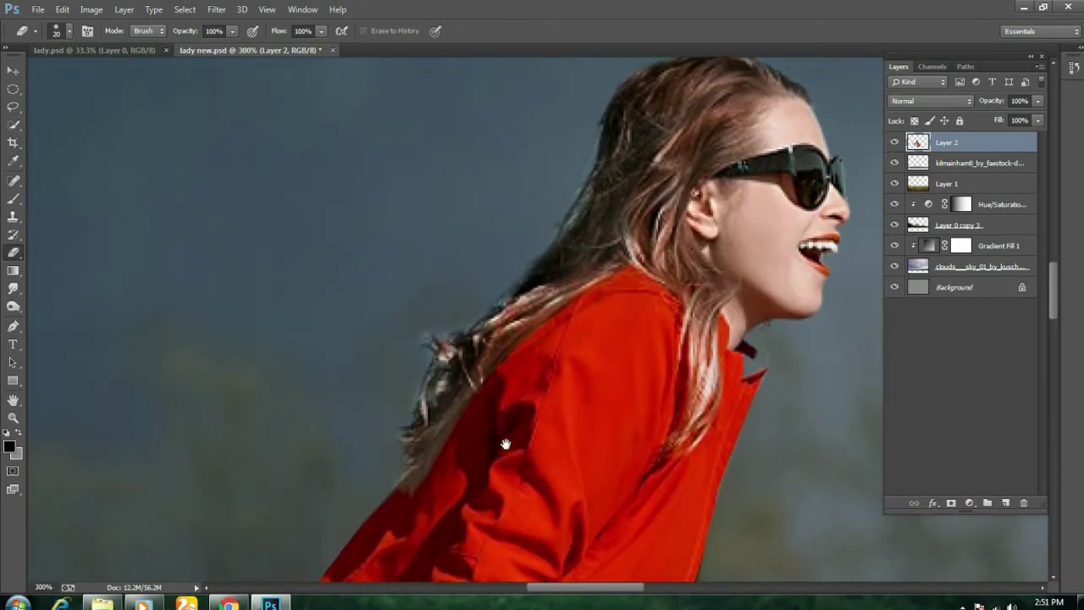
{"action": "key", "text": "ctrl+plus"}
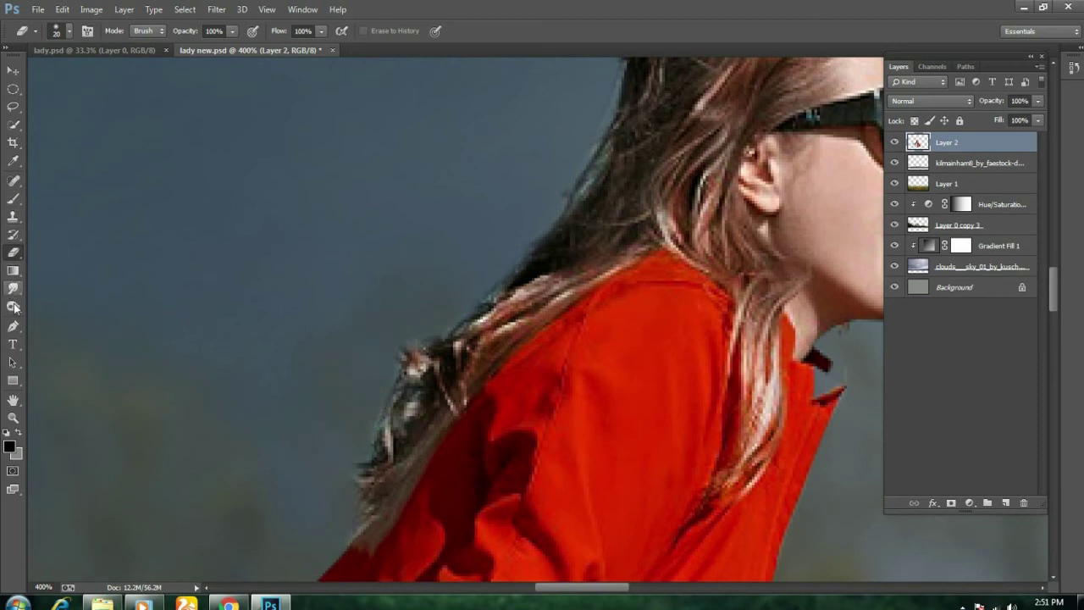
{"action": "right_click", "coordinate": [12, 288]}
- Set up the Smudge tool with a small scattered brush tip
{"action": "left_click", "coordinate": [63, 315]}
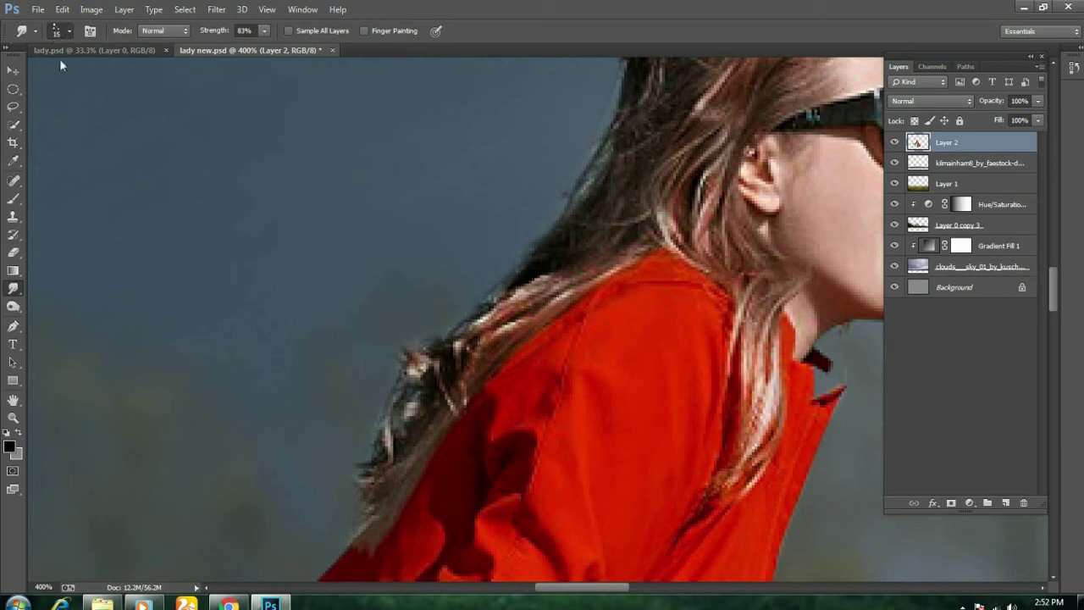
{"action": "left_click", "coordinate": [61, 30]}
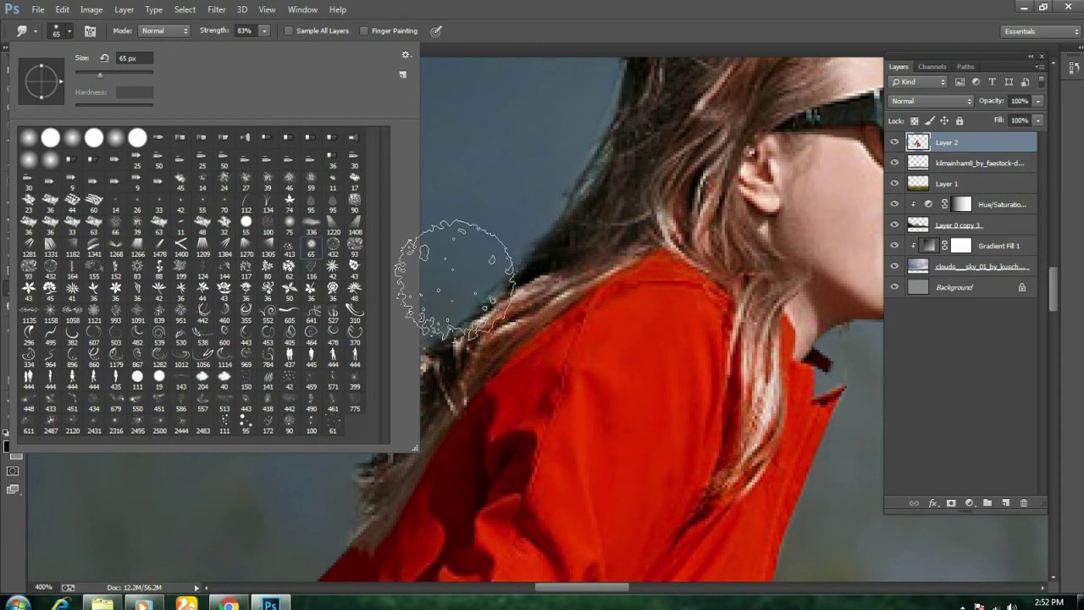
{"action": "left_click", "coordinate": [312, 245]}
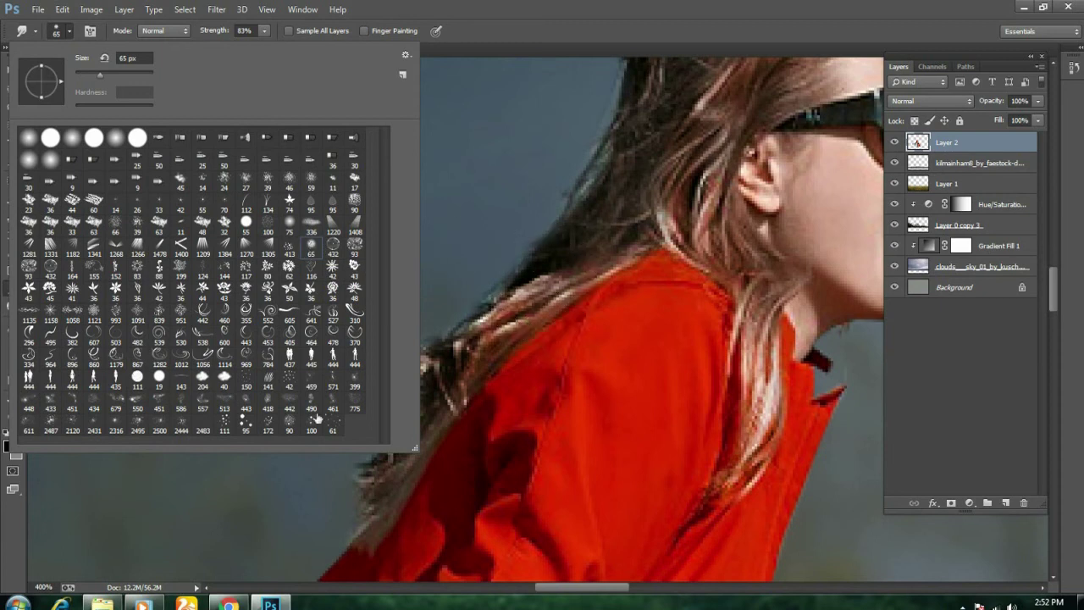
{"action": "left_click", "coordinate": [246, 422]}
{"action": "left_click", "coordinate": [479, 203]}
{"action": "key", "text": "bracketleft"}
{"action": "key", "text": "bracketleft"}
{"action": "key", "text": "bracketleft"}
{"action": "key", "text": "ctrl+plus"}
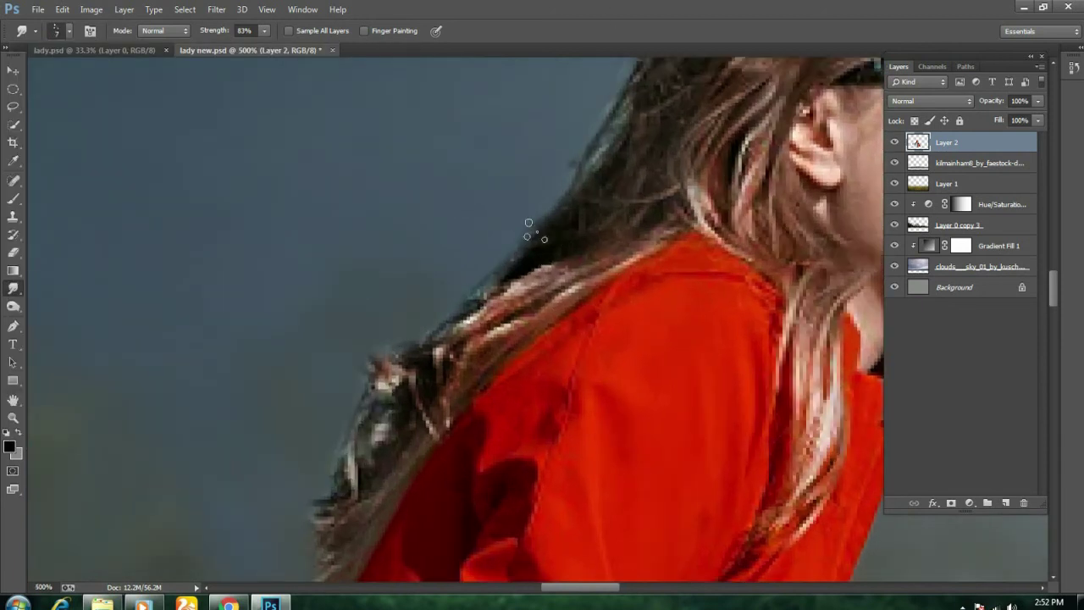
{"action": "scroll", "coordinate": [527, 218], "scroll_direction": "up", "scroll_amount": 5}
{"action": "scroll", "coordinate": [509, 254], "scroll_direction": "down", "scroll_amount": 3}
- Switch to the Dodge tool with a brush size of 30
{"action": "left_click", "coordinate": [13, 305]}
{"action": "left_click", "coordinate": [51, 306]}
{"action": "key", "text": "bracketleft"}
{"action": "key", "text": "bracketleft"}
{"action": "key", "text": "bracketleft"}
{"action": "key", "text": "bracketleft"}
{"action": "key", "text": "bracketleft"}
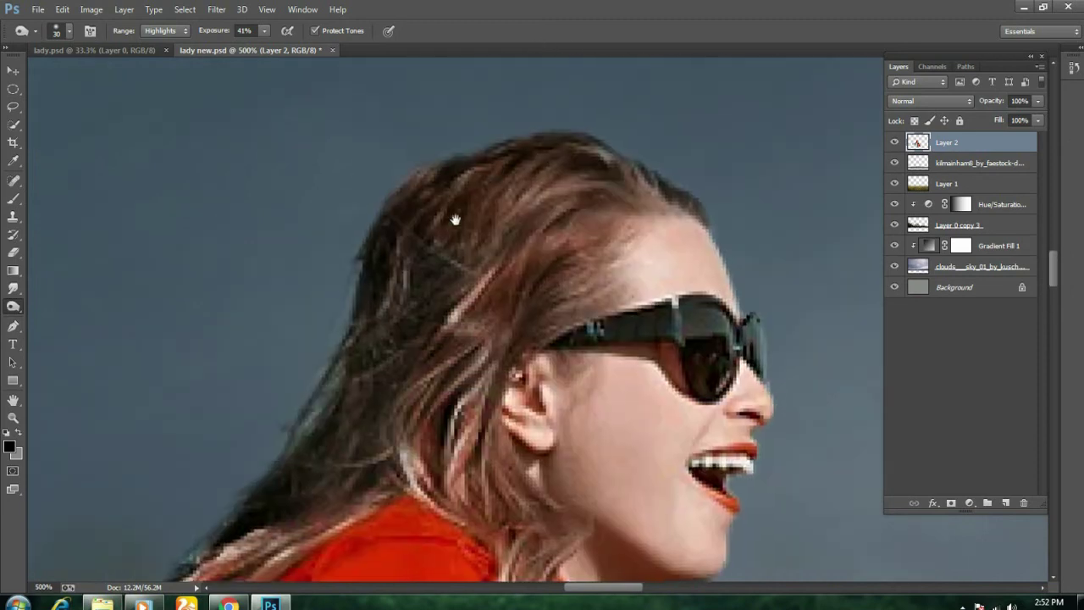
- Switch back to Smudge with a 4 px brush at 100% strength
{"action": "left_click_drag", "start_coordinate": [544, 73], "coordinate": [455, 222]}
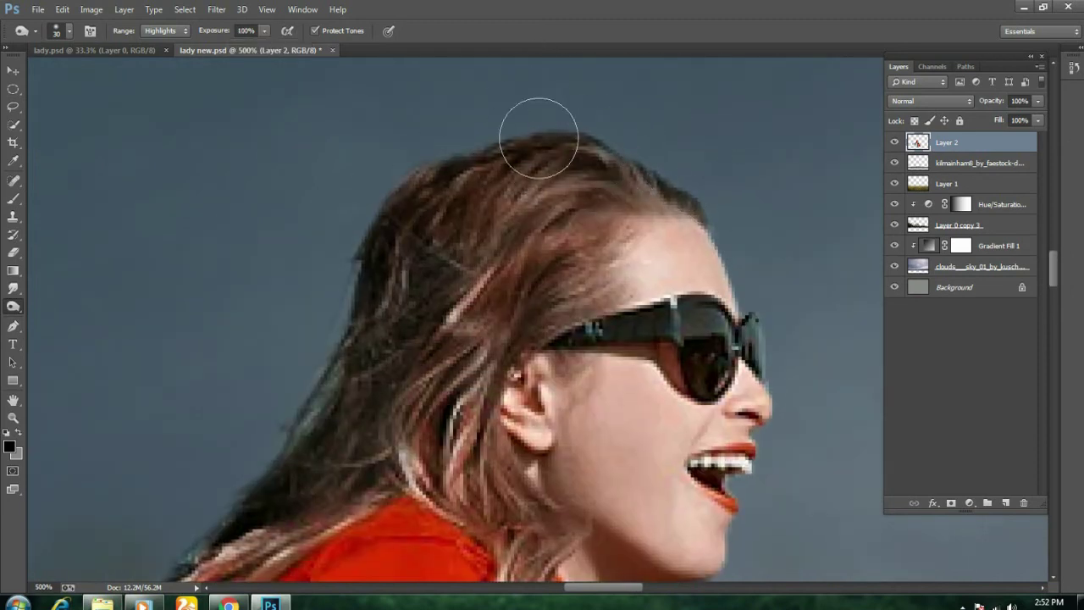
{"action": "left_click_drag", "start_coordinate": [407, 375], "coordinate": [501, 217]}
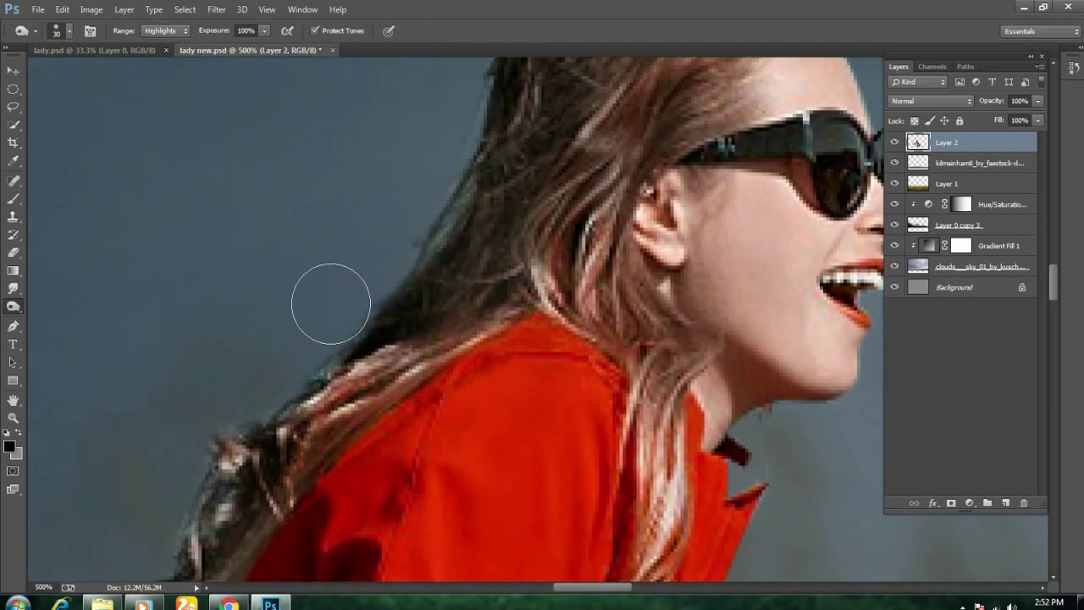
{"action": "left_click_drag", "start_coordinate": [329, 303], "coordinate": [665, 127]}
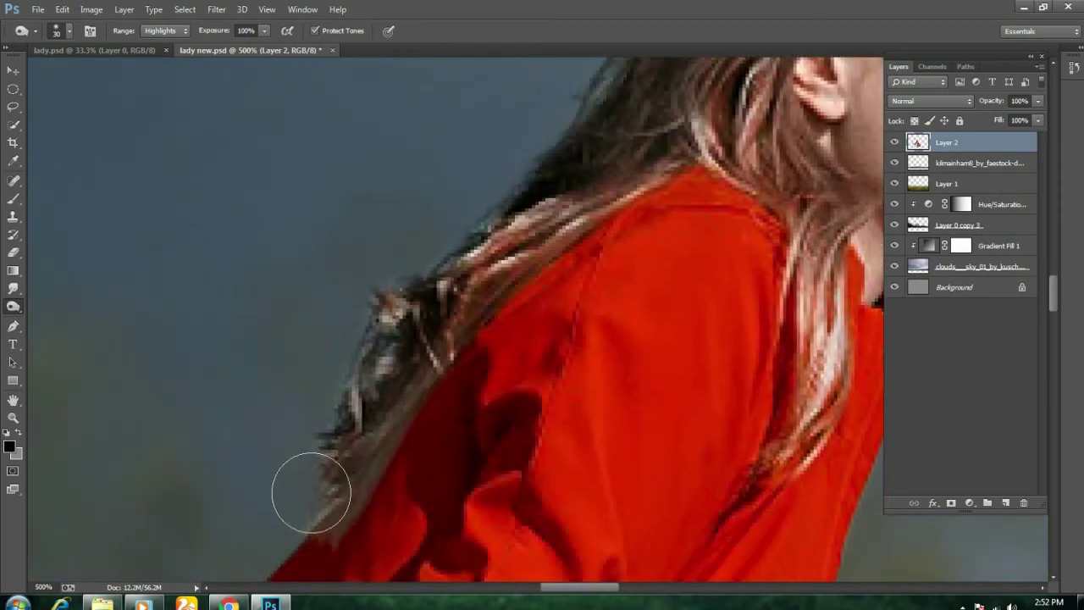
{"action": "left_click_drag", "start_coordinate": [564, 163], "coordinate": [377, 460]}
{"action": "left_click", "coordinate": [13, 288]}
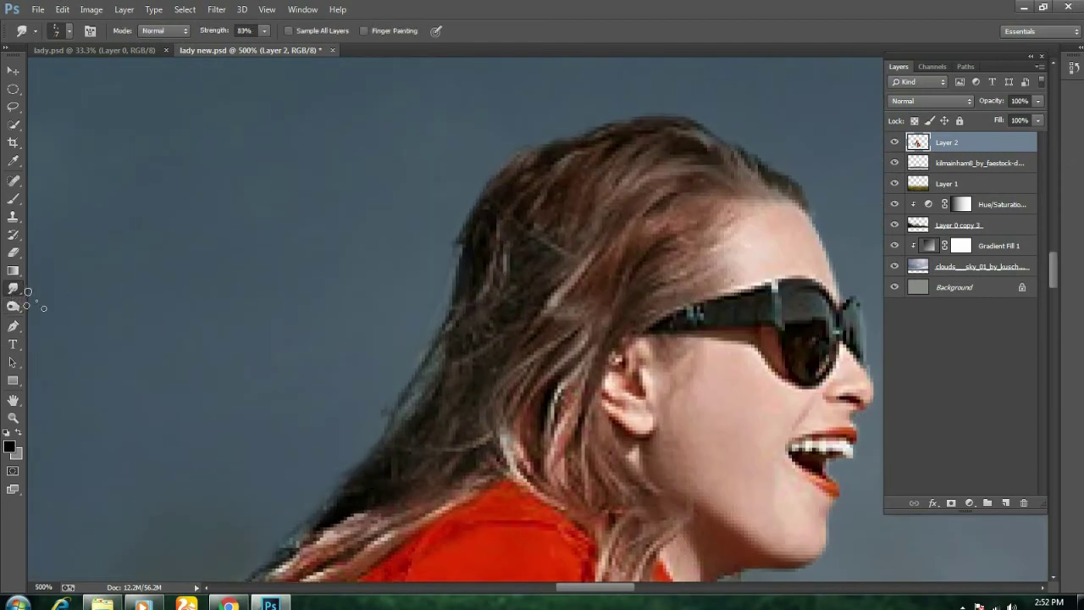
{"action": "key", "text": "bracketleft"}
{"action": "key", "text": "bracketleft"}
{"action": "key", "text": "bracketleft"}
{"action": "left_click", "coordinate": [266, 33]}
{"action": "left_click", "coordinate": [788, 184]}
- Smudge hair strands outward at the top, back and lower edges of the head
{"action": "left_click_drag", "start_coordinate": [623, 138], "coordinate": [598, 138]}
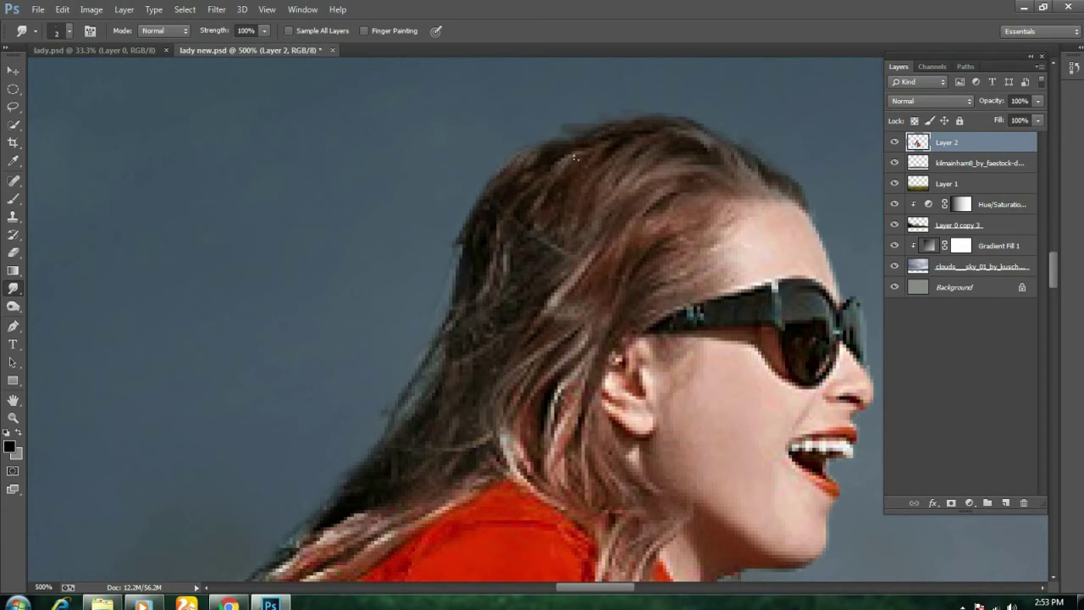
{"action": "left_click_drag", "start_coordinate": [465, 244], "coordinate": [463, 280]}
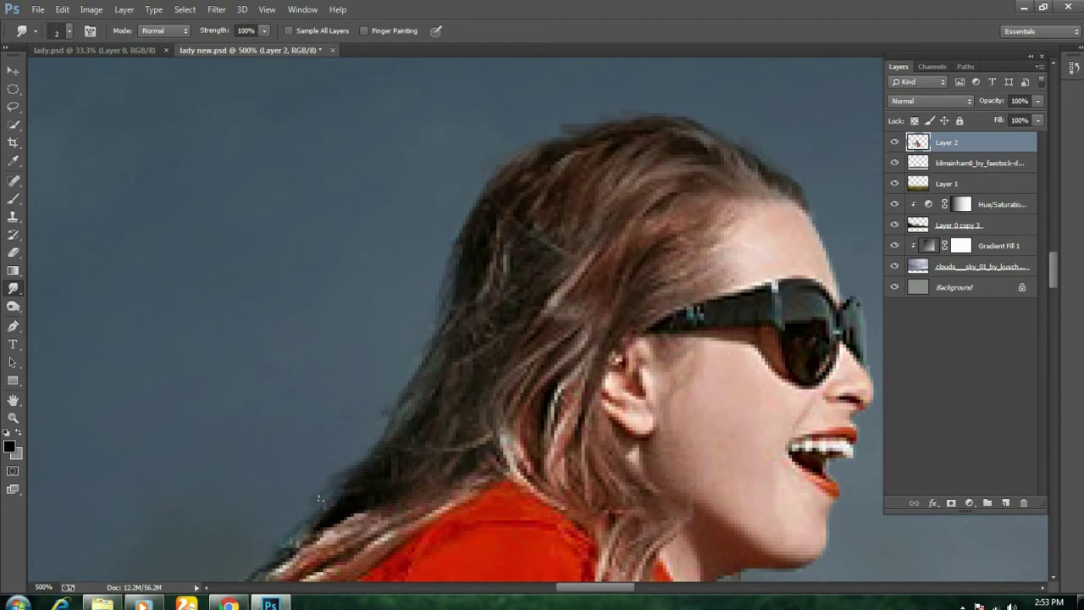
{"action": "left_click_drag", "start_coordinate": [375, 486], "coordinate": [476, 321]}
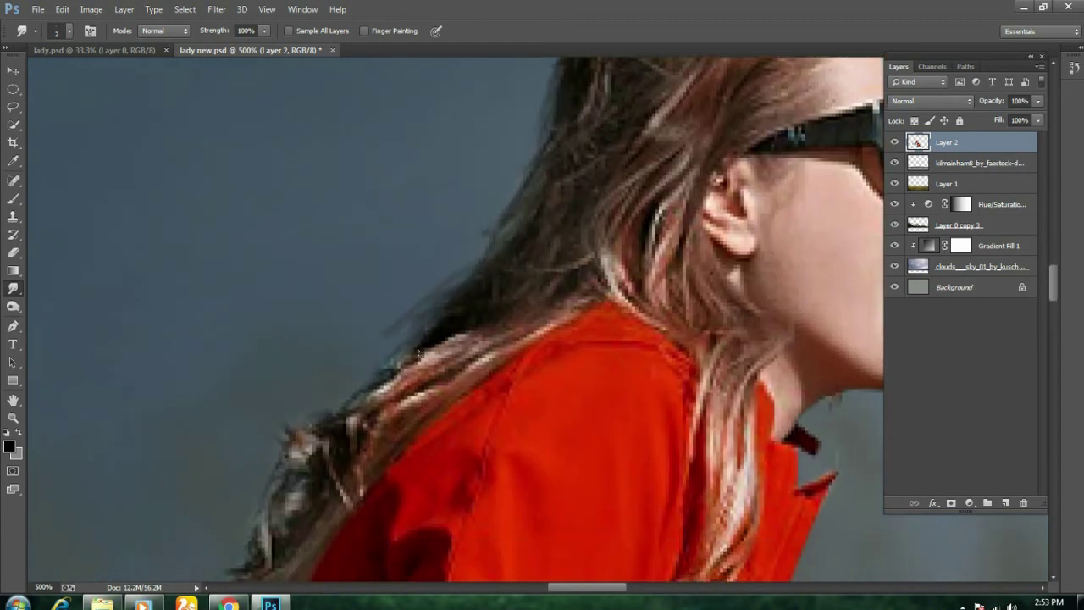
{"action": "mouse_move", "coordinate": [410, 342]}
{"action": "left_mouse_down"}
{"action": "mouse_move", "coordinate": [383, 341]}
{"action": "mouse_move", "coordinate": [412, 357]}
{"action": "left_mouse_up"}
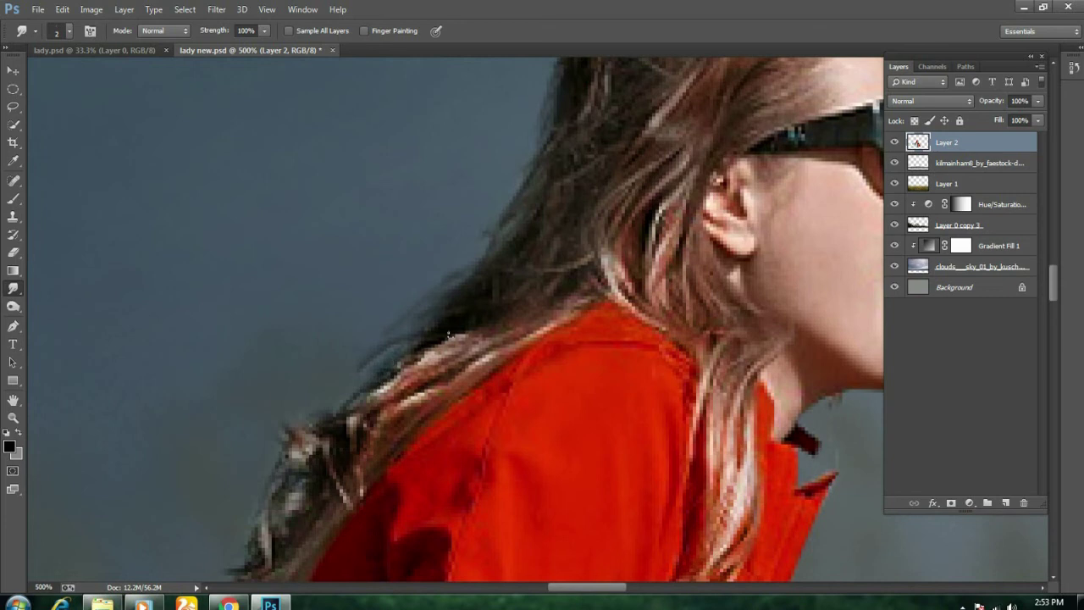
{"action": "left_click_drag", "start_coordinate": [337, 430], "coordinate": [299, 436]}
{"action": "left_click_drag", "start_coordinate": [274, 489], "coordinate": [333, 362]}
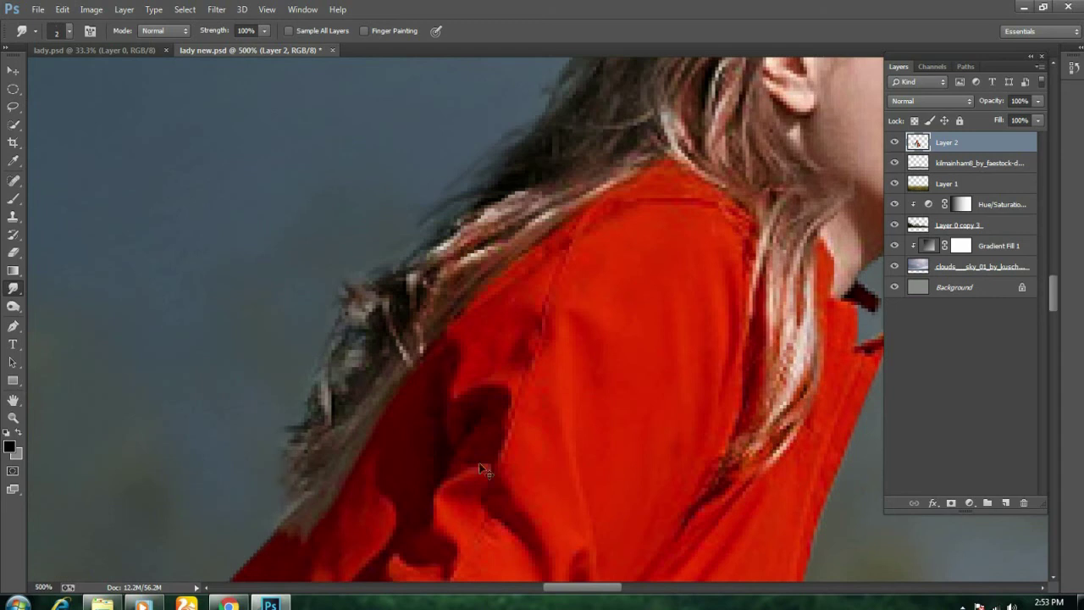
{"action": "scroll", "coordinate": [481, 468], "scroll_direction": "down", "scroll_amount": 4}
{"action": "scroll", "coordinate": [426, 479], "scroll_direction": "down", "scroll_amount": 2}
- Enlarge the woman-and-cart cut-out to about 108%, nudge it slightly, and commit
{"action": "scroll", "coordinate": [427, 478], "scroll_direction": "down", "scroll_amount": 1}
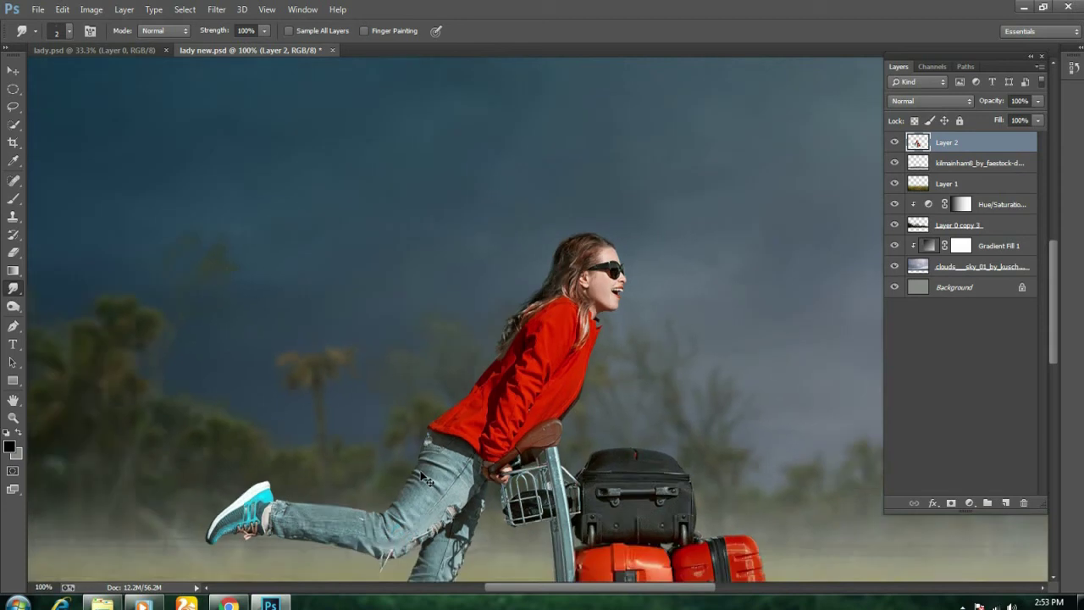
{"action": "scroll", "coordinate": [430, 478], "scroll_direction": "down", "scroll_amount": 1}
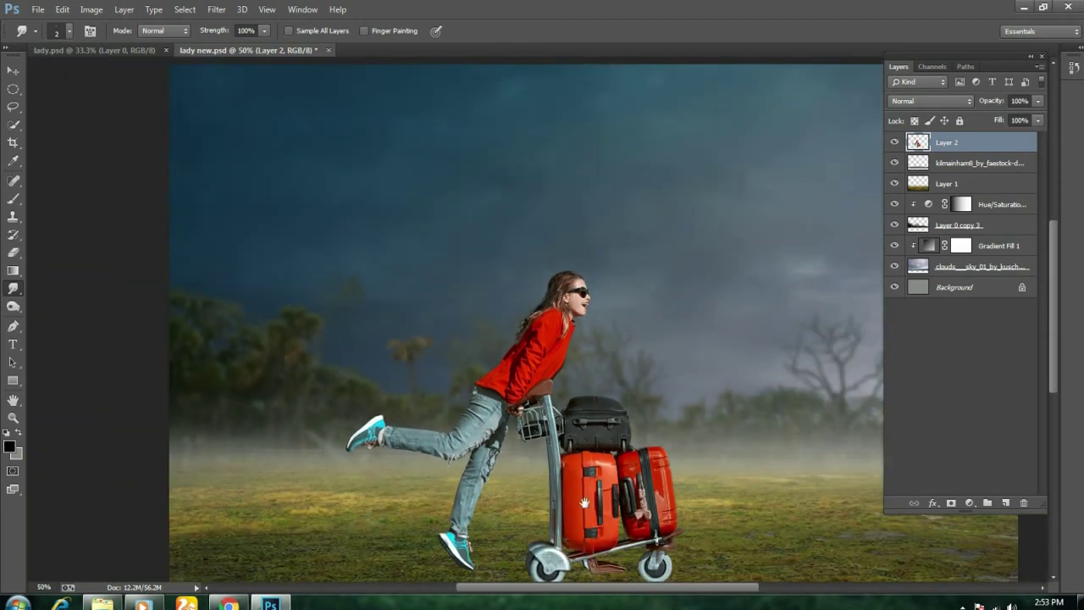
{"action": "left_click_drag", "start_coordinate": [585, 503], "coordinate": [483, 408]}
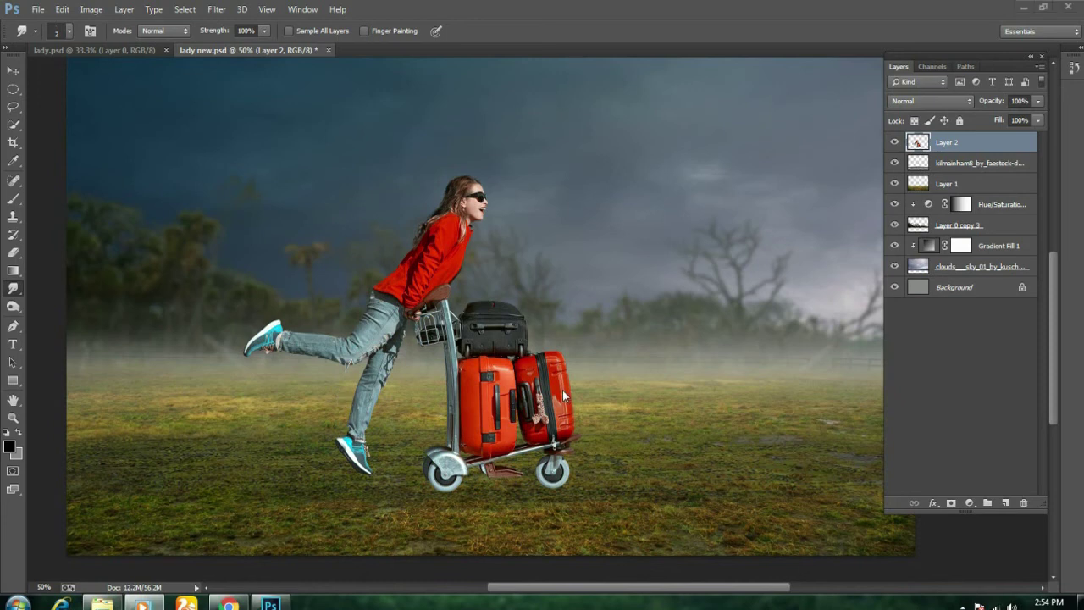
{"action": "scroll", "coordinate": [618, 363], "scroll_direction": "down", "scroll_amount": 1}
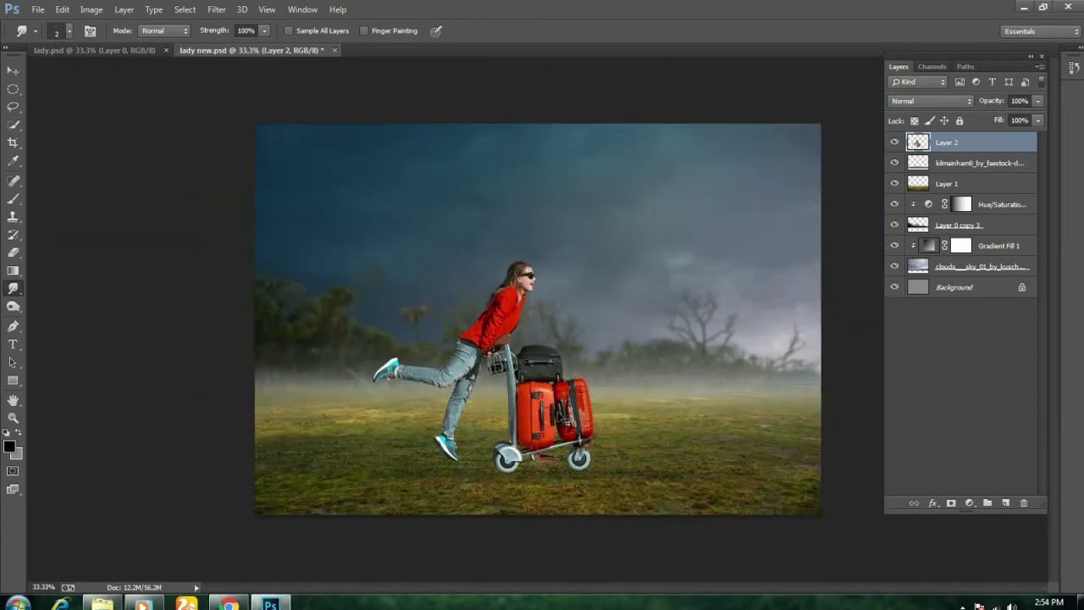
{"action": "key", "text": "v"}
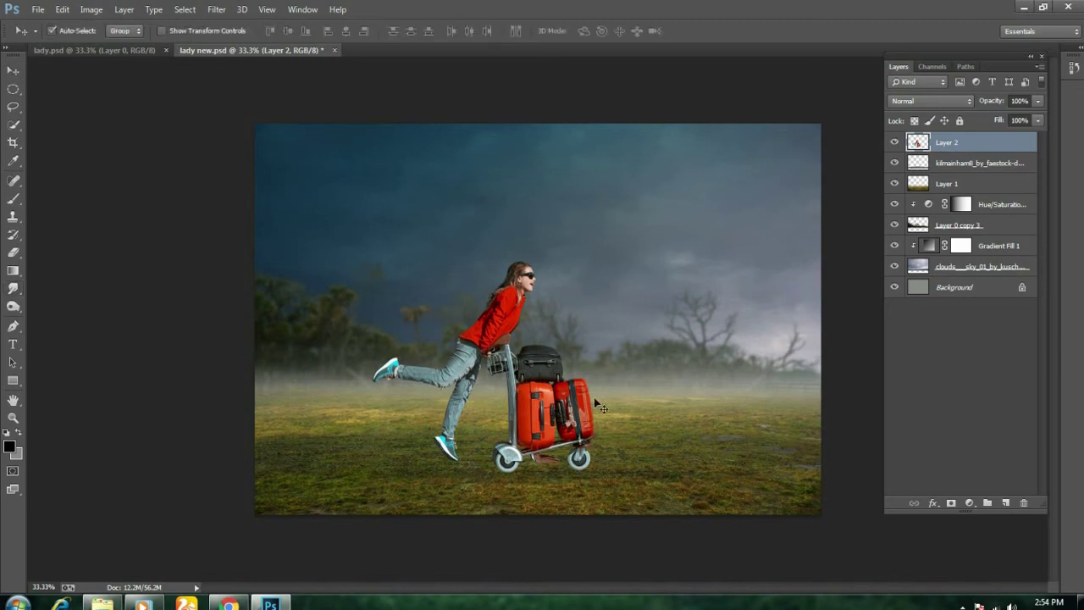
{"action": "key", "text": "ctrl+t"}
{"action": "left_click_drag", "start_coordinate": [598, 257], "coordinate": [616, 239]}
{"action": "left_click_drag", "start_coordinate": [562, 433], "coordinate": [557, 434]}
{"action": "key", "text": "Return"}
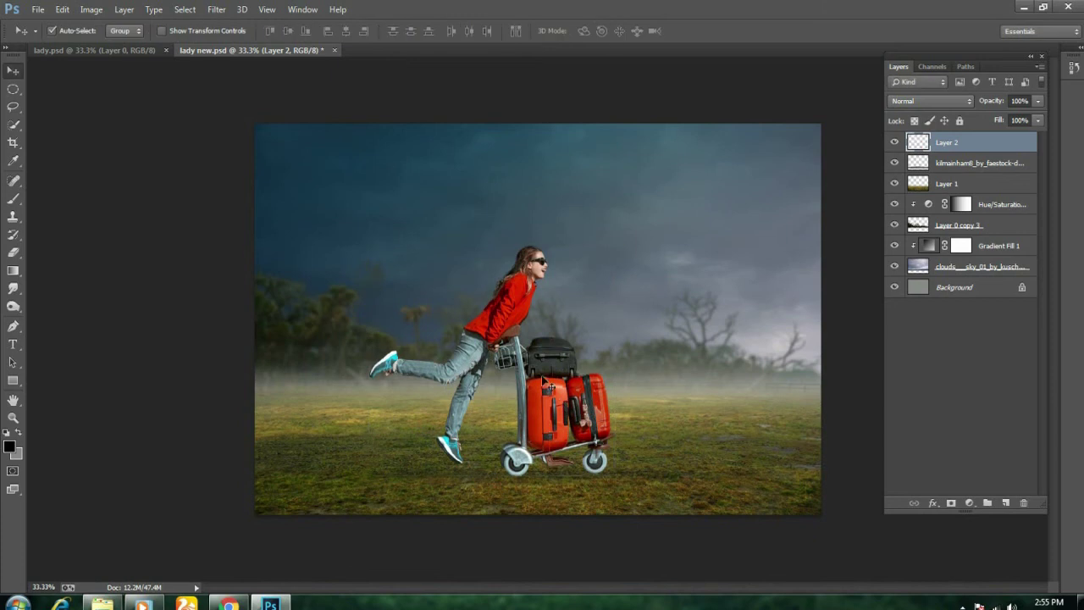
{"action": "key", "text": "ctrl+plus"}
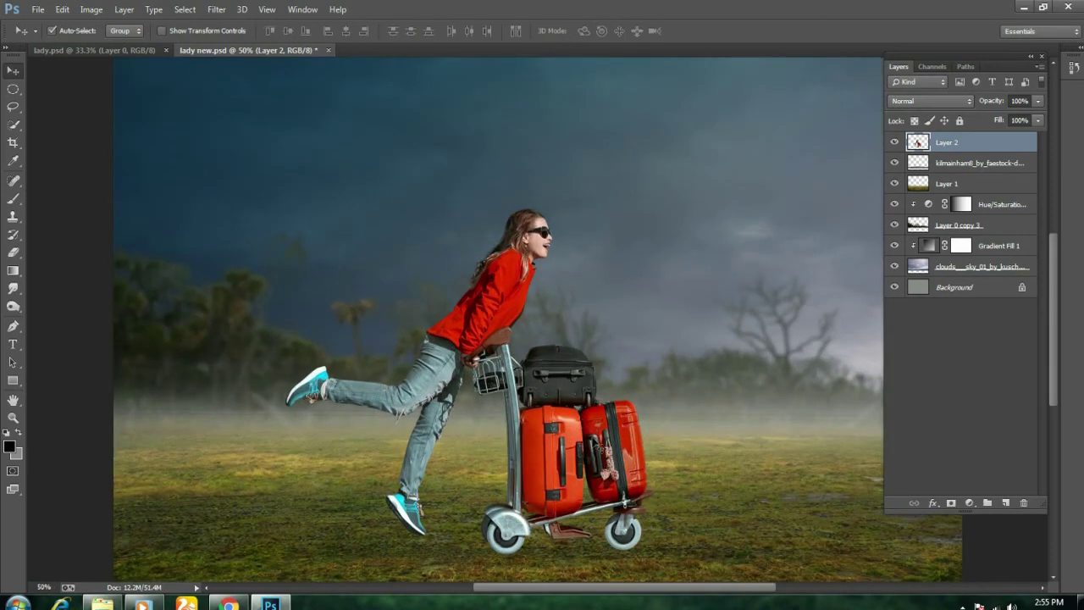
{"action": "left_click", "coordinate": [91, 9]}
{"action": "mouse_move", "coordinate": [112, 44]}
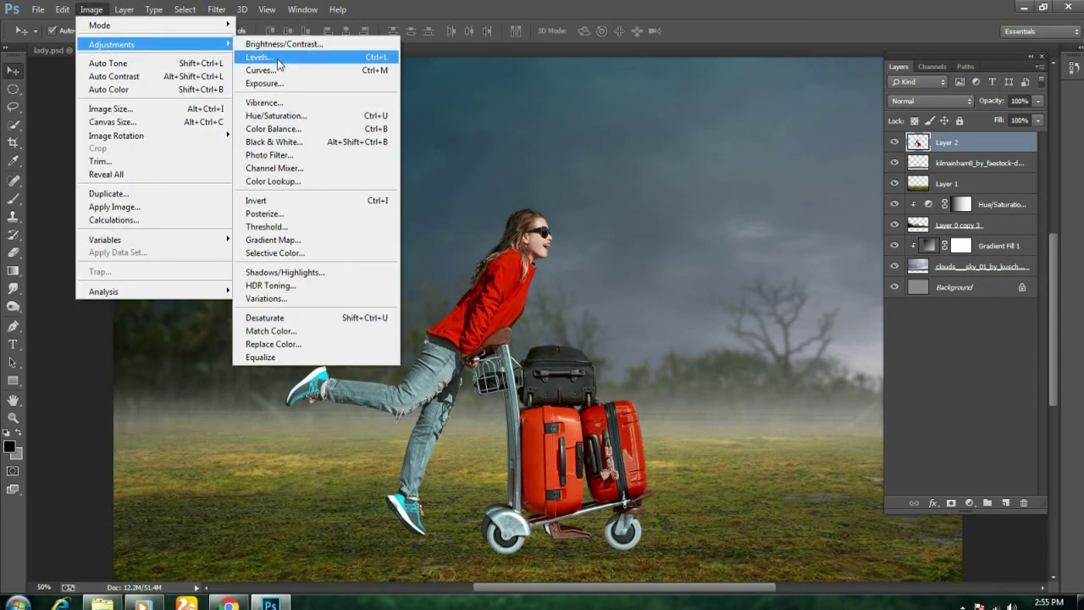
- Lower the woman-and-cart layer's saturation with a Hue/Saturation adjustment
{"action": "left_click", "coordinate": [279, 119]}
{"action": "left_click_drag", "start_coordinate": [665, 240], "coordinate": [664, 246]}
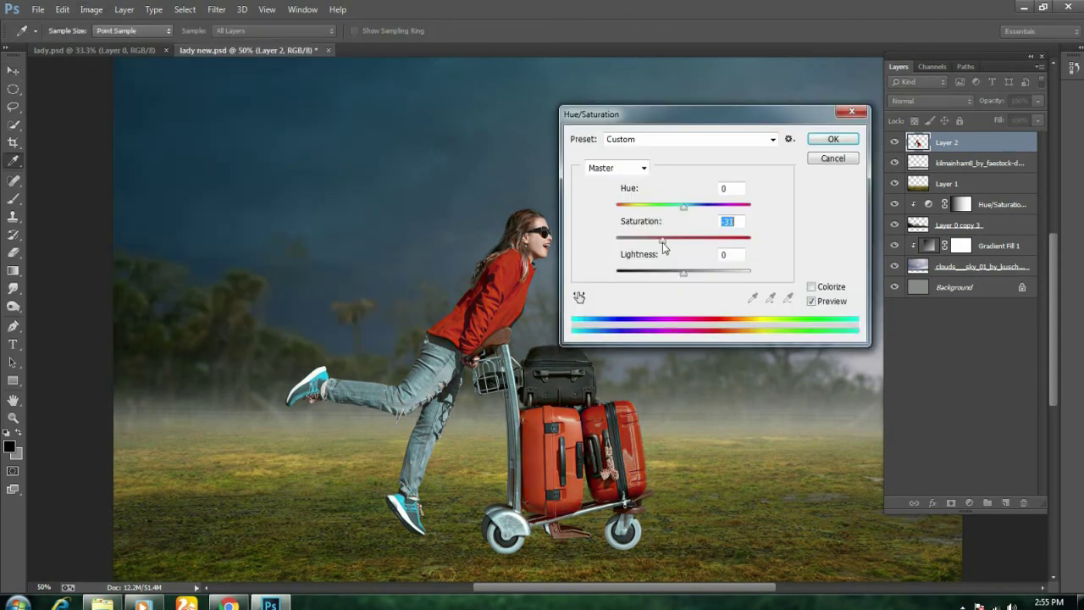
{"action": "left_click_drag", "start_coordinate": [682, 273], "coordinate": [687, 279]}
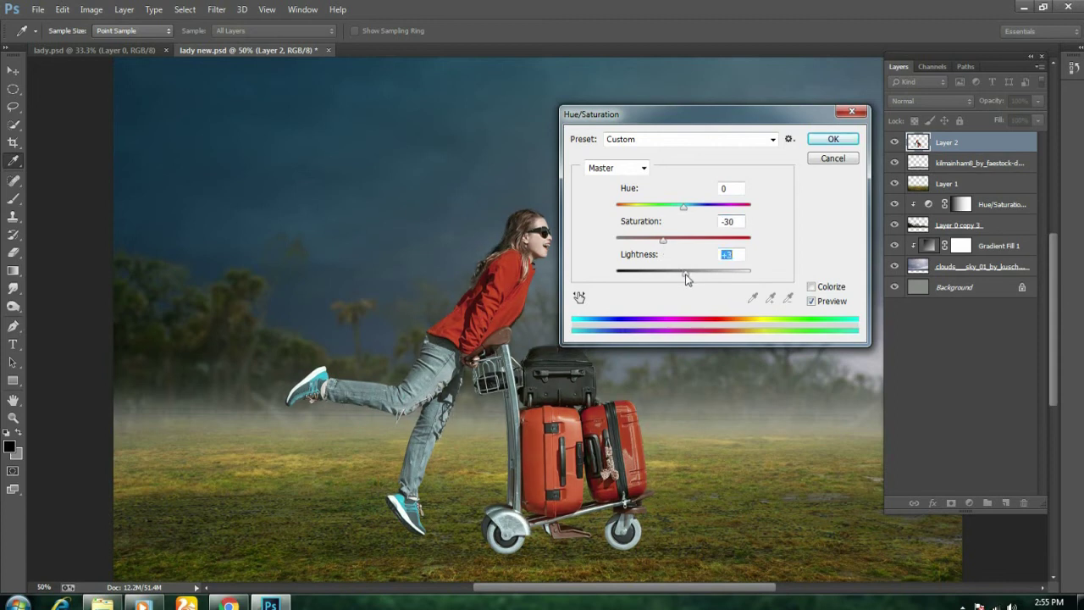
{"action": "mouse_move", "coordinate": [663, 240]}
{"action": "left_mouse_down"}
{"action": "mouse_move", "coordinate": [679, 241]}
{"action": "mouse_move", "coordinate": [682, 273]}
{"action": "left_mouse_up"}
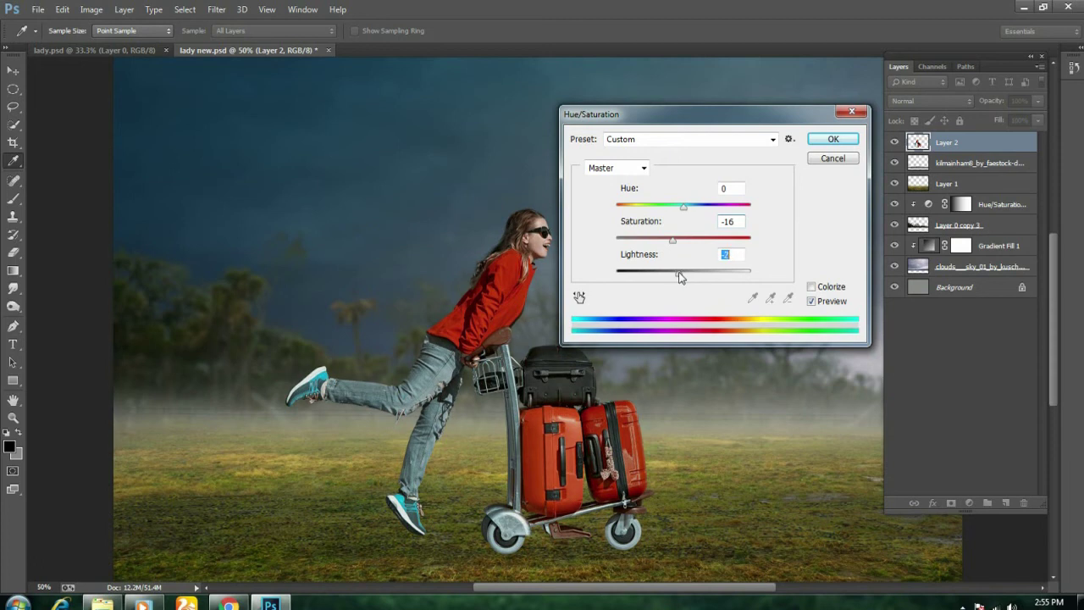
{"action": "left_click", "coordinate": [833, 139]}
{"action": "key", "text": "v"}
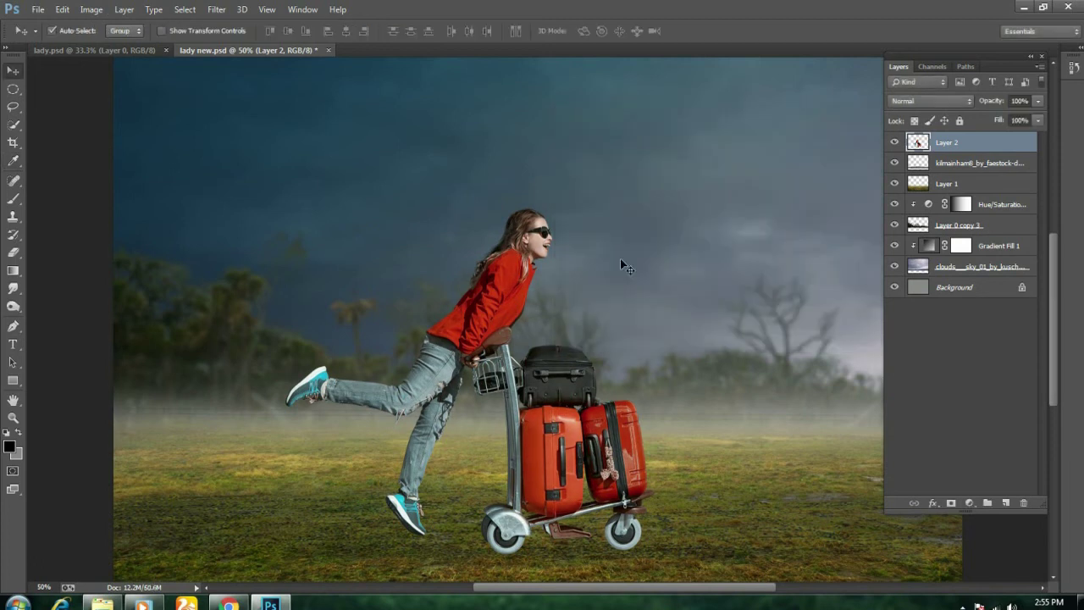
{"action": "key", "text": "ctrl+minus"}
{"action": "key", "text": "ctrl+plus"}
{"action": "key", "text": "ctrl+plus"}
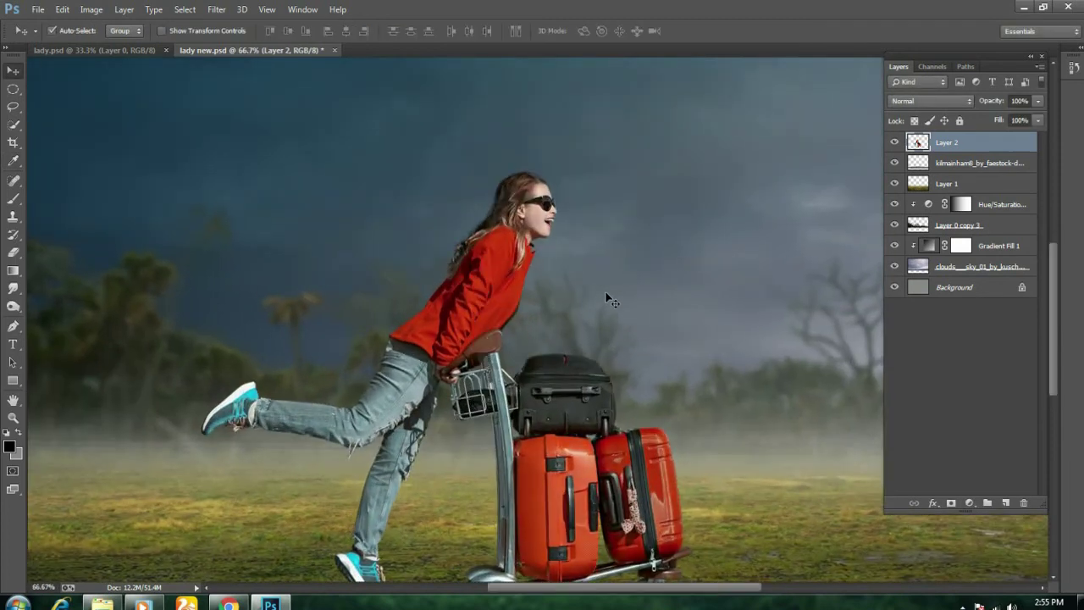
- Apply Levels with the black input raised to about 9 to deepen shadows
{"action": "left_click", "coordinate": [91, 9]}
{"action": "mouse_move", "coordinate": [111, 44]}
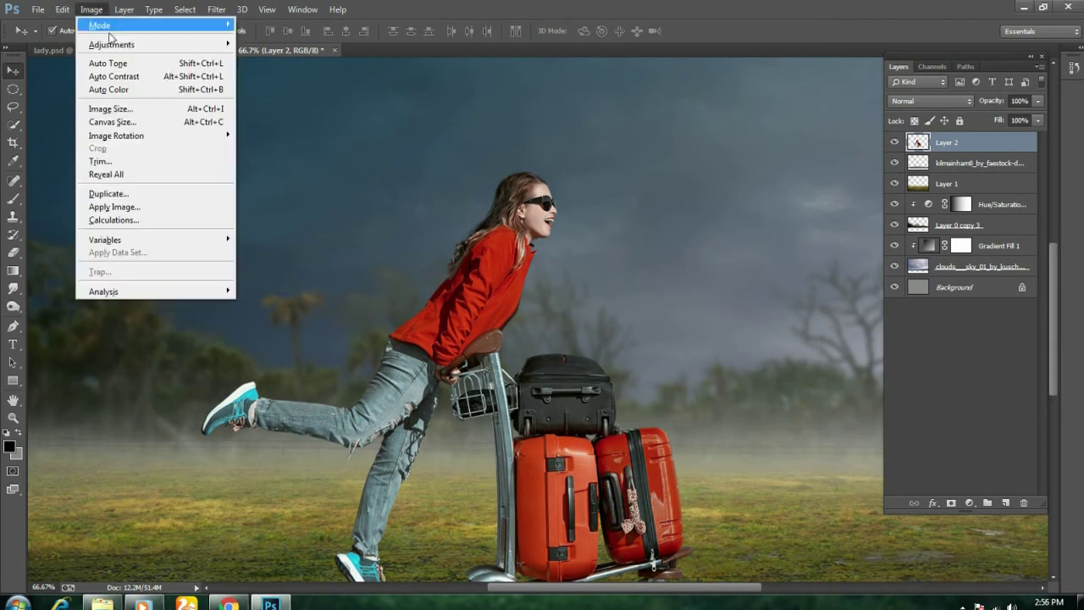
{"action": "left_click", "coordinate": [280, 57]}
{"action": "left_click_drag", "start_coordinate": [746, 279], "coordinate": [757, 282]}
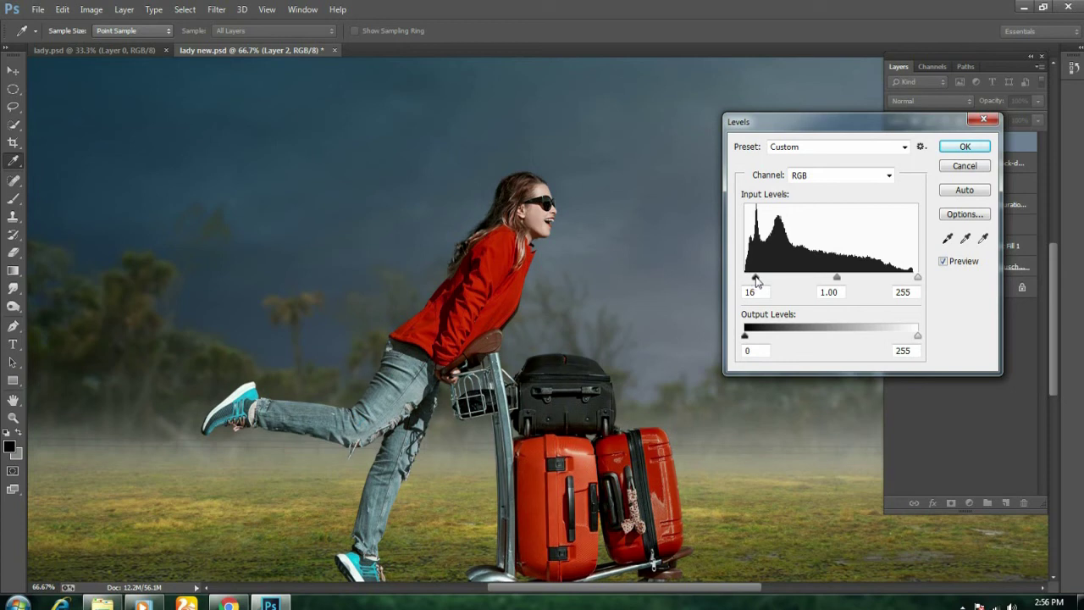
{"action": "left_click_drag", "start_coordinate": [757, 282], "coordinate": [752, 282]}
{"action": "left_click", "coordinate": [957, 149]}
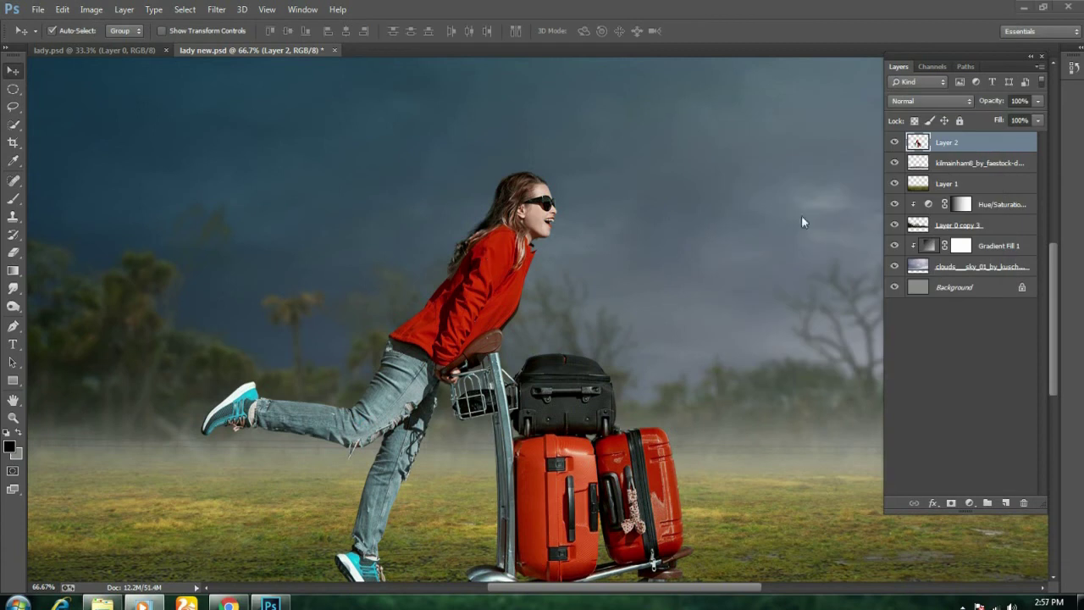
- Add a Brightness/Contrast adjustment clipped to Layer 2 with Brightness -81, comparing before and after
{"action": "left_click", "coordinate": [969, 503]}
{"action": "left_click", "coordinate": [1025, 257]}
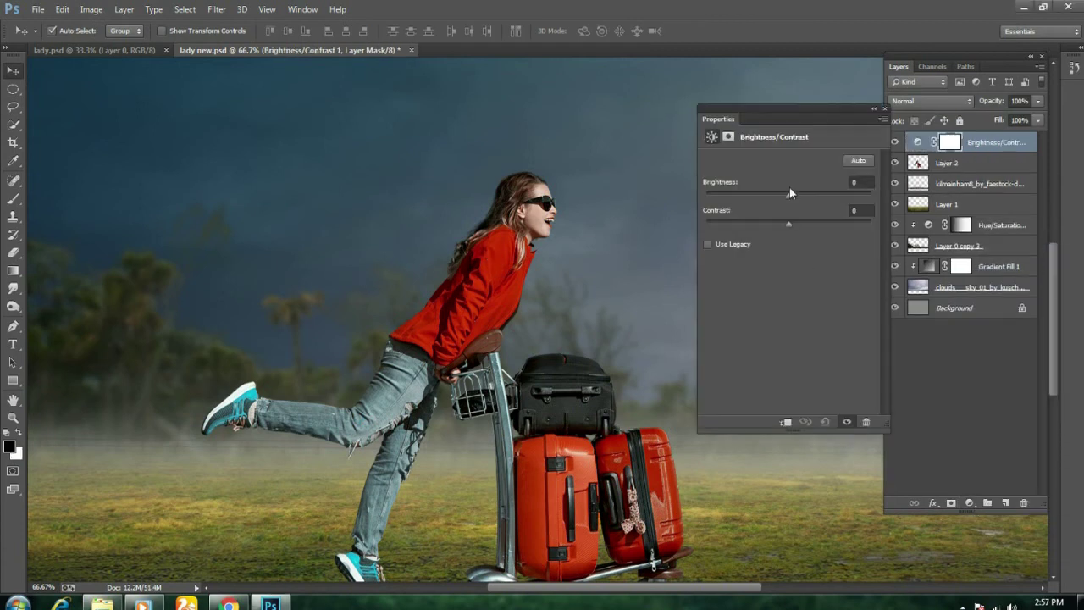
{"action": "left_click", "coordinate": [786, 421]}
{"action": "left_click_drag", "start_coordinate": [760, 194], "coordinate": [751, 194]}
{"action": "left_click", "coordinate": [886, 108]}
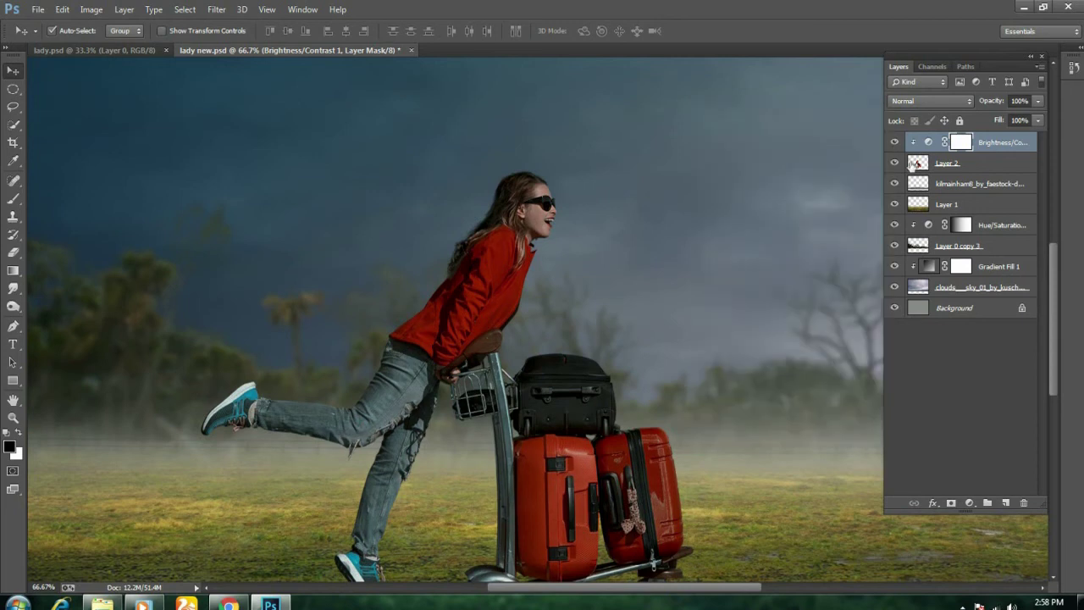
{"action": "left_click", "coordinate": [894, 142]}
{"action": "left_click", "coordinate": [895, 142]}
{"action": "left_click", "coordinate": [894, 142]}
- With a 51% opacity, size 80 brush, unmask the neck and jacket front edge
{"action": "scroll", "coordinate": [653, 229], "scroll_direction": "down", "scroll_amount": 1}
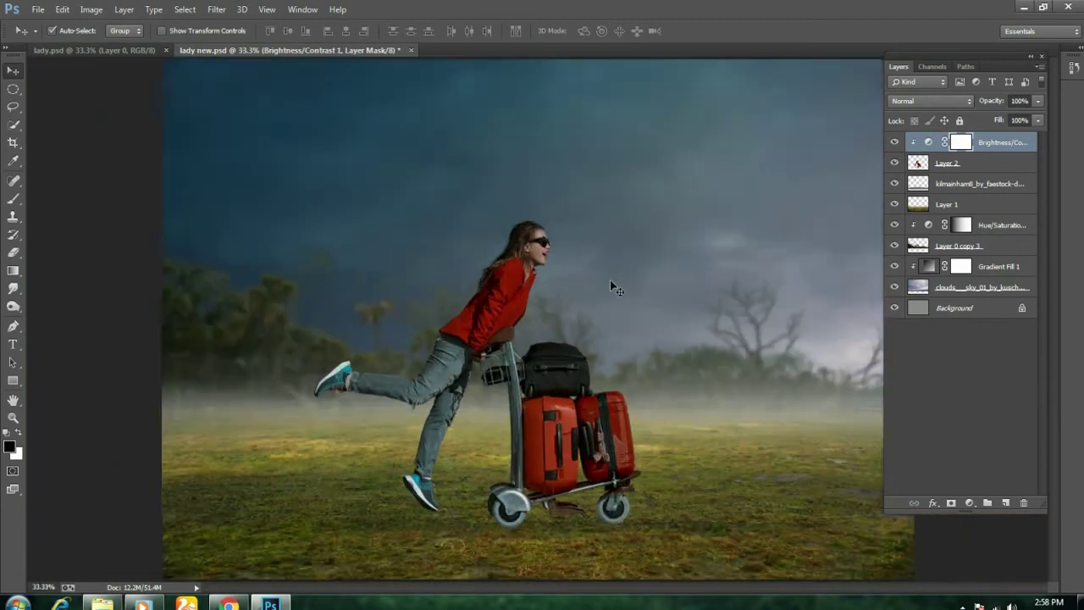
{"action": "scroll", "coordinate": [610, 279], "scroll_direction": "up", "scroll_amount": 1}
{"action": "scroll", "coordinate": [610, 278], "scroll_direction": "up", "scroll_amount": 1}
{"action": "key", "text": "b"}
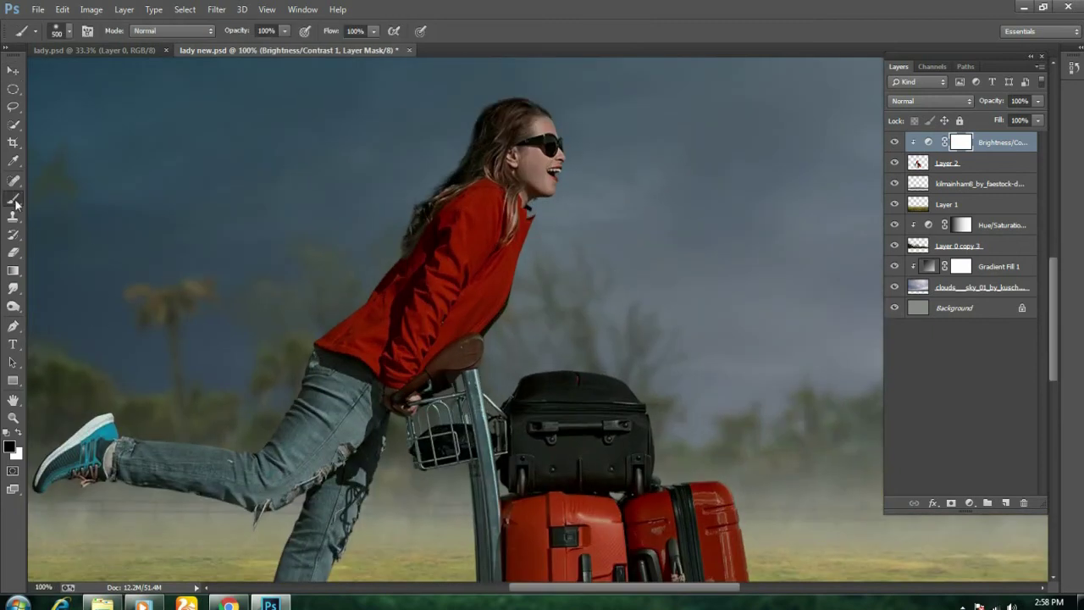
{"action": "left_click", "coordinate": [285, 32]}
{"action": "left_click", "coordinate": [250, 47]}
{"action": "key", "text": "bracketleft"}
{"action": "key", "text": "bracketleft"}
{"action": "key", "text": "bracketleft"}
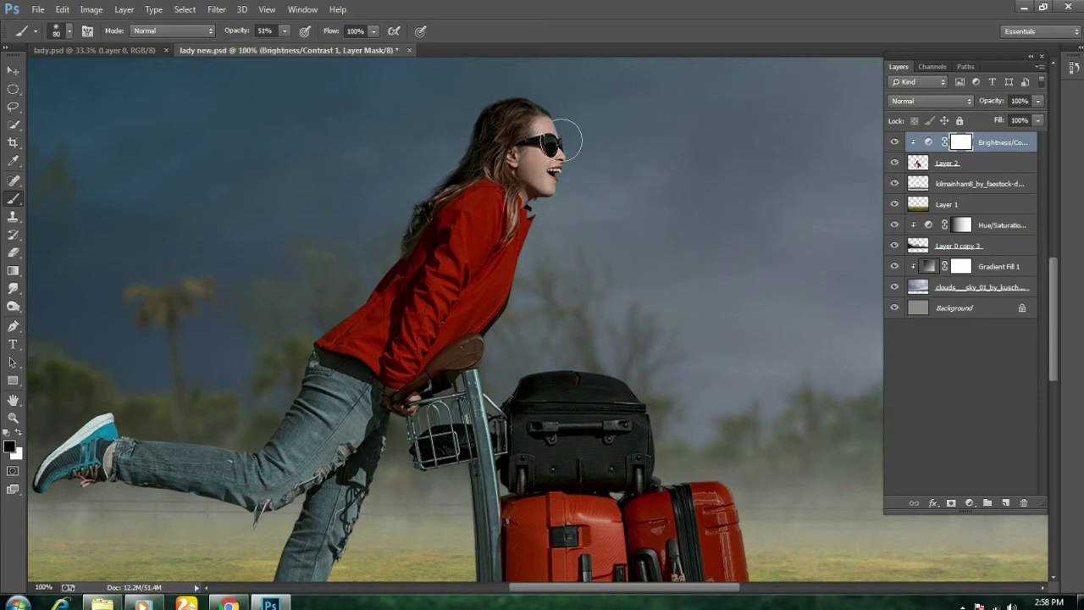
{"action": "left_click_drag", "start_coordinate": [540, 240], "coordinate": [528, 273]}
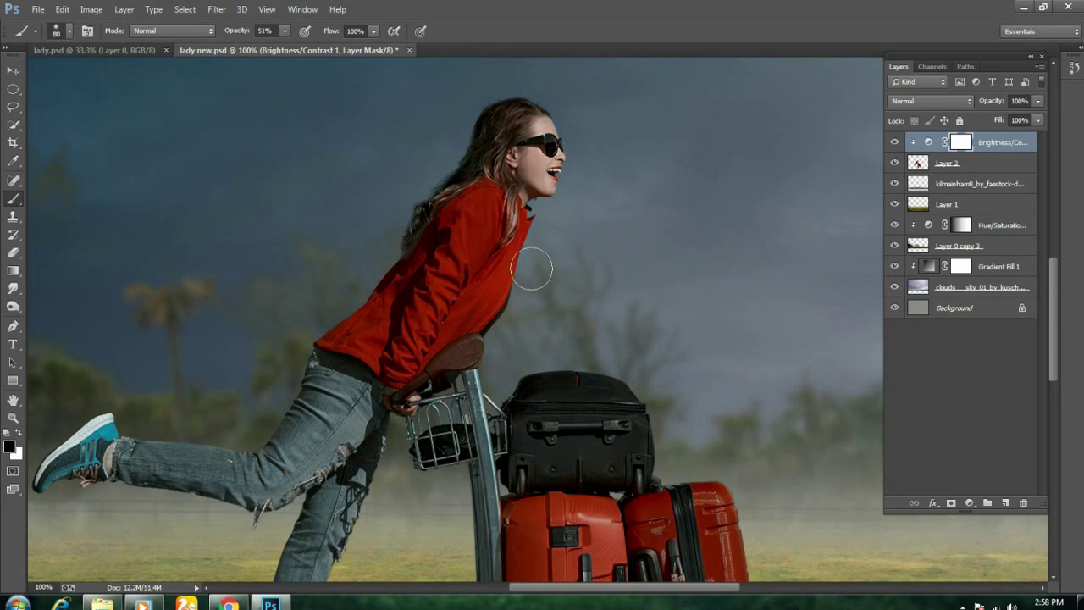
{"action": "mouse_move", "coordinate": [516, 227]}
{"action": "left_mouse_down"}
{"action": "mouse_move", "coordinate": [497, 366]}
{"action": "mouse_move", "coordinate": [539, 382]}
{"action": "mouse_move", "coordinate": [576, 359]}
{"action": "left_mouse_up"}
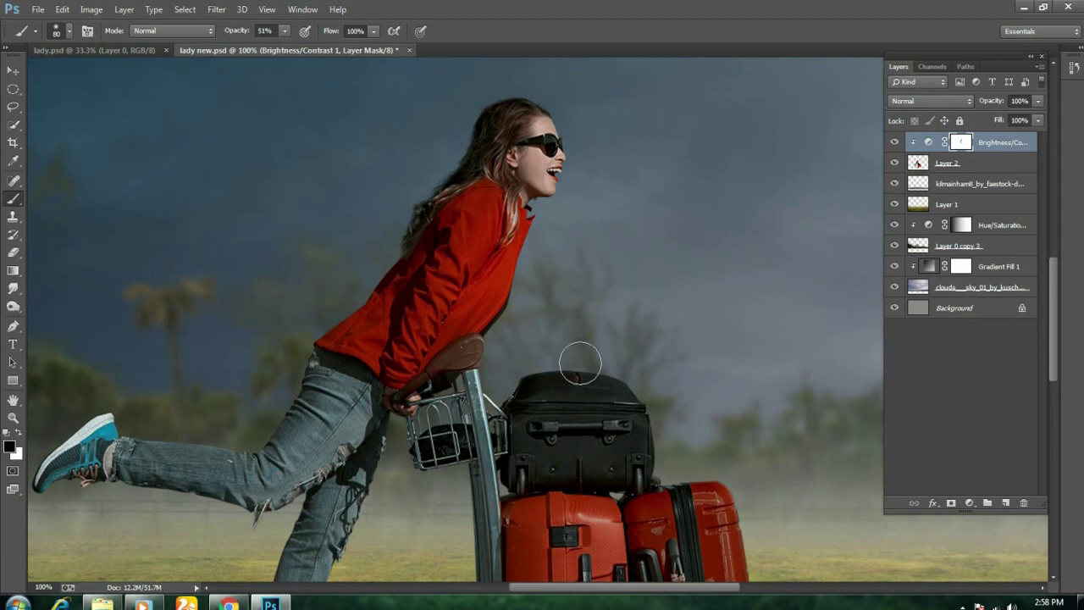
- Restore brightness along the right suitcase's top edge, then shrink the brush for finer painting
{"action": "scroll", "coordinate": [584, 339], "scroll_direction": "down", "scroll_amount": 3}
{"action": "scroll", "coordinate": [585, 339], "scroll_direction": "right", "scroll_amount": 2}
{"action": "left_click_drag", "start_coordinate": [643, 373], "coordinate": [668, 474]}
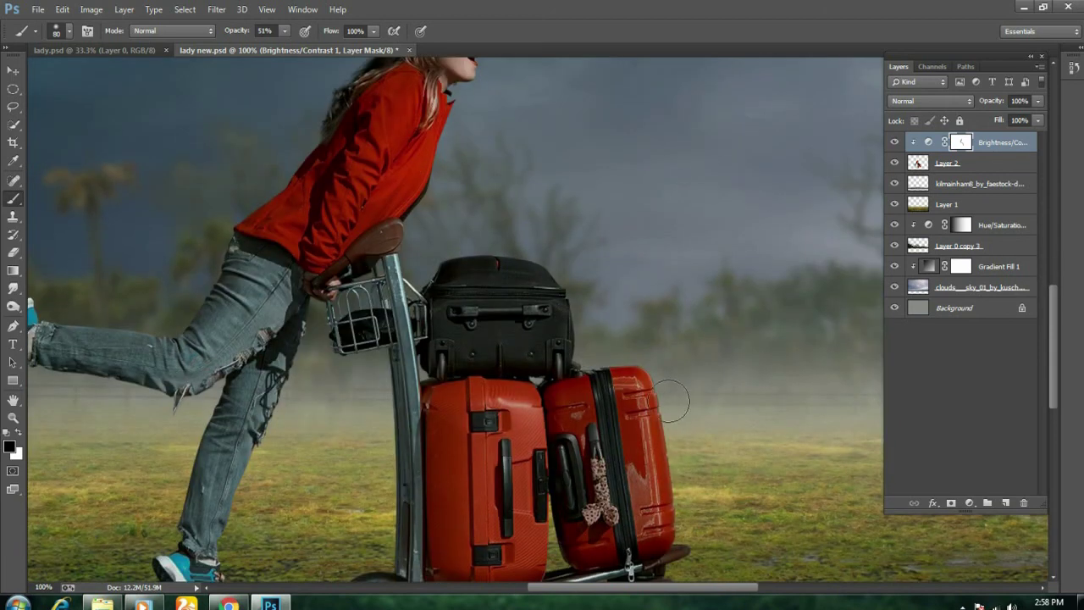
{"action": "left_click_drag", "start_coordinate": [293, 47], "coordinate": [296, 47]}
{"action": "key", "text": "bracketleft"}
{"action": "key", "text": "bracketleft"}
{"action": "key", "text": "bracketleft"}
{"action": "scroll", "coordinate": [658, 281], "scroll_direction": "down", "scroll_amount": 3}
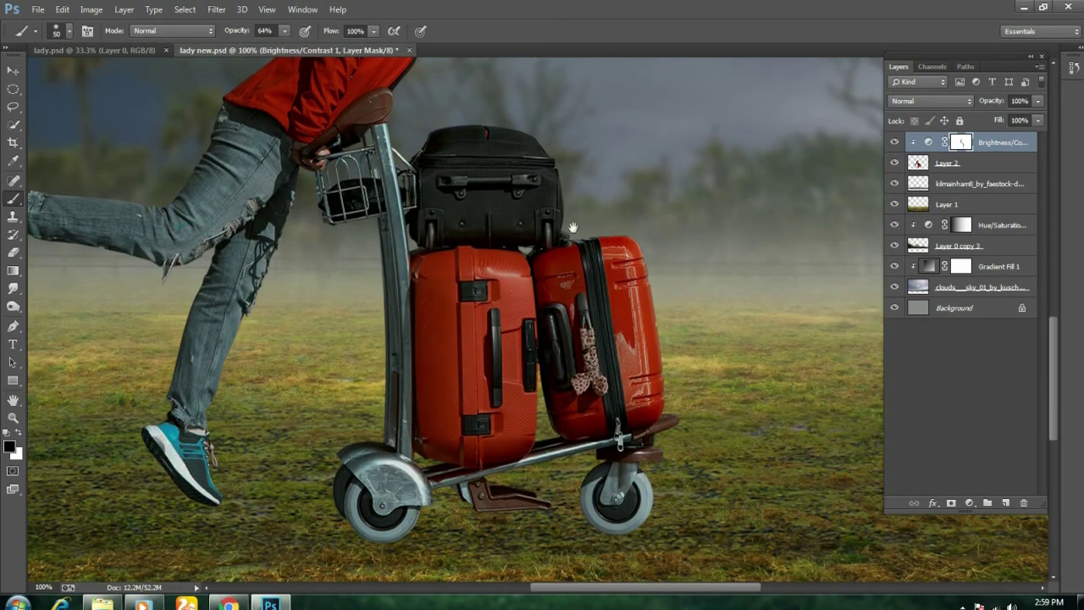
{"action": "scroll", "coordinate": [584, 254], "scroll_direction": "up", "scroll_amount": 3}
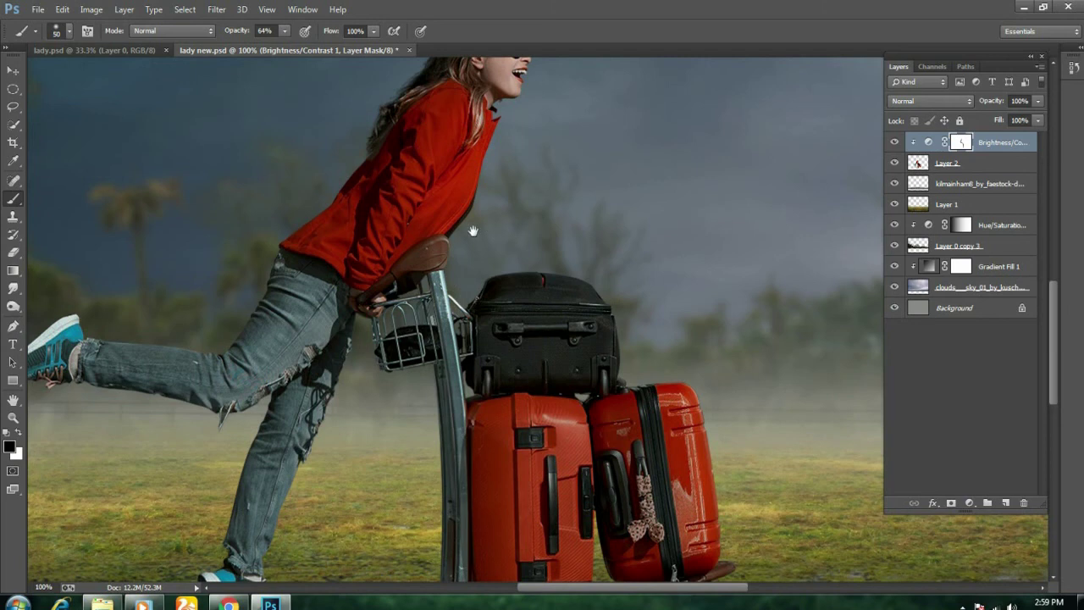
{"action": "scroll", "coordinate": [472, 229], "scroll_direction": "up", "scroll_amount": 3}
{"action": "scroll", "coordinate": [472, 229], "scroll_direction": "left", "scroll_amount": 3}
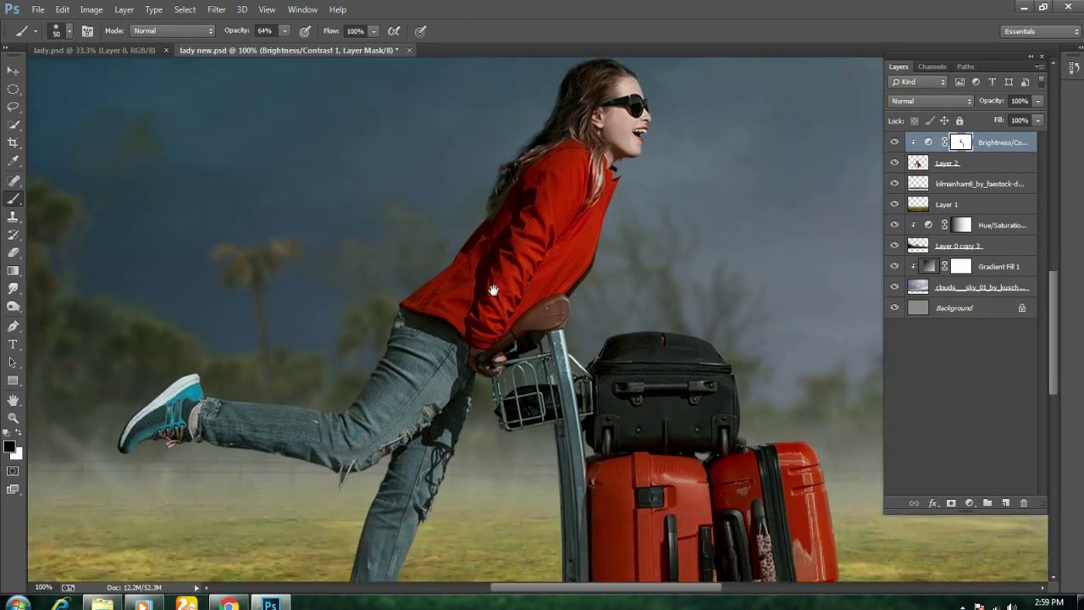
- At 100% brush opacity, restore brightness on the jeans' lit side, checking the darkening on and off
{"action": "mouse_move", "coordinate": [505, 441]}
{"action": "left_mouse_down"}
{"action": "mouse_move", "coordinate": [471, 379]}
{"action": "mouse_move", "coordinate": [482, 310]}
{"action": "left_mouse_up"}
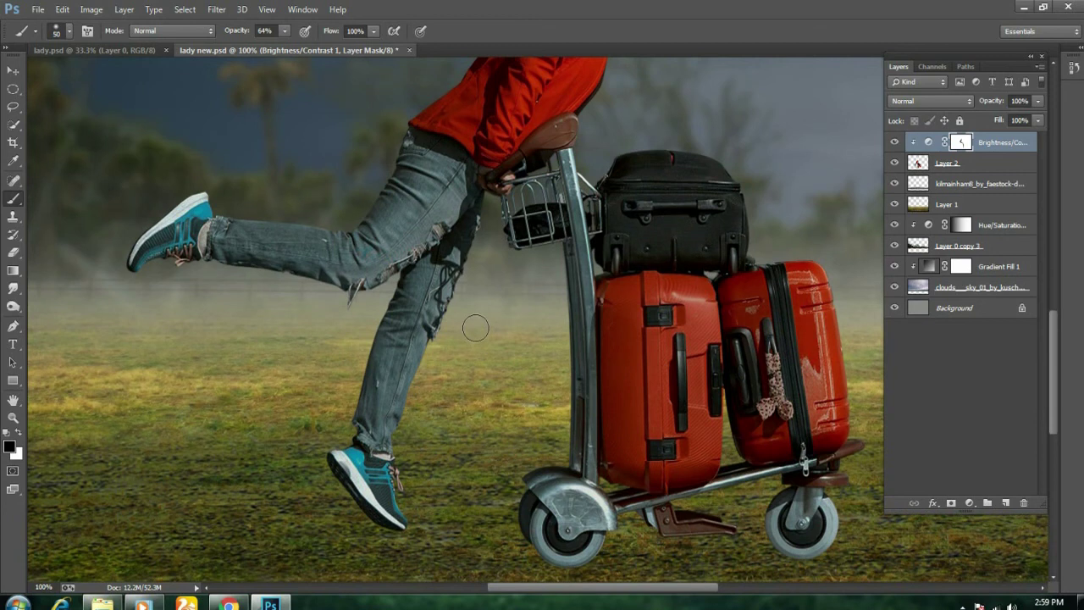
{"action": "left_click_drag", "start_coordinate": [555, 288], "coordinate": [427, 415]}
{"action": "left_click_drag", "start_coordinate": [551, 424], "coordinate": [432, 291]}
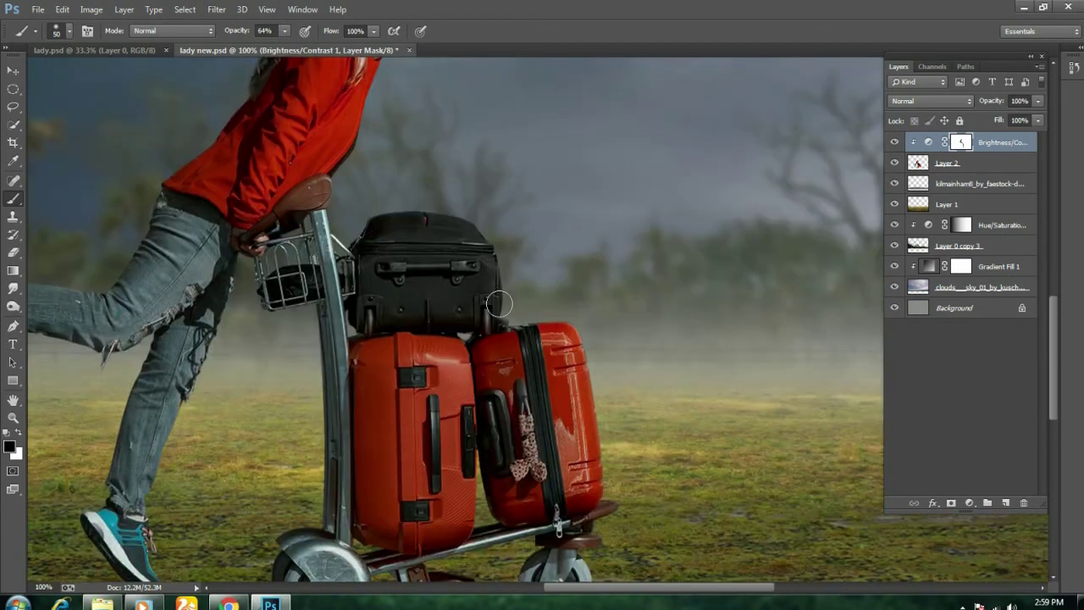
{"action": "left_click_drag", "start_coordinate": [285, 31], "coordinate": [315, 51]}
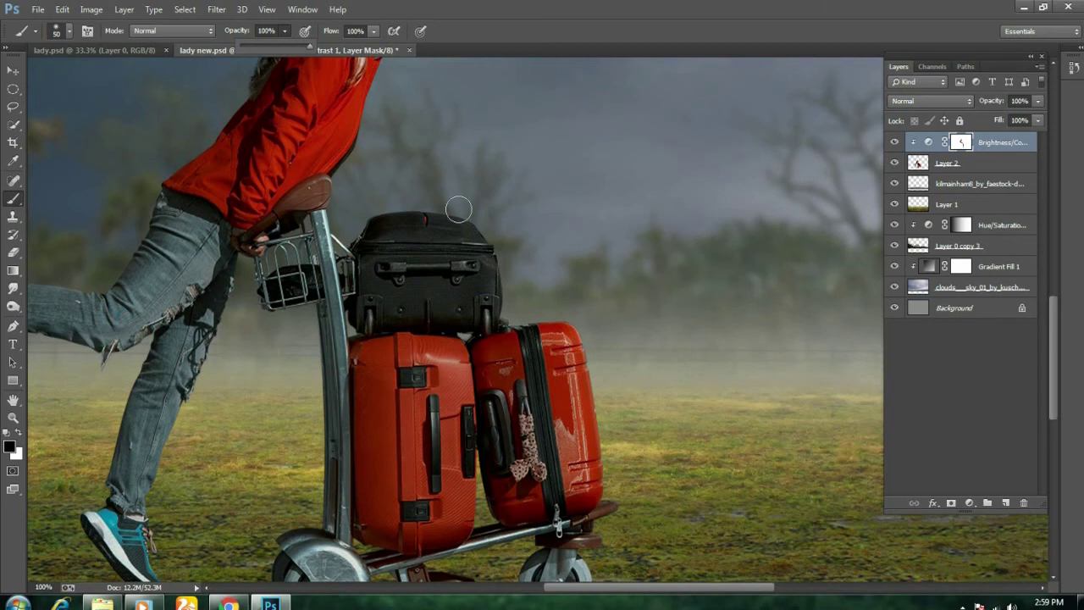
{"action": "left_click", "coordinate": [375, 211]}
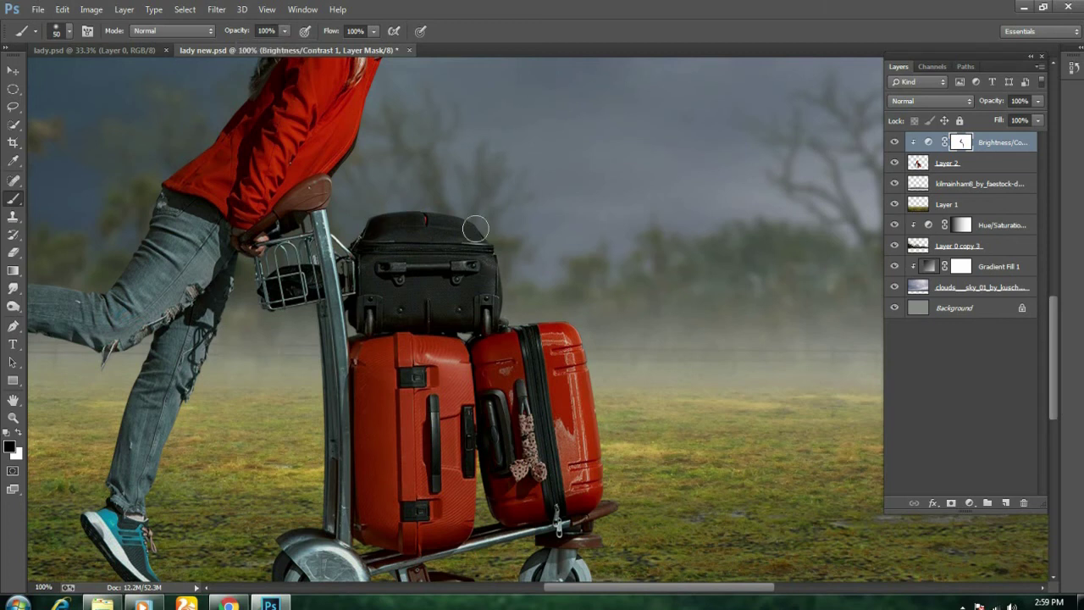
{"action": "left_click", "coordinate": [894, 142]}
{"action": "key", "text": "ctrl+minus"}
{"action": "key", "text": "ctrl+minus"}
{"action": "left_click", "coordinate": [895, 142]}
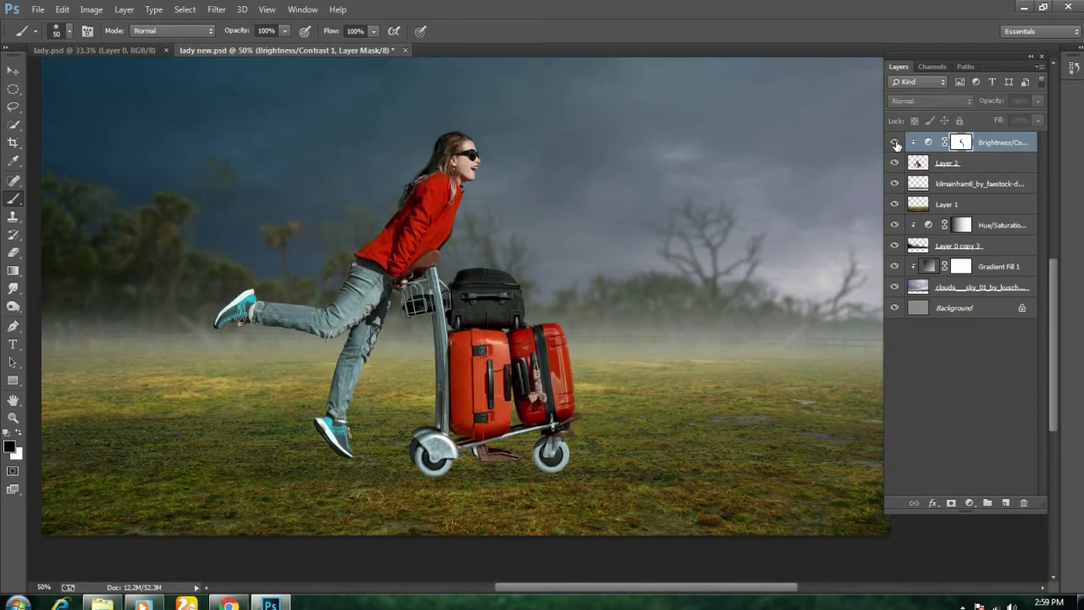
{"action": "left_click", "coordinate": [895, 143]}
{"action": "left_click", "coordinate": [894, 142]}
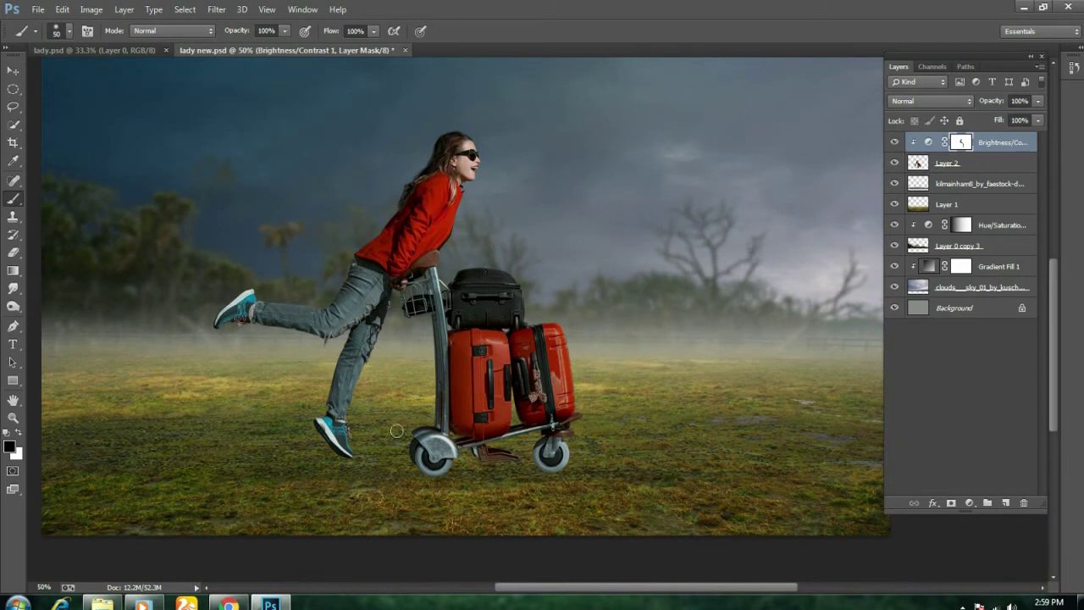
{"action": "left_click_drag", "start_coordinate": [388, 328], "coordinate": [354, 442]}
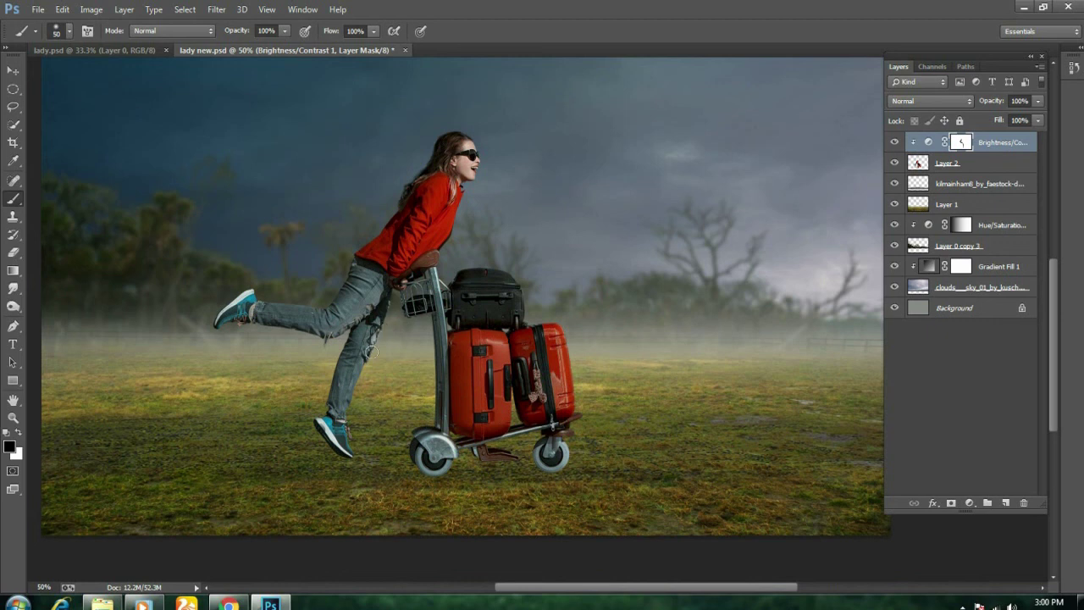
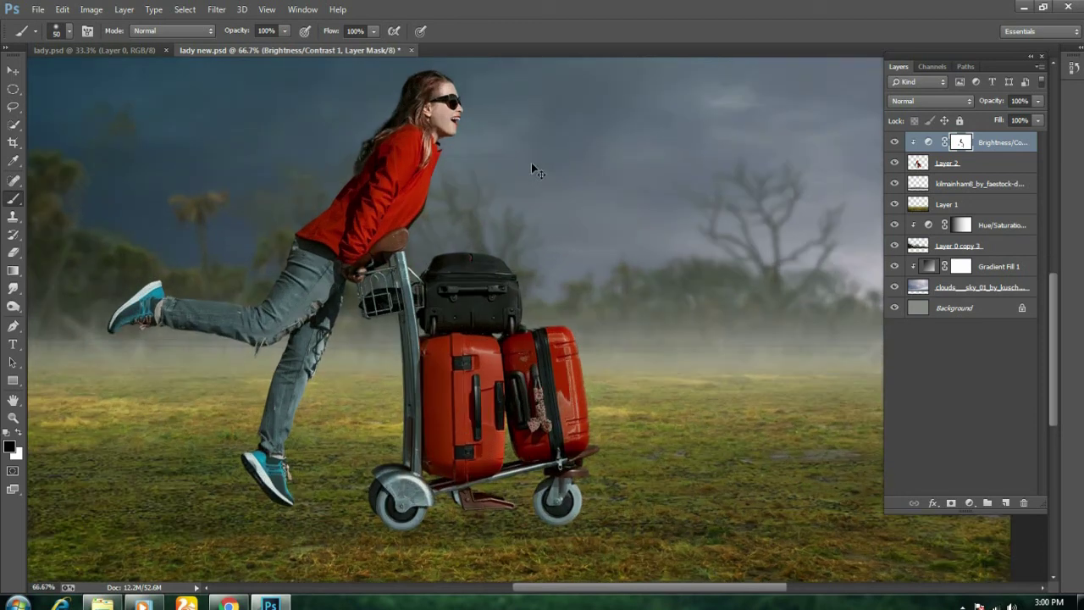
- Add a Curves adjustment layer and raise the curve from 164 to 213 to brighten
{"action": "left_click", "coordinate": [533, 163], "text": "ctrl"}
{"action": "left_click_drag", "start_coordinate": [539, 297], "coordinate": [692, 332]}
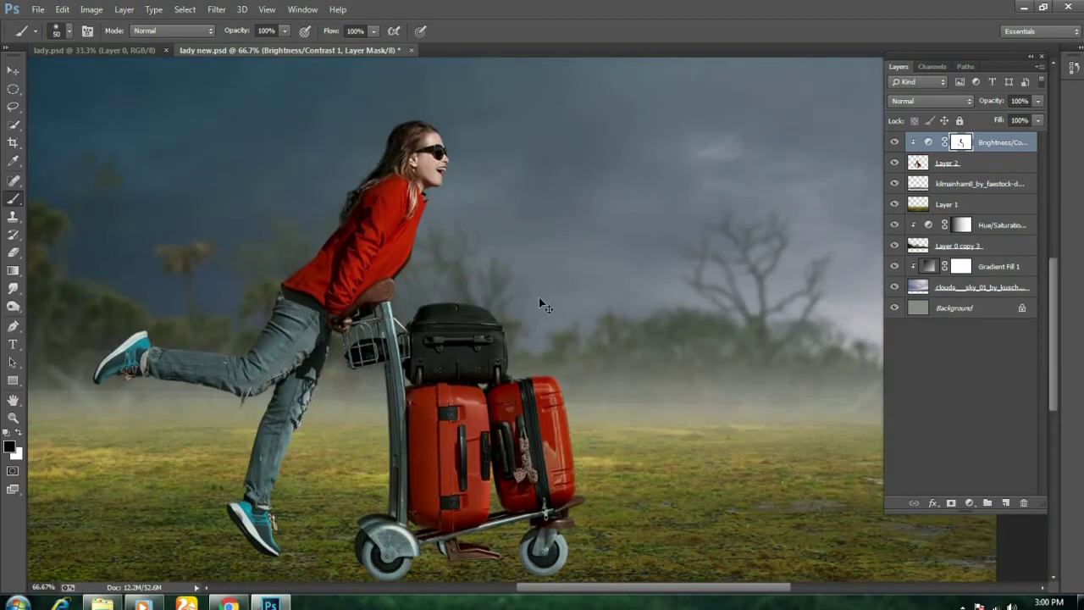
{"action": "key", "text": "ctrl+minus"}
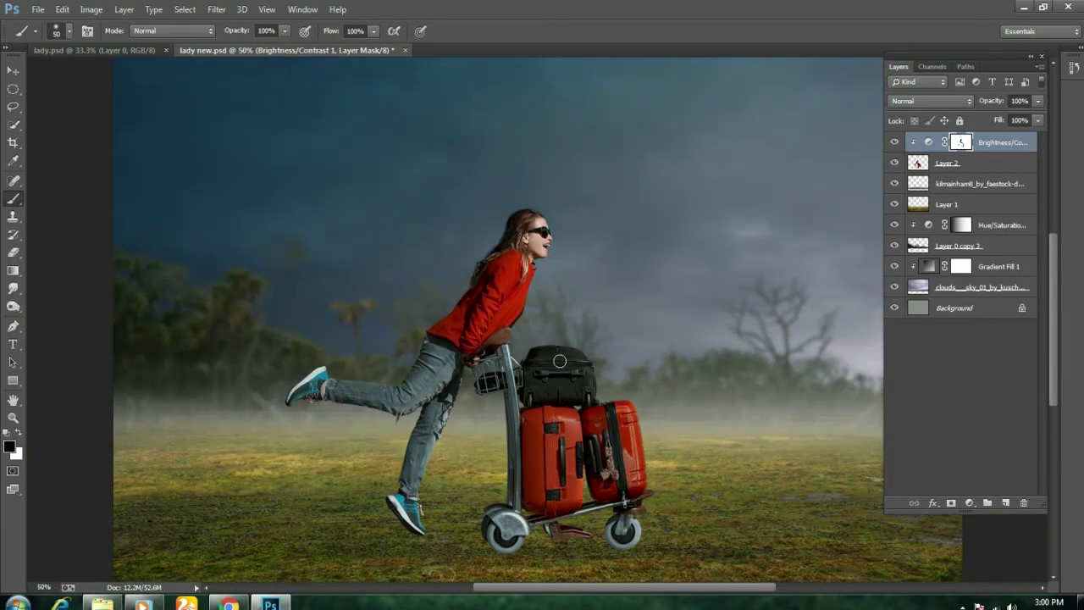
{"action": "left_click", "coordinate": [969, 503]}
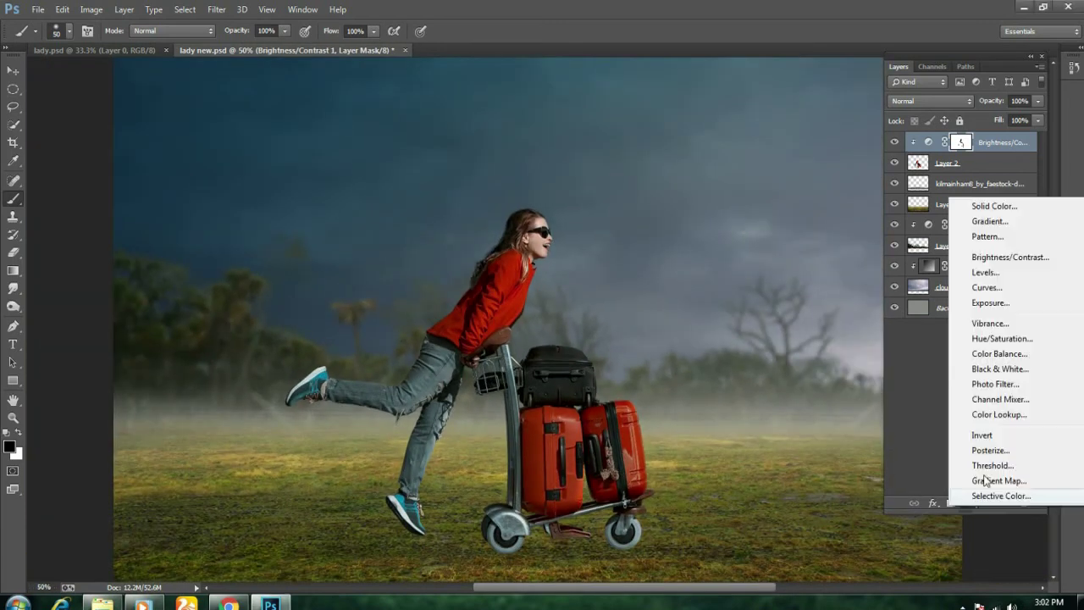
{"action": "left_click", "coordinate": [992, 286]}
{"action": "left_click_drag", "start_coordinate": [824, 240], "coordinate": [820, 221]}
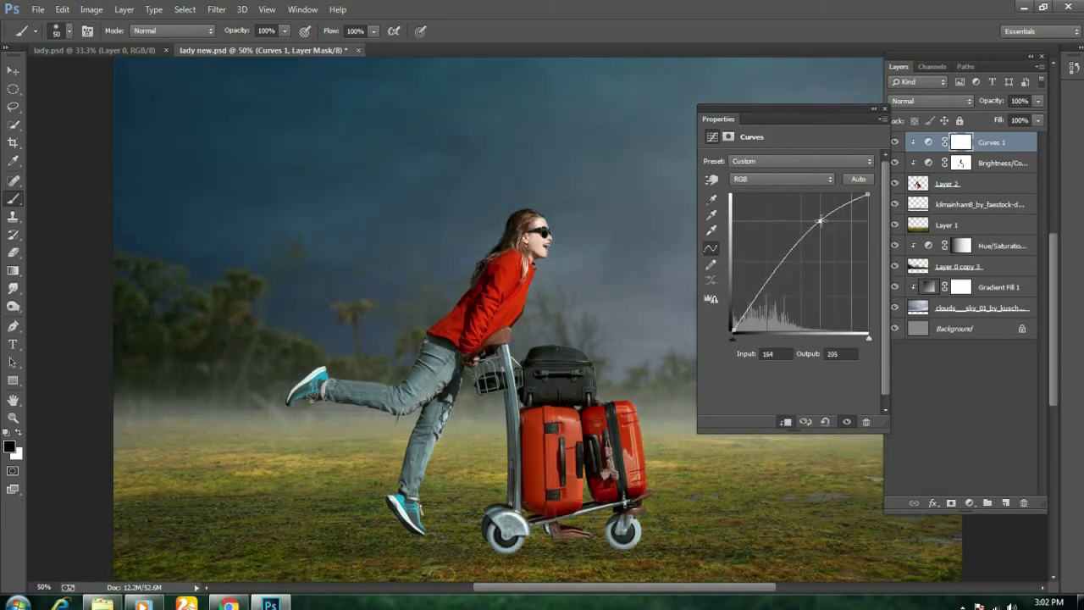
{"action": "left_click_drag", "start_coordinate": [822, 221], "coordinate": [822, 217]}
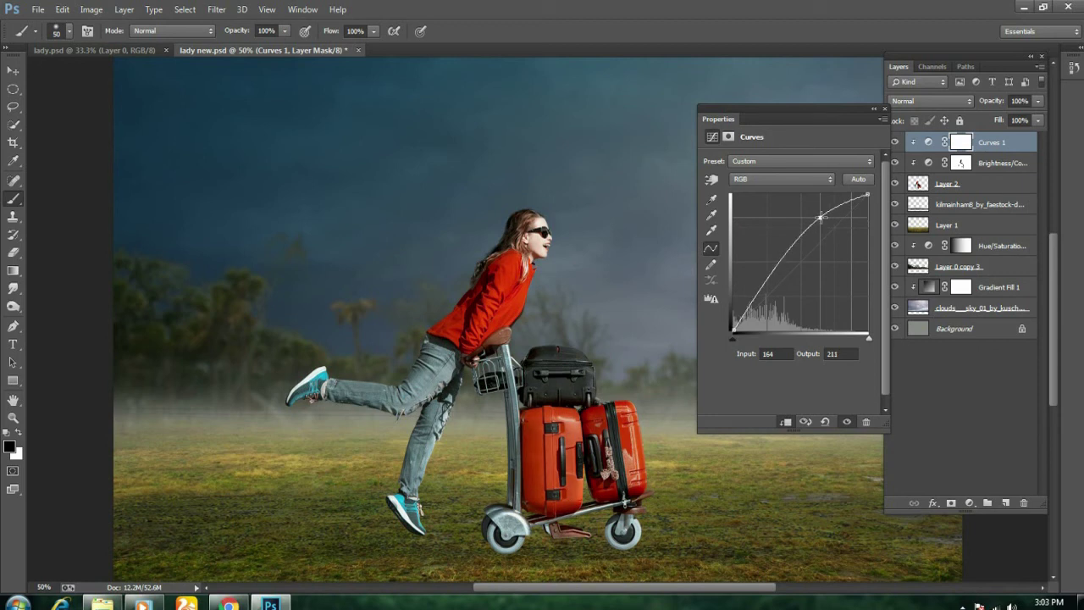
- Invert the Curves mask to black and set brush opacity to about 56%
{"action": "left_click", "coordinate": [884, 111]}
{"action": "double_click", "coordinate": [960, 142]}
{"action": "left_click", "coordinate": [855, 318]}
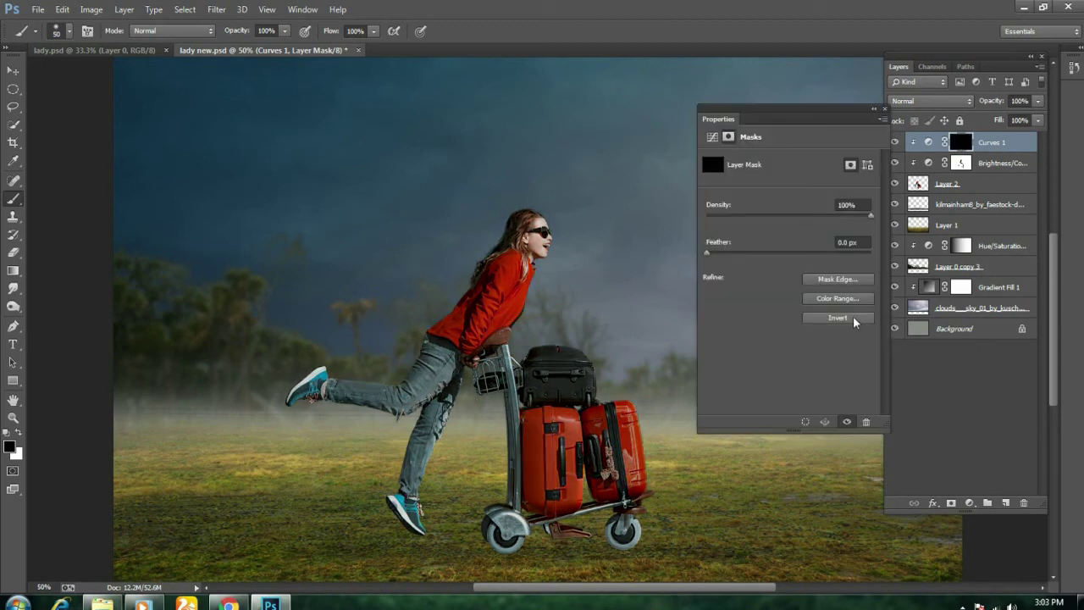
{"action": "left_click", "coordinate": [884, 109]}
{"action": "left_click", "coordinate": [285, 31]}
{"action": "left_click", "coordinate": [256, 50]}
- With a size-15 white brush, paint brightening along the edge of the woman's face
{"action": "scroll", "coordinate": [598, 333], "scroll_direction": "up", "scroll_amount": 1}
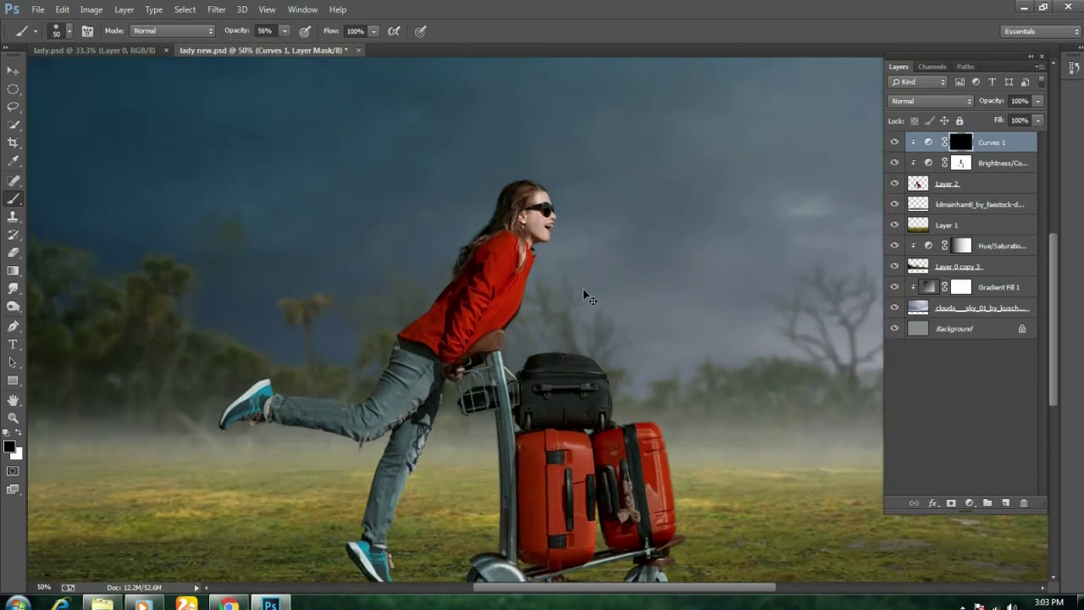
{"action": "scroll", "coordinate": [581, 291], "scroll_direction": "up", "scroll_amount": 1}
{"action": "scroll", "coordinate": [581, 245], "scroll_direction": "up", "scroll_amount": 1}
{"action": "scroll", "coordinate": [573, 222], "scroll_direction": "up", "scroll_amount": 1}
{"action": "key", "text": "bracketleft"}
{"action": "key", "text": "bracketleft"}
{"action": "key", "text": "bracketleft"}
{"action": "key", "text": "bracketleft"}
{"action": "key", "text": "bracketleft"}
{"action": "key", "text": "bracketleft"}
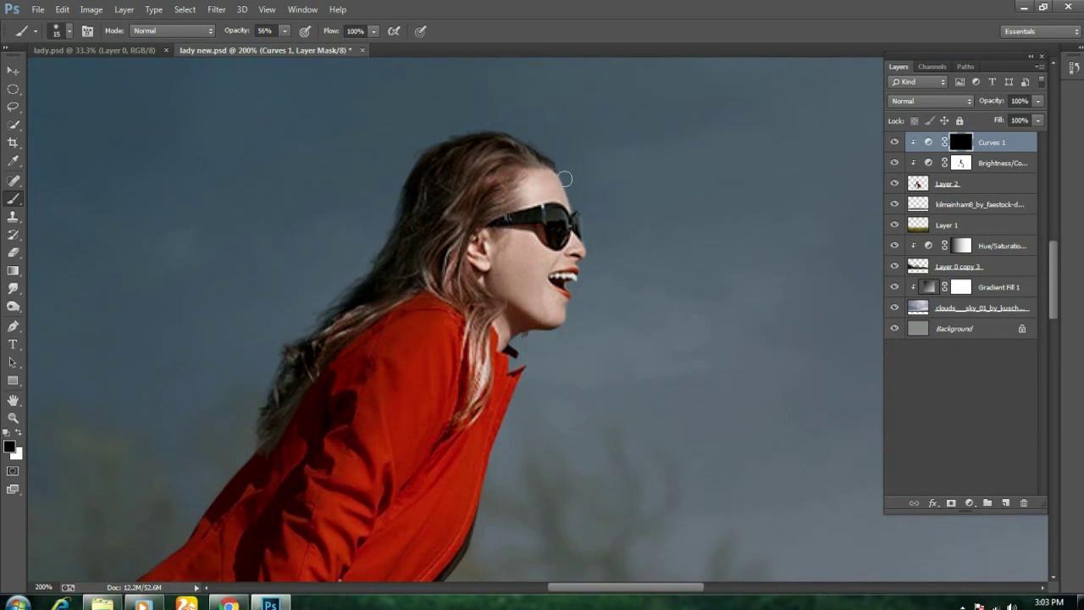
{"action": "left_click", "coordinate": [19, 439]}
{"action": "left_click_drag", "start_coordinate": [571, 197], "coordinate": [553, 328]}
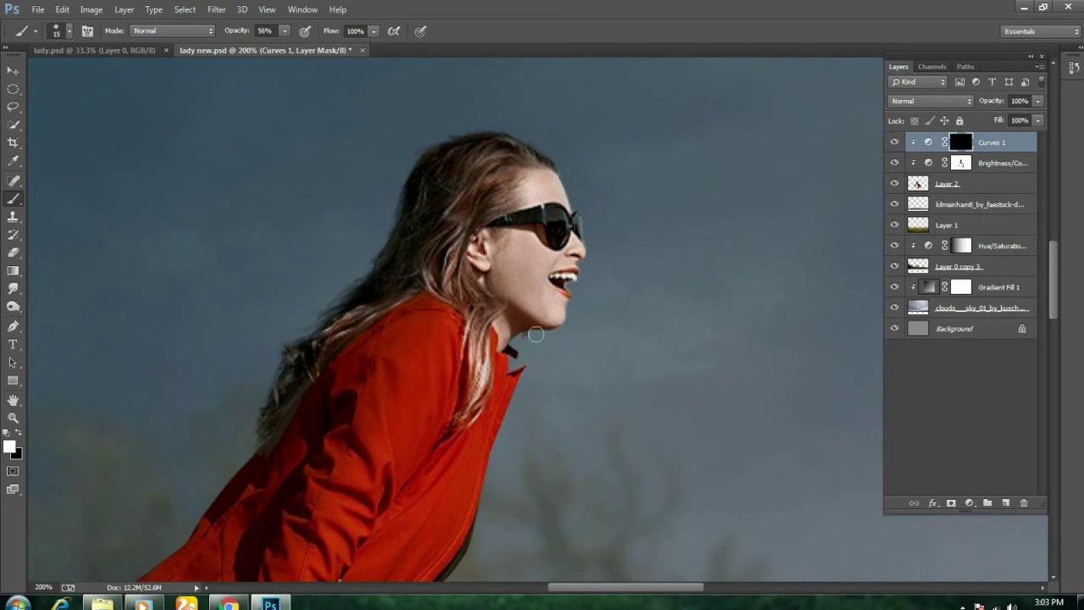
{"action": "left_click_drag", "start_coordinate": [557, 365], "coordinate": [612, 158]}
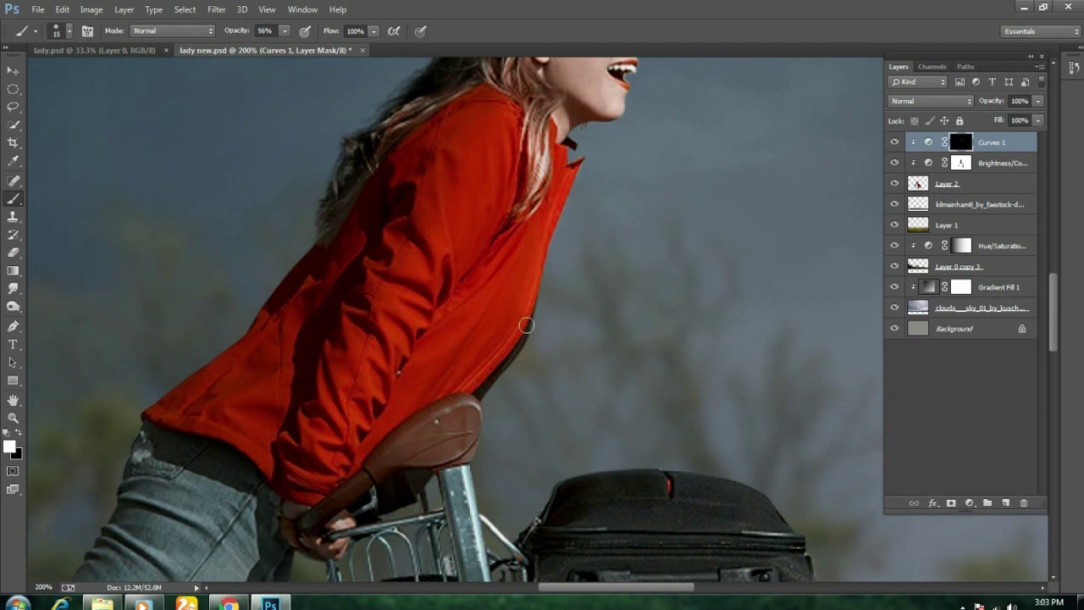
- At full opacity, paint highlights down the cart seat, suitcases and front wheel
{"action": "left_click_drag", "start_coordinate": [515, 381], "coordinate": [491, 268]}
{"action": "key", "text": "0"}
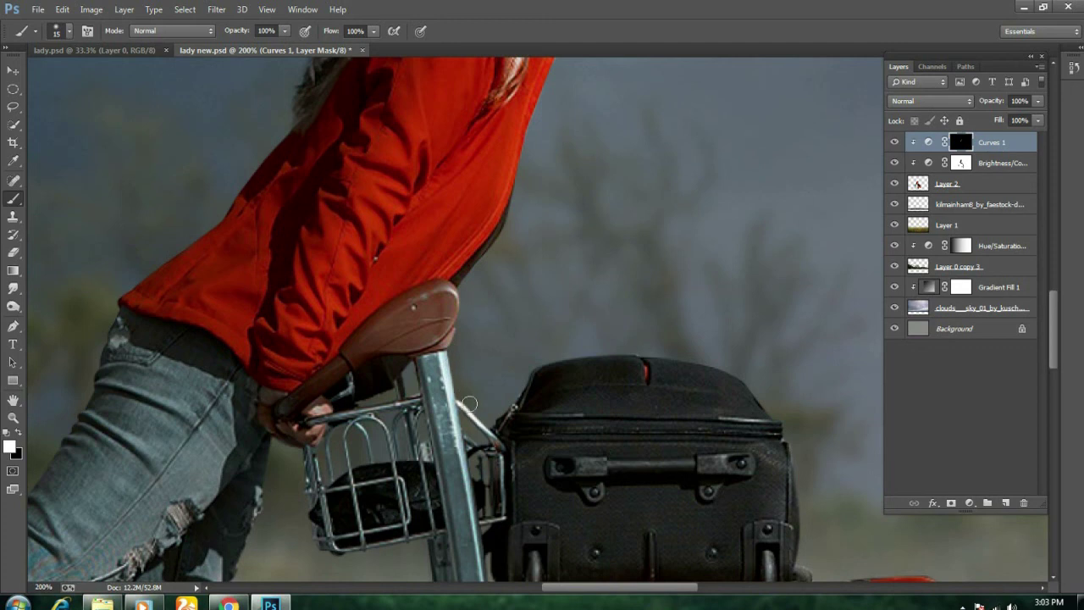
{"action": "left_click_drag", "start_coordinate": [533, 369], "coordinate": [388, 296]}
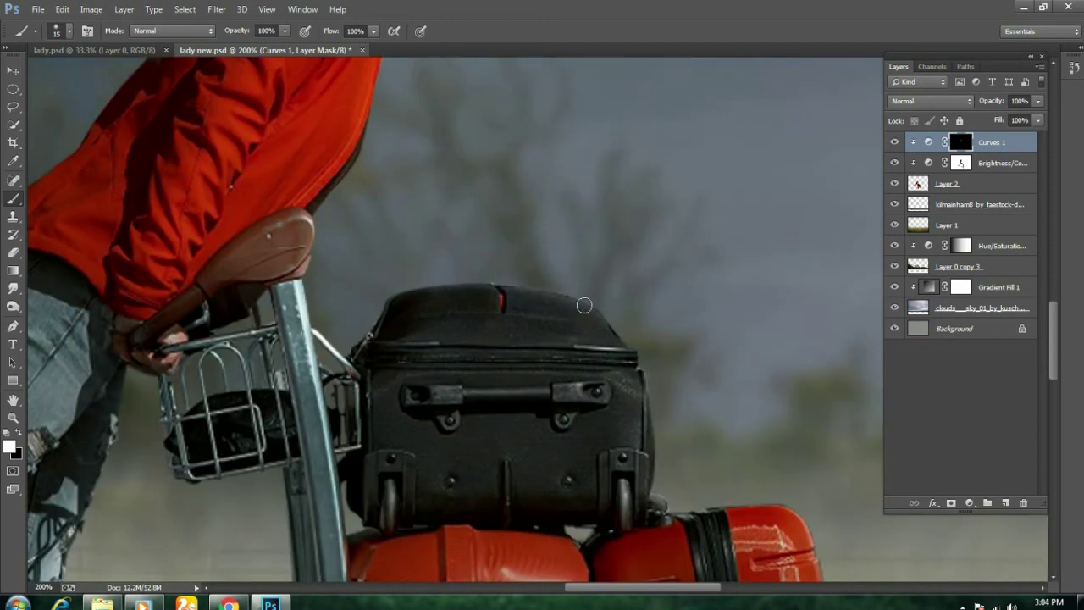
{"action": "left_click_drag", "start_coordinate": [657, 440], "coordinate": [627, 288]}
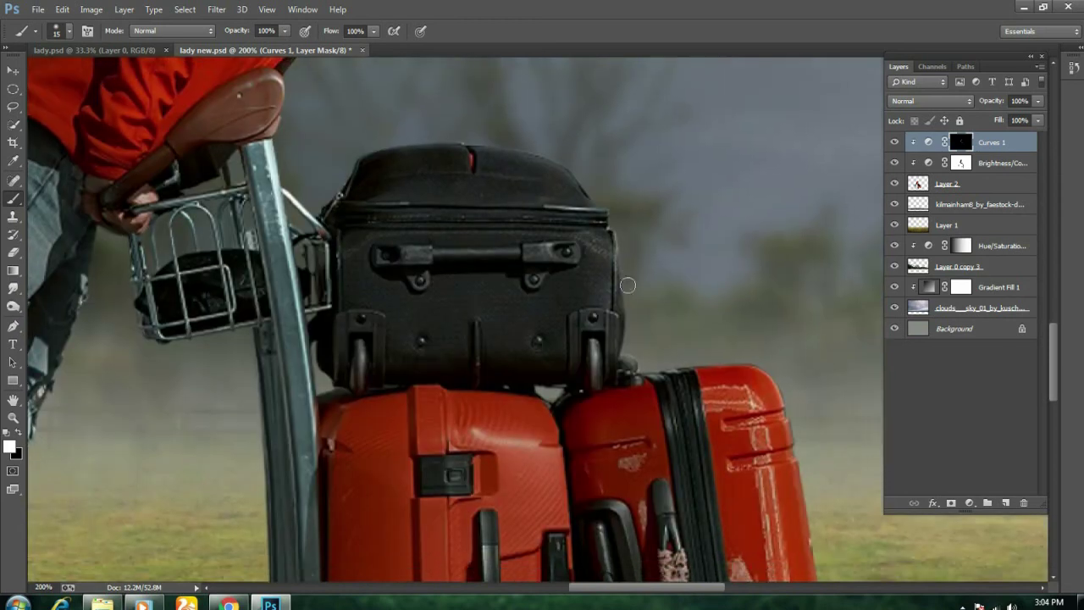
{"action": "left_click_drag", "start_coordinate": [711, 363], "coordinate": [550, 274]}
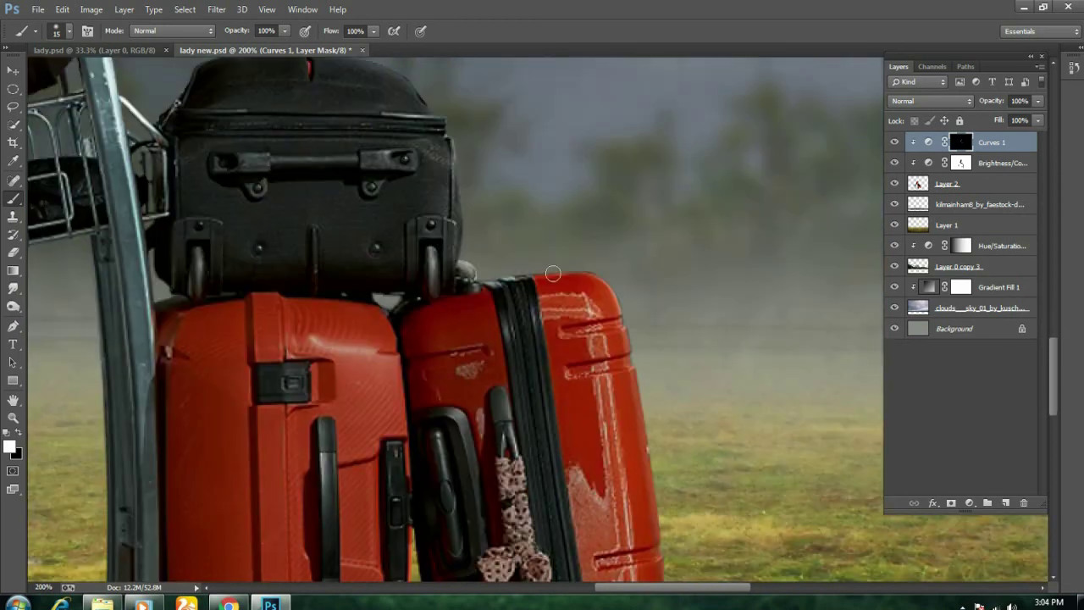
{"action": "left_click_drag", "start_coordinate": [647, 405], "coordinate": [608, 219]}
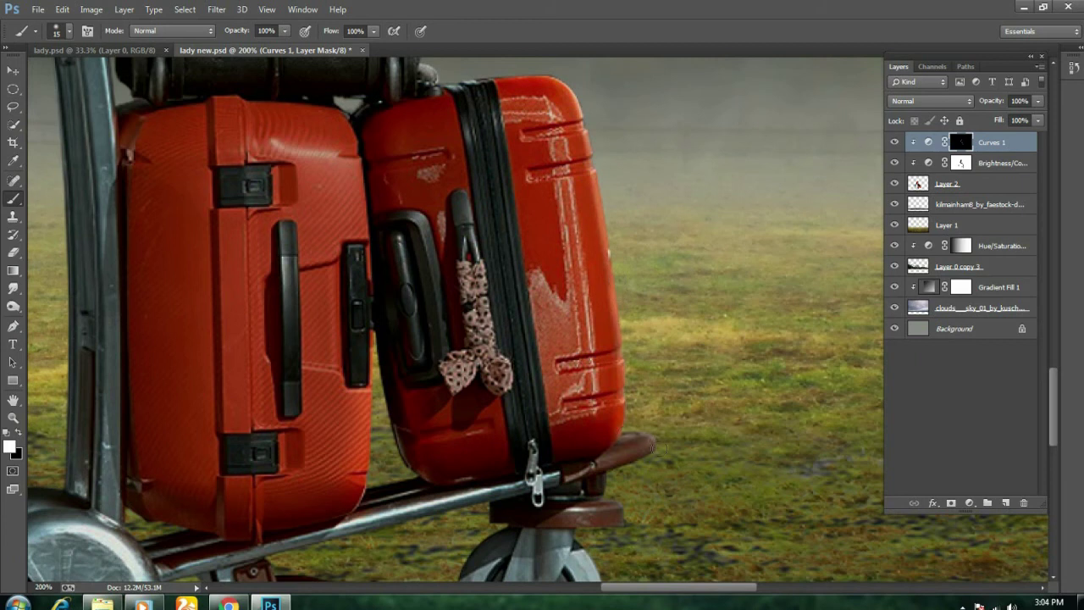
{"action": "left_click_drag", "start_coordinate": [610, 495], "coordinate": [572, 343]}
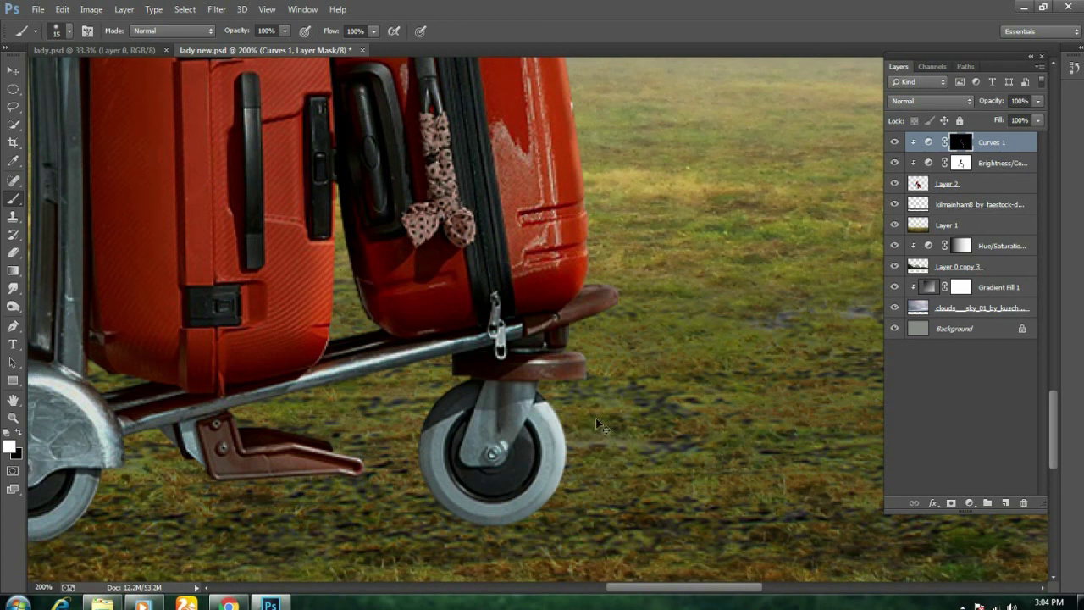
{"action": "key", "text": "ctrl+minus"}
{"action": "key", "text": "ctrl+minus"}
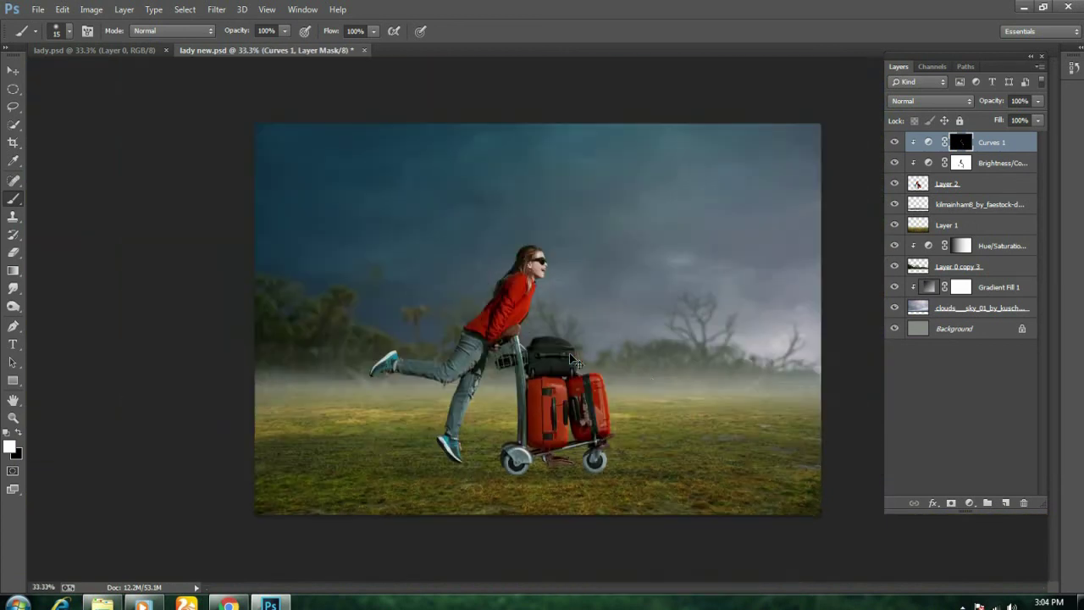
{"action": "key", "text": "ctrl+plus"}
{"action": "key", "text": "ctrl+plus"}
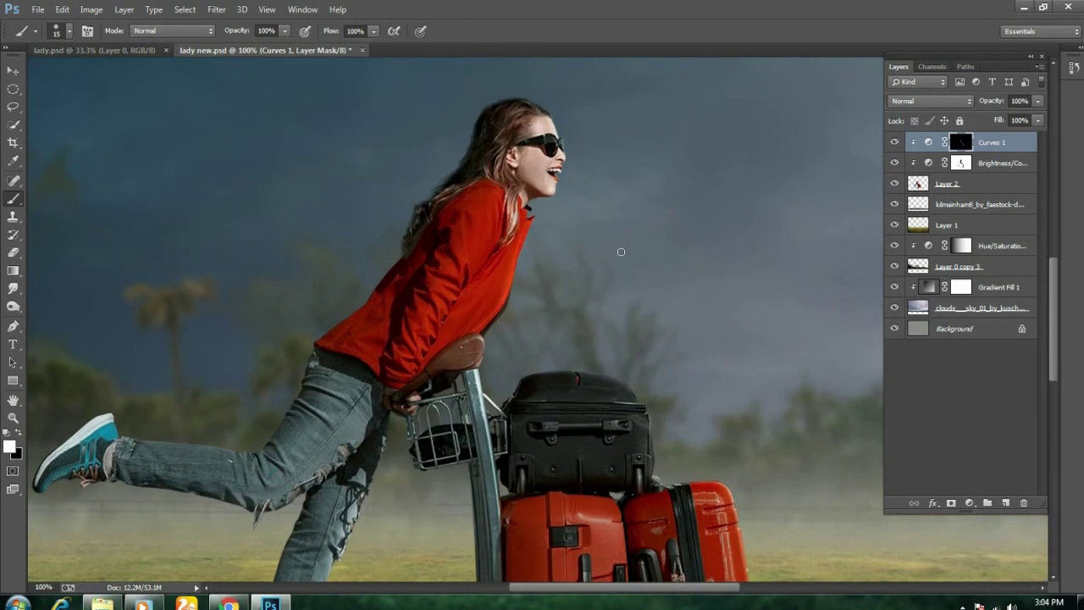
{"action": "key", "text": "ctrl+plus"}
{"action": "key", "text": "ctrl+plus"}
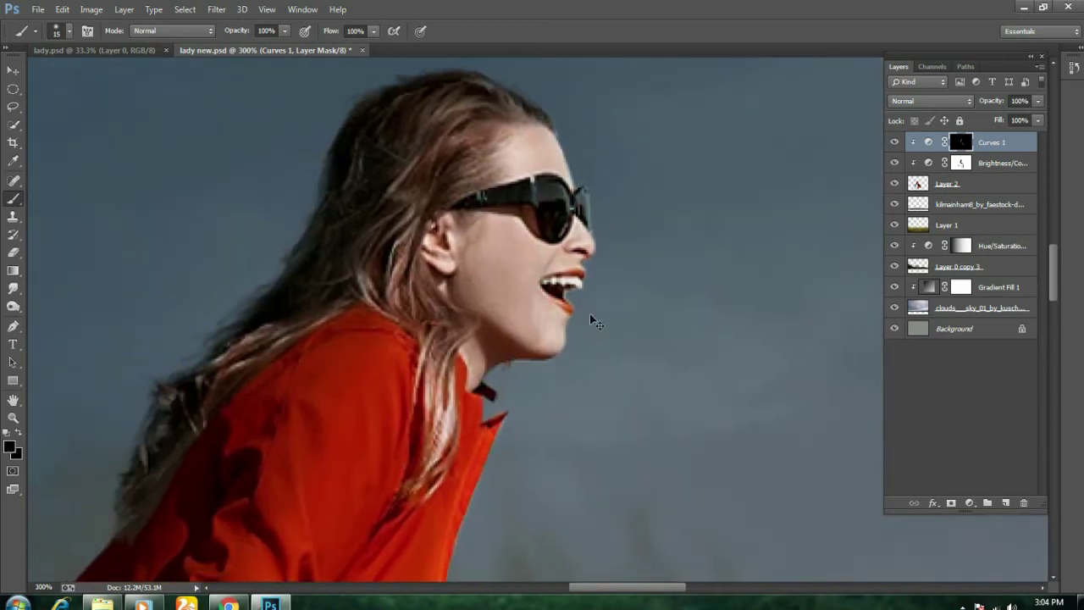
{"action": "key", "text": "ctrl+0"}
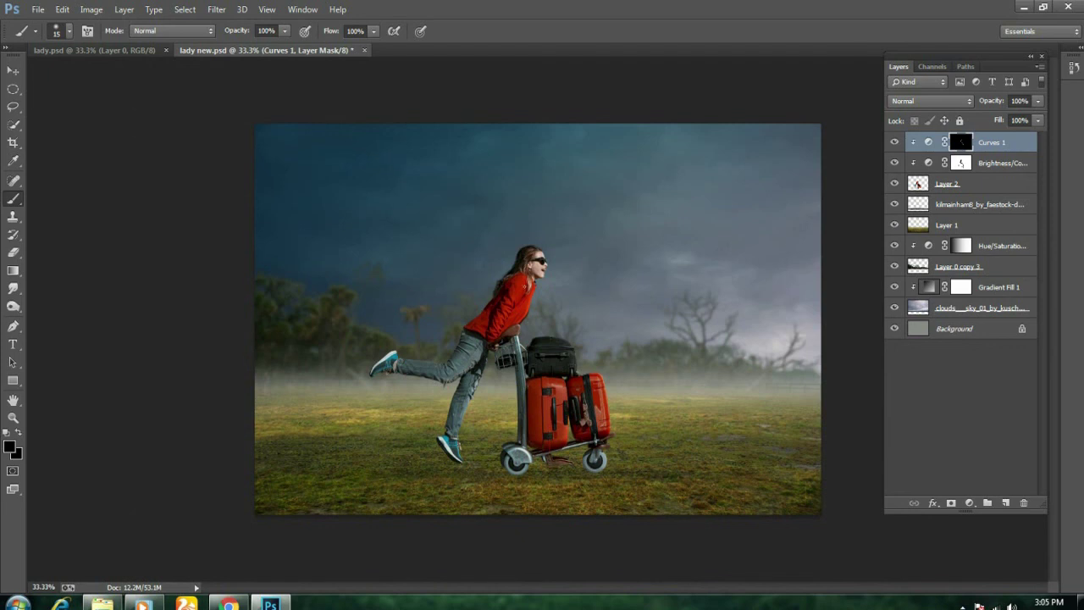
{"action": "key", "text": "ctrl+plus"}
{"action": "key", "text": "ctrl+plus"}
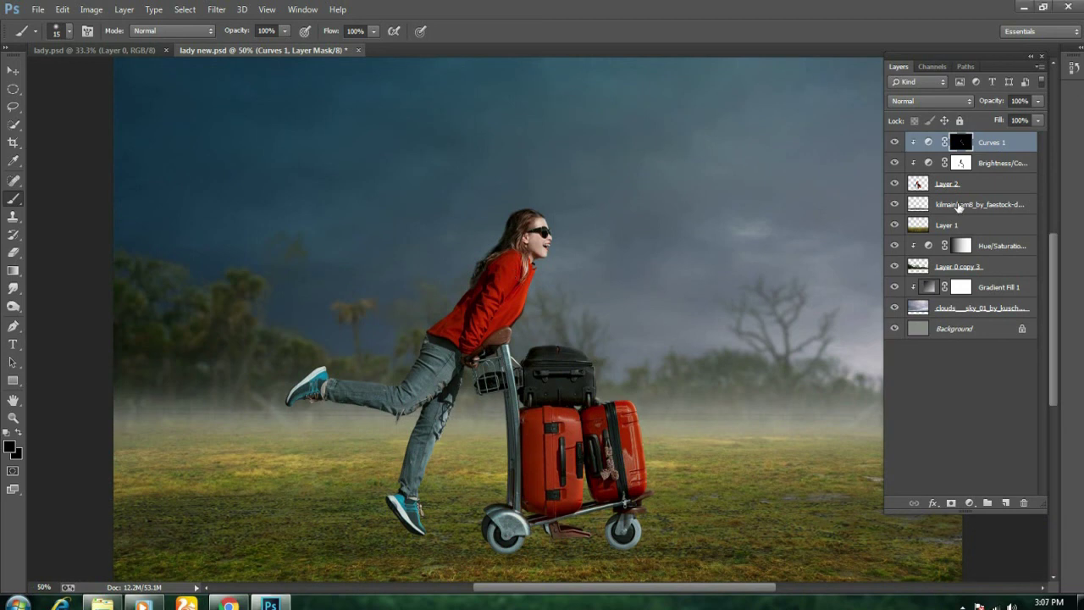
- Add a new Layer 3 above the kilmainham texture in Soft Light mode
{"action": "left_click", "coordinate": [944, 206]}
{"action": "left_click", "coordinate": [895, 207]}
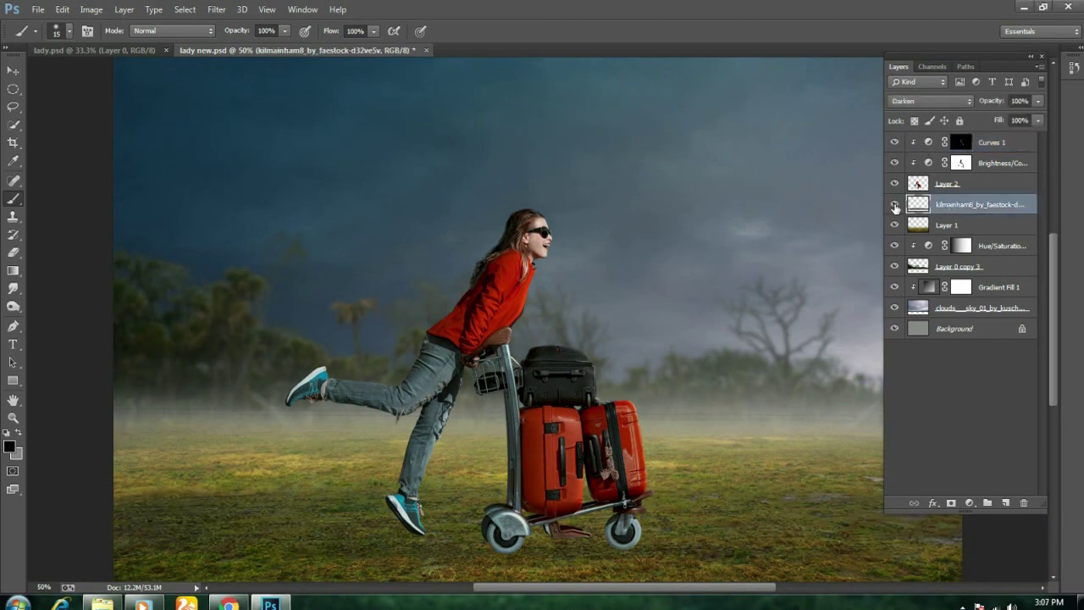
{"action": "left_click", "coordinate": [1006, 503]}
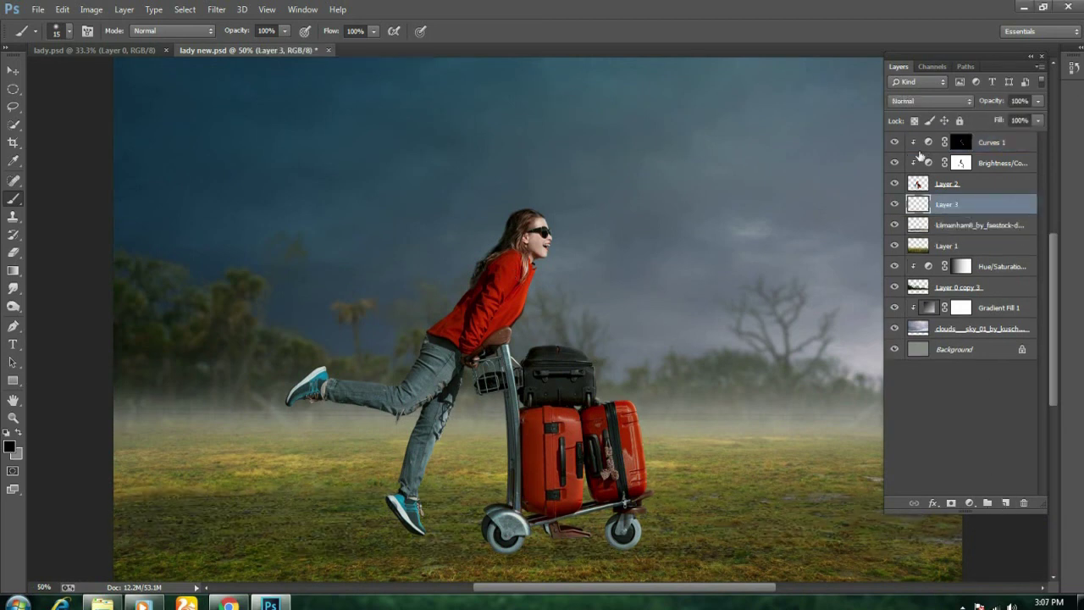
{"action": "left_click", "coordinate": [930, 101]}
{"action": "left_click", "coordinate": [923, 293]}
- Paint faint 17%-opacity dark shadows on the grass under the foot and trolley
{"action": "left_click_drag", "start_coordinate": [284, 35], "coordinate": [226, 49]}
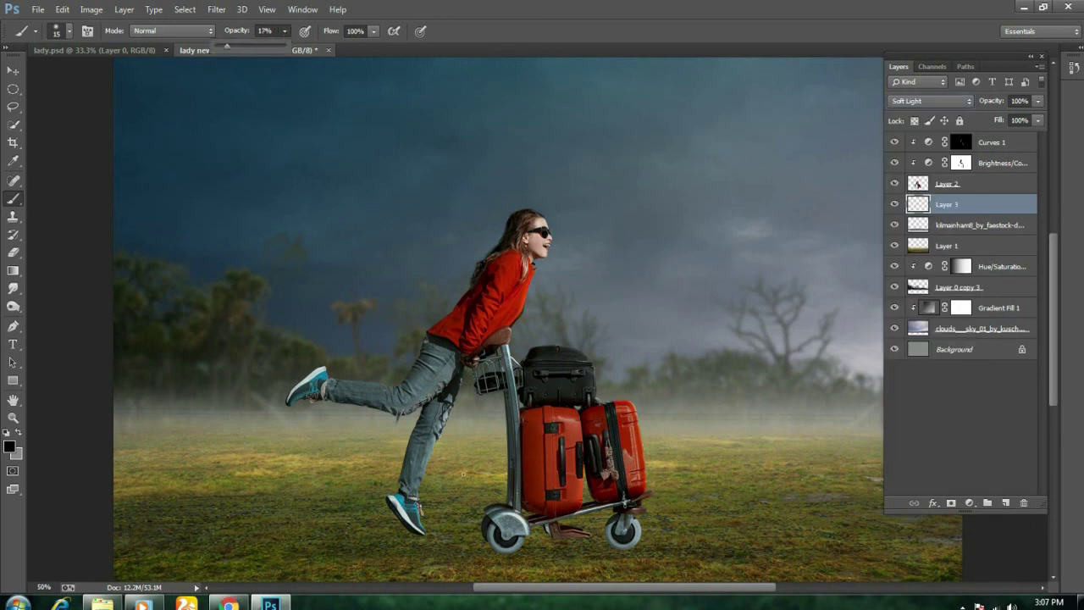
{"action": "key", "text": "ctrl+1"}
{"action": "left_click_drag", "start_coordinate": [536, 500], "coordinate": [536, 286]}
{"action": "left_click_drag", "start_coordinate": [535, 372], "coordinate": [547, 340]}
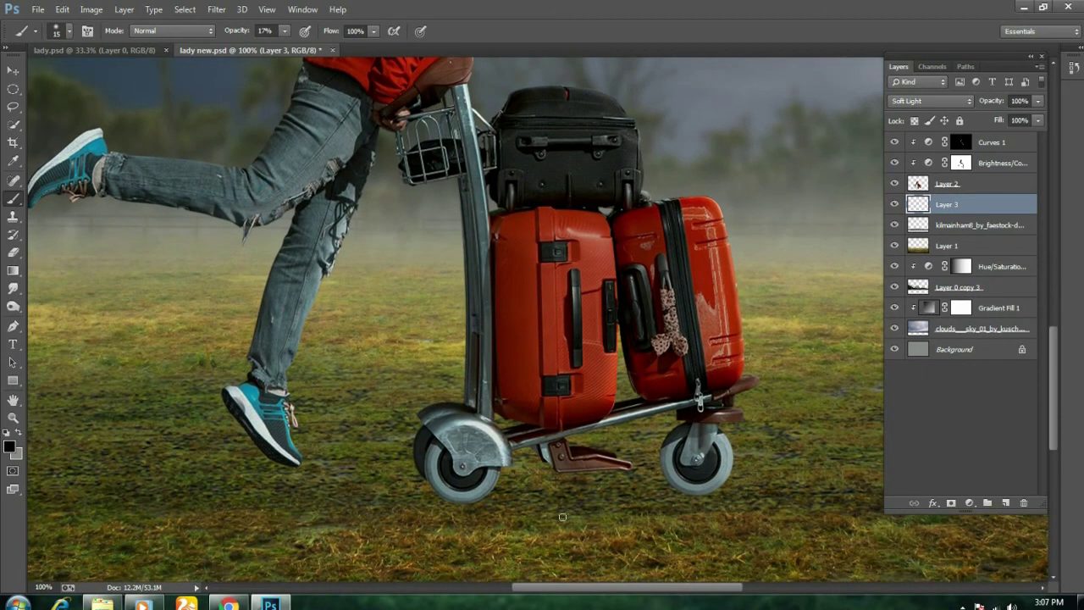
{"action": "key", "text": "bracketright"}
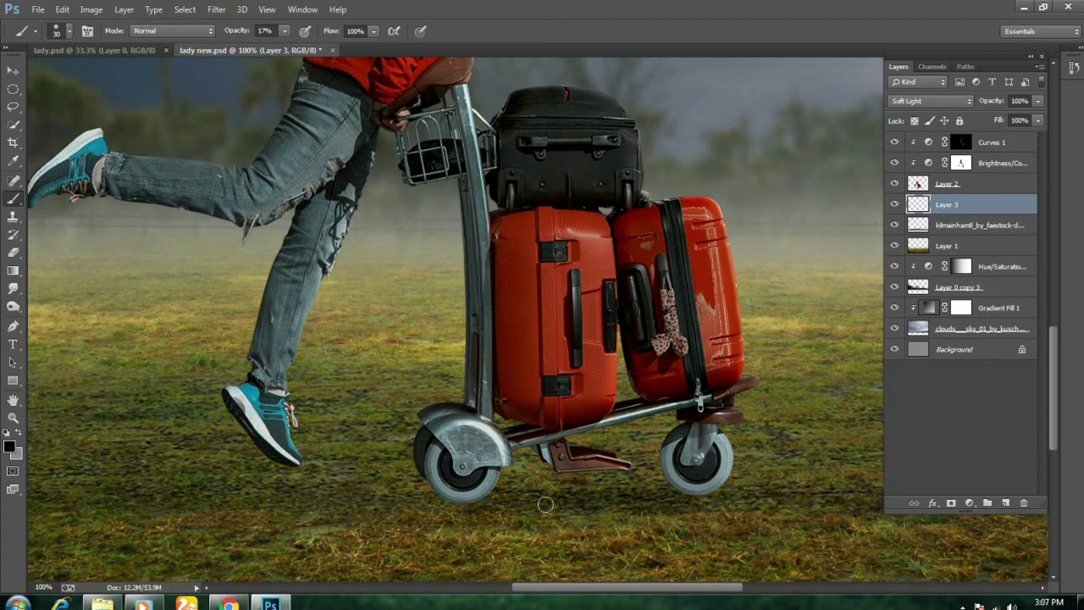
{"action": "left_click_drag", "start_coordinate": [495, 501], "coordinate": [647, 429]}
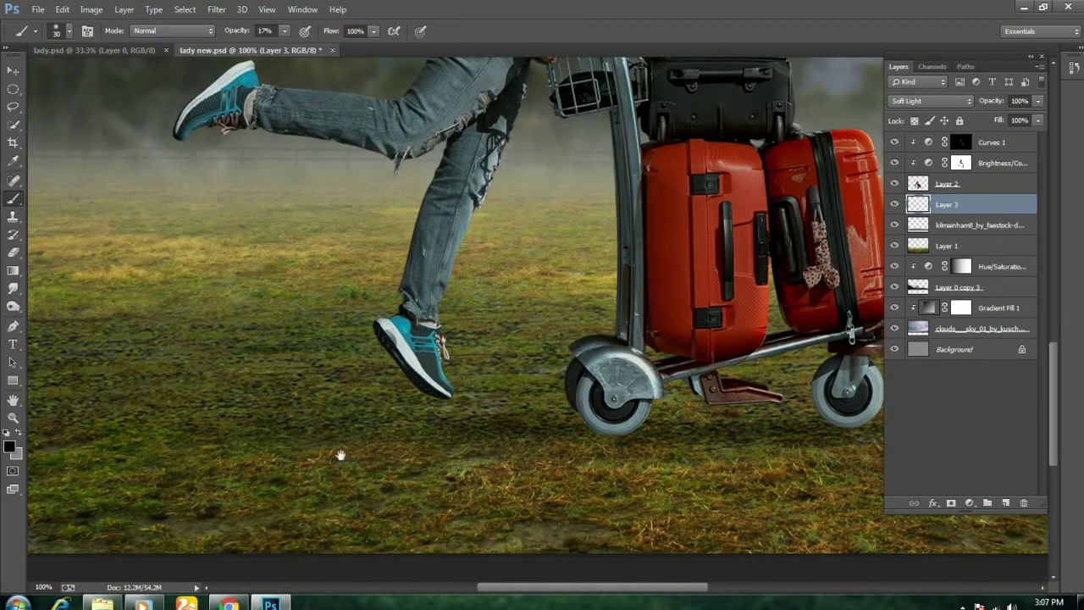
{"action": "left_click_drag", "start_coordinate": [555, 425], "coordinate": [733, 387]}
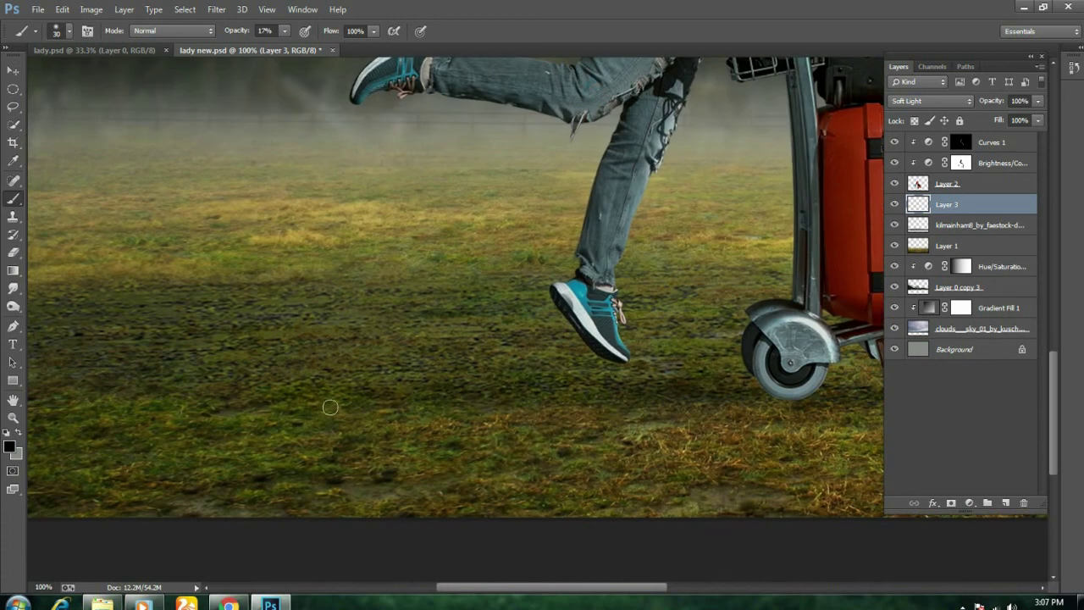
{"action": "left_click_drag", "start_coordinate": [444, 377], "coordinate": [346, 377]}
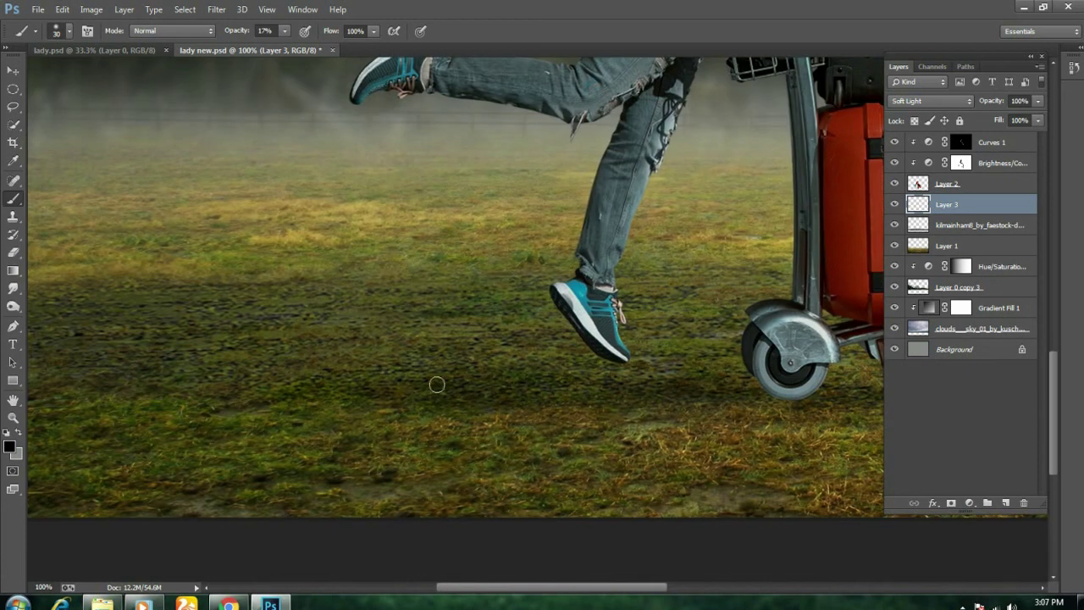
{"action": "key", "text": "ctrl+0"}
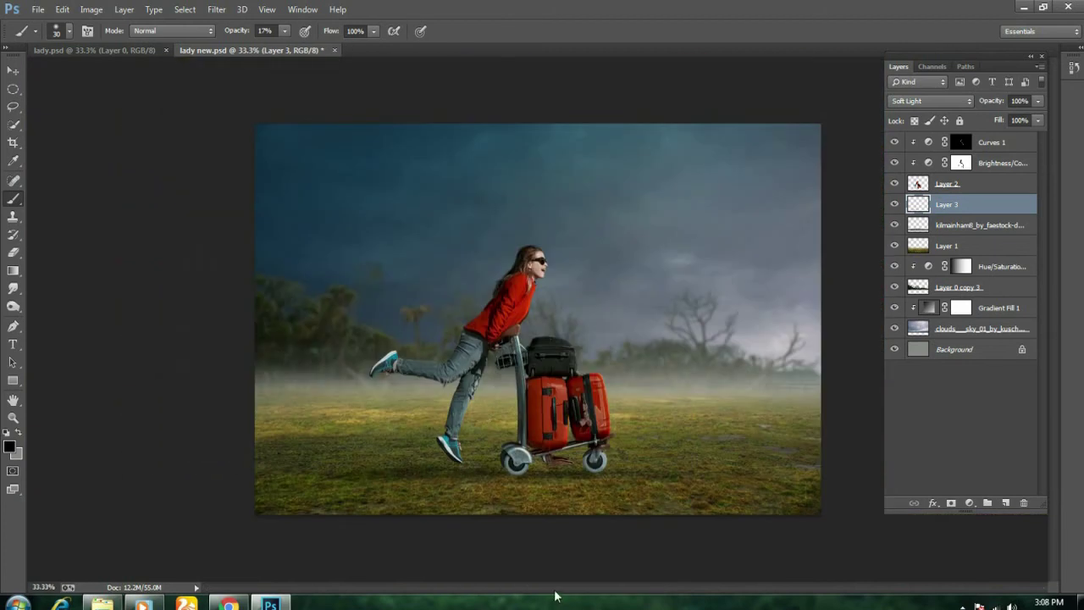
- Inspect the painted ground shadows, then set Layer 3's opacity to 84%
{"action": "key", "text": "ctrl+plus"}
{"action": "key", "text": "ctrl+plus"}
{"action": "scroll", "coordinate": [465, 416], "scroll_direction": "down", "scroll_amount": 2}
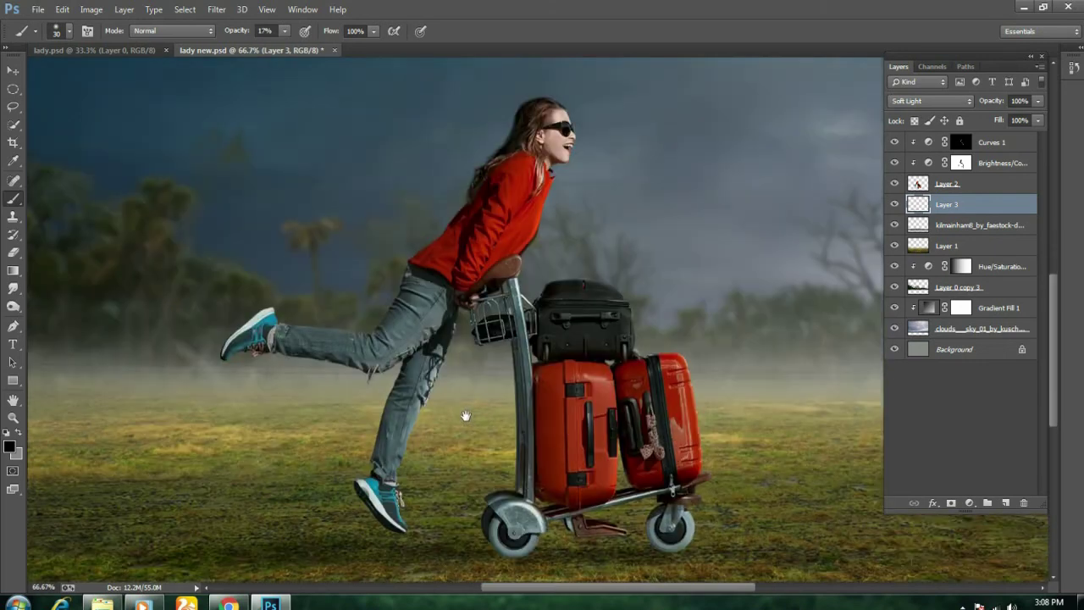
{"action": "scroll", "coordinate": [487, 472], "scroll_direction": "down", "scroll_amount": 1}
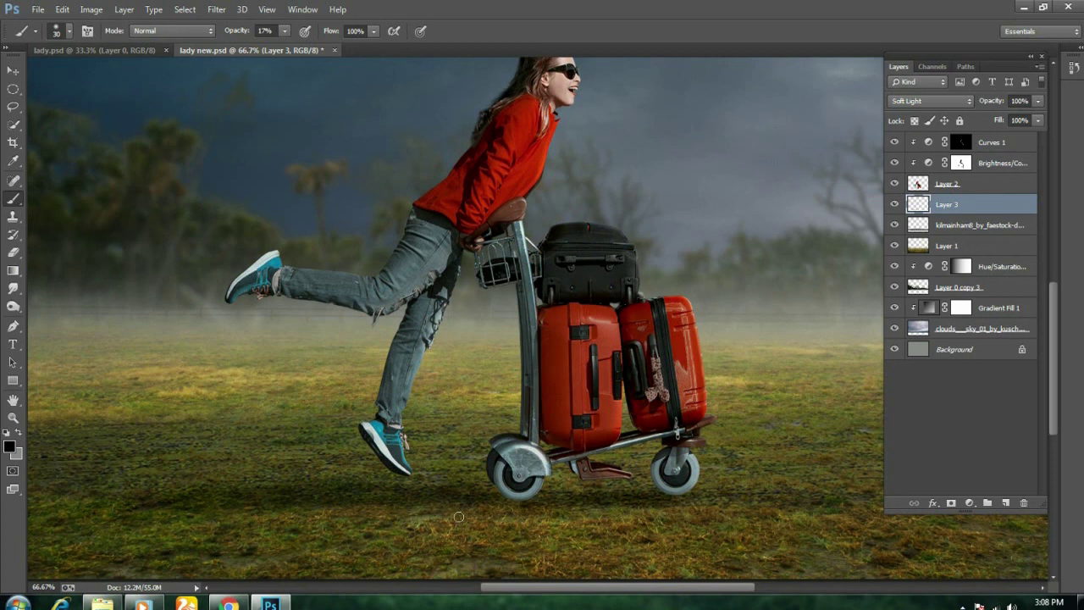
{"action": "key", "text": "ctrl+minus"}
{"action": "key", "text": "ctrl+minus"}
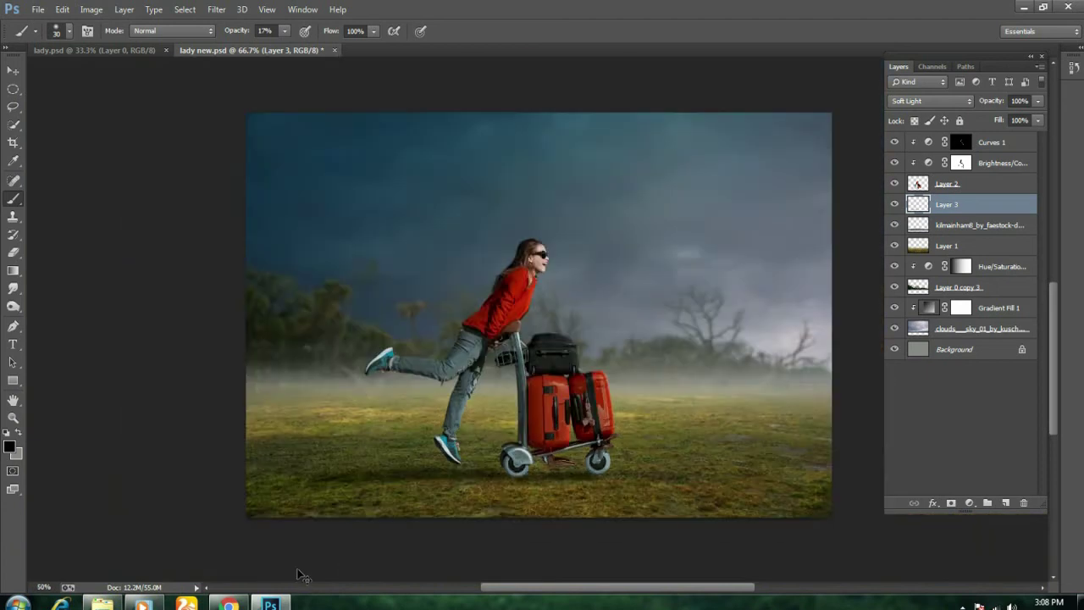
{"action": "key", "text": "ctrl+minus"}
{"action": "key", "text": "ctrl+plus"}
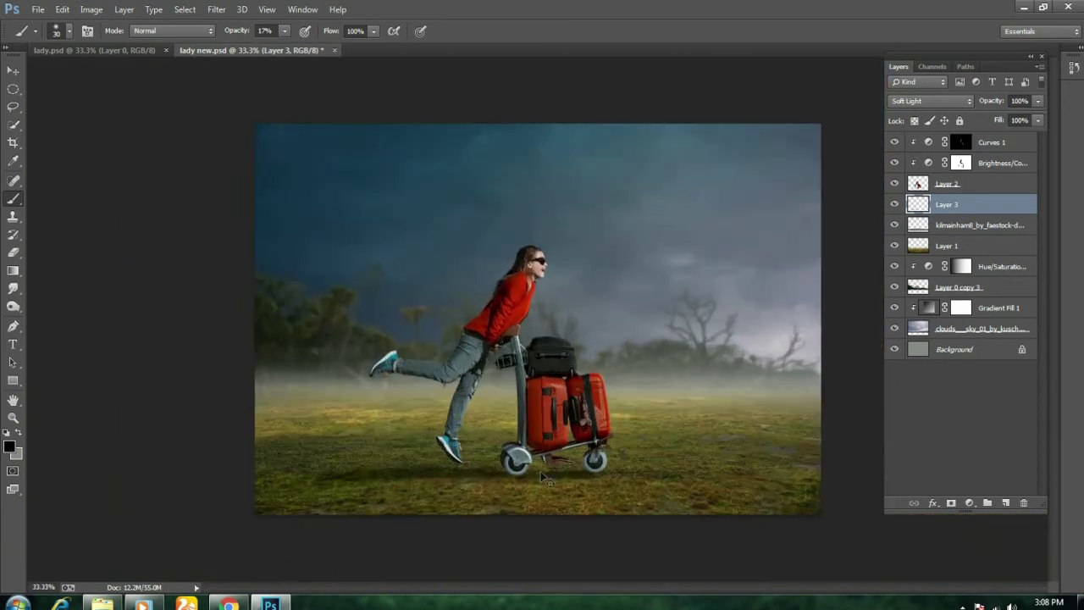
{"action": "left_click_drag", "start_coordinate": [1002, 103], "coordinate": [995, 104]}
{"action": "key", "text": "Return"}
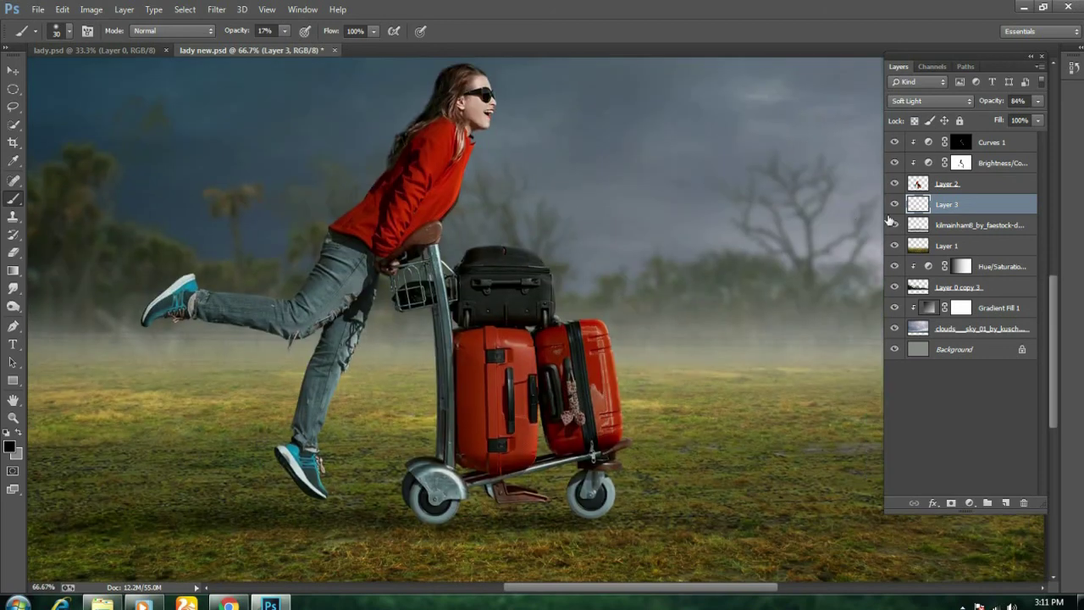
- Add a new Layer 4 above Curves 1 and clip it to the layer below
{"action": "left_click", "coordinate": [895, 205]}
{"action": "left_click", "coordinate": [895, 204]}
{"action": "left_click", "coordinate": [1008, 144]}
{"action": "left_click", "coordinate": [1005, 503]}
{"action": "right_click", "coordinate": [968, 142]}
{"action": "left_click", "coordinate": [833, 210]}
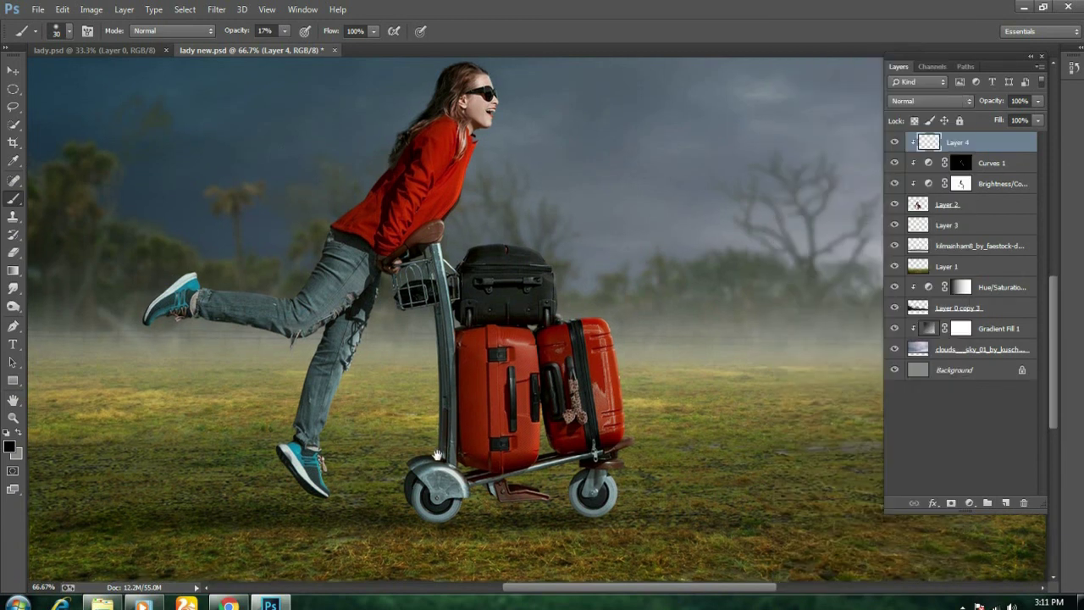
- Paint soft dark shading under the trolley's front wheel and over the woman's jeans
{"action": "left_click_drag", "start_coordinate": [382, 424], "coordinate": [489, 405]}
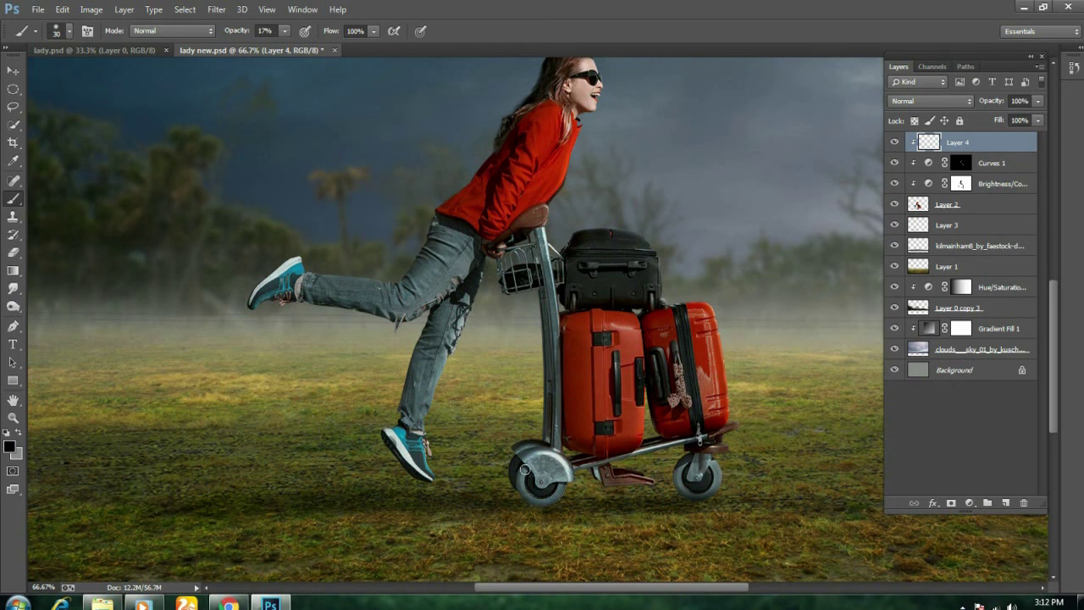
{"action": "left_click_drag", "start_coordinate": [563, 493], "coordinate": [536, 503]}
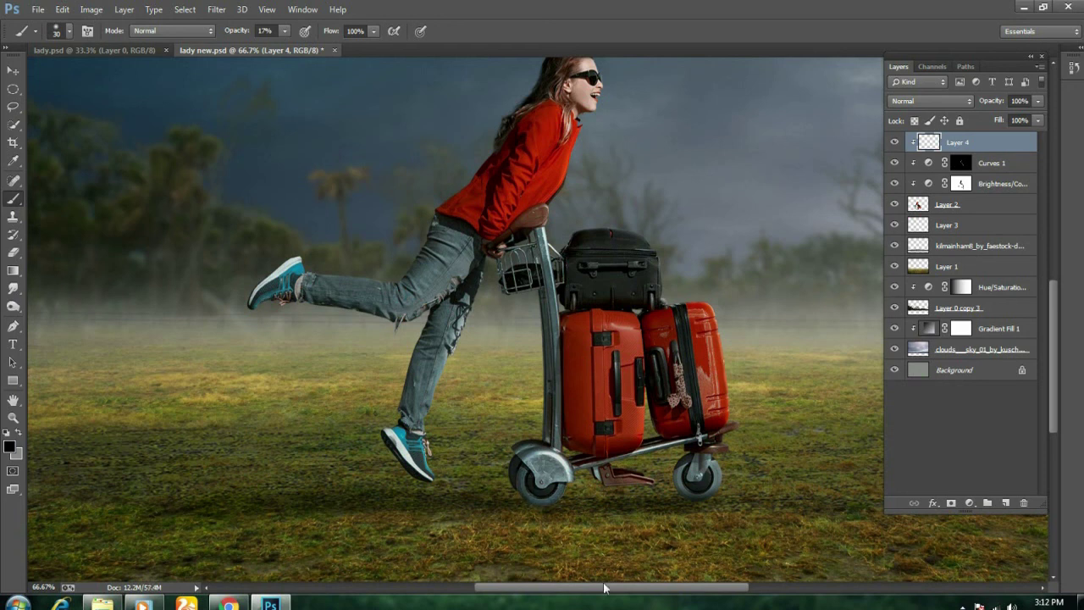
{"action": "left_click_drag", "start_coordinate": [460, 471], "coordinate": [564, 495]}
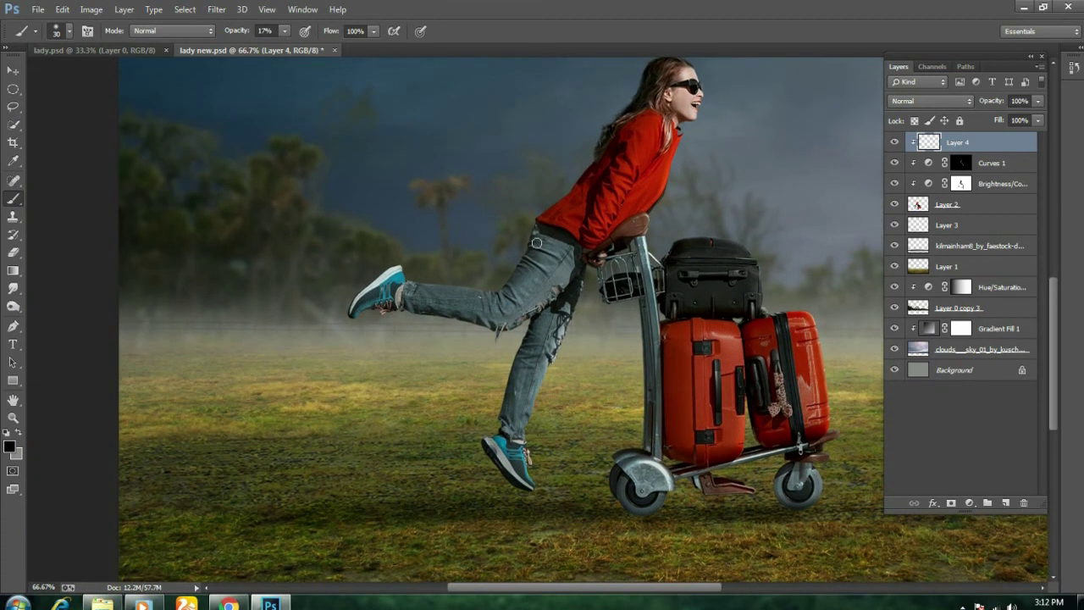
{"action": "scroll", "coordinate": [536, 243], "scroll_direction": "right", "scroll_amount": 2}
{"action": "scroll", "coordinate": [593, 187], "scroll_direction": "up", "scroll_amount": 3}
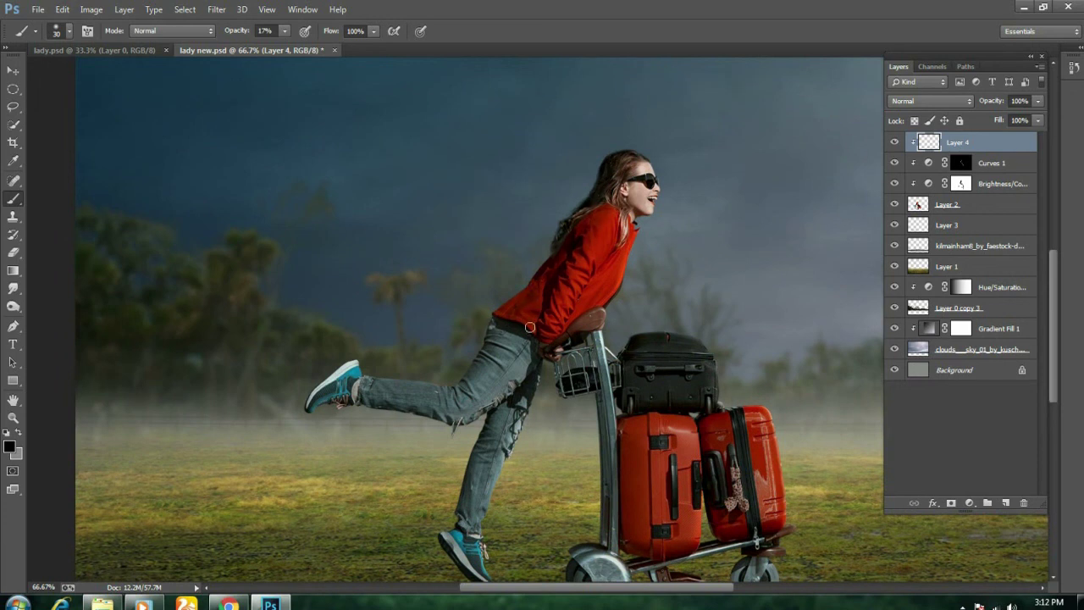
{"action": "key", "text": "bracketright"}
{"action": "left_click_drag", "start_coordinate": [494, 342], "coordinate": [486, 344]}
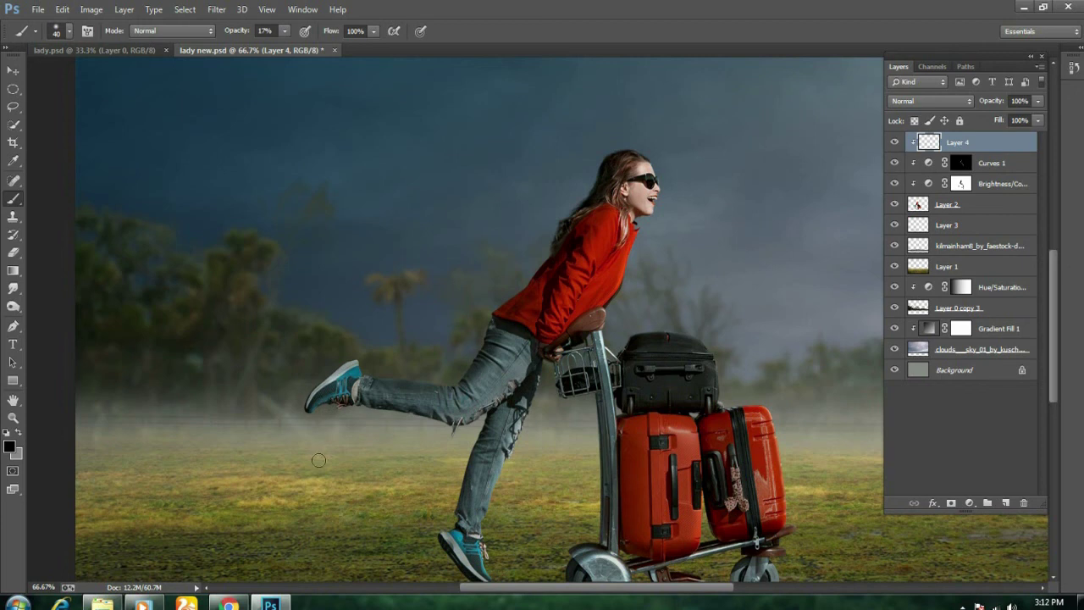
{"action": "left_click_drag", "start_coordinate": [443, 552], "coordinate": [363, 444]}
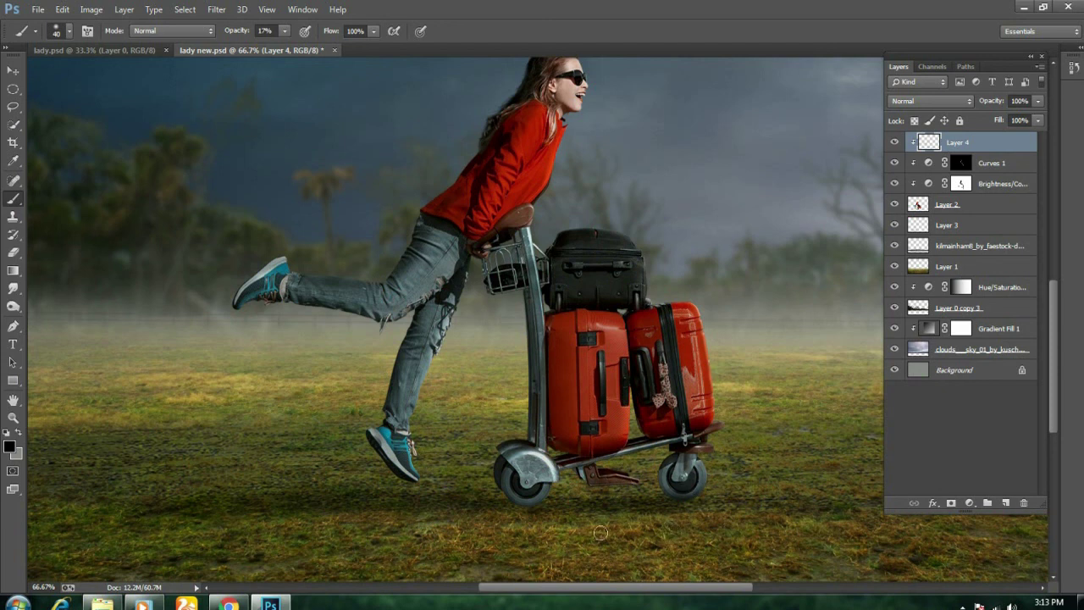
- Group Curves 1, Brightness/Contrast, Layer 2 and Layer 3 into Group 1
{"action": "key", "text": "ctrl+minus"}
{"action": "key", "text": "ctrl+minus"}
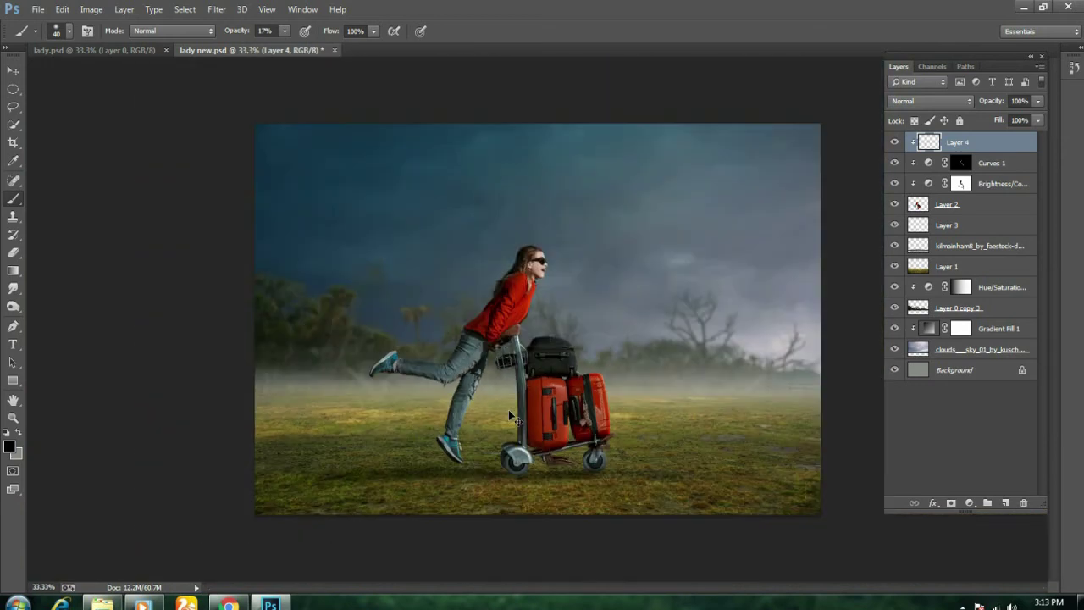
{"action": "key", "text": "ctrl+plus"}
{"action": "key", "text": "ctrl+minus"}
{"action": "key", "text": "ctrl+plus"}
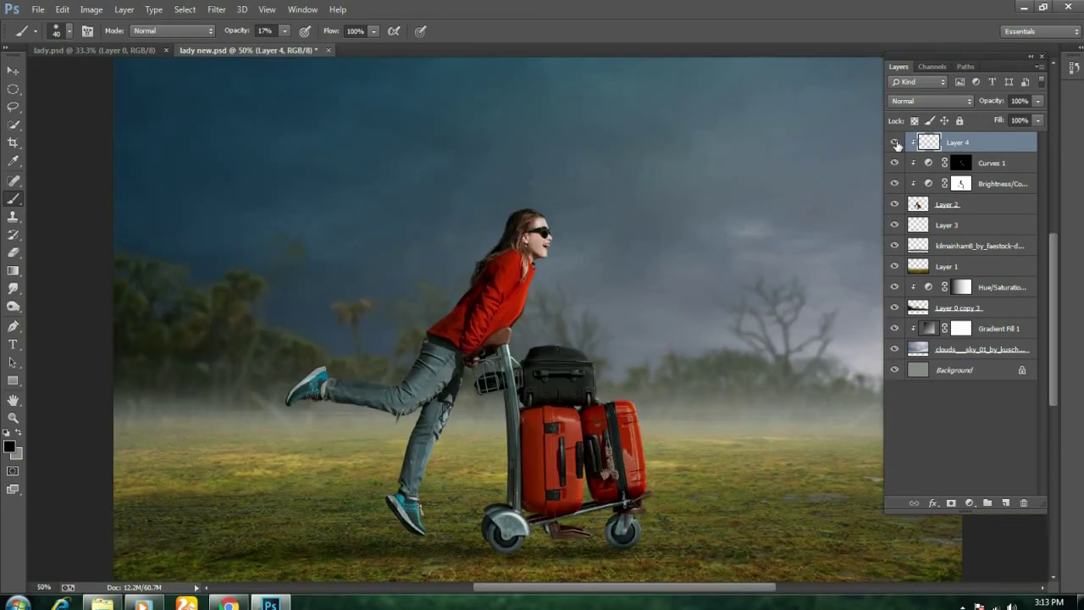
{"action": "left_click", "coordinate": [1008, 163], "text": "shift"}
{"action": "left_click", "coordinate": [999, 183], "text": "shift"}
{"action": "left_click", "coordinate": [974, 204], "text": "shift"}
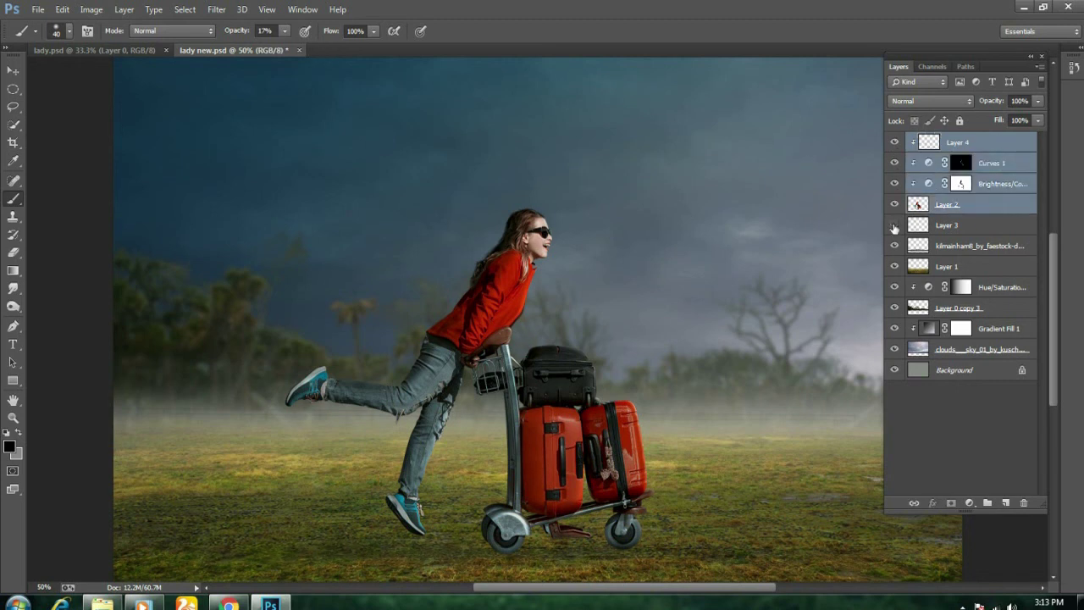
{"action": "left_click", "coordinate": [975, 227], "text": "shift"}
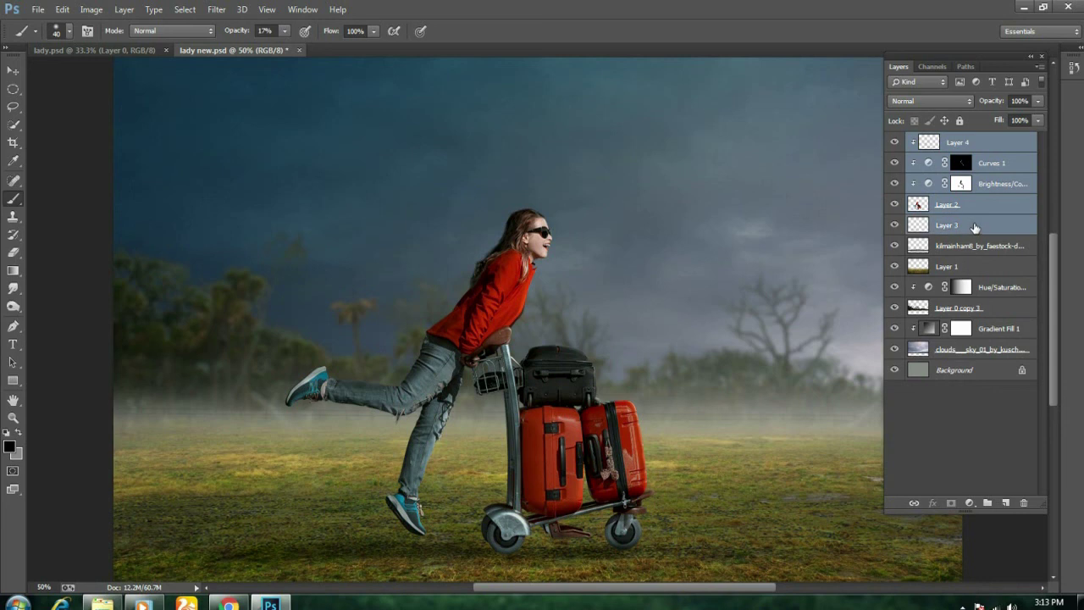
{"action": "right_click", "coordinate": [974, 224]}
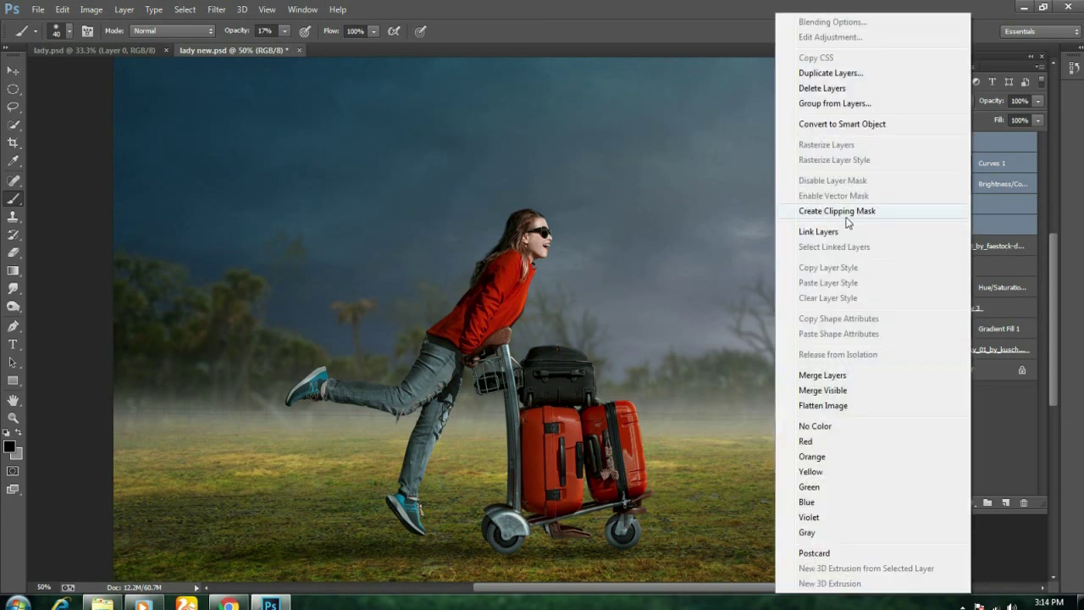
{"action": "left_click", "coordinate": [866, 104]}
{"action": "left_click", "coordinate": [665, 198]}
- Add a Brightness/Contrast adjustment above Group 1 with brightness nudged up
{"action": "left_click", "coordinate": [895, 140]}
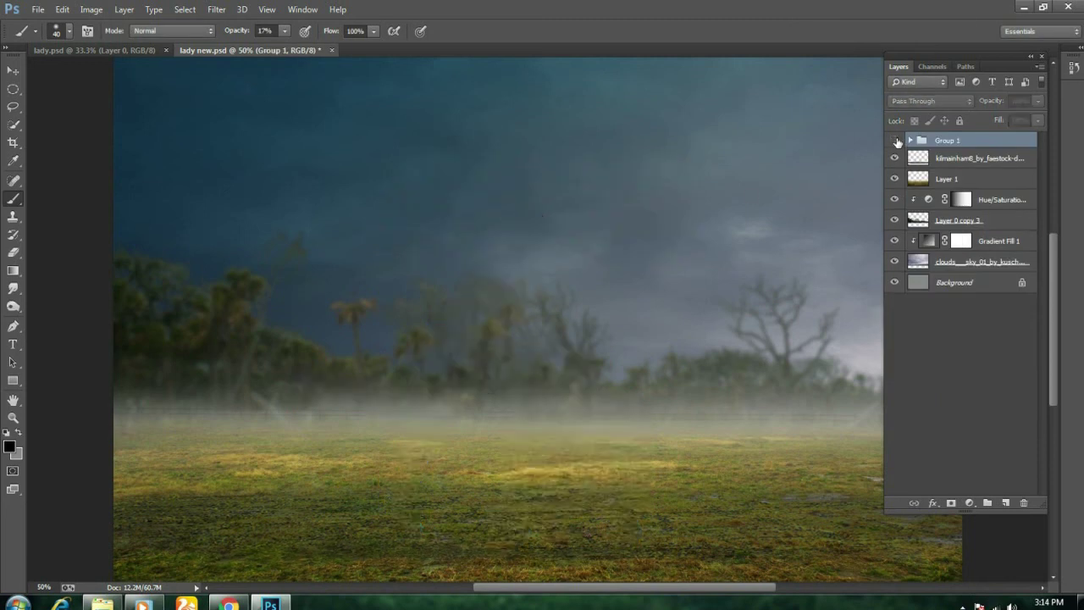
{"action": "left_click", "coordinate": [970, 503]}
{"action": "left_click", "coordinate": [1003, 250]}
{"action": "left_click_drag", "start_coordinate": [789, 196], "coordinate": [806, 197]}
- Set the Brightness/Contrast adjustment to brightness 12, contrast 39
{"action": "left_click", "coordinate": [786, 421]}
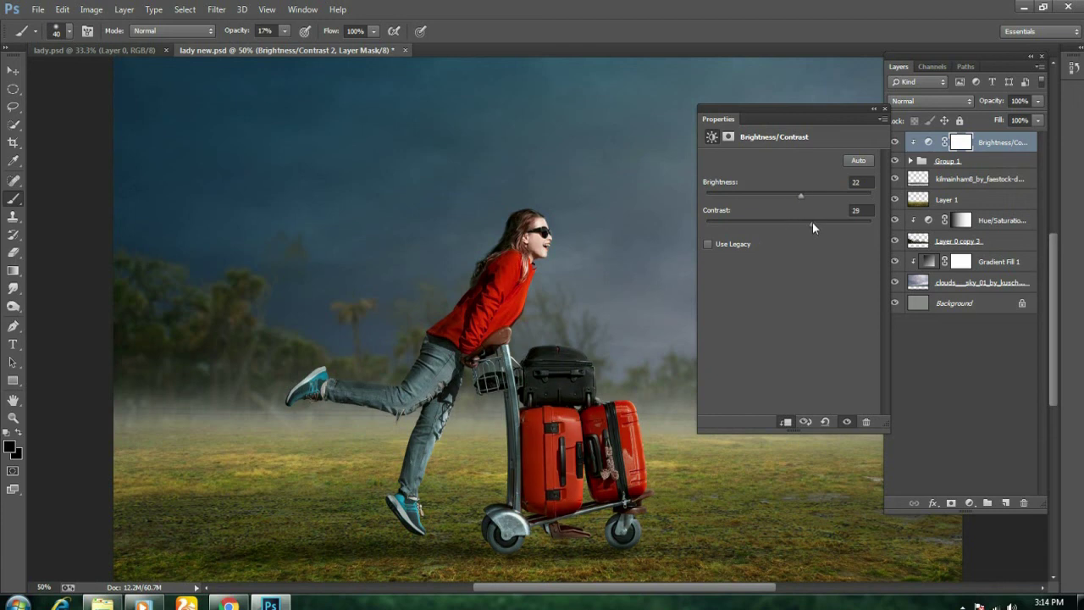
{"action": "left_click_drag", "start_coordinate": [802, 196], "coordinate": [795, 198]}
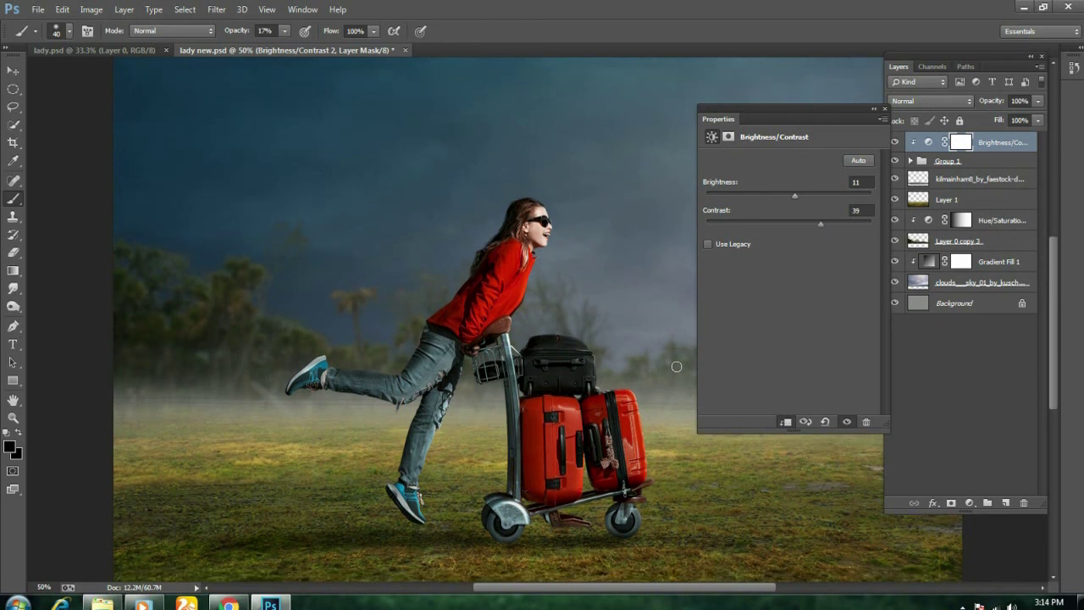
{"action": "scroll", "coordinate": [677, 367], "scroll_direction": "down", "scroll_amount": 3}
{"action": "left_click_drag", "start_coordinate": [798, 194], "coordinate": [800, 196]}
{"action": "left_click", "coordinate": [884, 108]}
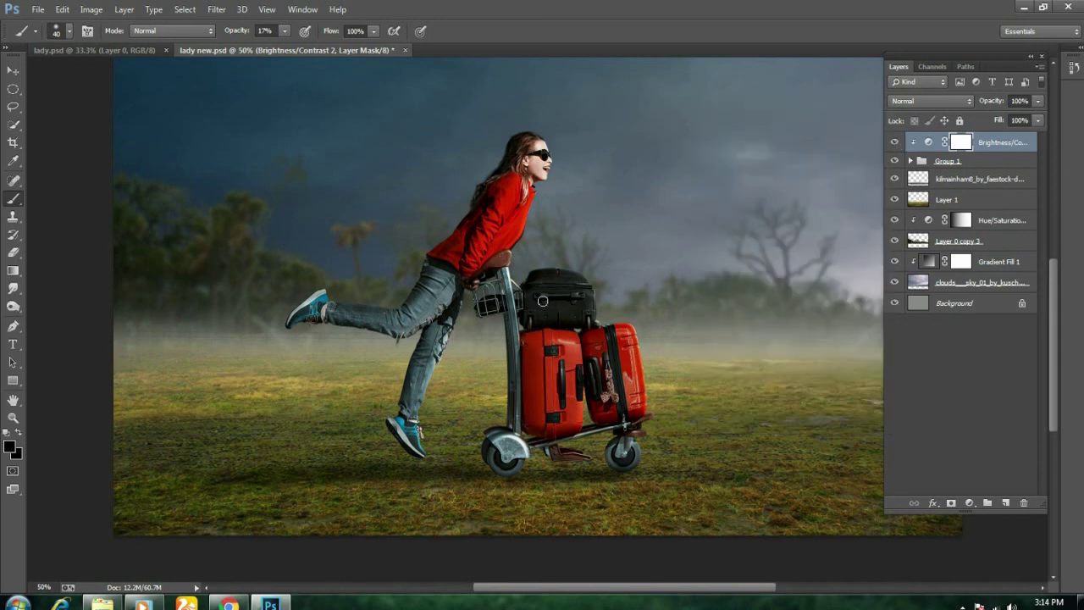
{"action": "key", "text": "ctrl+minus"}
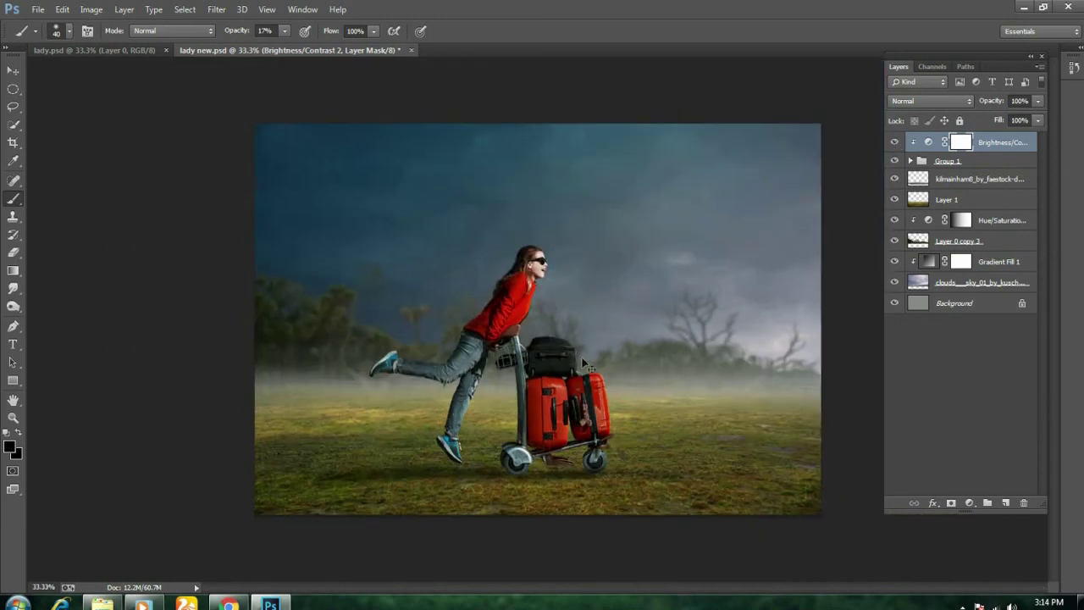
- Release its clipping so it brightens the whole composite, and compare before/after
{"action": "double_click", "coordinate": [928, 144]}
{"action": "left_click", "coordinate": [787, 421]}
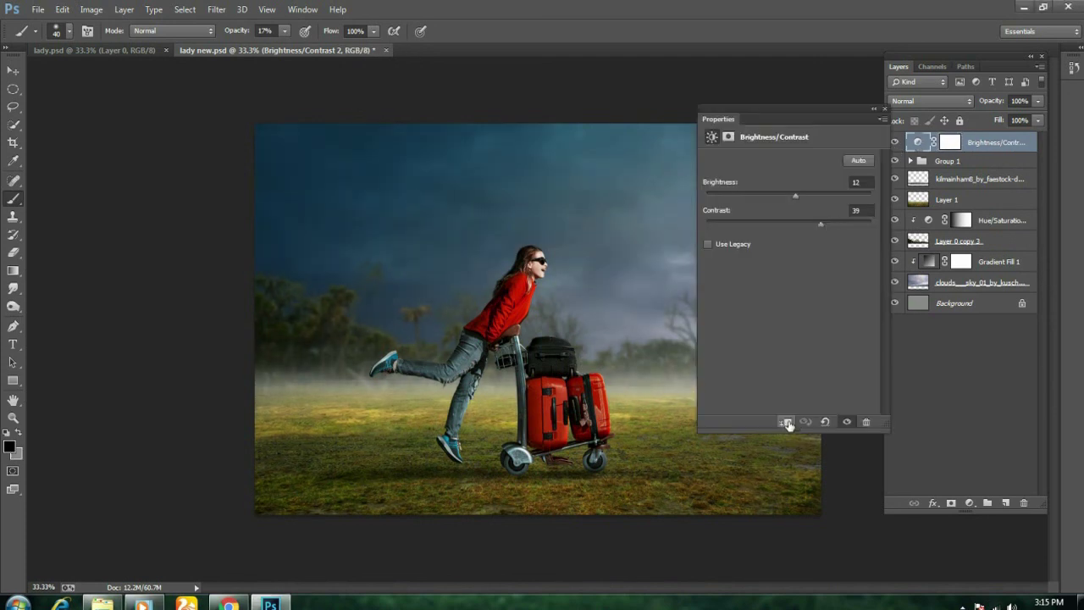
{"action": "left_click", "coordinate": [884, 108]}
{"action": "left_click", "coordinate": [893, 142]}
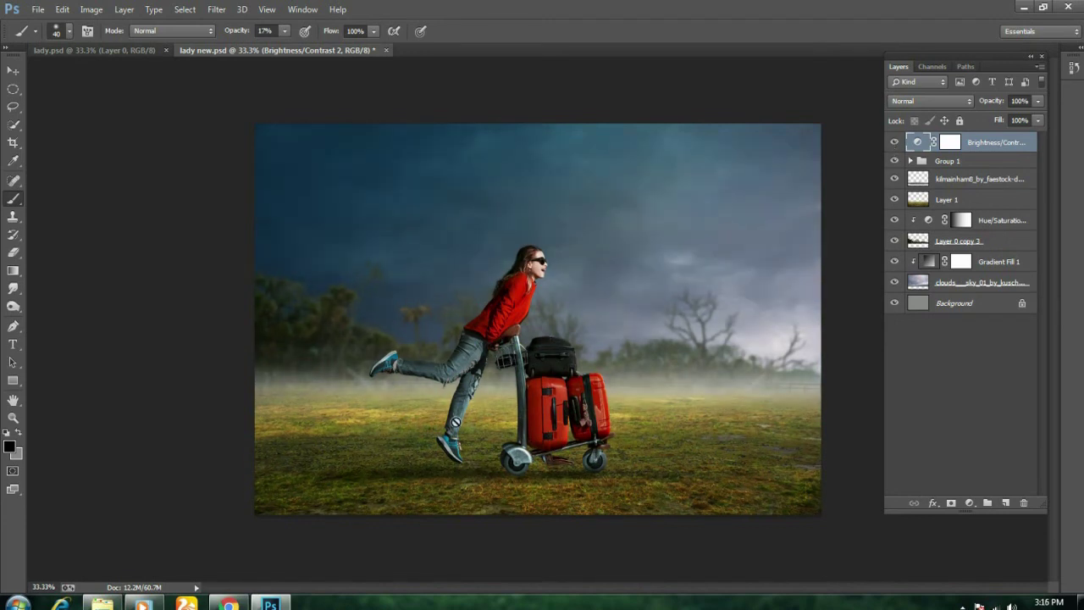
- Add a Levels adjustment with output black lifted to 10
{"action": "left_click", "coordinate": [970, 503]}
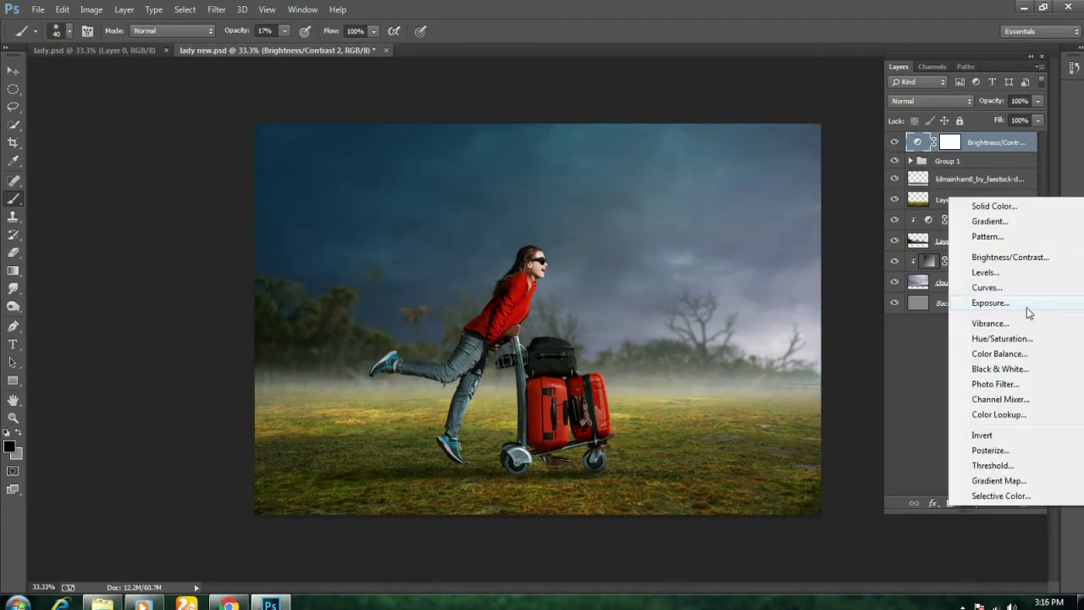
{"action": "left_click", "coordinate": [987, 272]}
{"action": "left_click_drag", "start_coordinate": [723, 304], "coordinate": [729, 302]}
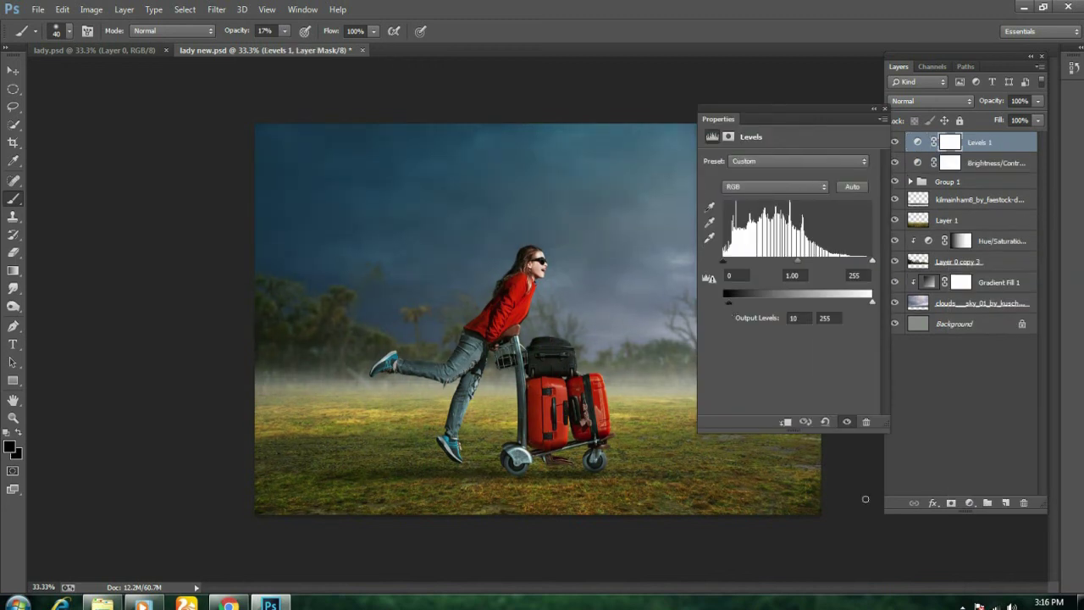
{"action": "left_click", "coordinate": [885, 109]}
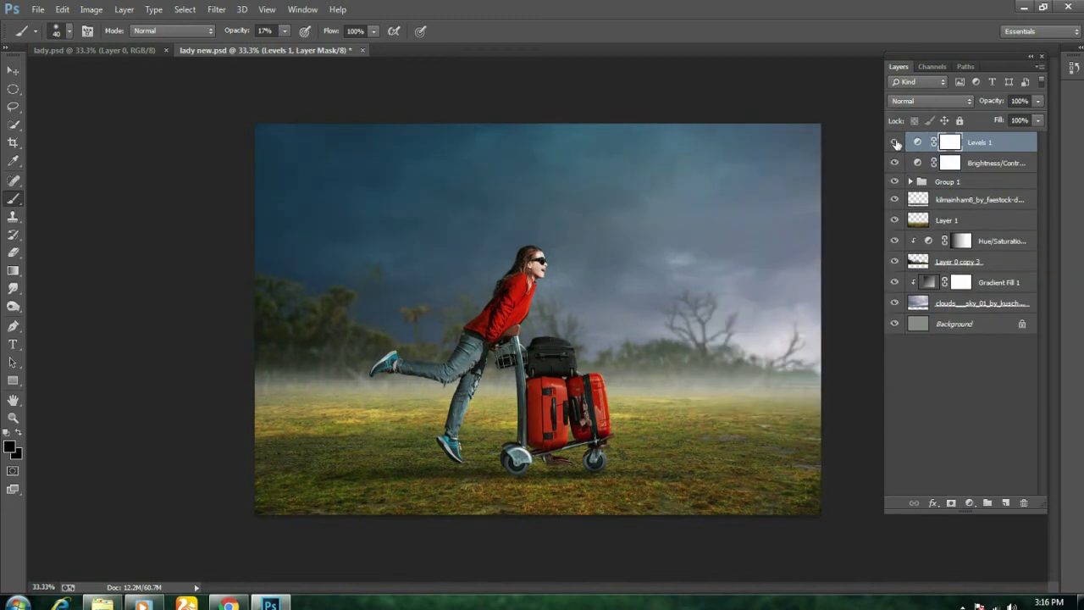
- Add an Orange Photo Filter adjustment at 30% density
{"action": "left_click", "coordinate": [970, 503]}
{"action": "left_click", "coordinate": [1004, 385]}
{"action": "left_click", "coordinate": [779, 161]}
{"action": "left_click", "coordinate": [773, 259]}
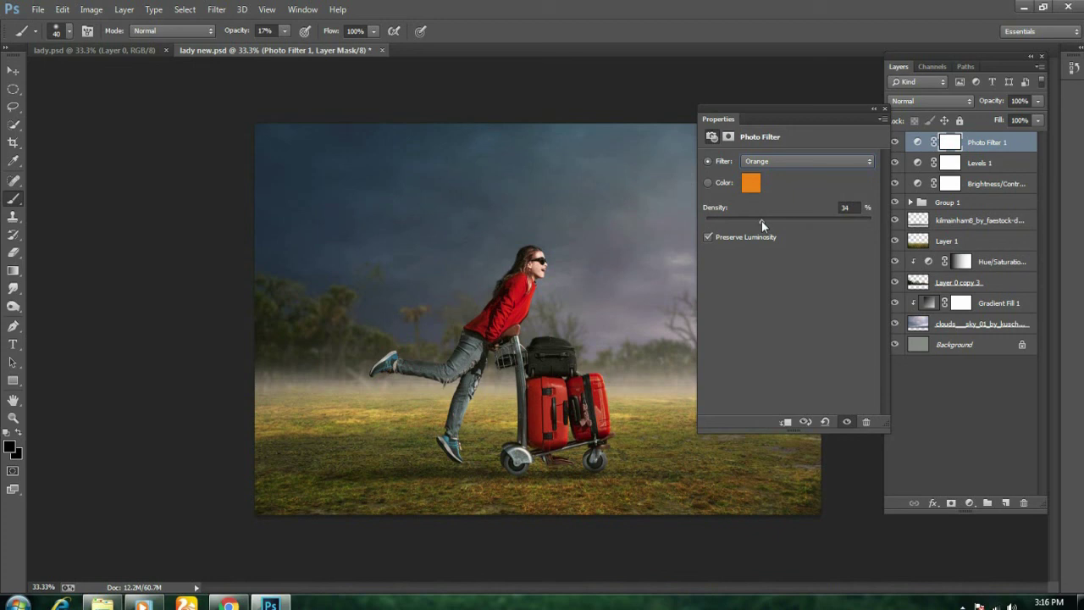
{"action": "left_click_drag", "start_coordinate": [760, 222], "coordinate": [756, 224]}
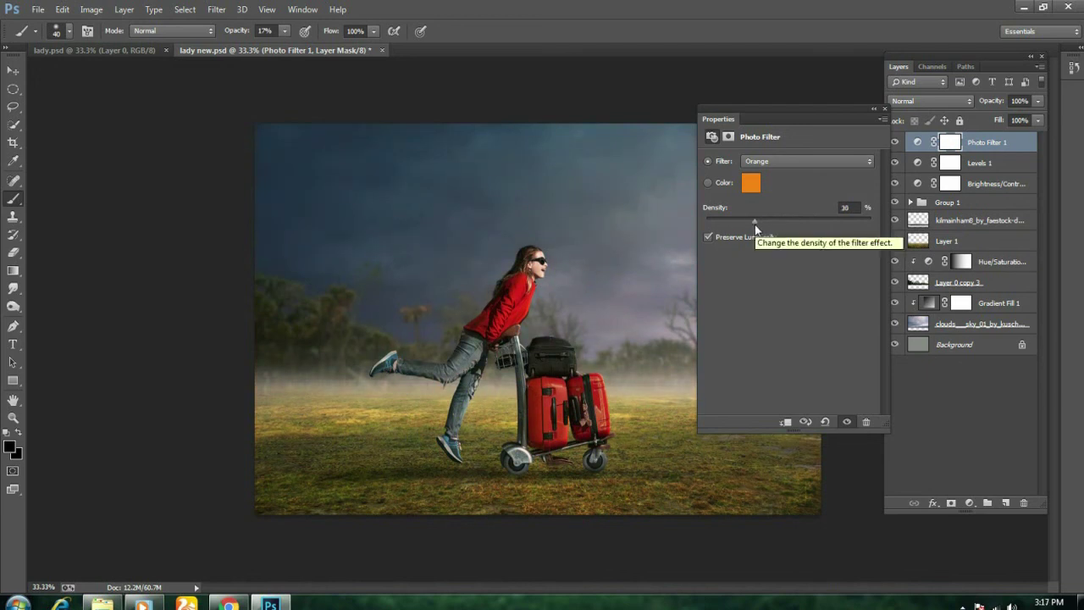
{"action": "left_click", "coordinate": [884, 108]}
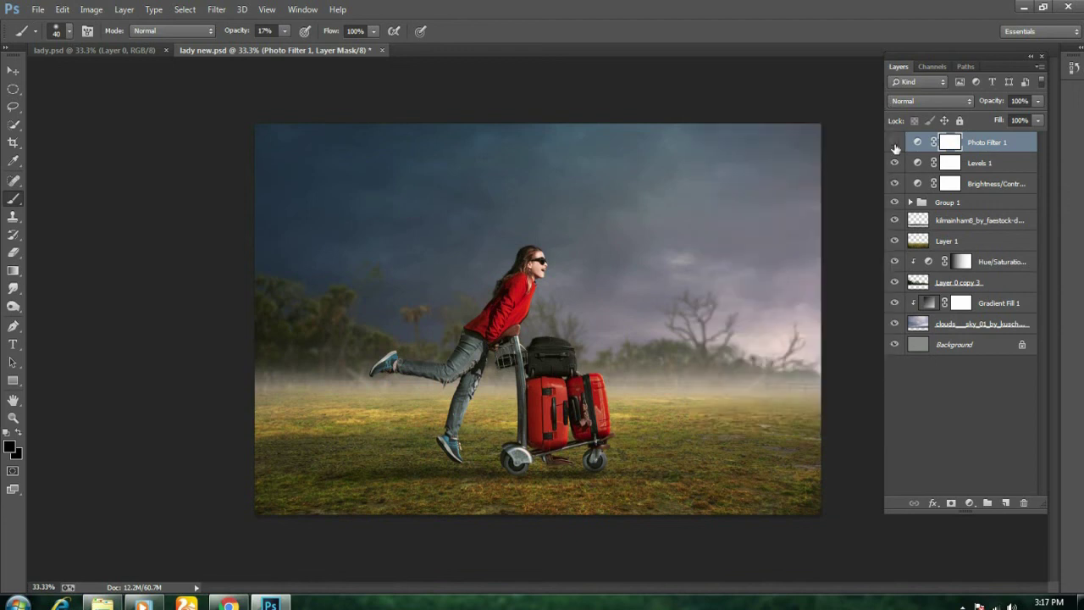
- Stamp all visible layers into a new merged Layer 5
{"action": "key", "text": "ctrl+plus"}
{"action": "key", "text": "ctrl+plus"}
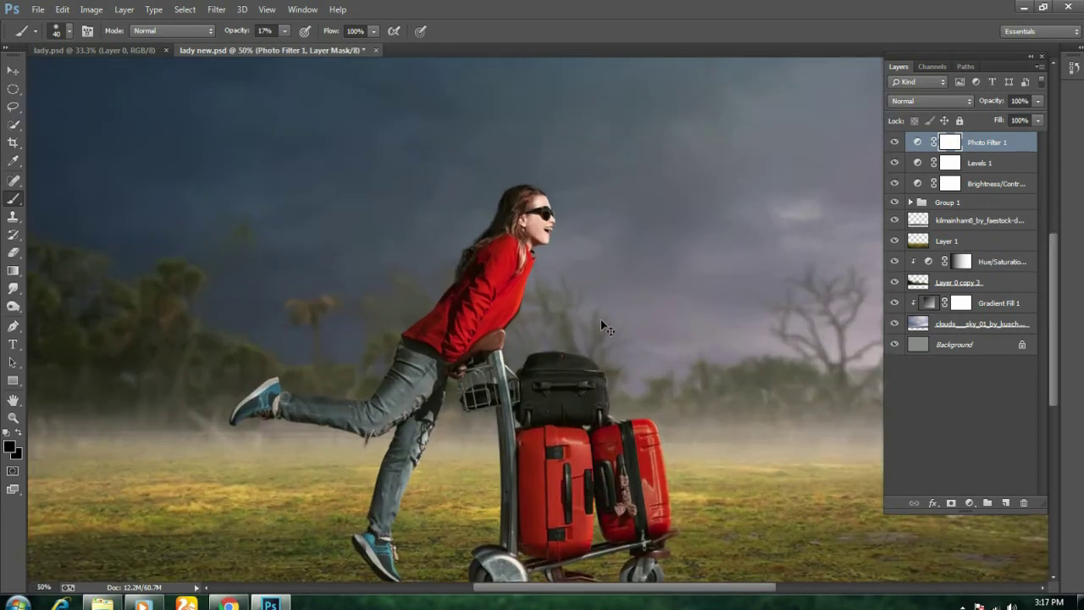
{"action": "key", "text": "ctrl+plus"}
{"action": "key", "text": "ctrl+minus"}
{"action": "key", "text": "ctrl+minus"}
{"action": "key", "text": "ctrl+minus"}
{"action": "key", "text": "ctrl+plus"}
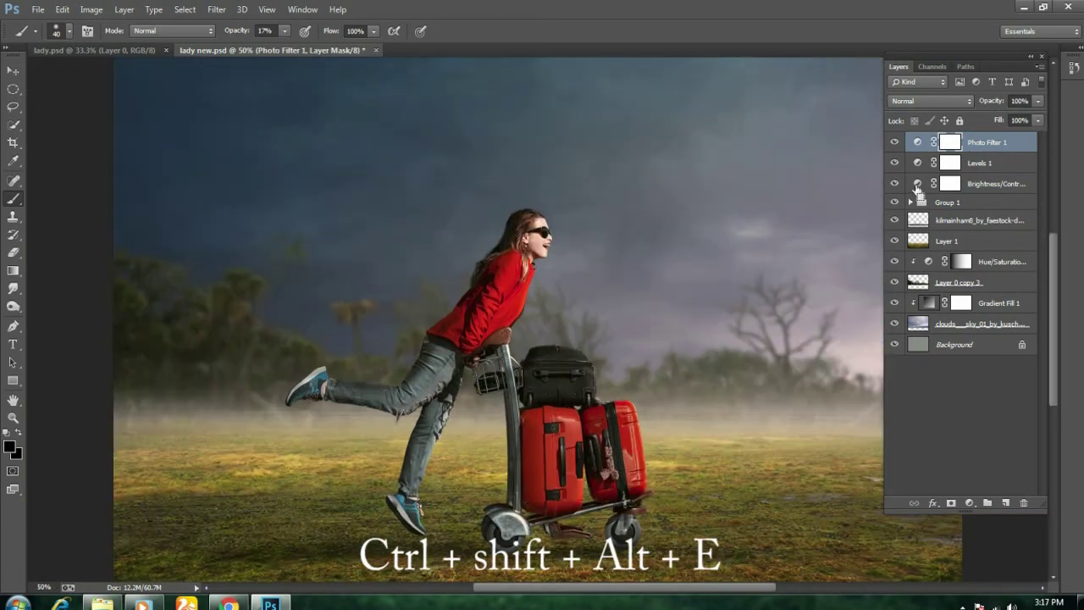
{"action": "key", "text": "ctrl+shift+alt+e"}
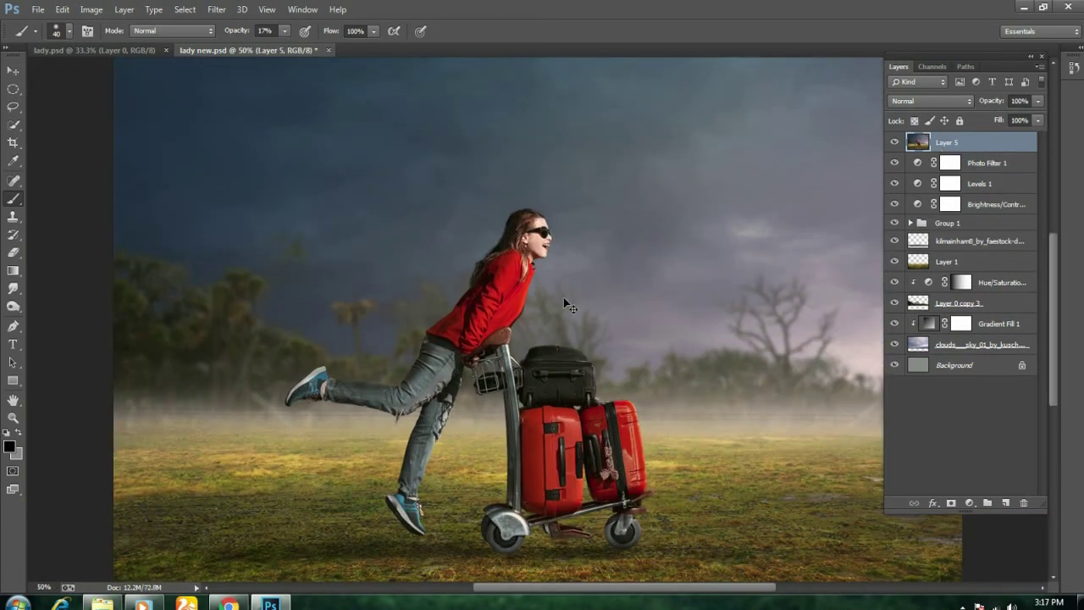
{"action": "key", "text": "ctrl+minus"}
- In Camera Raw, warm temperature to +3 and boost contrast, whites, clarity, vibrance, saturation
{"action": "left_click", "coordinate": [217, 9]}
{"action": "left_click", "coordinate": [233, 104]}
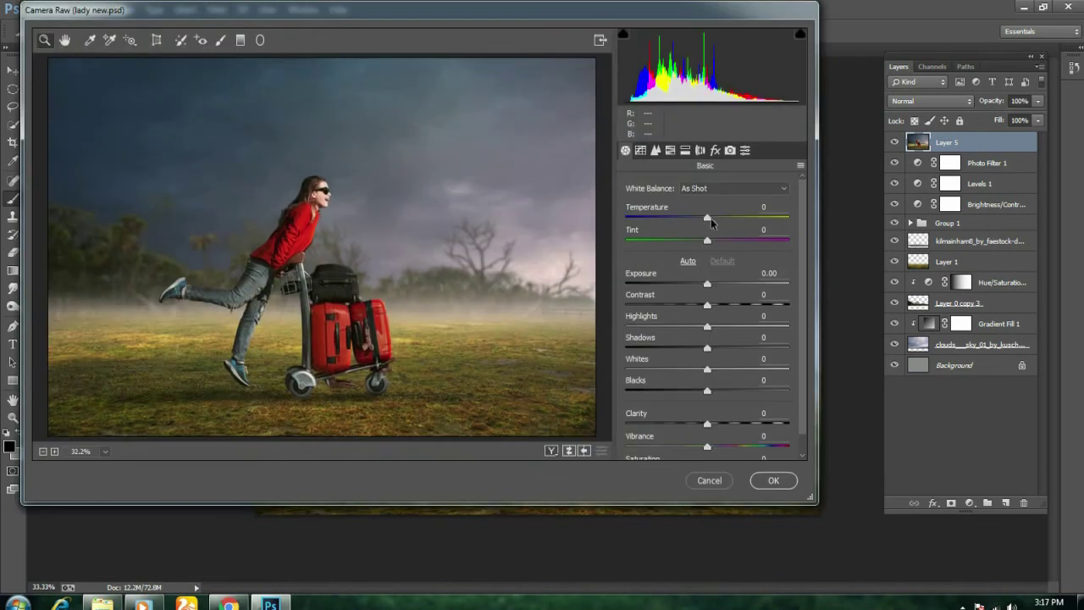
{"action": "mouse_move", "coordinate": [707, 217]}
{"action": "left_mouse_down"}
{"action": "mouse_move", "coordinate": [663, 230]}
{"action": "mouse_move", "coordinate": [722, 227]}
{"action": "mouse_move", "coordinate": [703, 234]}
{"action": "mouse_move", "coordinate": [709, 228]}
{"action": "left_mouse_up"}
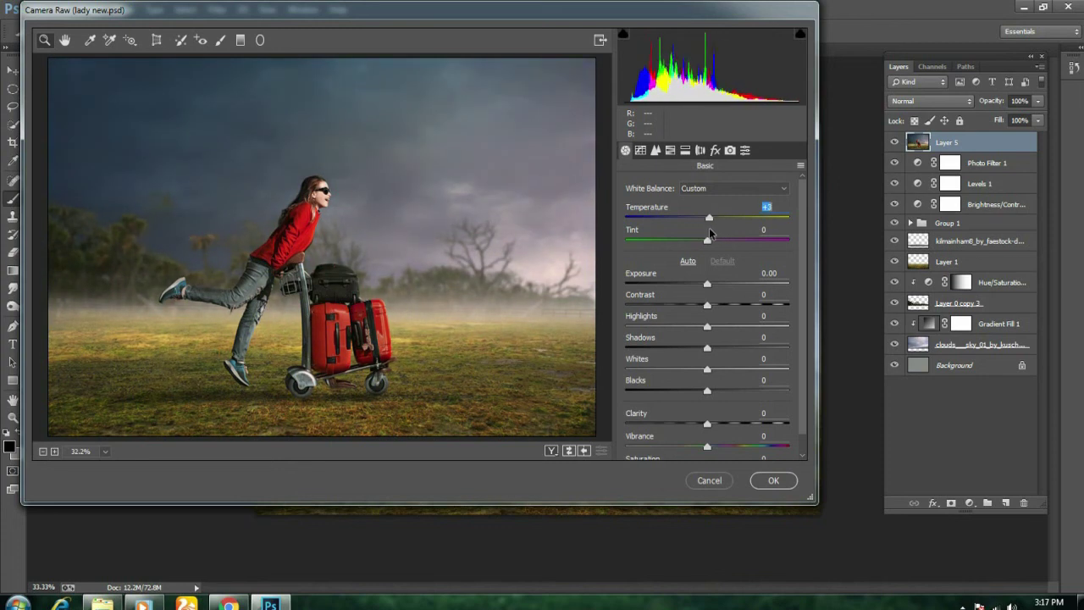
{"action": "left_click", "coordinate": [712, 305]}
{"action": "mouse_move", "coordinate": [713, 304]}
{"action": "left_mouse_down"}
{"action": "mouse_move", "coordinate": [734, 306]}
{"action": "mouse_move", "coordinate": [691, 349]}
{"action": "left_mouse_up"}
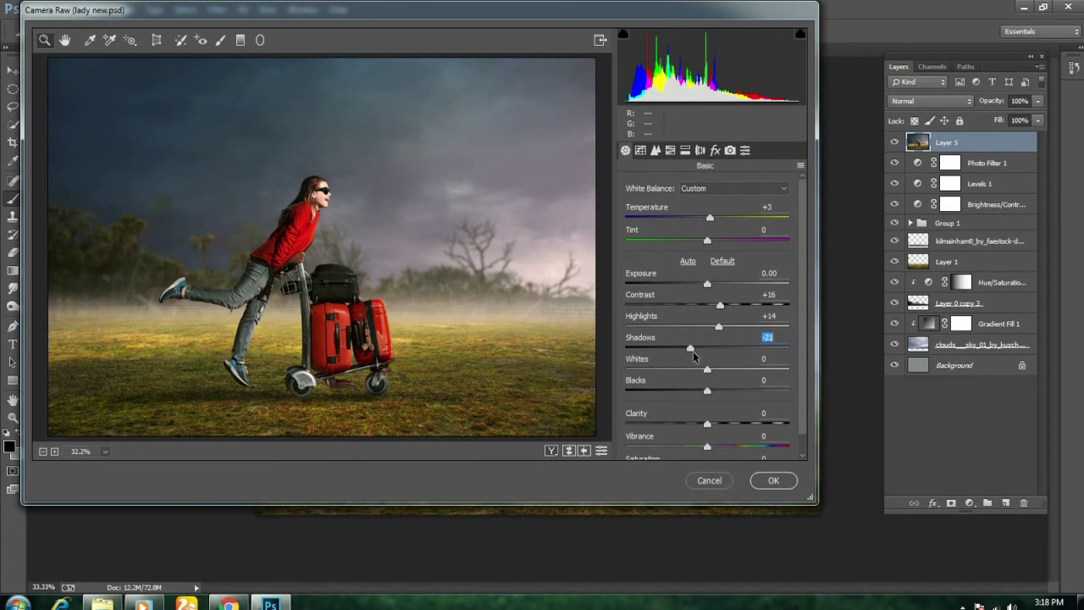
{"action": "mouse_move", "coordinate": [708, 370]}
{"action": "left_mouse_down"}
{"action": "mouse_move", "coordinate": [736, 370]}
{"action": "mouse_move", "coordinate": [722, 391]}
{"action": "mouse_move", "coordinate": [724, 451]}
{"action": "left_mouse_up"}
{"action": "scroll", "coordinate": [701, 440], "scroll_direction": "down", "scroll_amount": 1}
{"action": "left_click", "coordinate": [708, 449]}
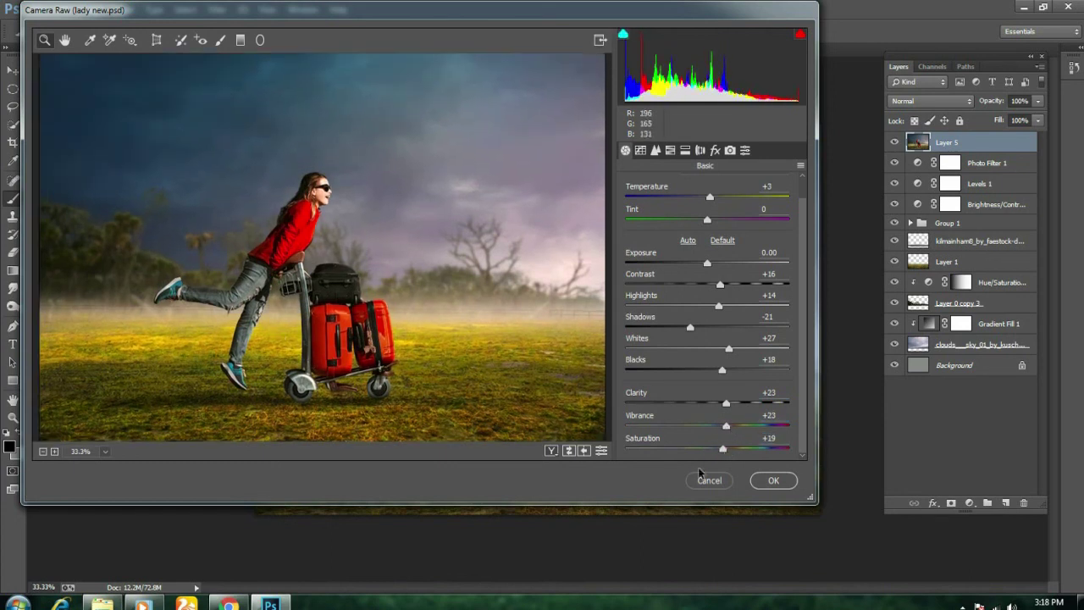
{"action": "left_click", "coordinate": [764, 480]}
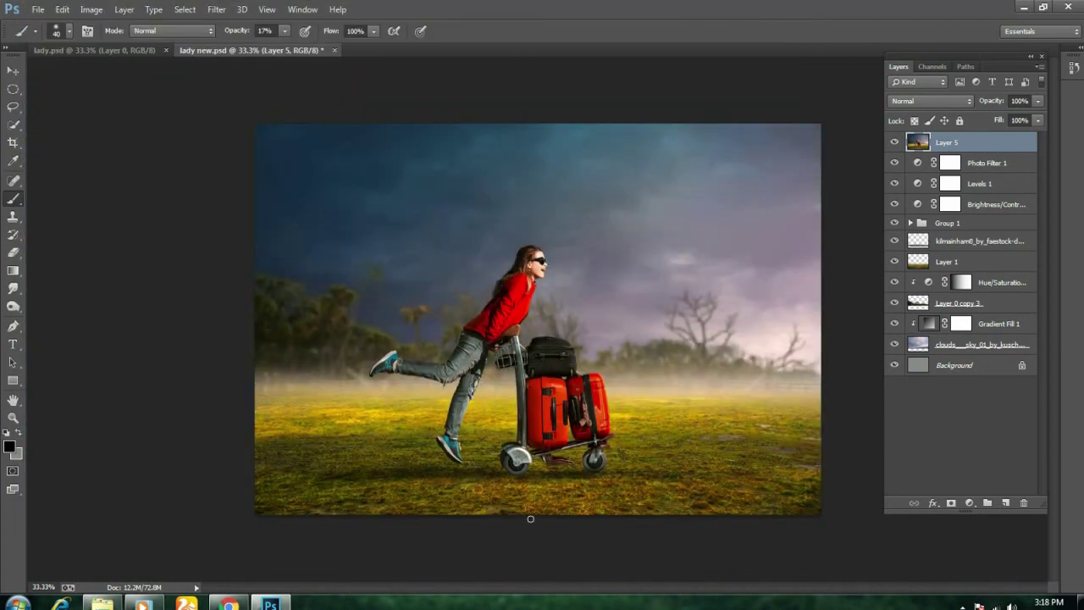
- Set Layer 5 to 36% opacity, toggling its visibility to compare the grade
{"action": "key", "text": "ctrl+plus"}
{"action": "key", "text": "ctrl+plus"}
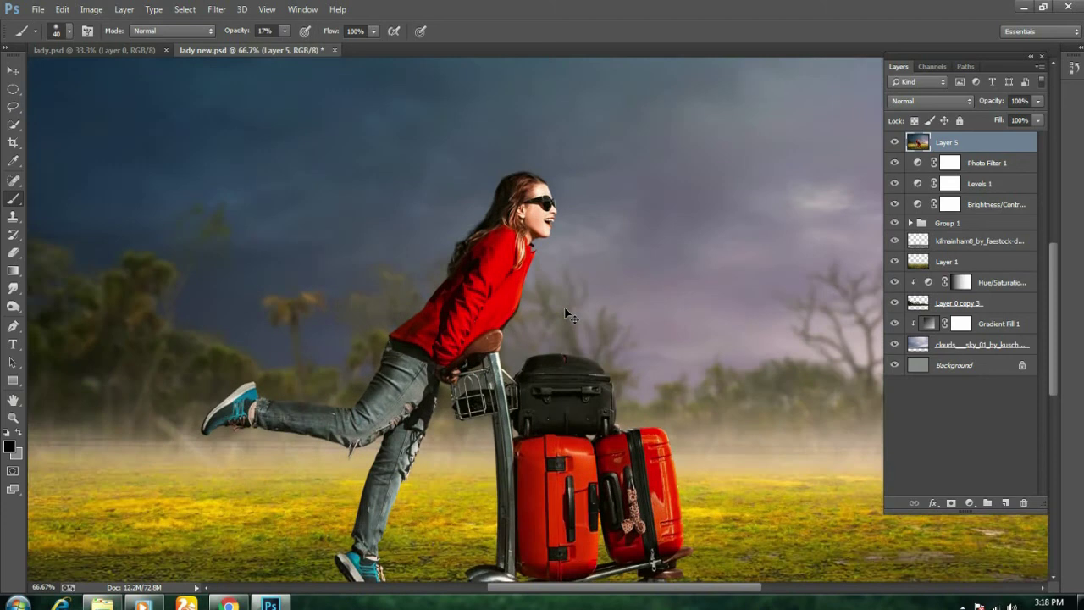
{"action": "key", "text": "ctrl+minus"}
{"action": "key", "text": "ctrl+minus"}
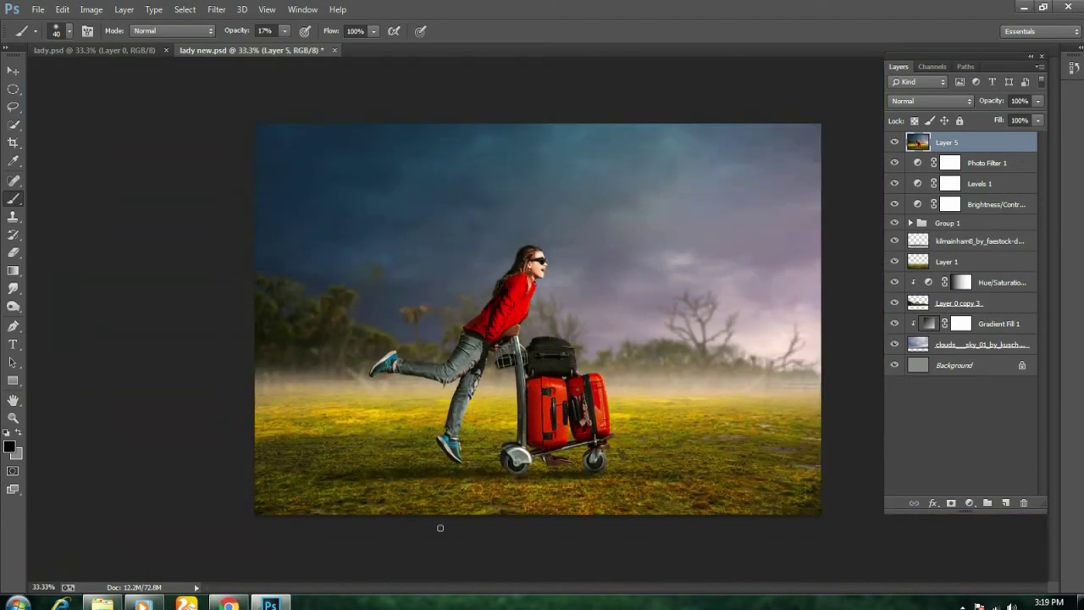
{"action": "left_click", "coordinate": [895, 142]}
{"action": "left_click", "coordinate": [895, 142]}
{"action": "left_click_drag", "start_coordinate": [999, 102], "coordinate": [982, 105]}
{"action": "left_click", "coordinate": [894, 143]}
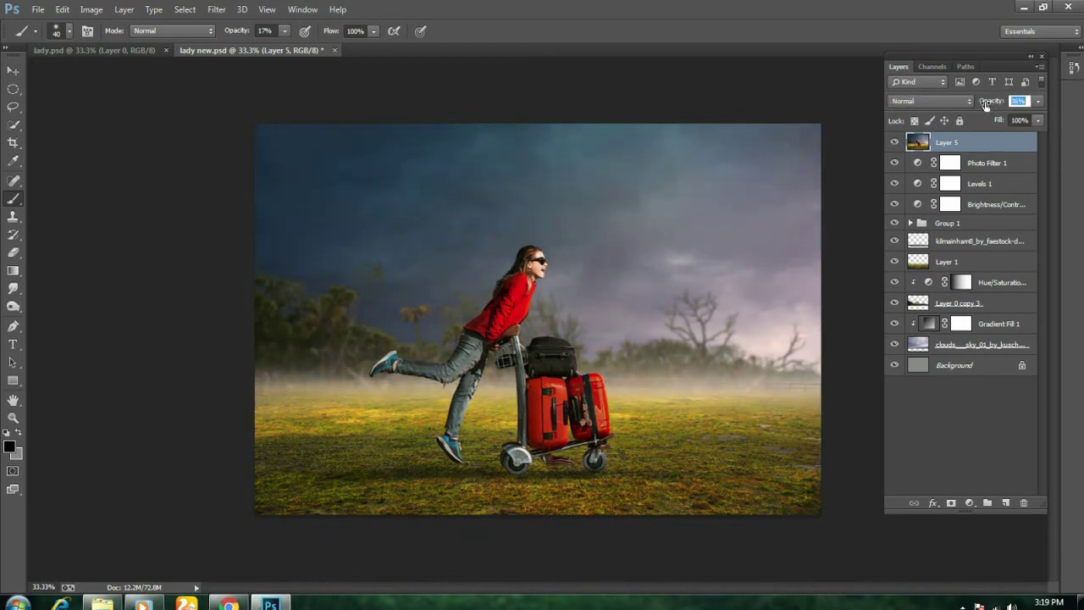
{"action": "left_click", "coordinate": [896, 143]}
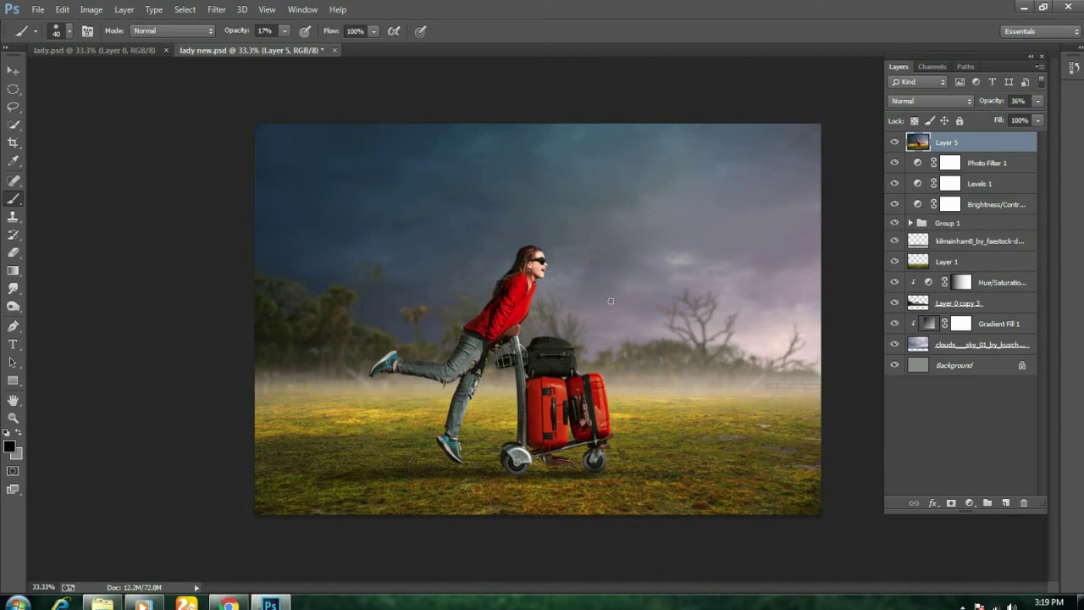